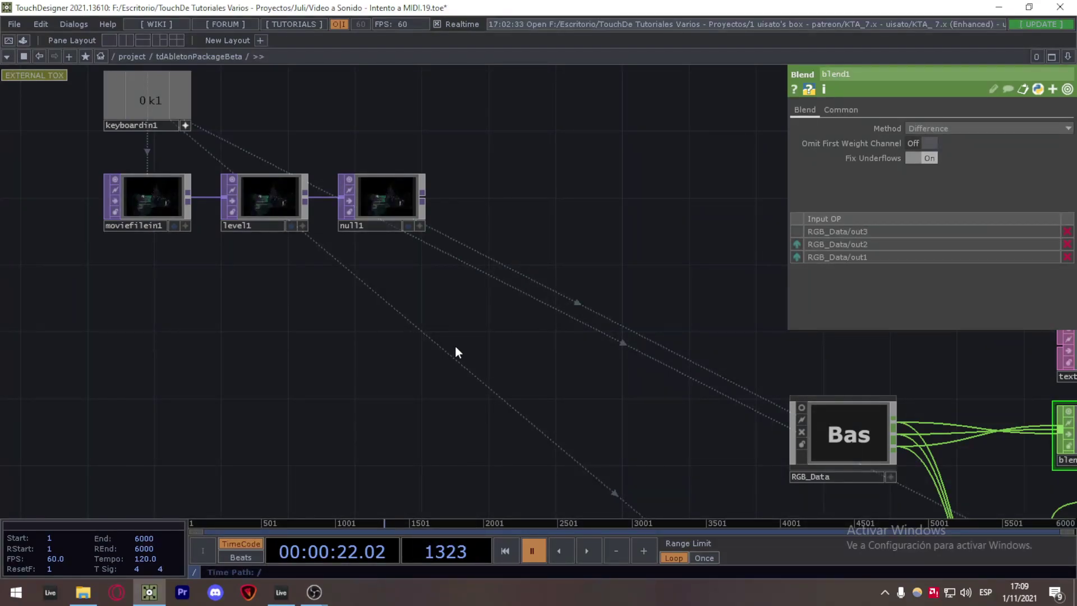
# Inspect the moviefilein1 operator and browse the folder of its source video without choosing another file.
pyautogui.scroll(-3, 422, 325)
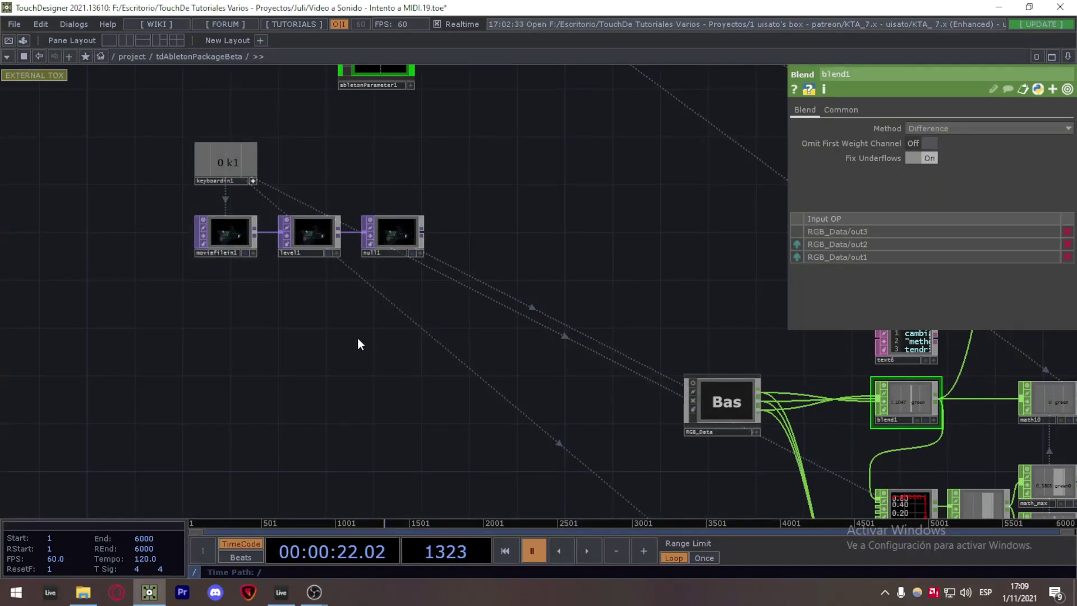
pyautogui.scroll(2, 359, 343)
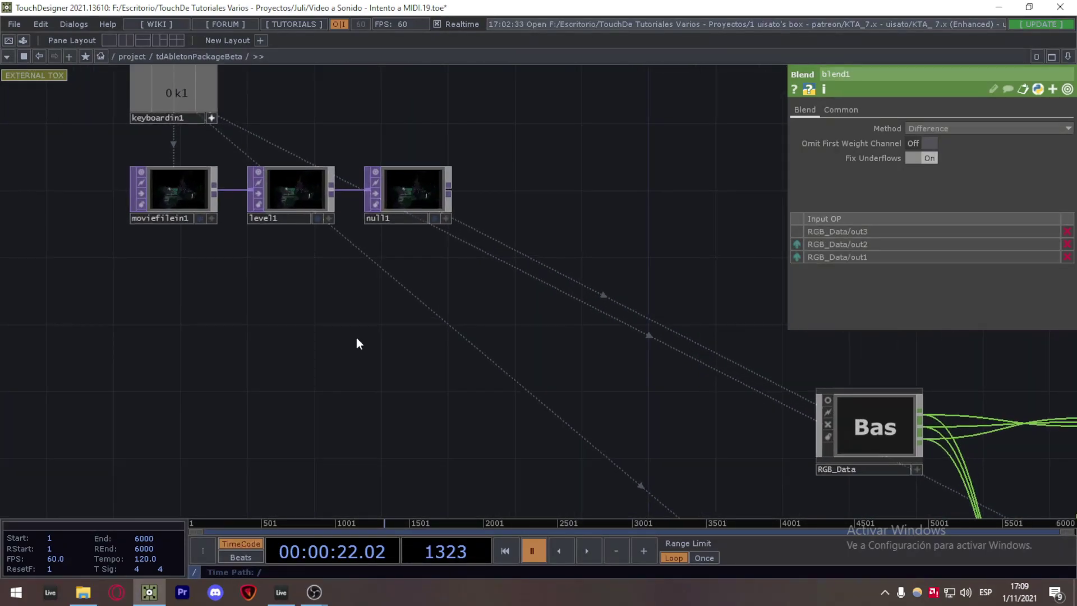
pyautogui.moveTo(357, 343); pyautogui.dragTo(481, 329)
pyautogui.moveTo(338, 355); pyautogui.dragTo(678, 196, button='right')
pyautogui.click(419, 271)
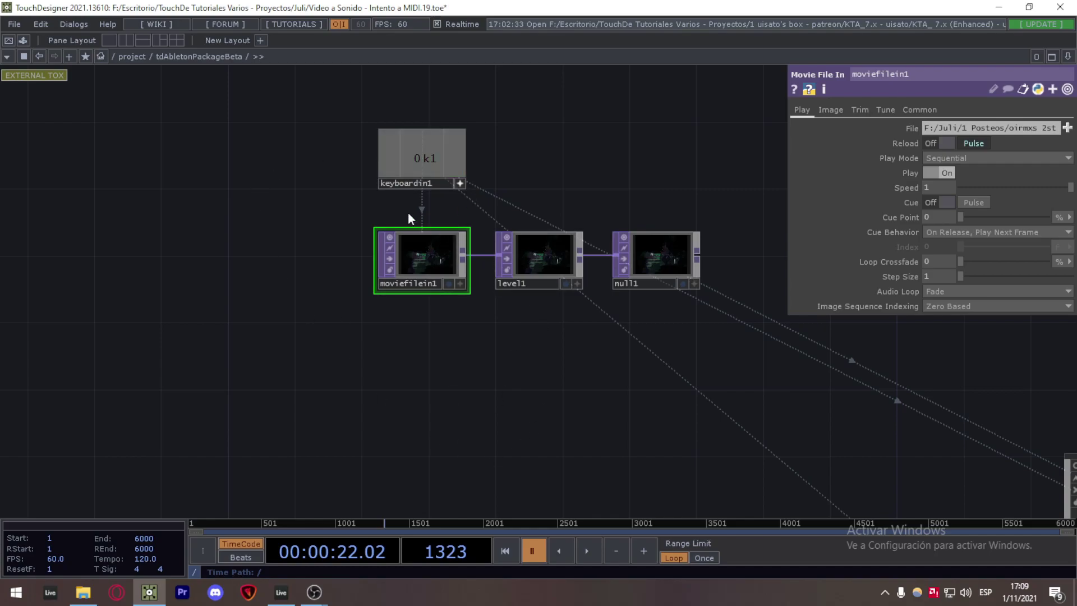
pyautogui.click(1066, 128)
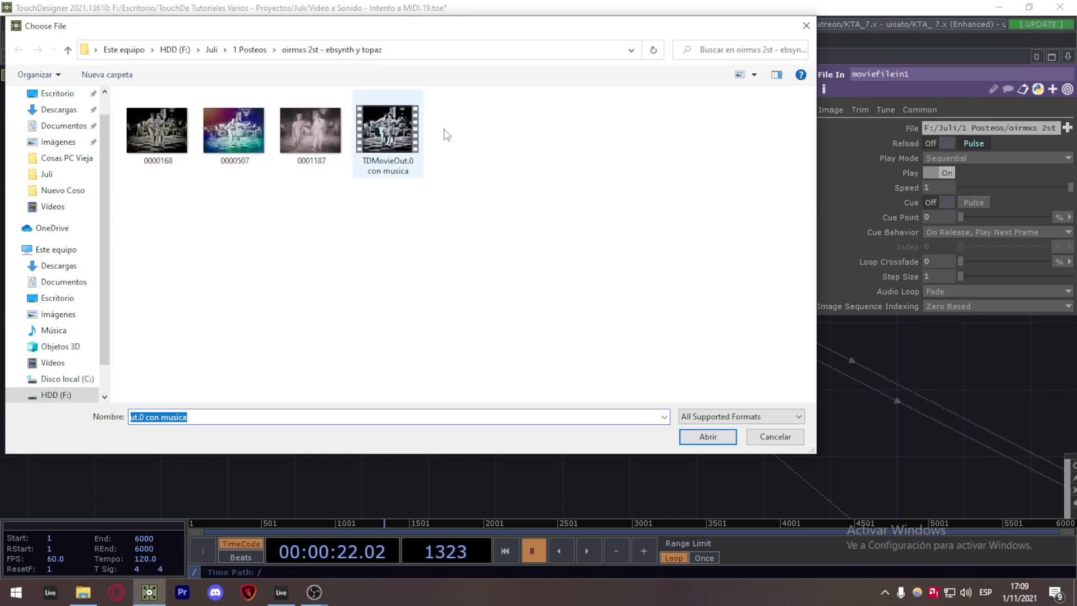
pyautogui.click(806, 25)
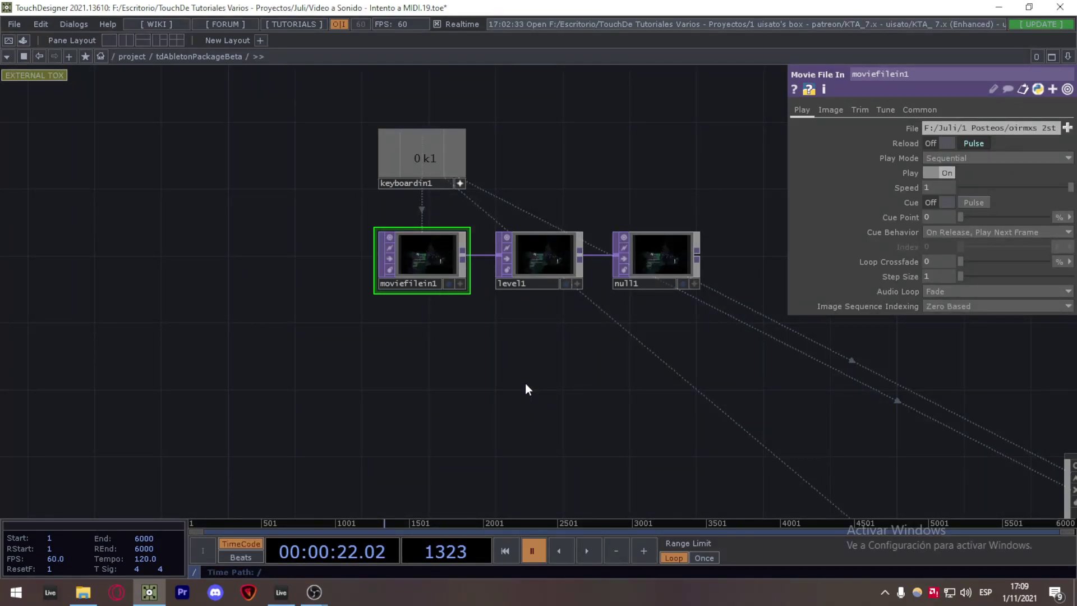
# Review the parameters of the level1 and null1 operators that follow the movie source.
pyautogui.scroll(-3, 457, 380)
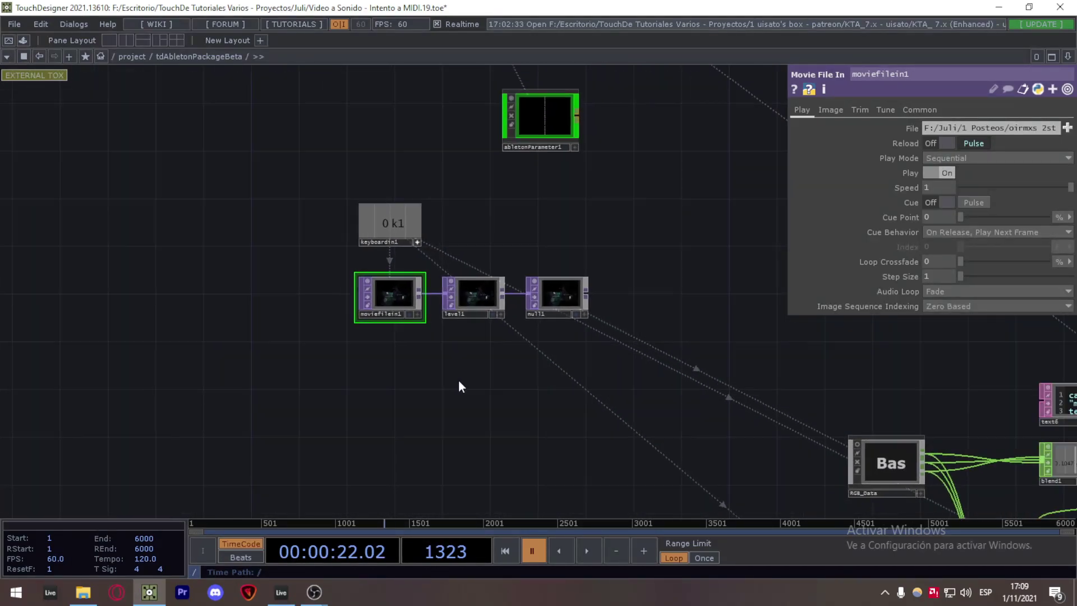
pyautogui.click(477, 302)
pyautogui.scroll(3, 493, 338)
pyautogui.scroll(1, 494, 338)
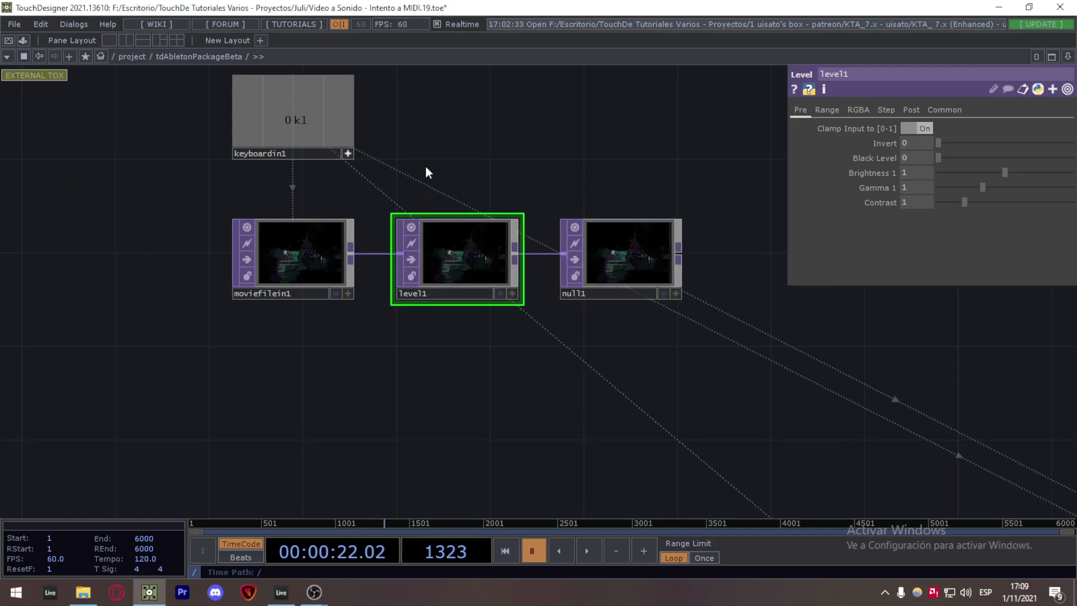
pyautogui.scroll(-3, 336, 355)
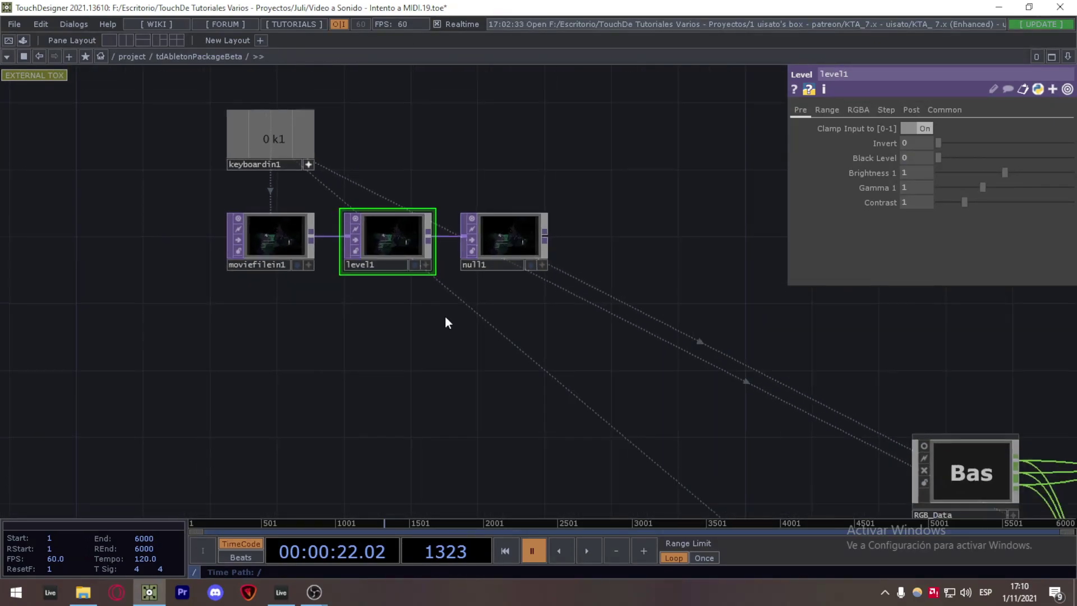
pyautogui.click(525, 232)
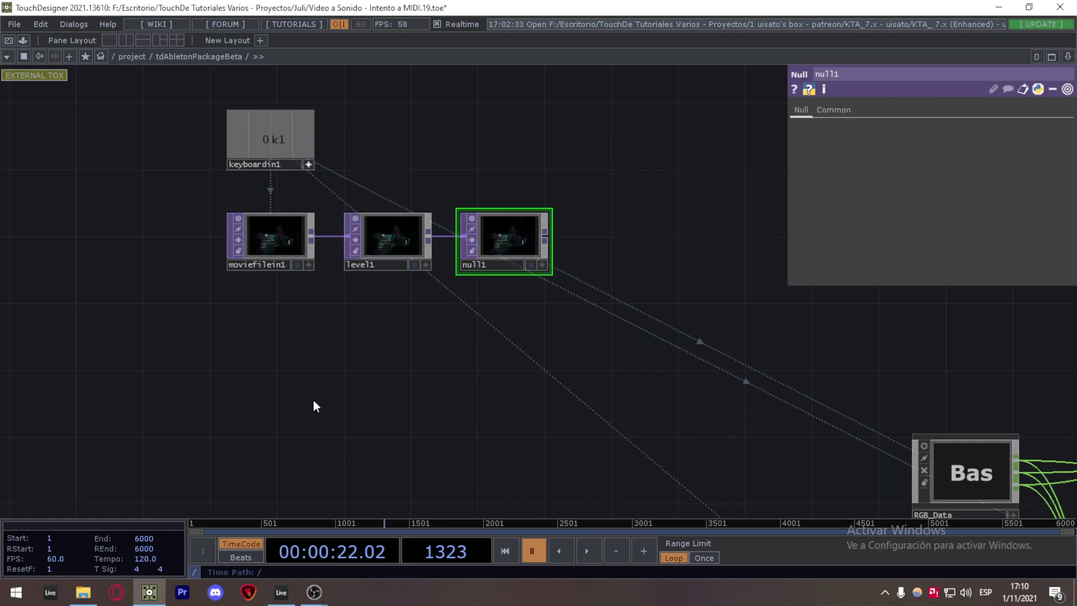
# Enter the RGB_Data component and inspect the topto2 crop settings and the analyze2 function.
pyautogui.moveTo(455, 390); pyautogui.dragTo(360, 332)
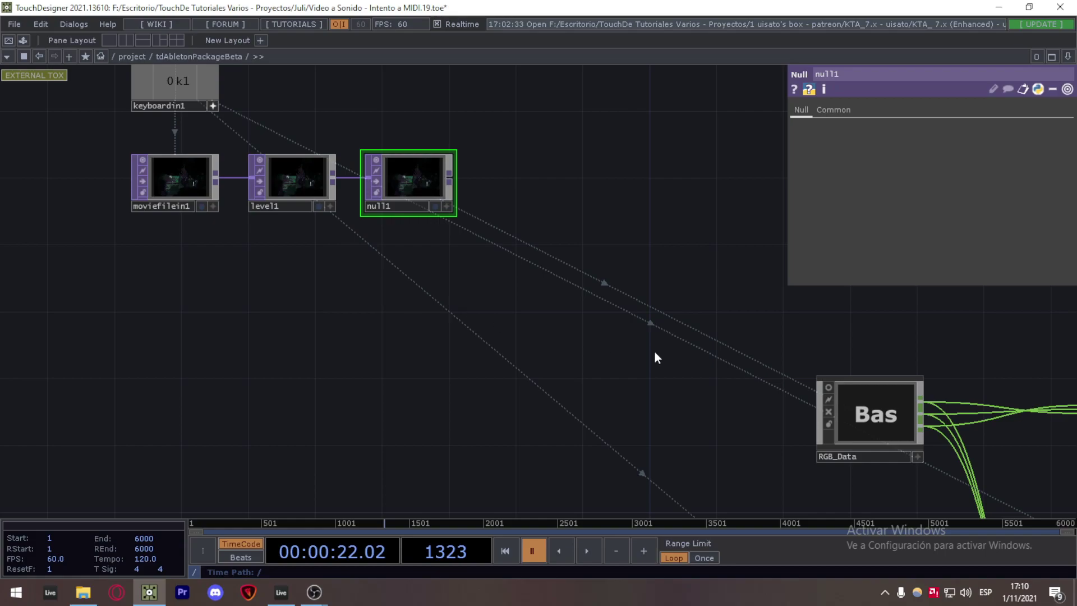
pyautogui.moveTo(742, 452); pyautogui.dragTo(421, 352)
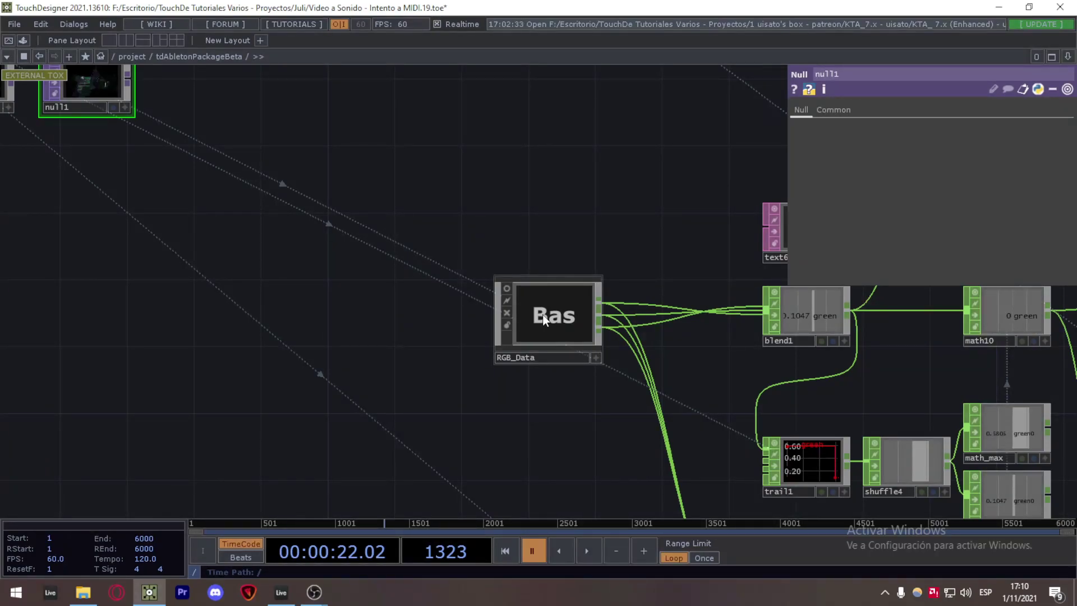
pyautogui.scroll(4, 543, 315)
pyautogui.moveTo(56, 360); pyautogui.dragTo(185, 360)
pyautogui.click(222, 230)
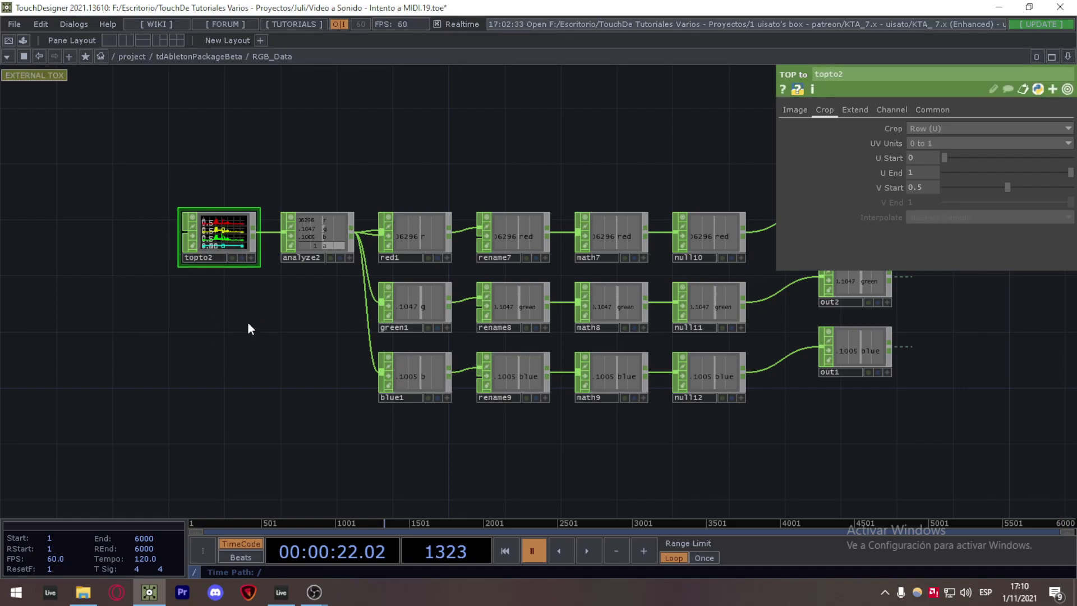
pyautogui.moveTo(284, 300); pyautogui.dragTo(353, 159)
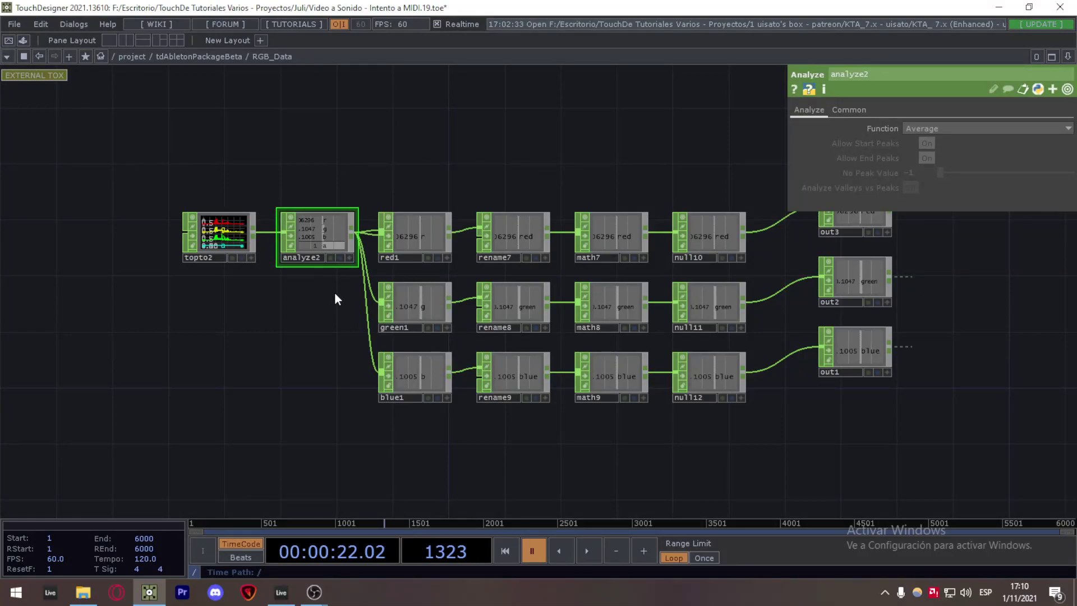
pyautogui.scroll(3, 332, 291)
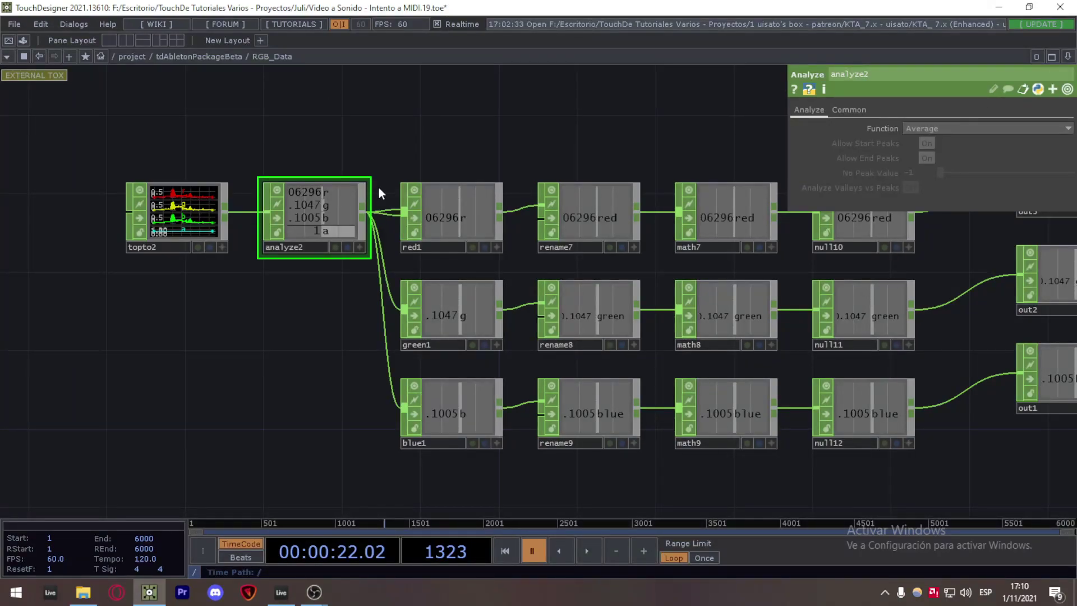
# Compare analyze2 with the red1 and blue1 Select operators, and inspect the three Rename operators after them.
pyautogui.moveTo(298, 342); pyautogui.dragTo(218, 323)
pyautogui.rightClick(361, 146)
pyautogui.click(351, 183)
pyautogui.click(372, 204)
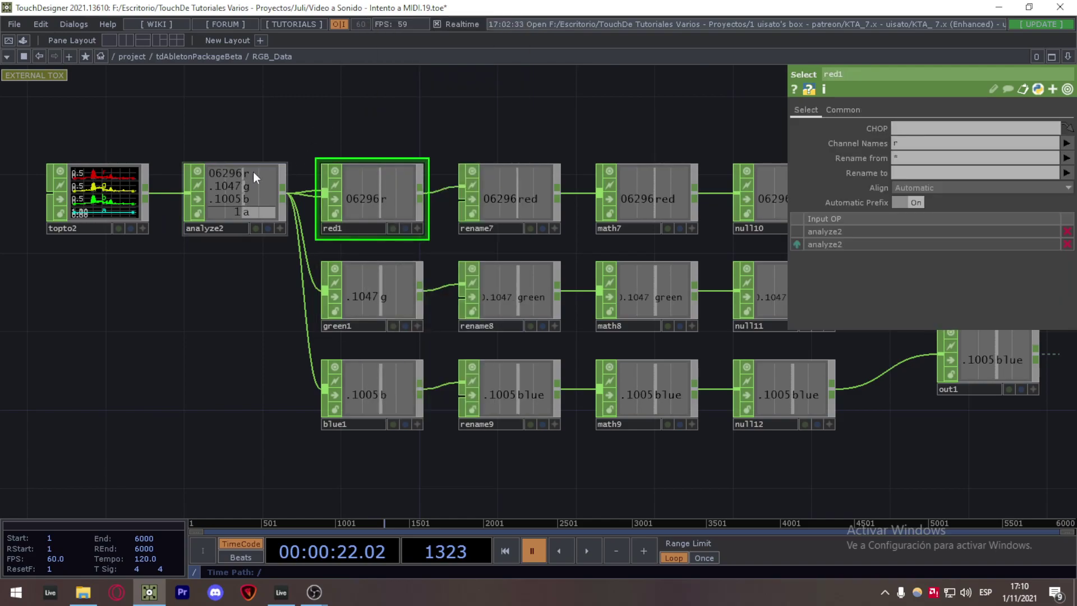
pyautogui.click(237, 193)
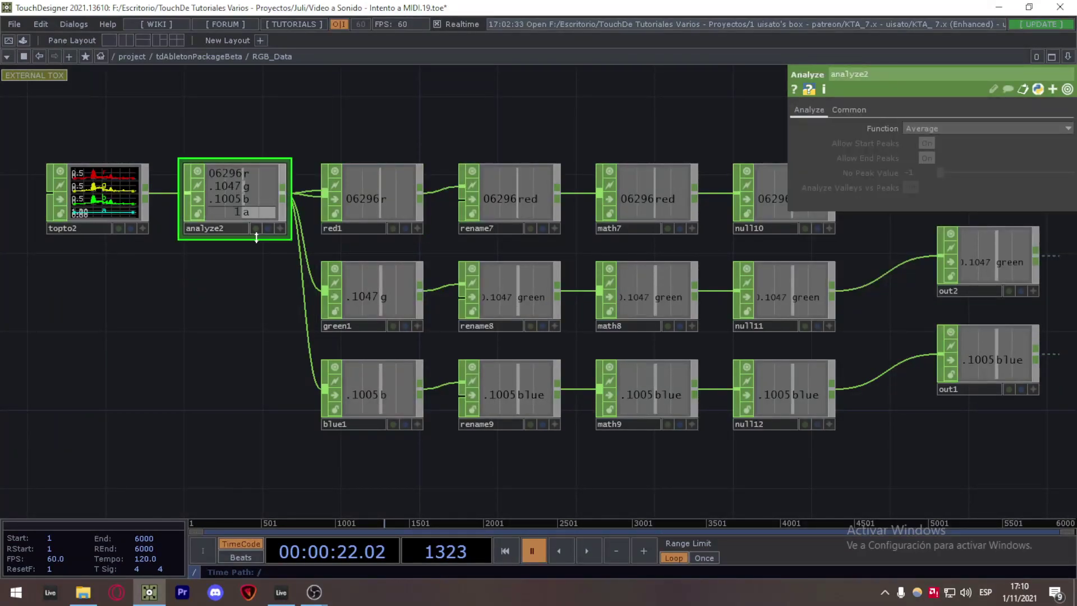
pyautogui.click(373, 203)
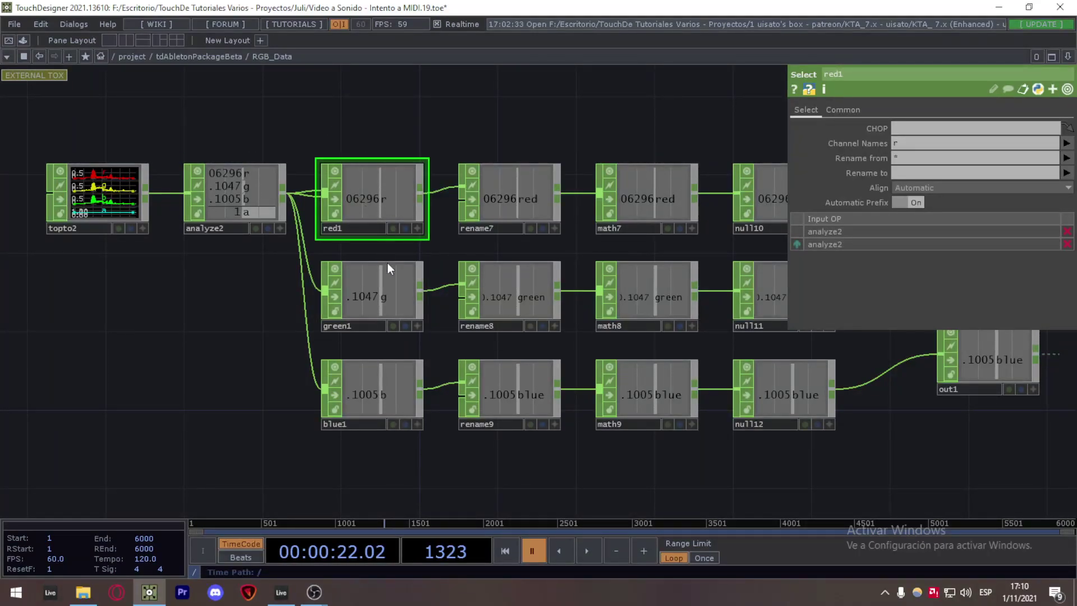
pyautogui.click(389, 391)
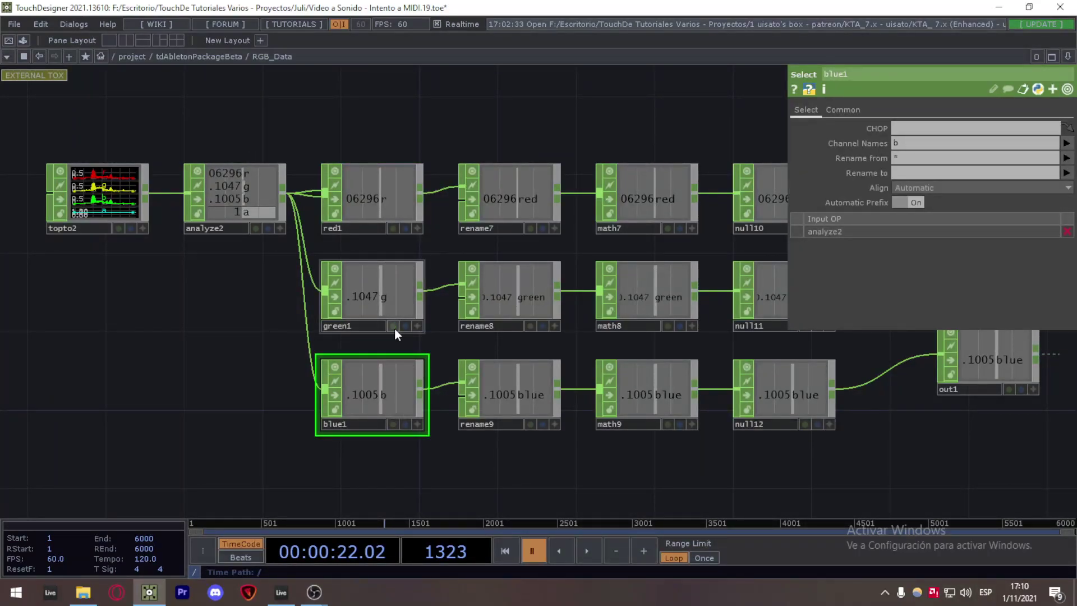
pyautogui.moveTo(209, 369); pyautogui.dragTo(72, 360)
pyautogui.moveTo(373, 96); pyautogui.dragTo(367, 490, button='right')
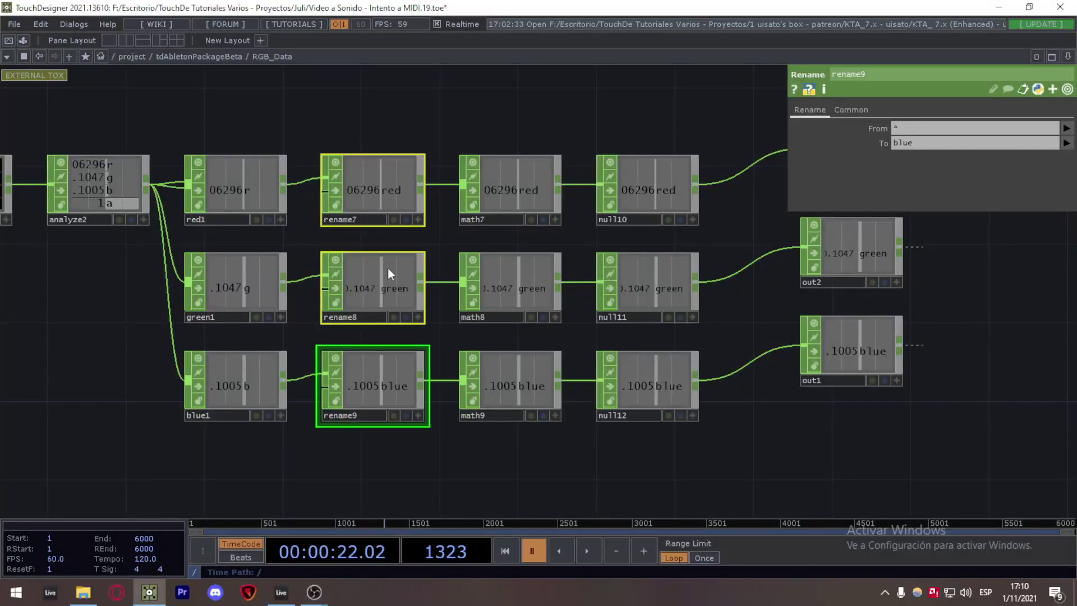
# Check the parameters of the Math operators math7, math8 and math9 in the three colour chains.
pyautogui.moveTo(430, 465); pyautogui.dragTo(345, 464)
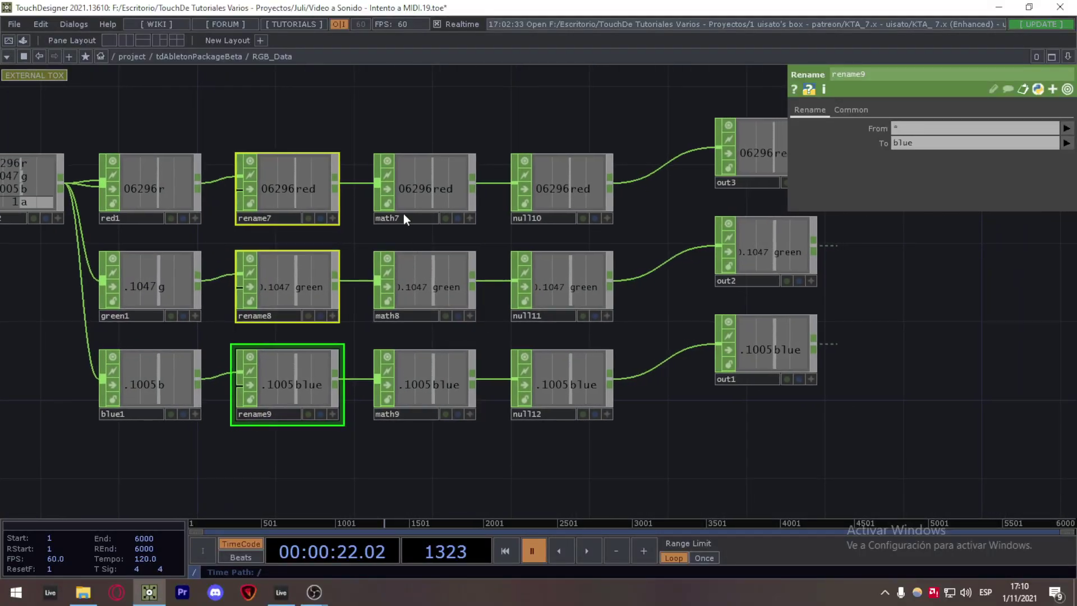
pyautogui.click(407, 221)
pyautogui.click(800, 110)
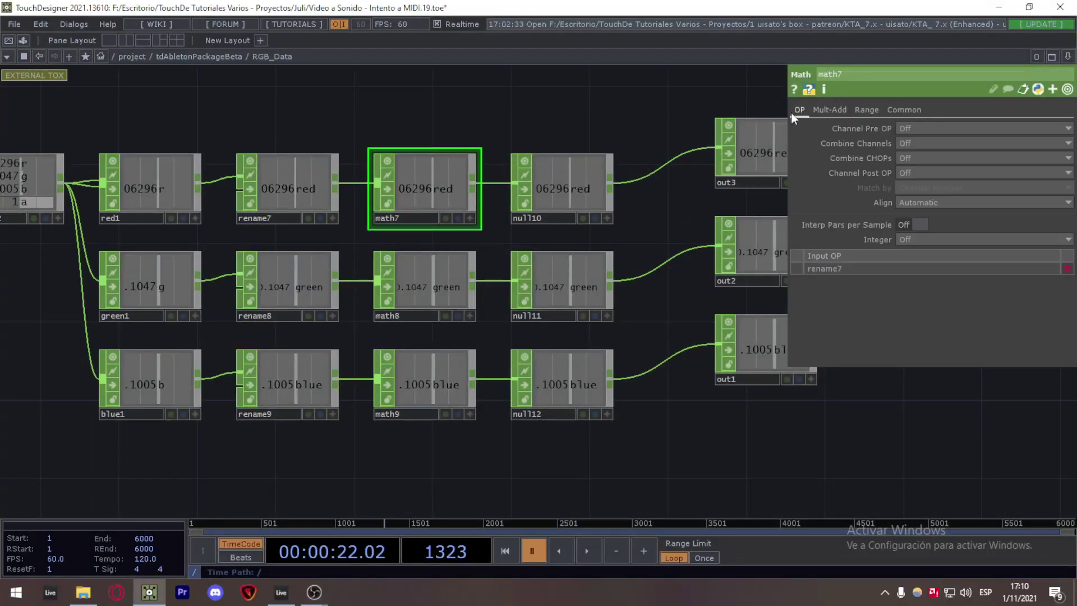
pyautogui.click(436, 275)
pyautogui.click(443, 379)
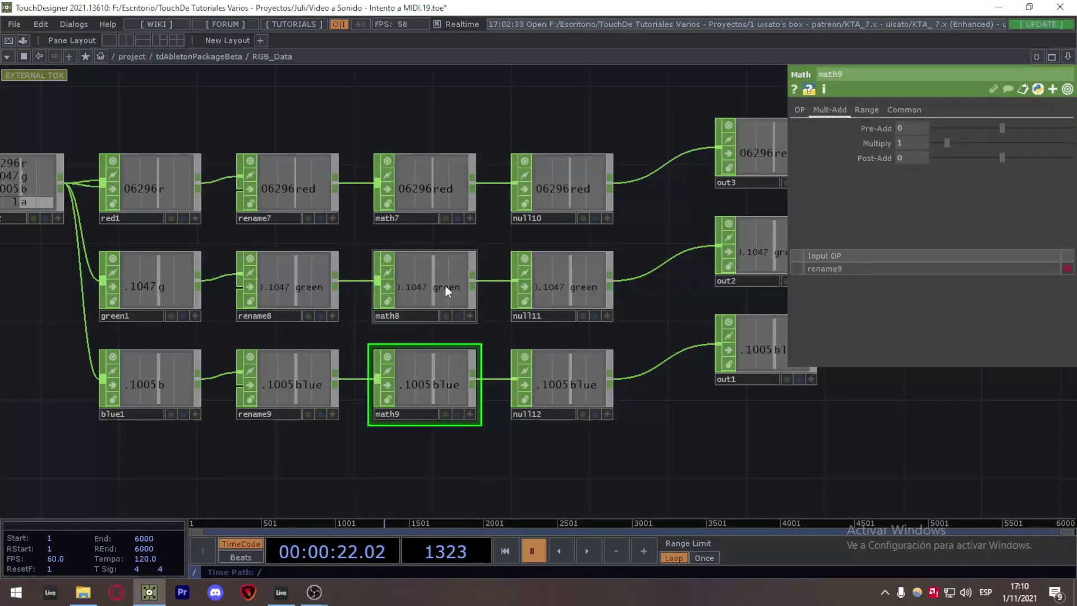
pyautogui.click(445, 285)
pyautogui.click(449, 201)
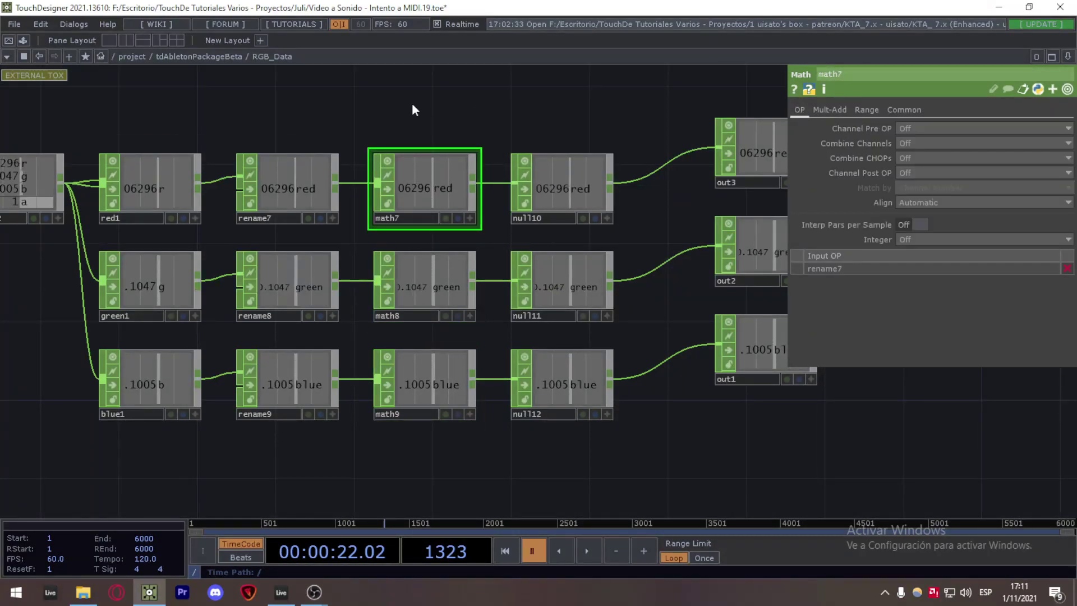
# Look over the null10 to null12 and out1 to out3 operators, and return to the parent network.
pyautogui.moveTo(536, 110); pyautogui.dragTo(428, 124)
pyautogui.scroll(-1, 440, 135)
pyautogui.scroll(1, 447, 148)
pyautogui.moveTo(452, 199); pyautogui.dragTo(469, 464, button='right')
pyautogui.scroll(-3, 469, 462)
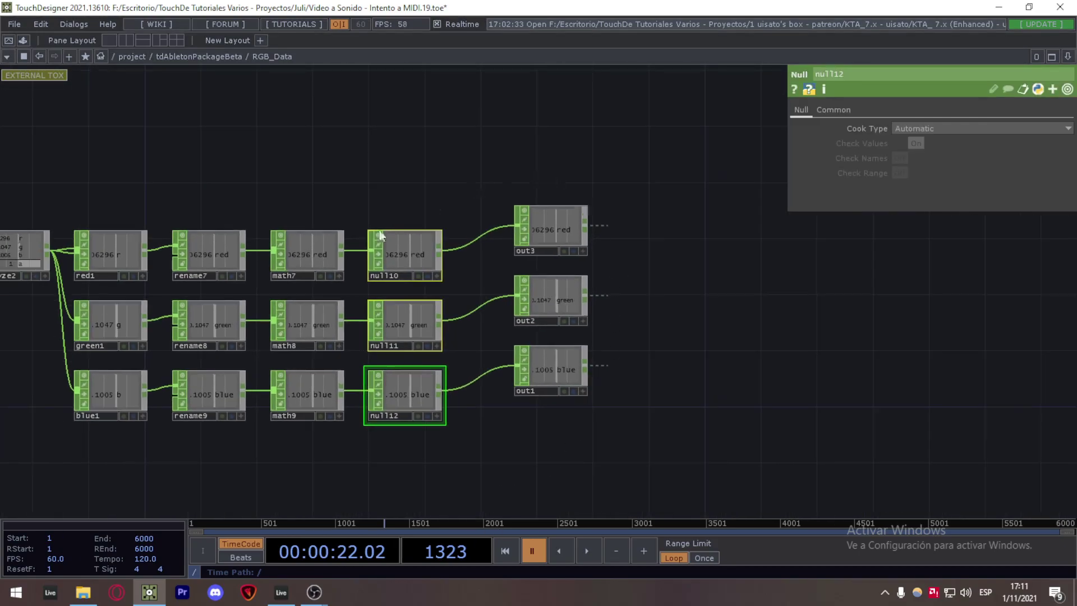
pyautogui.moveTo(403, 179); pyautogui.dragTo(440, 472, button='right')
pyautogui.moveTo(576, 151); pyautogui.dragTo(508, 473, button='right')
pyautogui.scroll(-3, 518, 458)
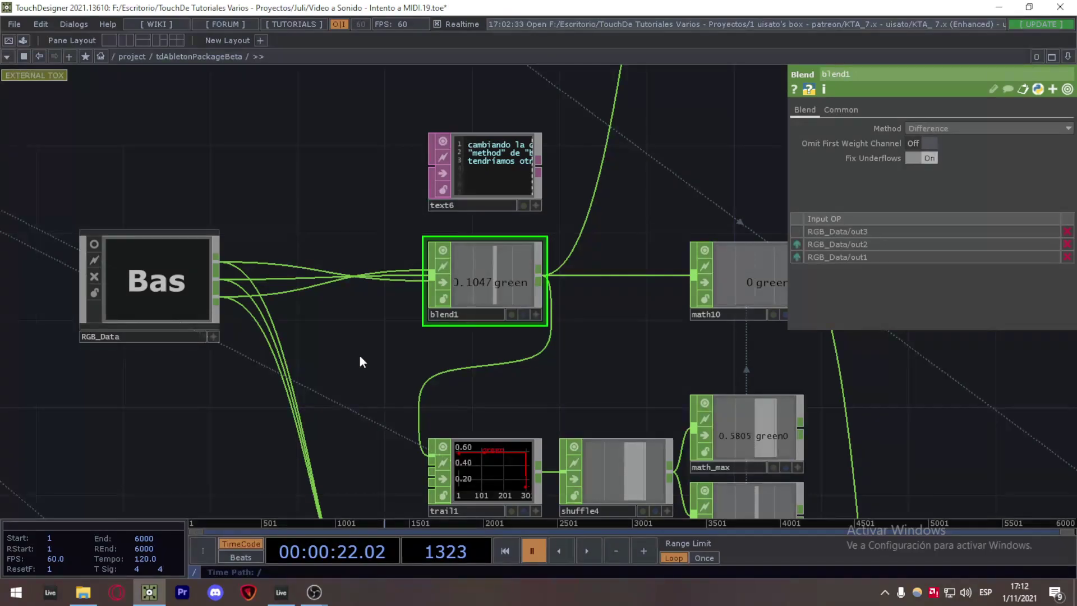
# Examine how RGB_Data feeds blend1 and view the available Method options, keeping Difference.
pyautogui.moveTo(224, 159); pyautogui.dragTo(137, 464, button='right')
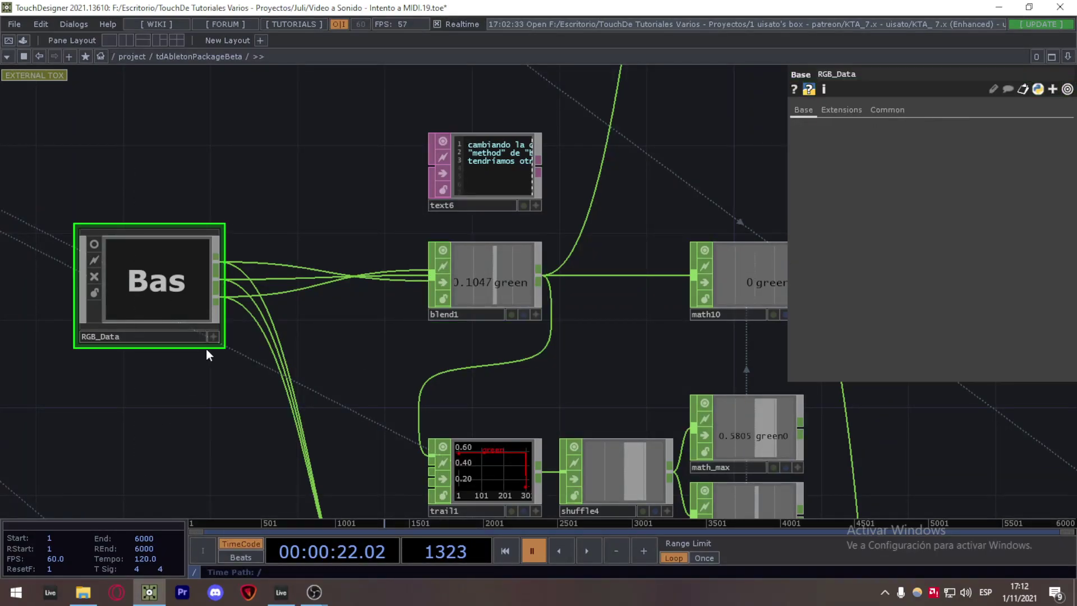
pyautogui.moveTo(214, 358); pyautogui.dragTo(97, 413)
pyautogui.click(431, 280)
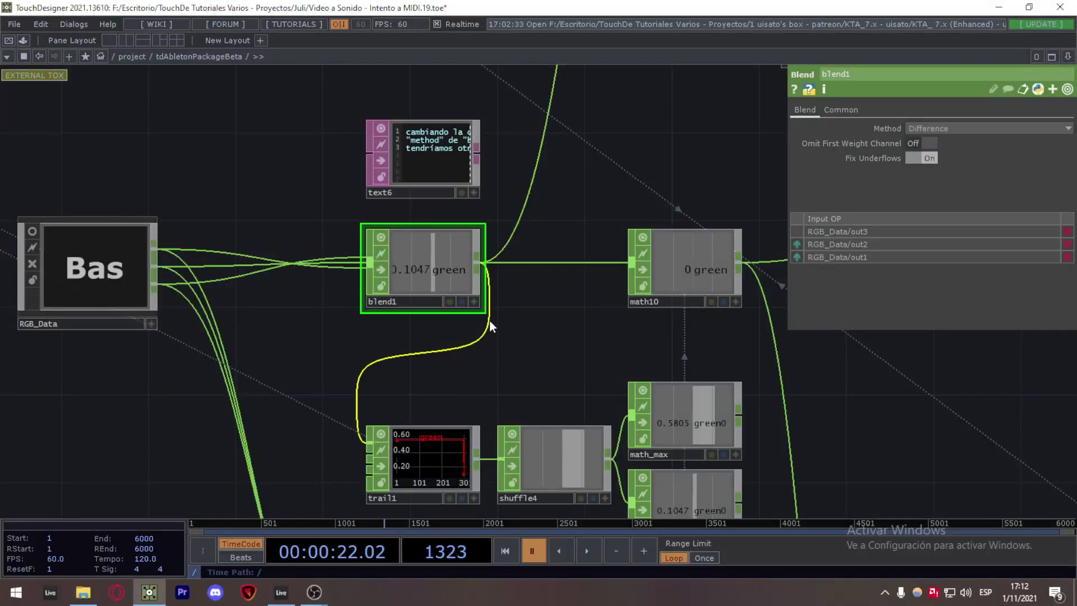
pyautogui.scroll(2, 435, 276)
pyautogui.scroll(2, 438, 275)
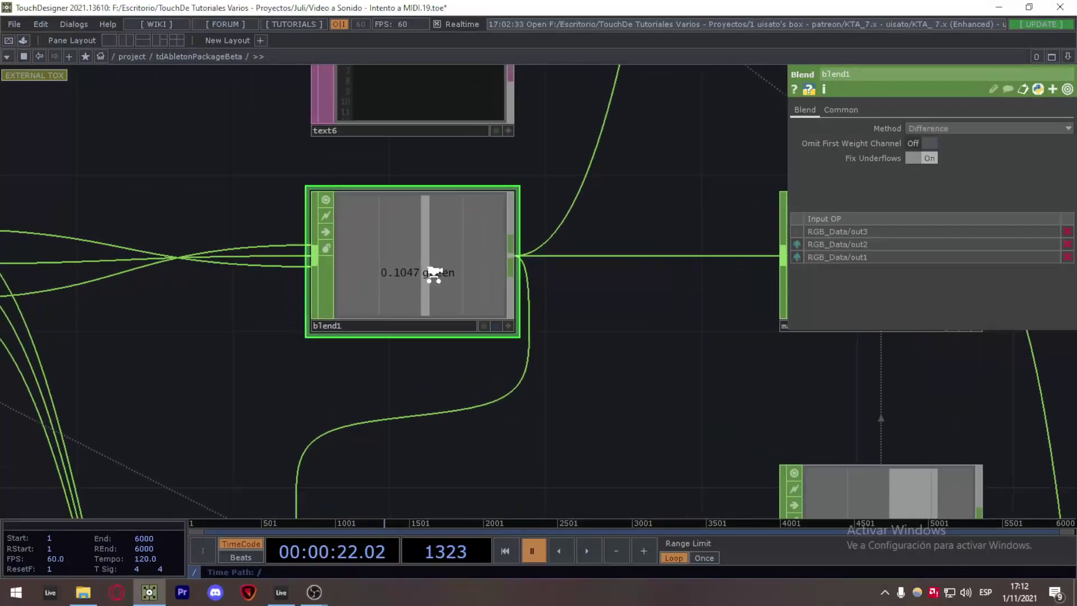
pyautogui.scroll(-2, 433, 273)
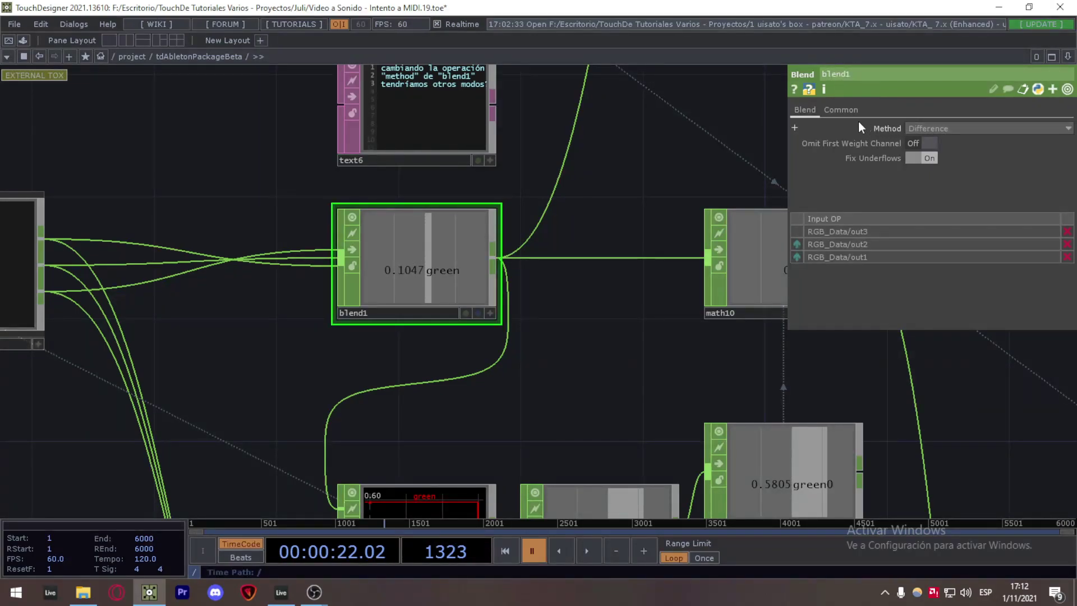
pyautogui.click(918, 128)
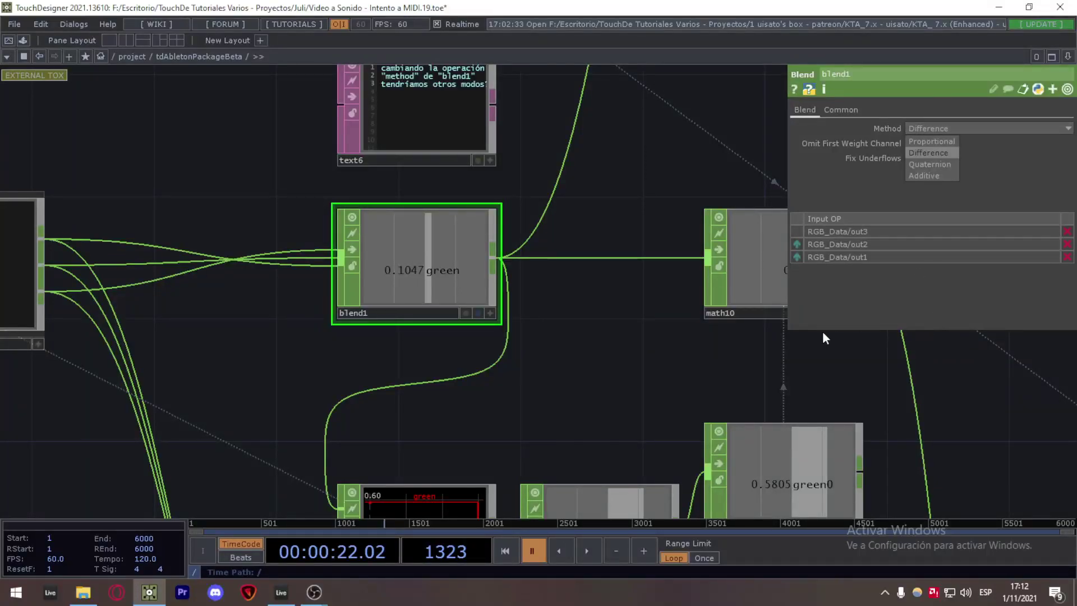
pyautogui.click(663, 341)
pyautogui.moveTo(600, 362); pyautogui.dragTo(598, 362)
# Review all parameter pages of the math10 operator, including its From Range and To Range, and its surrounding network.
pyautogui.scroll(-3, 597, 362)
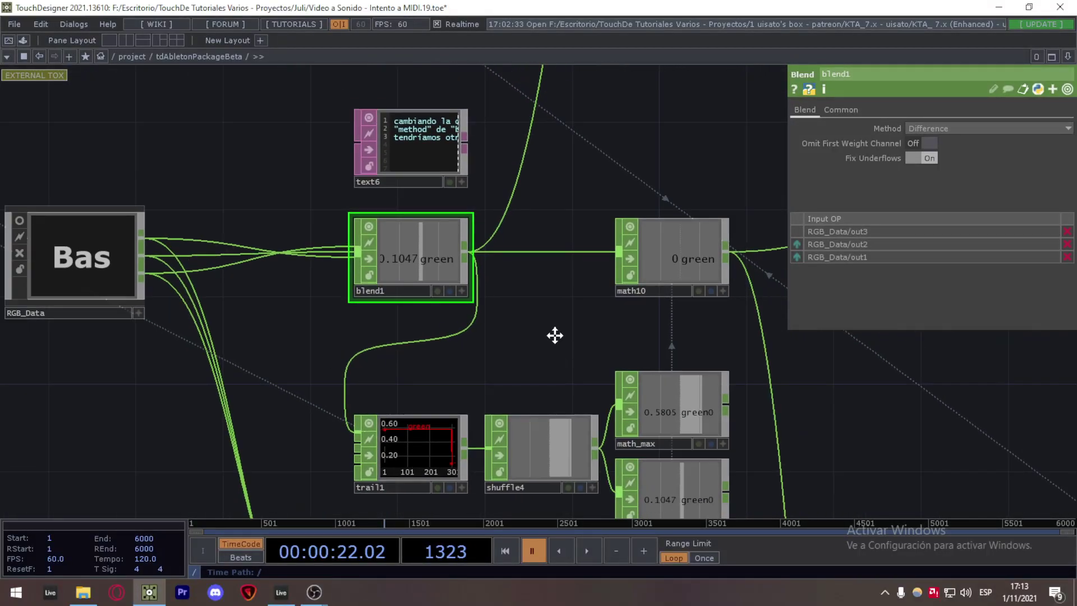
pyautogui.moveTo(539, 301); pyautogui.dragTo(487, 318)
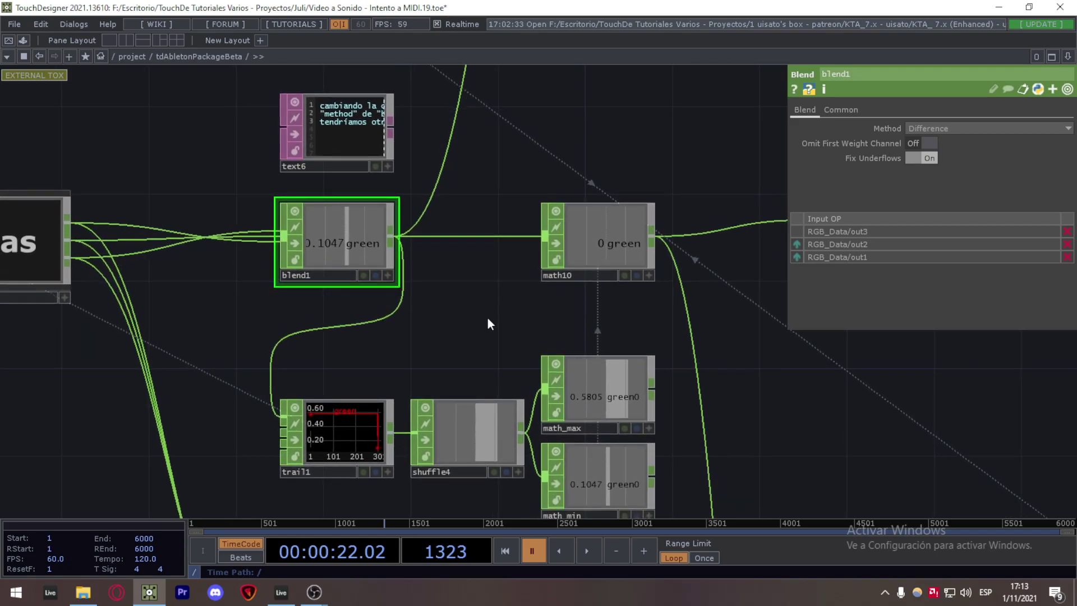
pyautogui.click(618, 235)
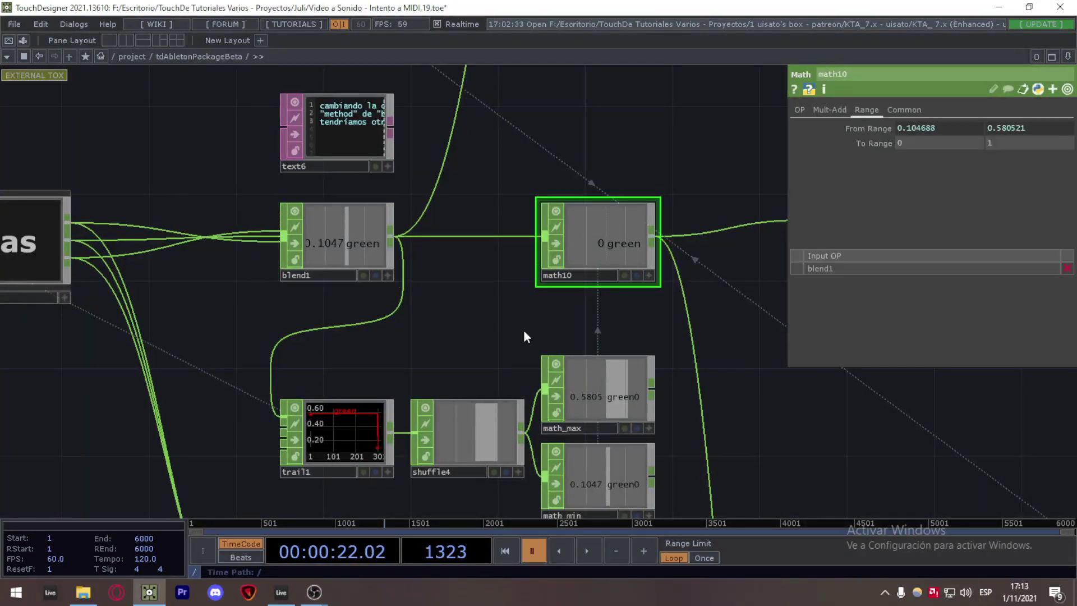
pyautogui.click(800, 110)
pyautogui.click(830, 111)
pyautogui.click(897, 110)
pyautogui.click(872, 109)
pyautogui.scroll(-1, 488, 315)
pyautogui.moveTo(487, 315); pyautogui.dragTo(491, 273)
pyautogui.scroll(-1, 492, 273)
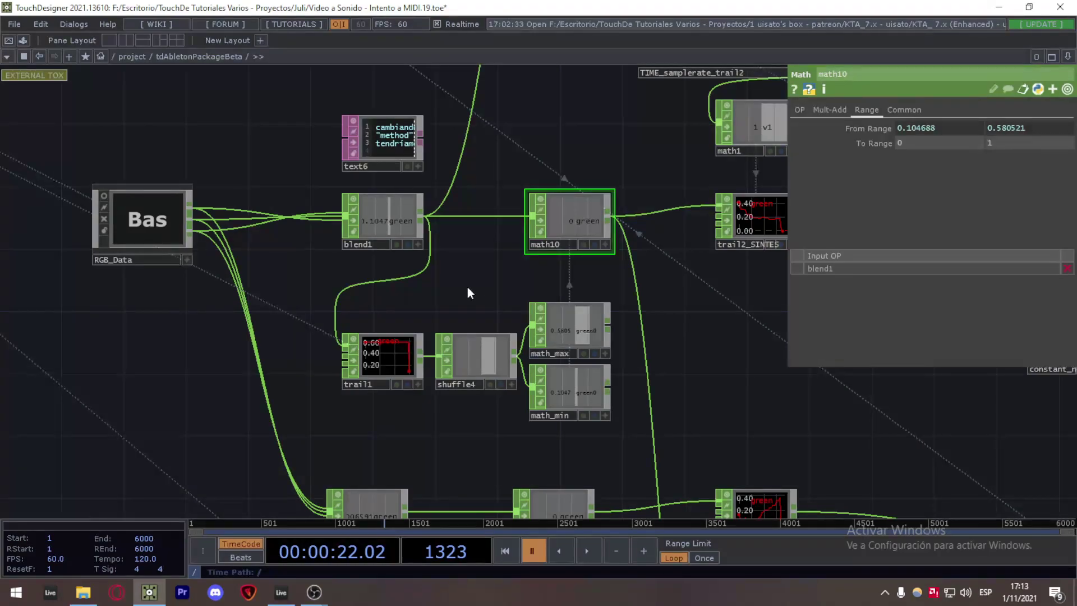
pyautogui.scroll(-1, 468, 288)
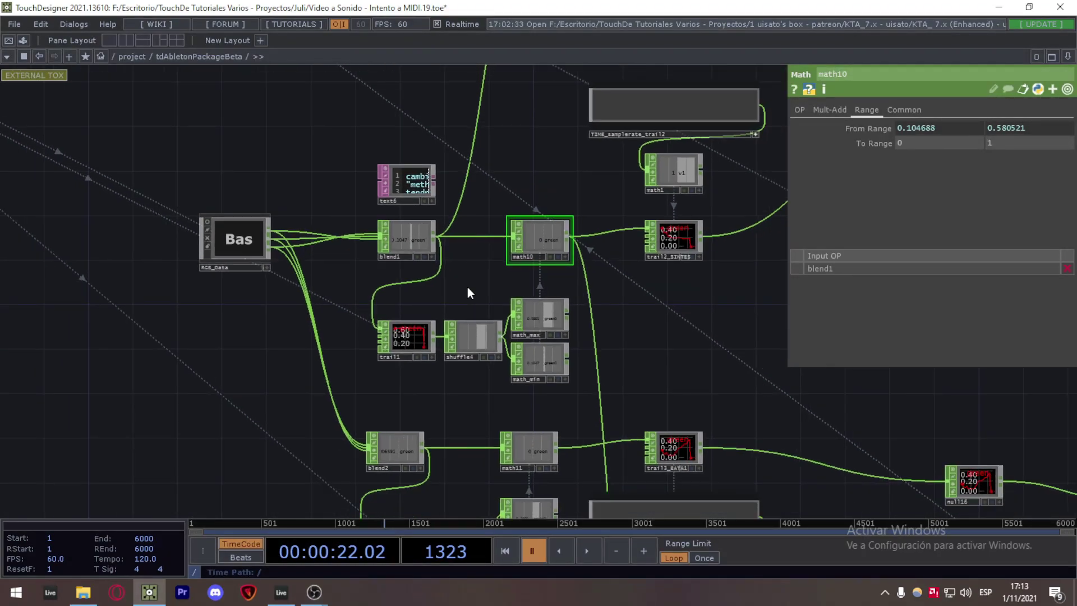
# Select the trail1, shuffle4, math_max and math_min operators as a group for a closer view.
pyautogui.scroll(1, 468, 288)
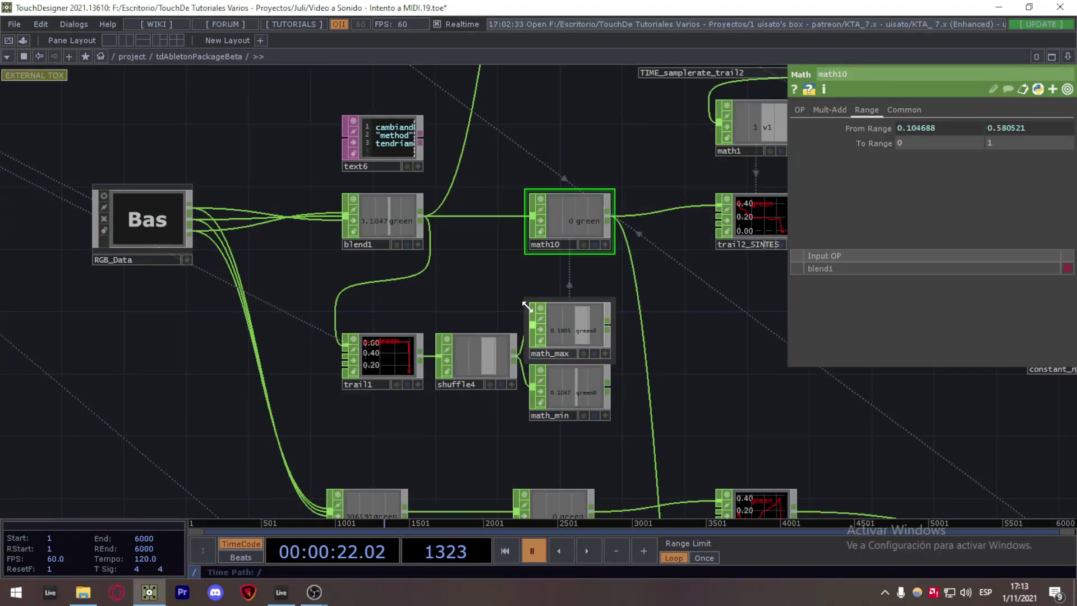
pyautogui.scroll(5, 453, 311)
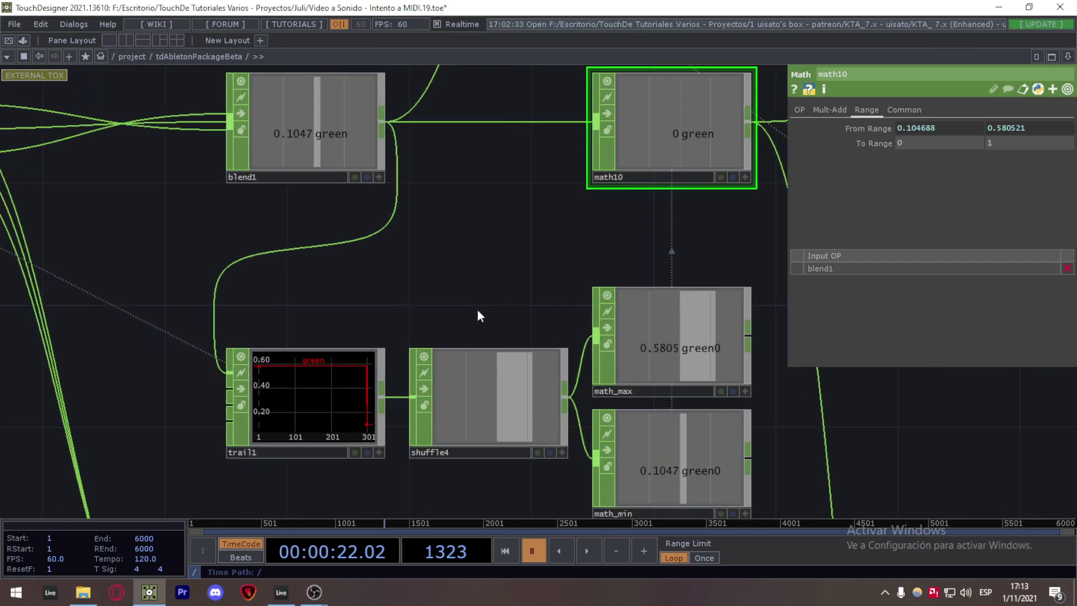
pyautogui.moveTo(426, 382); pyautogui.dragTo(396, 365)
pyautogui.moveTo(292, 389); pyautogui.dragTo(644, 181, button='right')
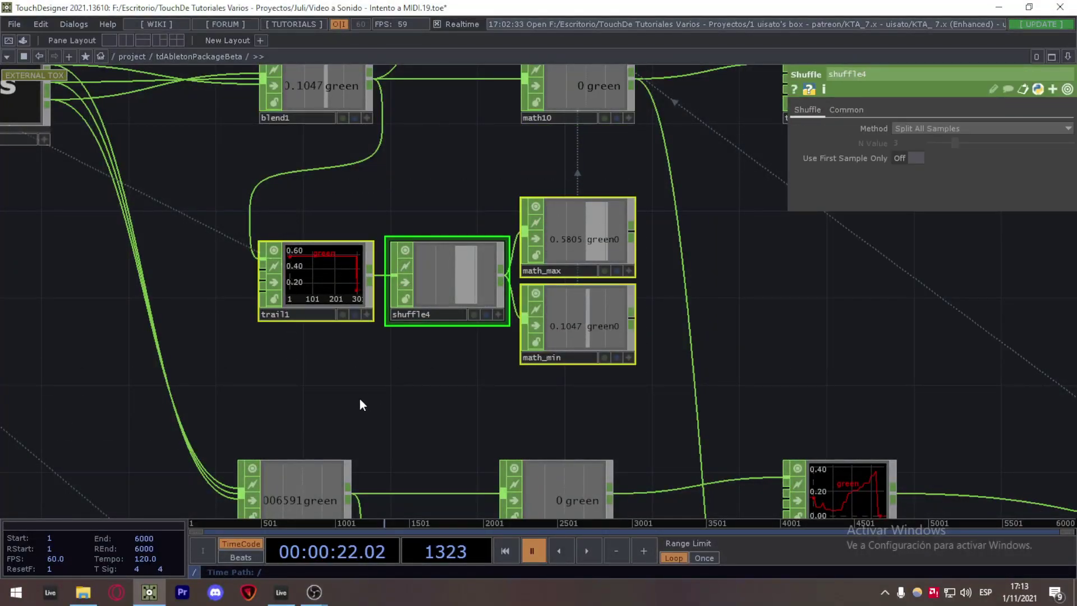
# Review the parameters of trail1 and shuffle4, and the Combine Channels settings of math_max and math_min.
pyautogui.click(307, 284)
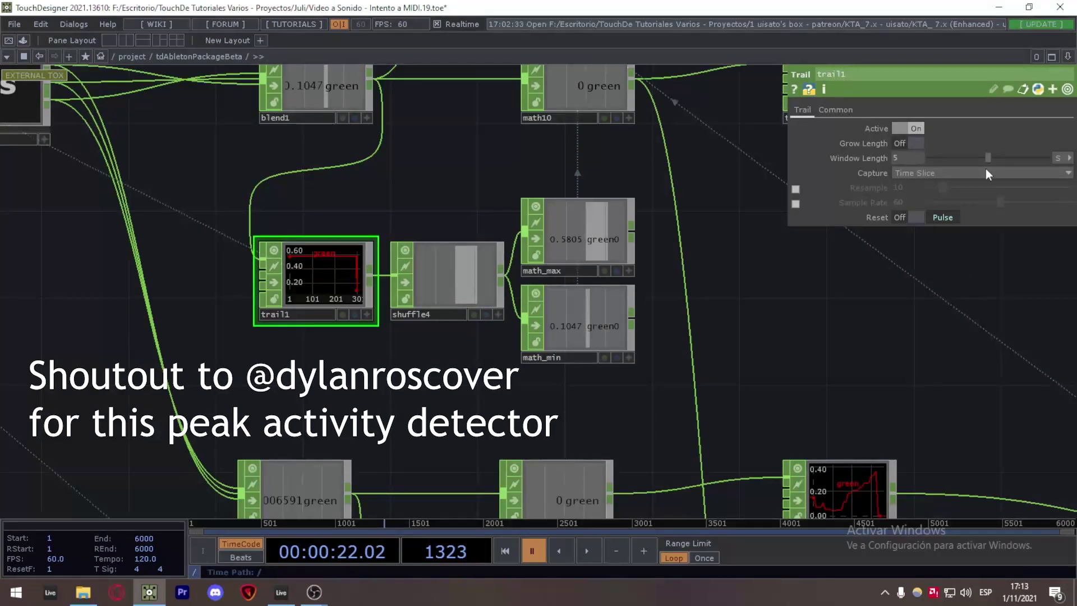
pyautogui.click(407, 281)
pyautogui.click(412, 280)
pyautogui.click(450, 275)
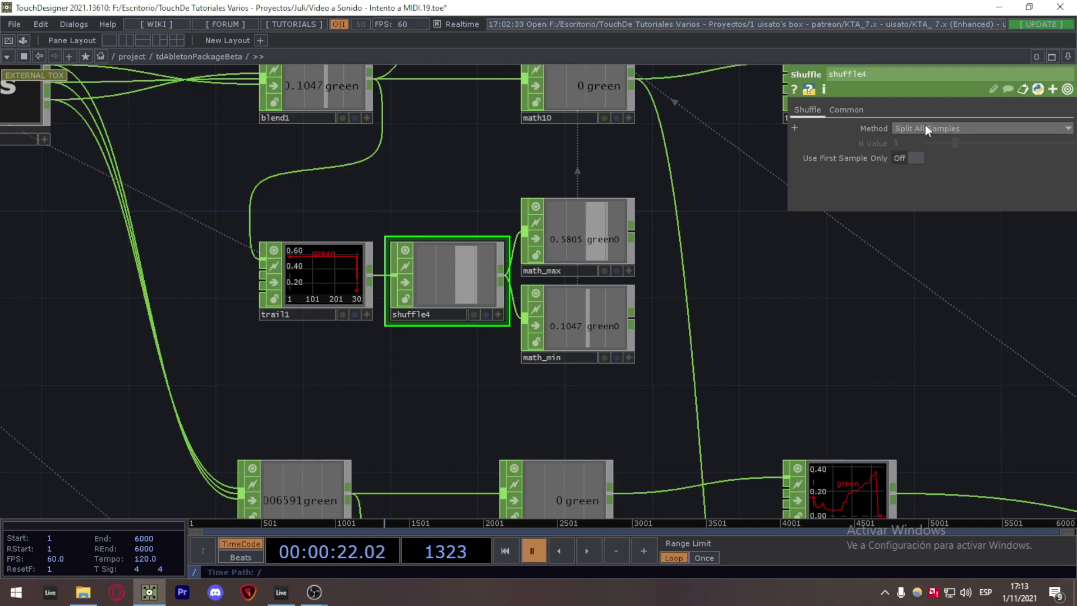
pyautogui.click(578, 238)
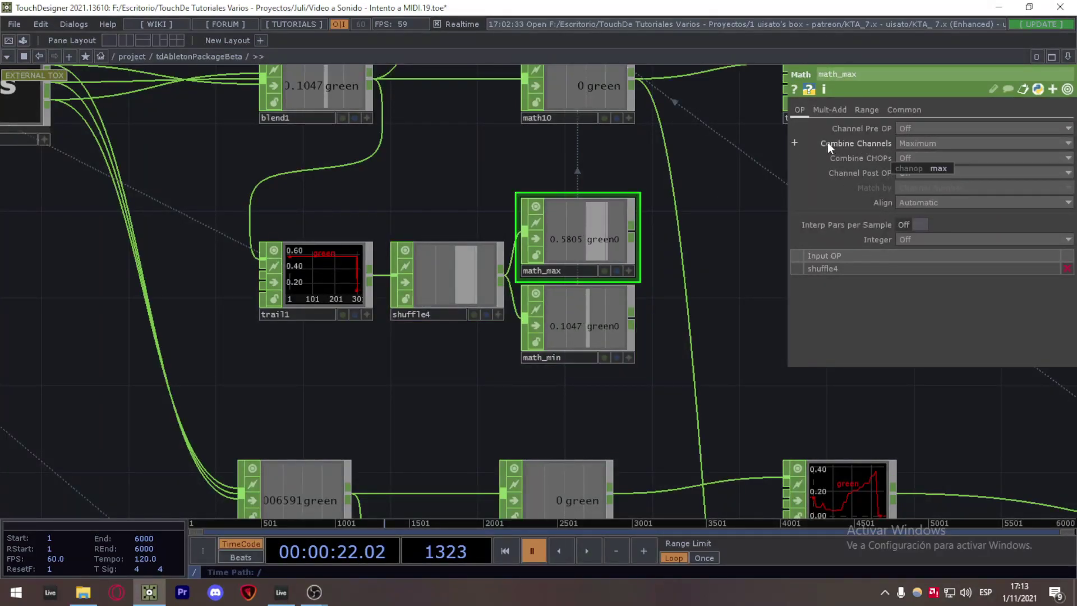
pyautogui.click(590, 314)
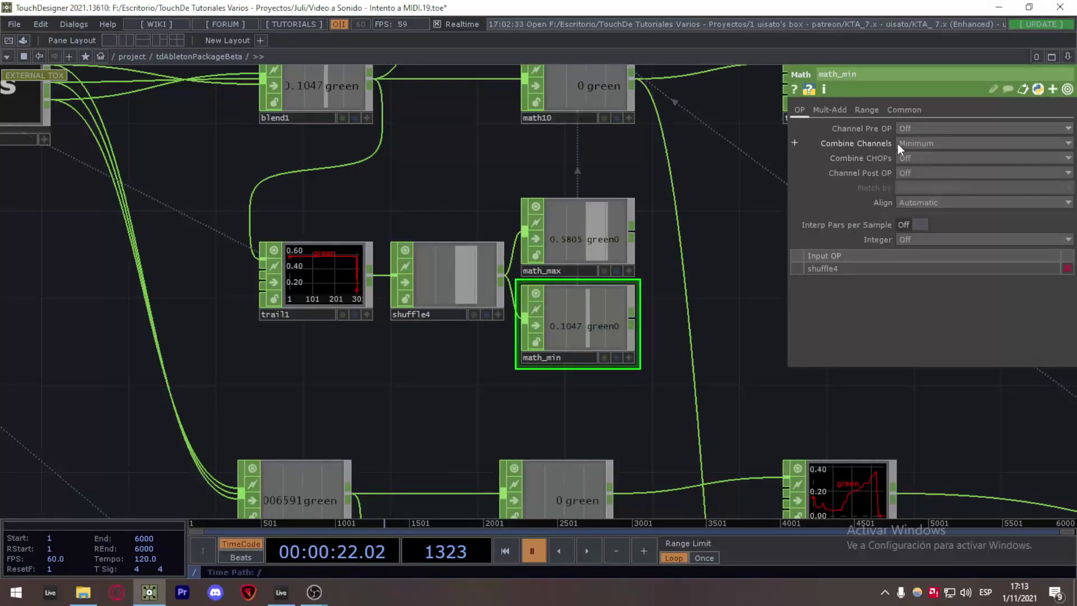
pyautogui.scroll(-2, 479, 421)
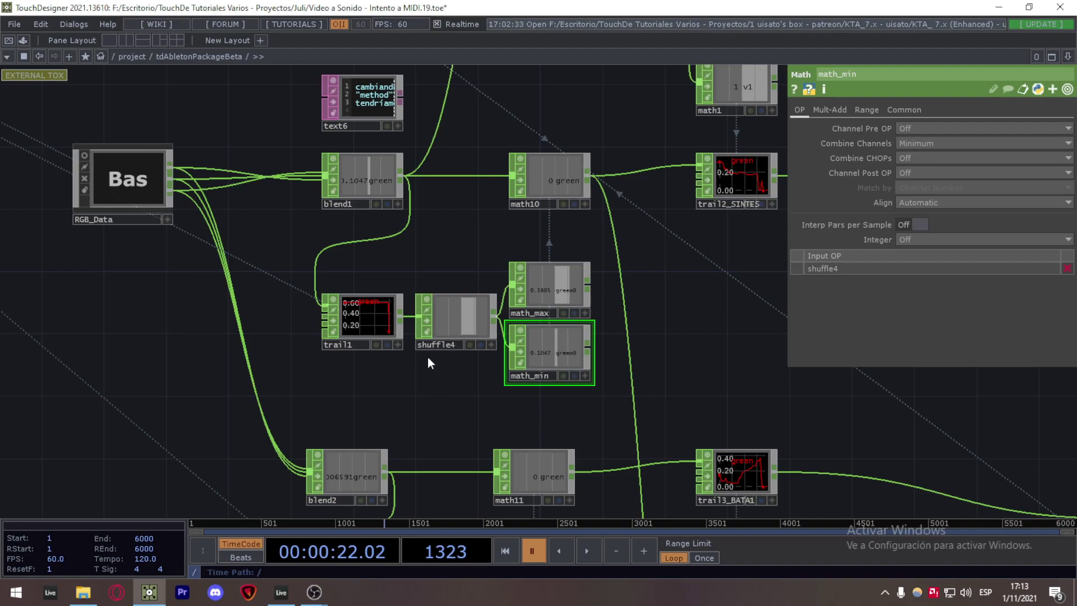
# Check the parameters of blend1, and select the trail1, shuffle4, math_max and math_min operators it feeds.
pyautogui.click(371, 171)
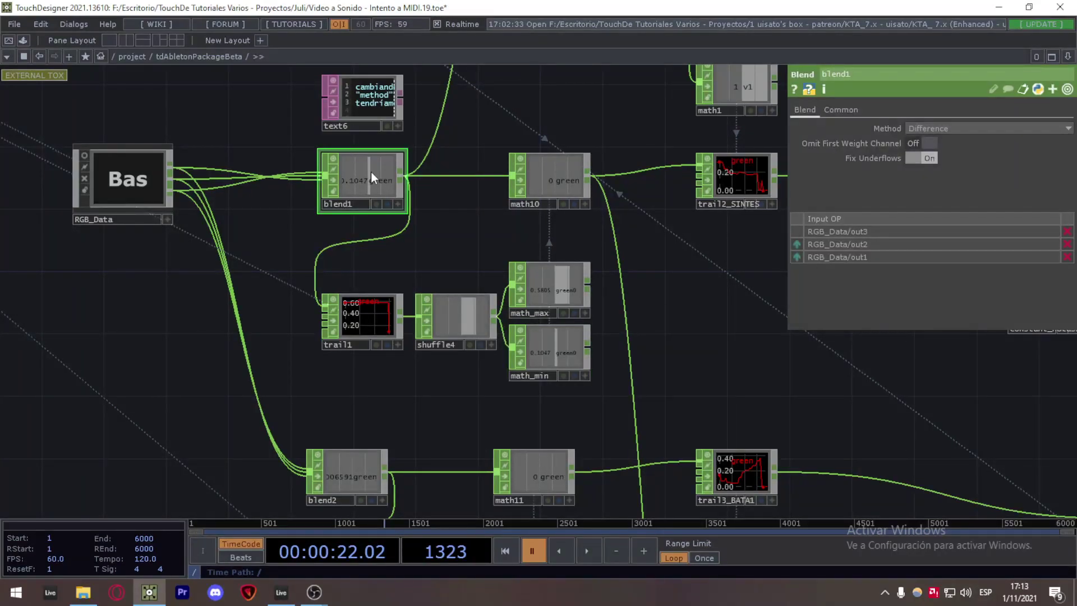
pyautogui.scroll(3, 467, 390)
pyautogui.moveTo(251, 398); pyautogui.dragTo(664, 194, button='right')
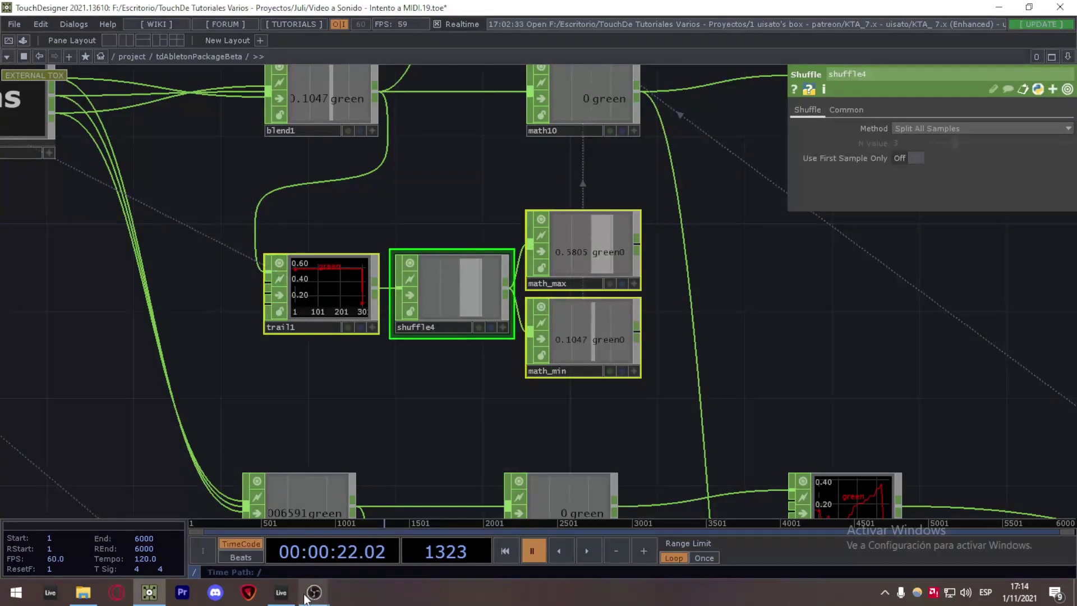
# Switch to Ableton Live, deactivate the MIDI1 and MIDI2 tracks, and return to TouchDesigner.
pyautogui.click(281, 593)
pyautogui.click(308, 367)
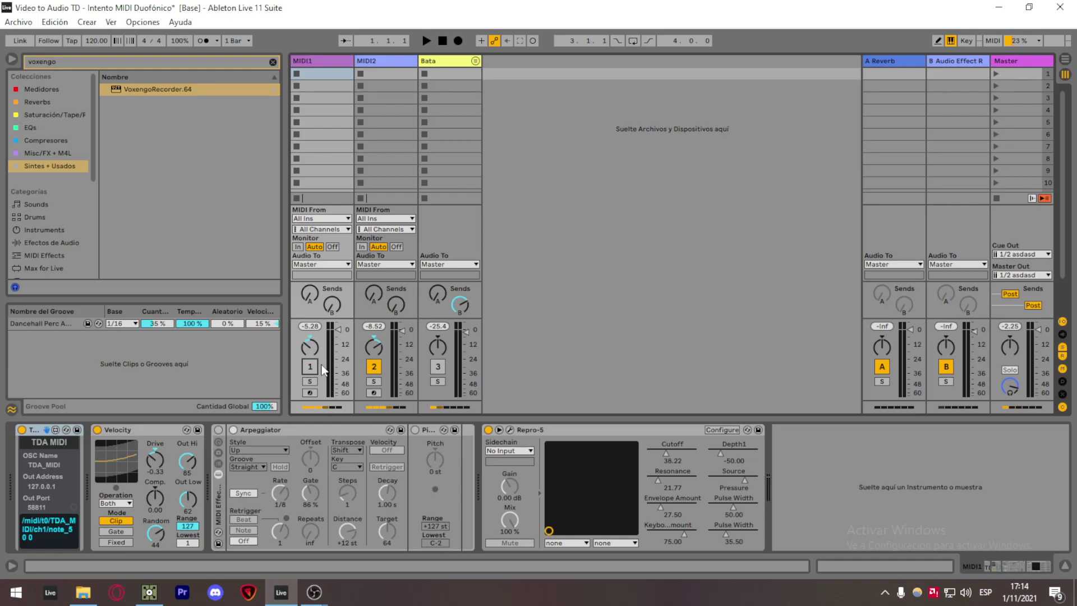
pyautogui.click(373, 366)
pyautogui.click(150, 594)
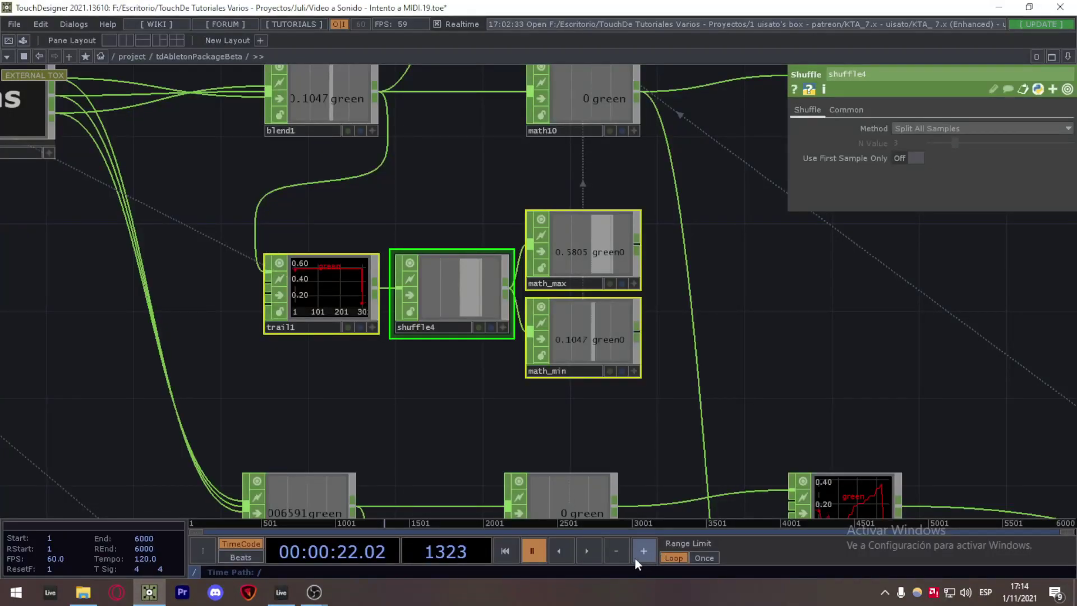
# Play the timeline and observe the live values in trail1, shuffle4, math_max and math_min.
pyautogui.click(584, 550)
pyautogui.moveTo(445, 187); pyautogui.dragTo(423, 225)
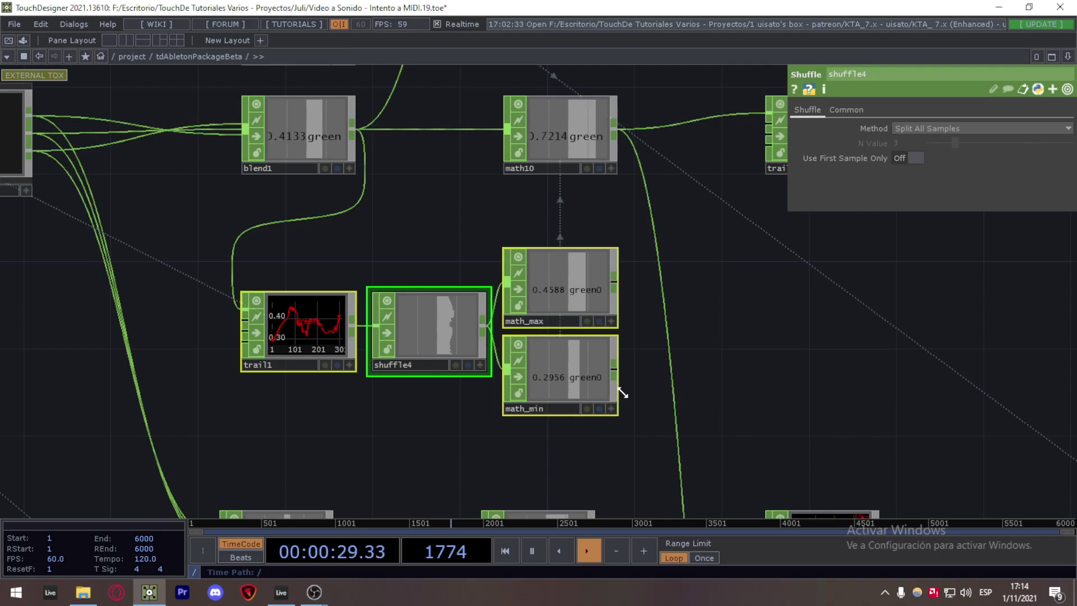
pyautogui.click(298, 355)
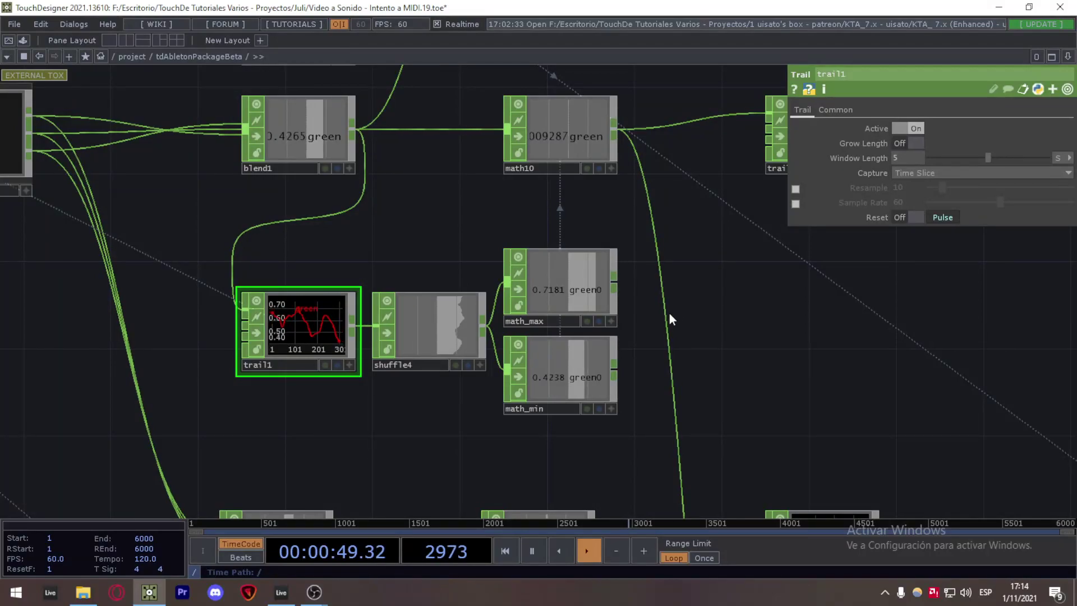
pyautogui.moveTo(263, 432); pyautogui.dragTo(627, 240)
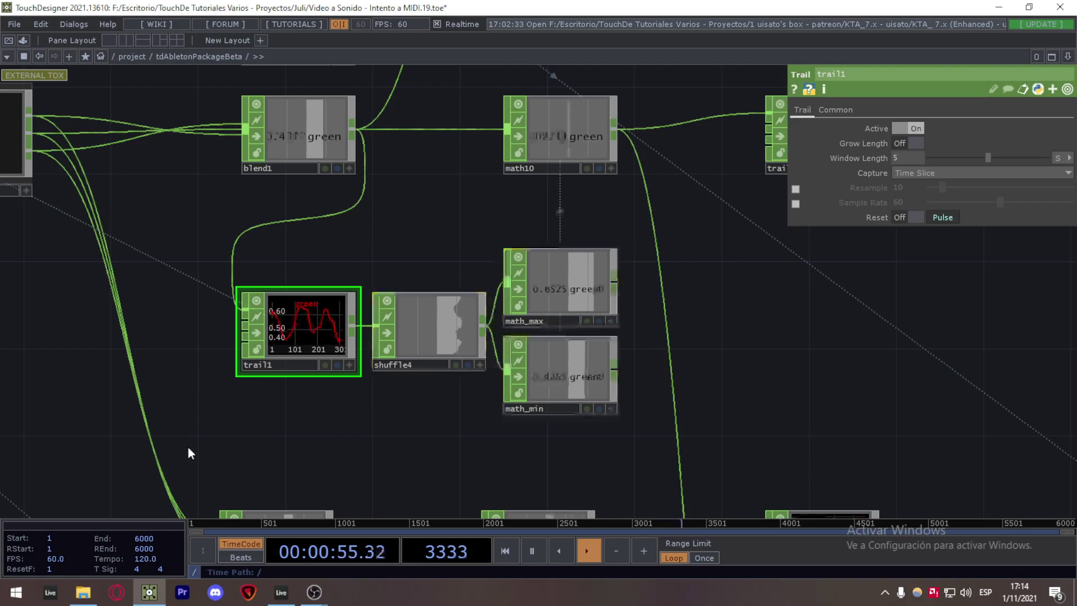
pyautogui.moveTo(197, 434); pyautogui.dragTo(638, 233)
pyautogui.click(594, 288)
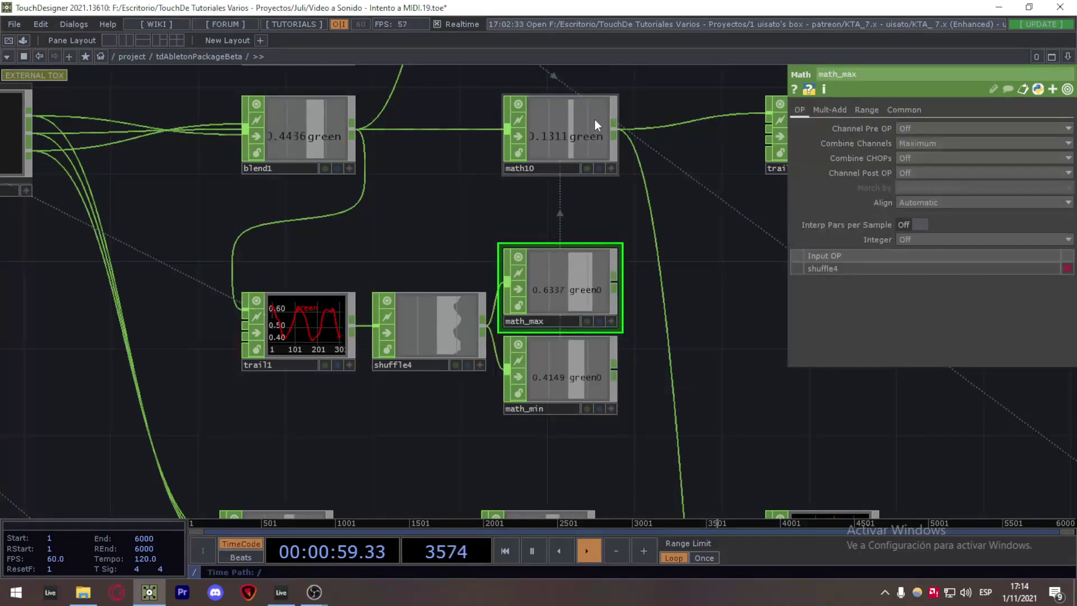
# Compare the From Range of math10 with the outputs of math_min and math_max, and check trail1.
pyautogui.click(578, 133)
pyautogui.moveTo(717, 296); pyautogui.dragTo(571, 356)
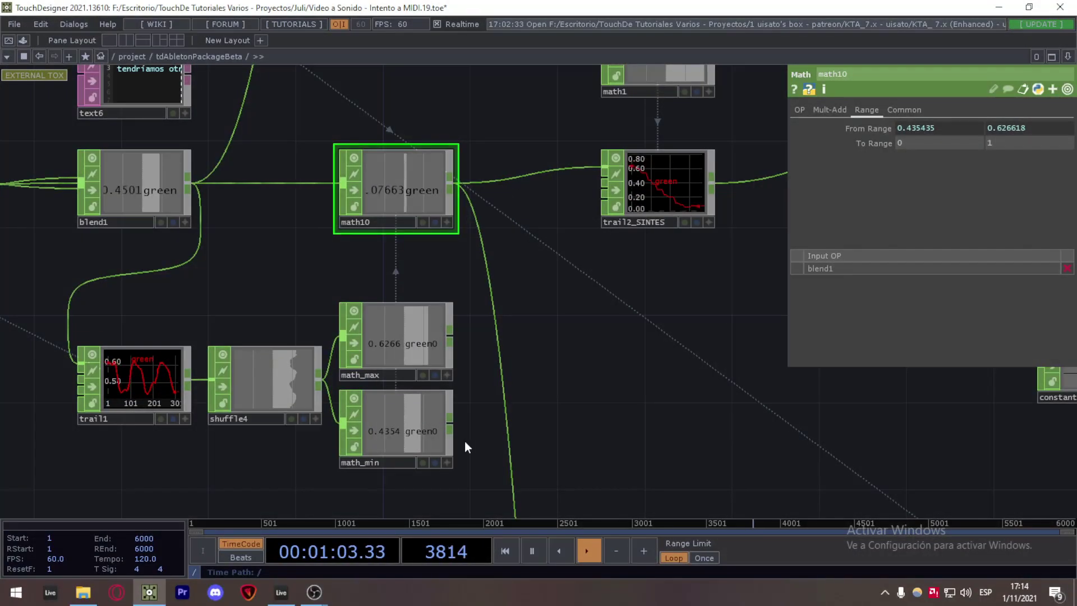
pyautogui.click(383, 422)
pyautogui.click(425, 170)
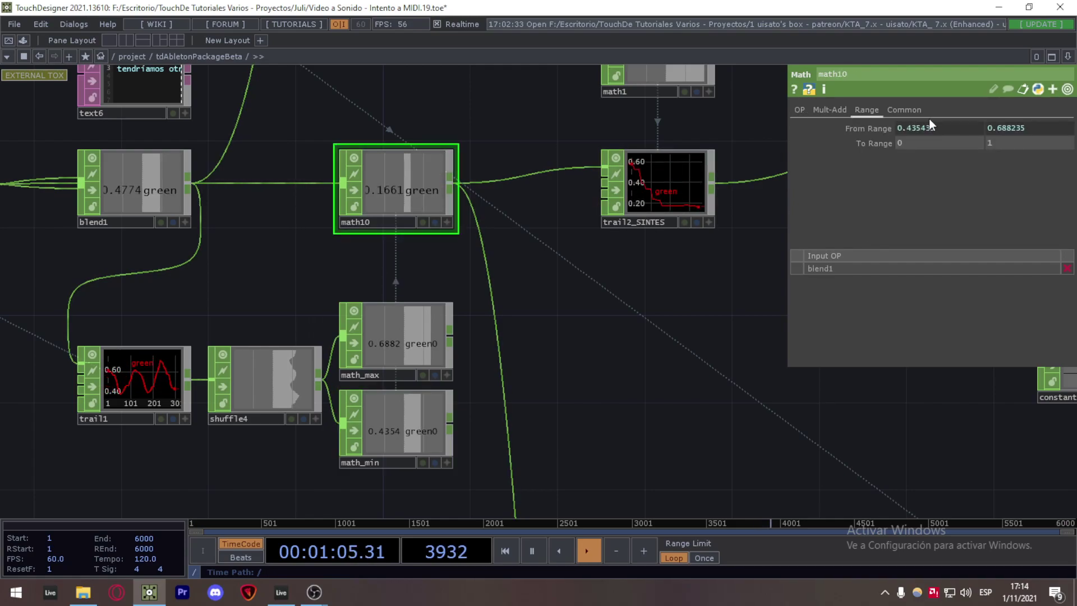
pyautogui.click(401, 352)
pyautogui.click(416, 180)
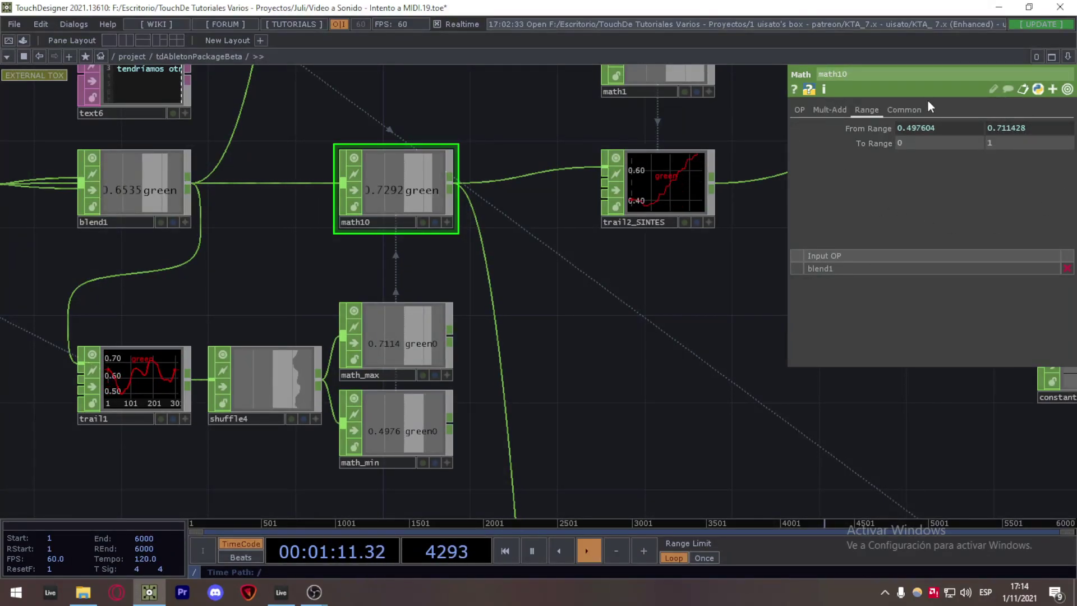
pyautogui.click(131, 378)
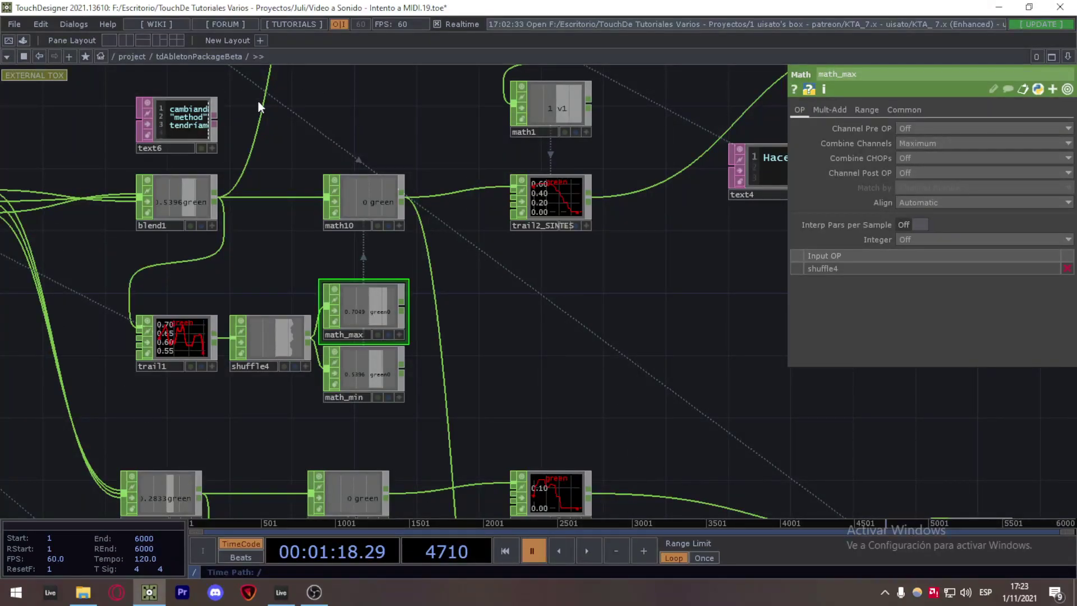
pyautogui.click(386, 201)
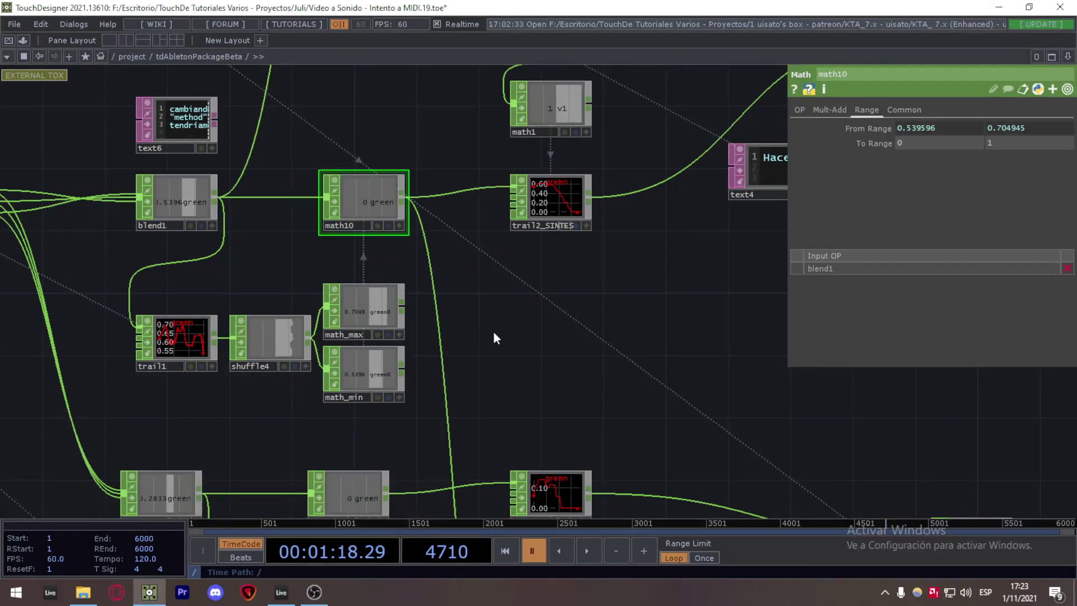
# Review the parameters of trail2_SINTES and follow its output towards null13.
pyautogui.moveTo(627, 277); pyautogui.dragTo(472, 308)
pyautogui.moveTo(338, 331); pyautogui.dragTo(507, 169)
pyautogui.scroll(3, 488, 283)
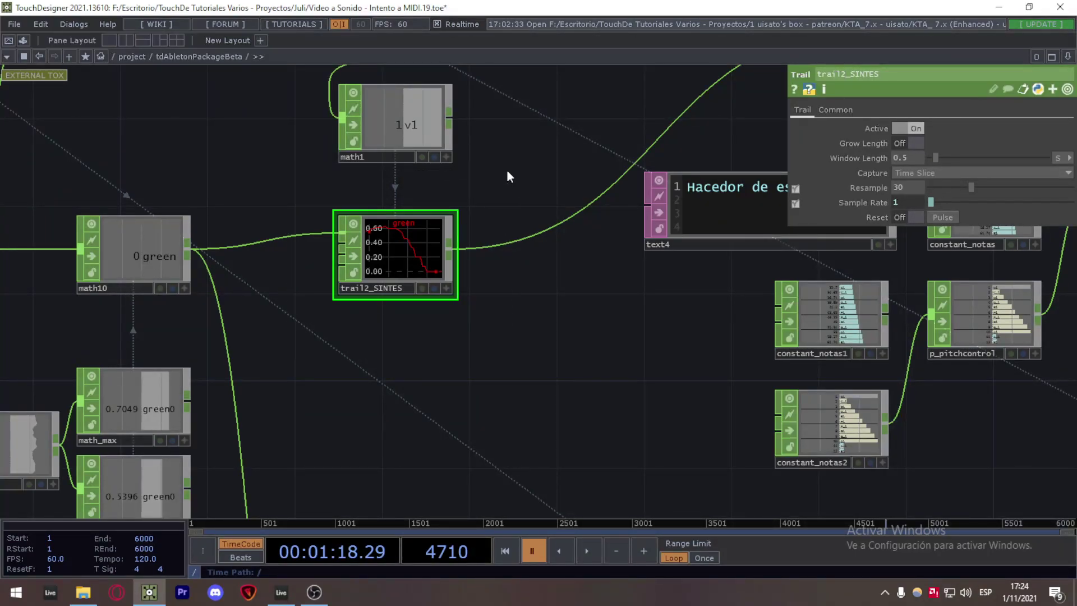
pyautogui.scroll(-1, 584, 326)
pyautogui.moveTo(584, 325); pyautogui.dragTo(387, 359)
pyautogui.scroll(-1, 488, 340)
pyautogui.moveTo(586, 216); pyautogui.dragTo(421, 245)
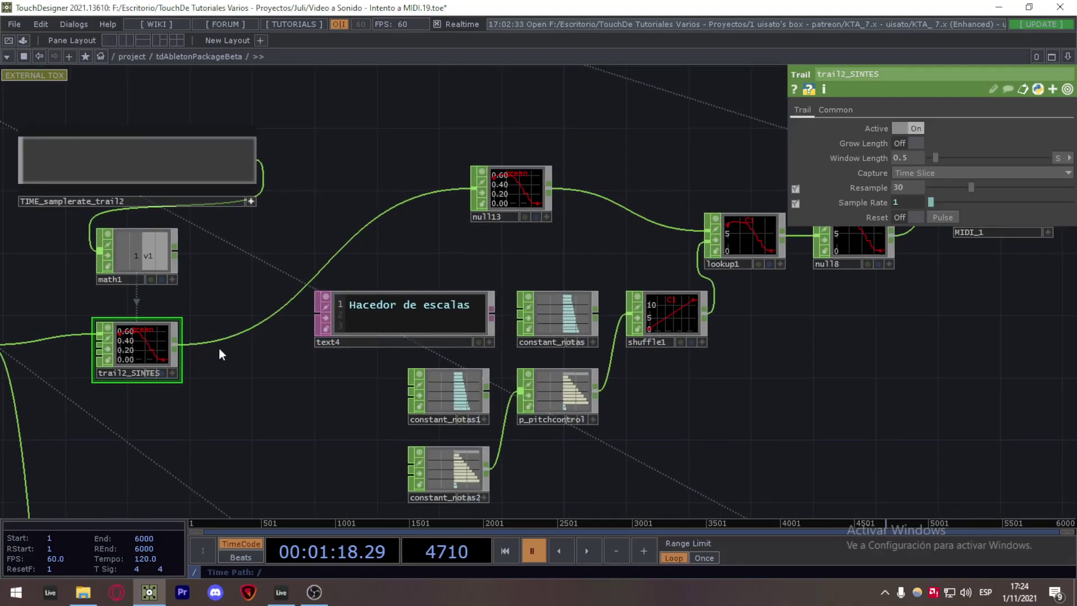
# Trace the chain from trail2_SINTES through null13 into lookup1, and review the Index Range and other Lookup parameters.
pyautogui.moveTo(410, 145); pyautogui.dragTo(914, 519, button='right')
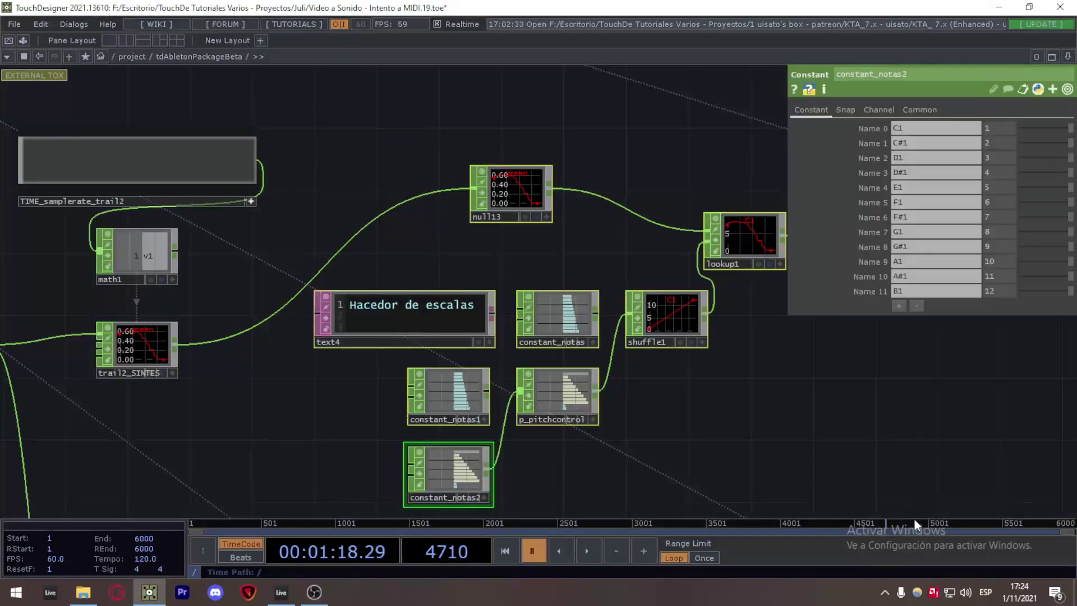
pyautogui.click(332, 139)
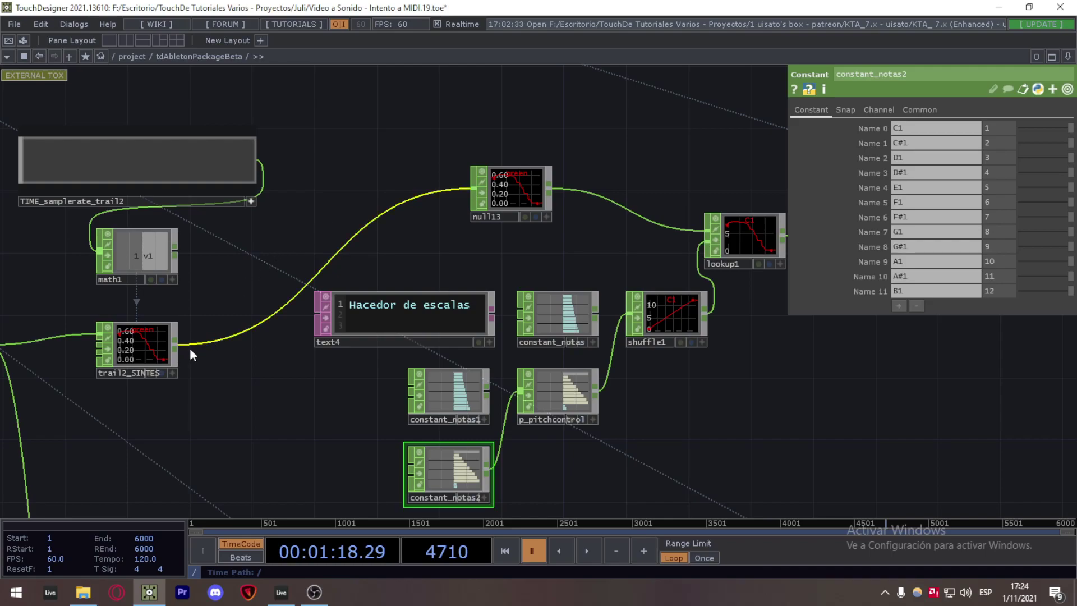
pyautogui.click(512, 200)
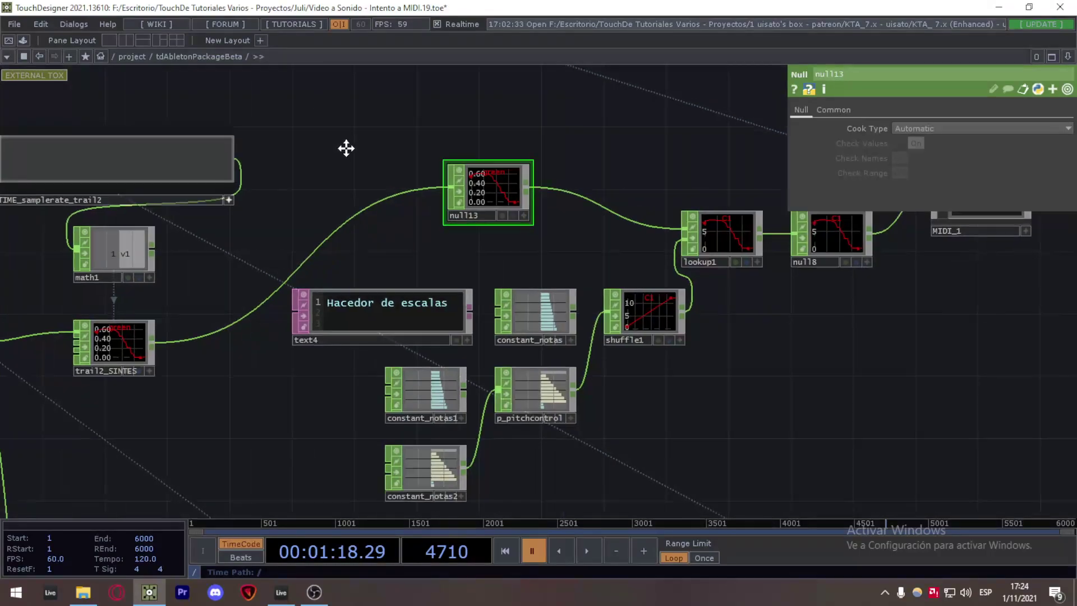
pyautogui.scroll(3, 466, 211)
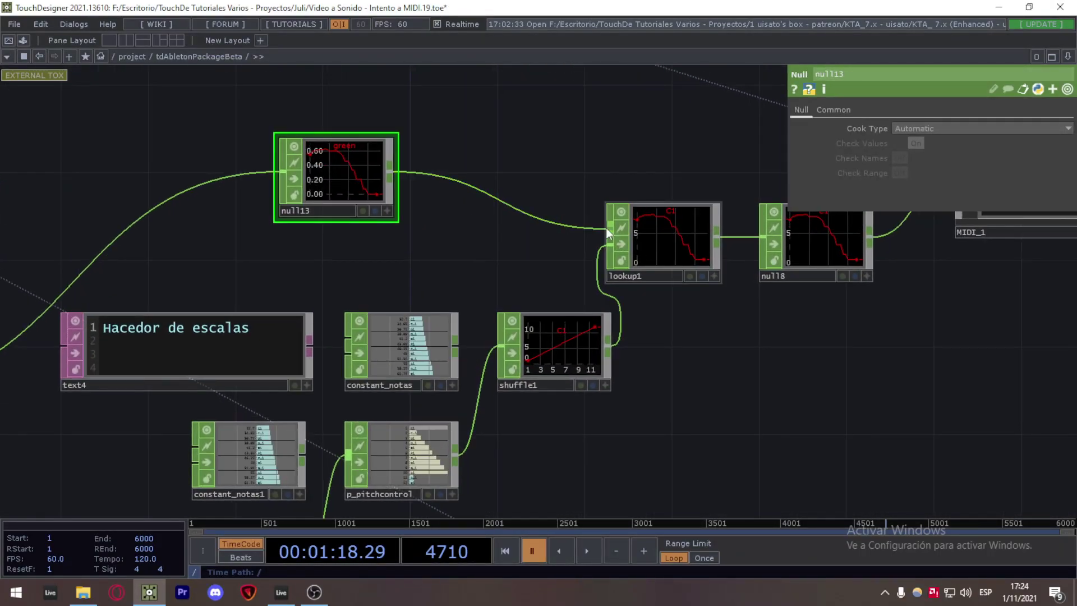
pyautogui.click(630, 240)
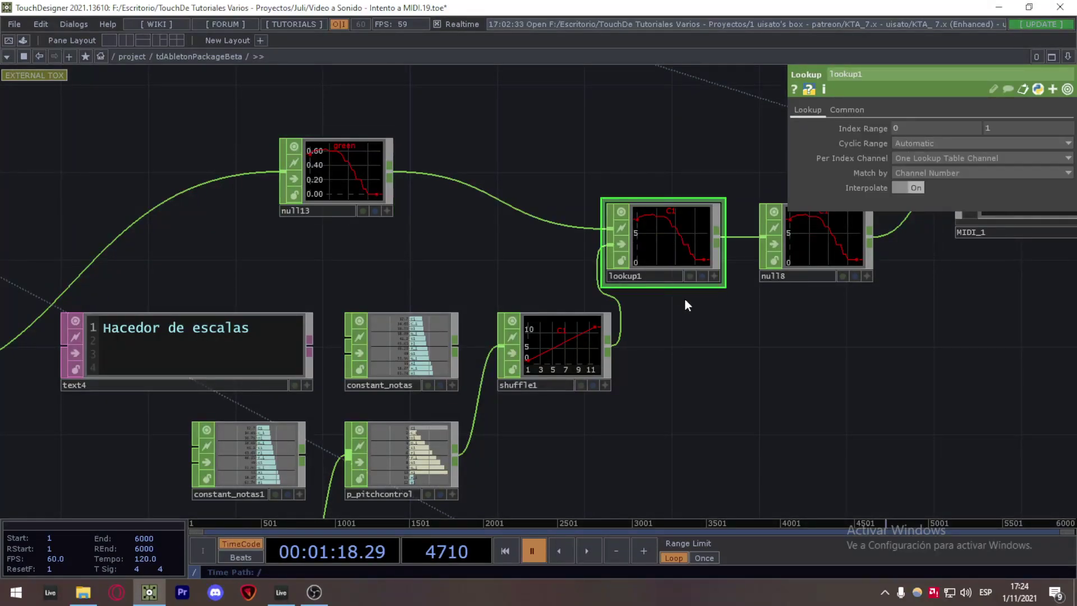
pyautogui.moveTo(665, 138); pyautogui.dragTo(692, 374)
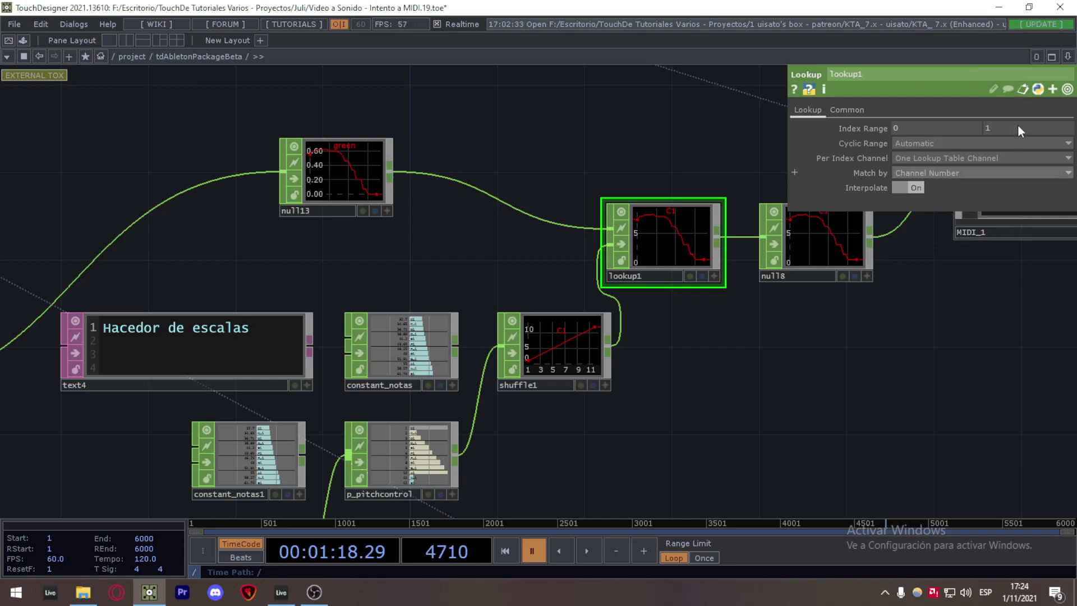
# Examine the "Hacedor de escalas" operator group, and view the note channels C1 to B1 of constant_notas2 up close.
pyautogui.moveTo(724, 403); pyautogui.dragTo(740, 264)
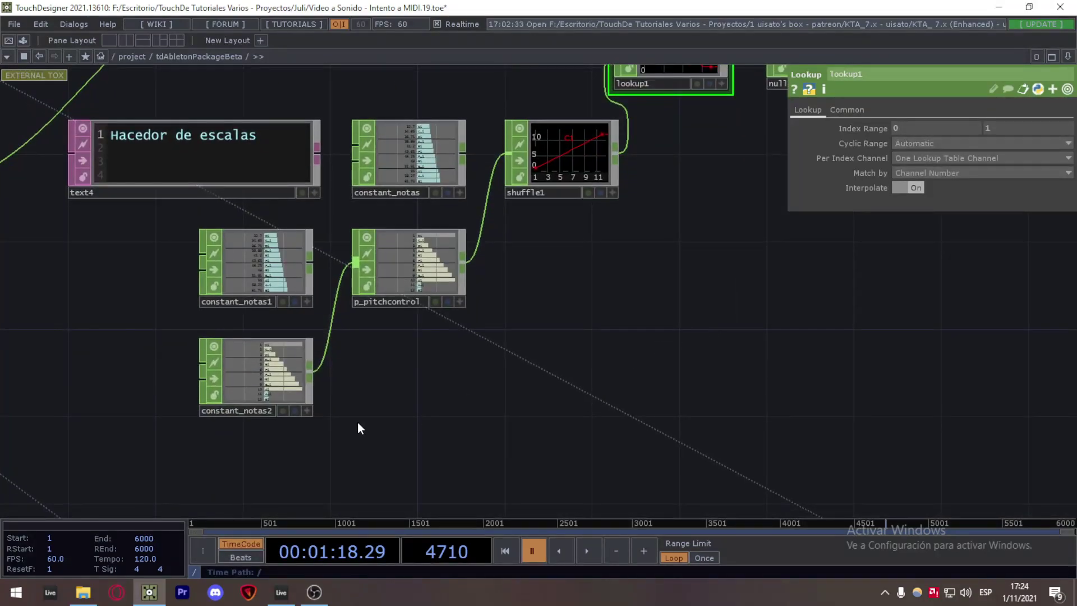
pyautogui.moveTo(270, 408); pyautogui.dragTo(641, 110)
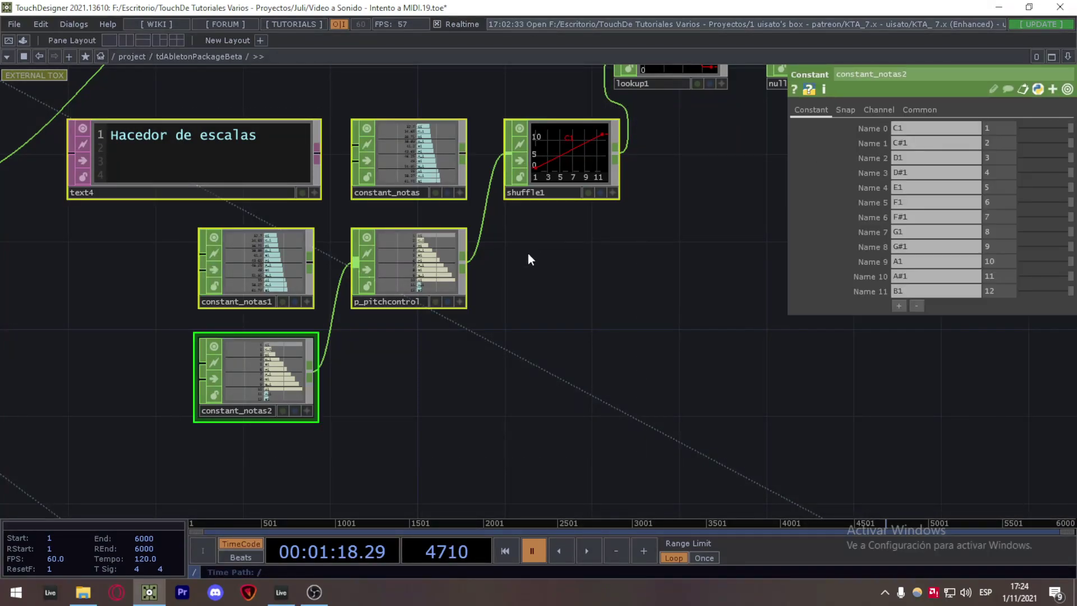
pyautogui.click(382, 397)
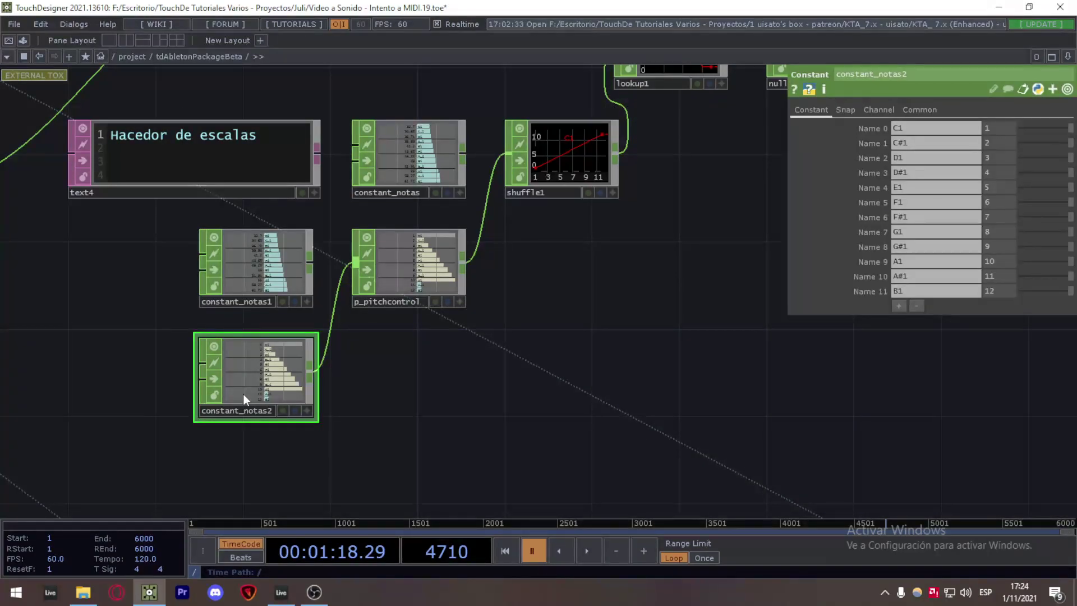
pyautogui.scroll(5, 244, 394)
pyautogui.scroll(2, 243, 394)
pyautogui.moveTo(619, 386); pyautogui.dragTo(631, 295)
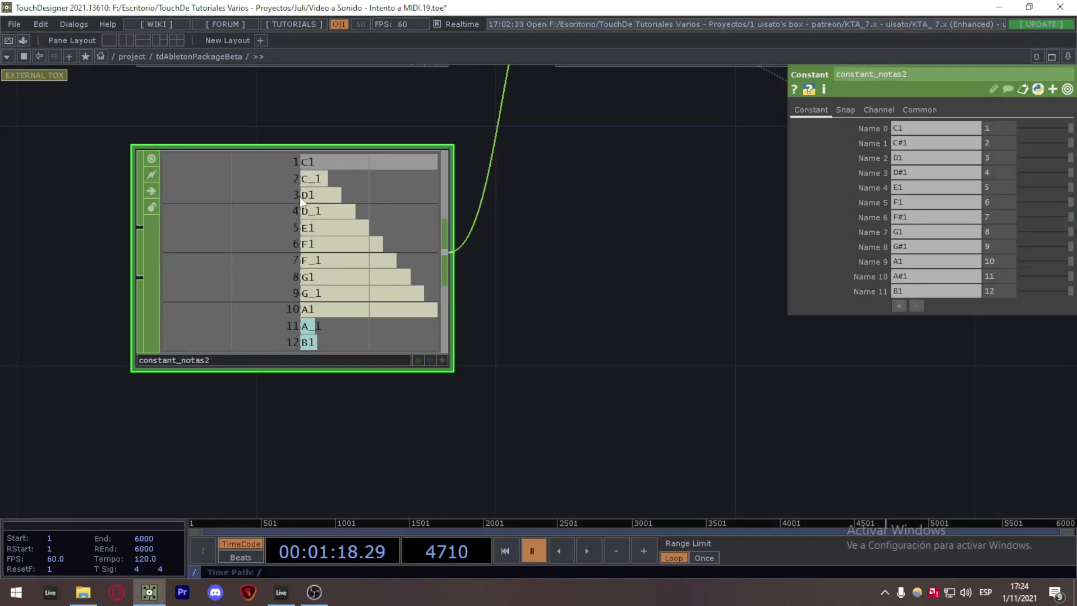
pyautogui.scroll(-2, 449, 251)
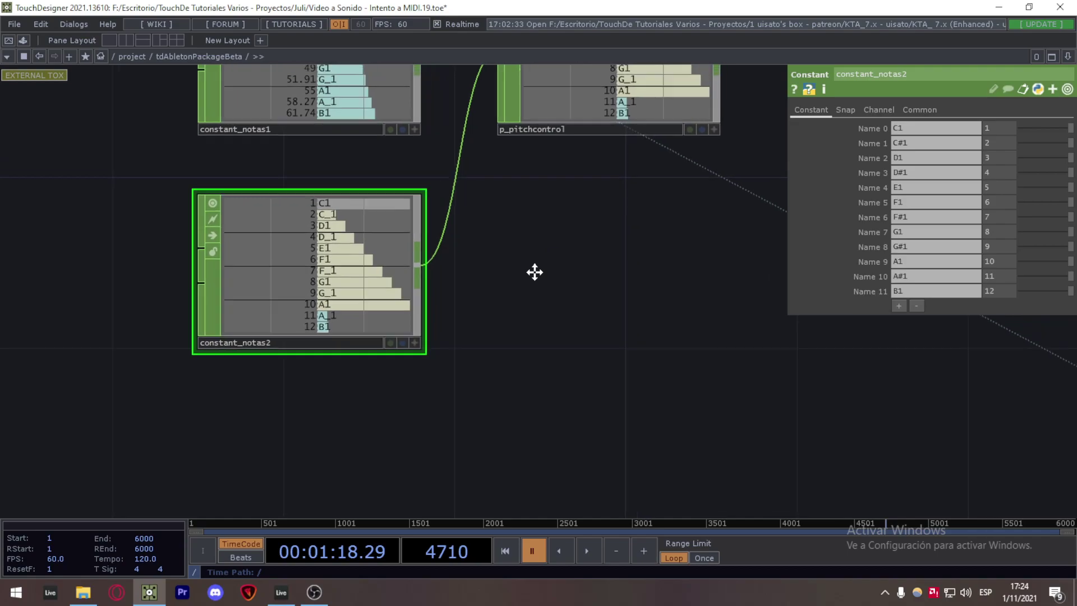
pyautogui.scroll(-2, 533, 272)
pyautogui.scroll(3, 363, 274)
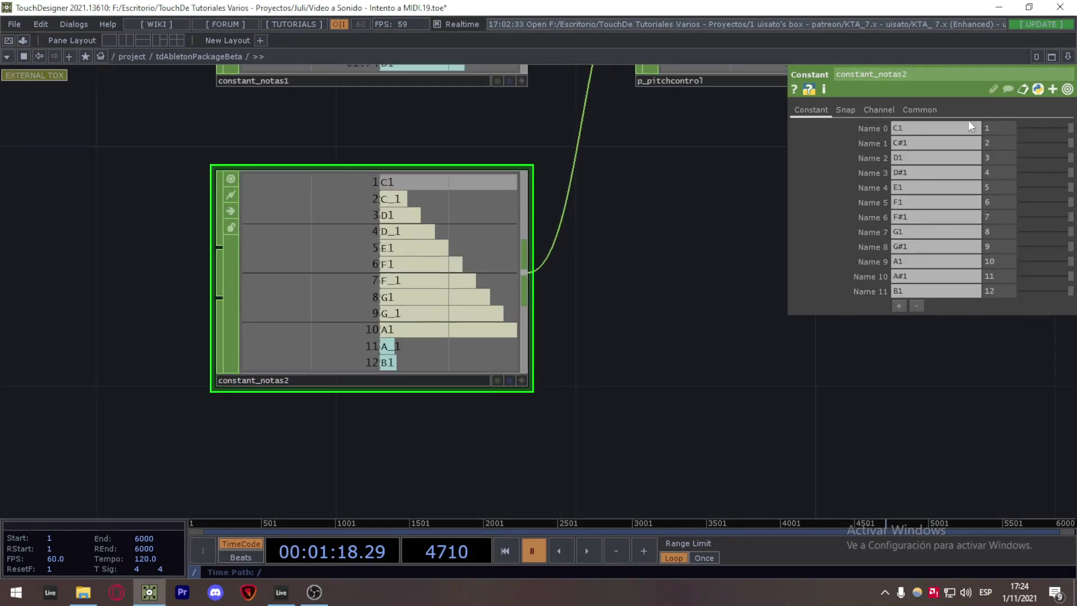
# Follow the output of constant_notas2 into p_pitchcontrol and review its From Range and To Range.
pyautogui.moveTo(692, 180); pyautogui.dragTo(452, 395)
pyautogui.scroll(-2, 594, 289)
pyautogui.click(556, 314)
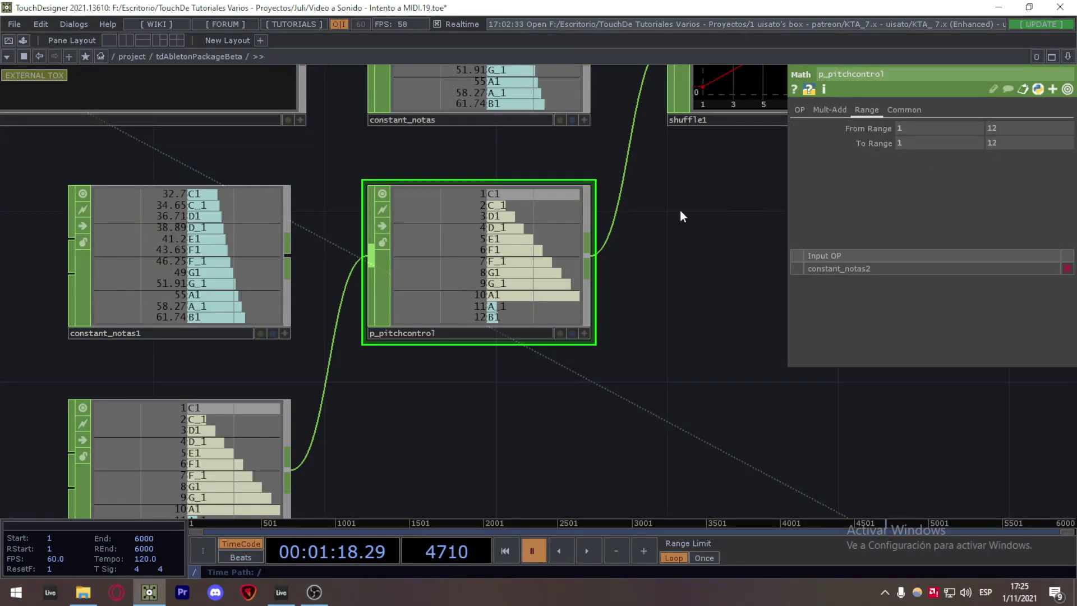
# Follow p_pitchcontrol into shuffle1 and examine its note curve and Shuffle Method.
pyautogui.scroll(-2, 673, 241)
pyautogui.moveTo(702, 265); pyautogui.dragTo(477, 427)
pyautogui.scroll(3, 529, 320)
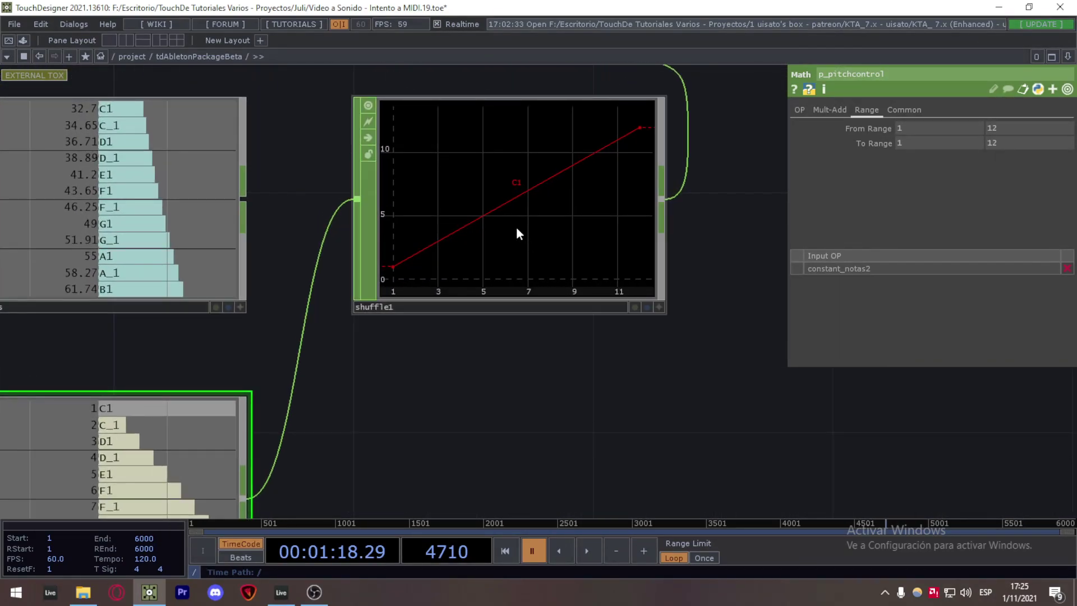
pyautogui.click(516, 227)
pyautogui.scroll(-2, 644, 127)
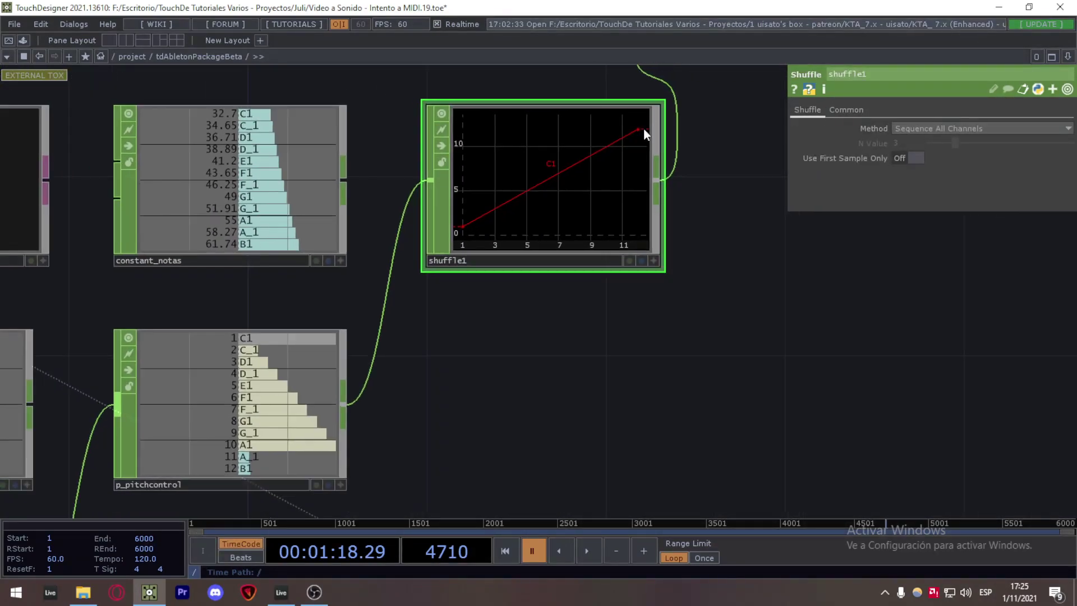
pyautogui.scroll(-3, 648, 272)
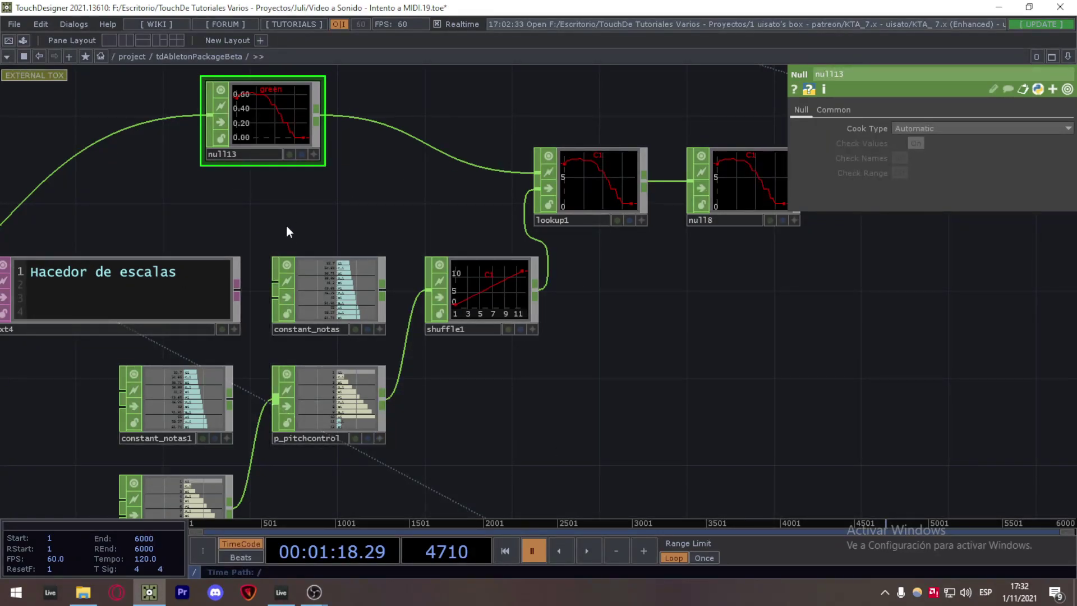
# Compare null13 with the note channels of constant_notas2, and preview the open Ableton Live set.
pyautogui.moveTo(600, 335); pyautogui.dragTo(681, 402)
pyautogui.moveTo(230, 248); pyautogui.dragTo(463, 156)
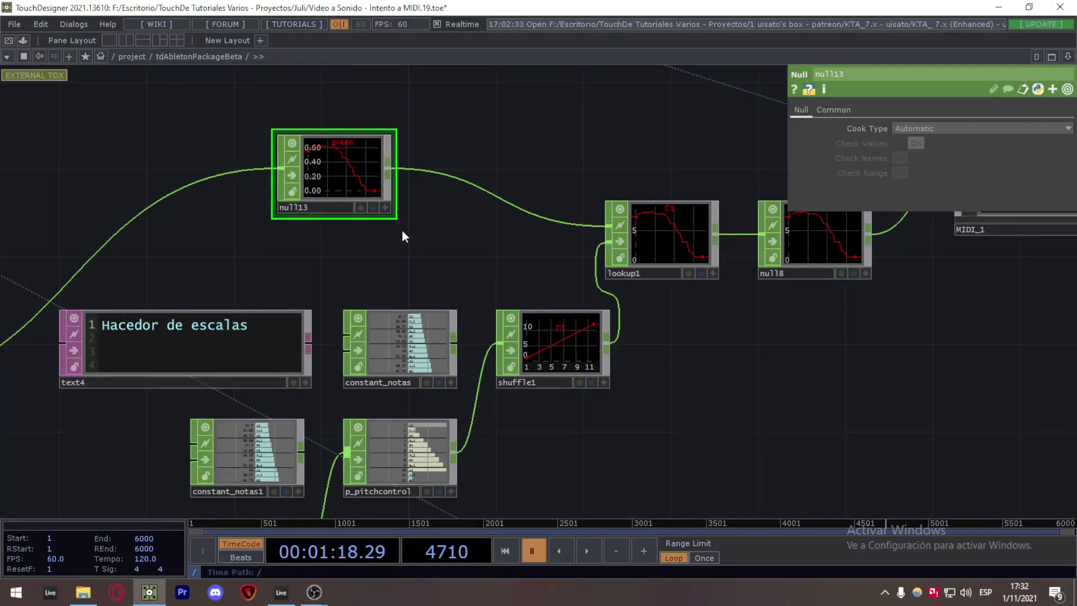
pyautogui.moveTo(692, 470); pyautogui.dragTo(690, 230)
pyautogui.moveTo(356, 459); pyautogui.dragTo(137, 298, button='right')
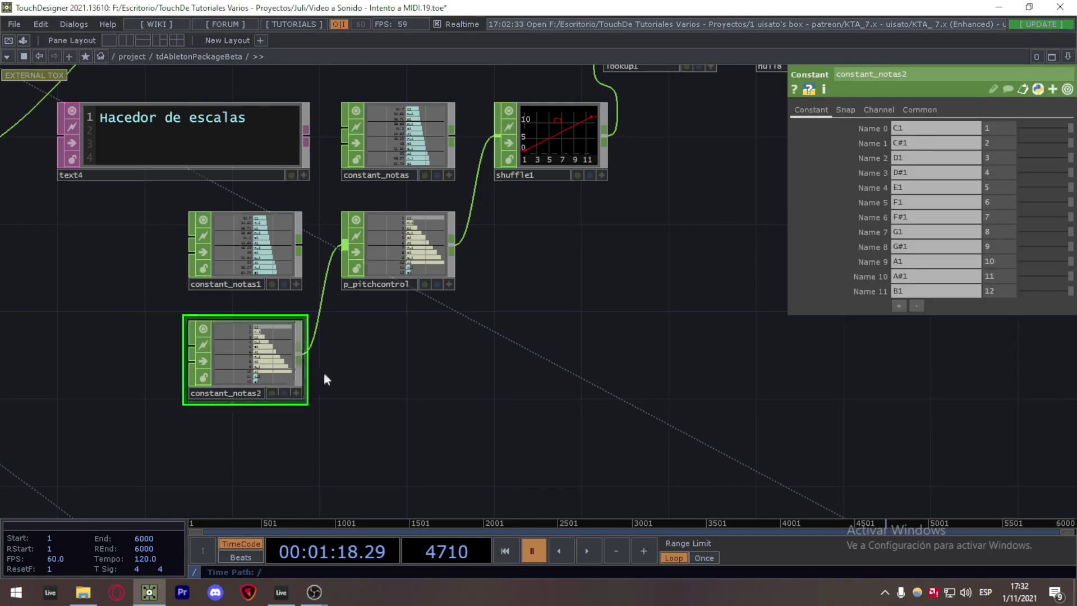
pyautogui.moveTo(350, 440); pyautogui.dragTo(133, 299, button='right')
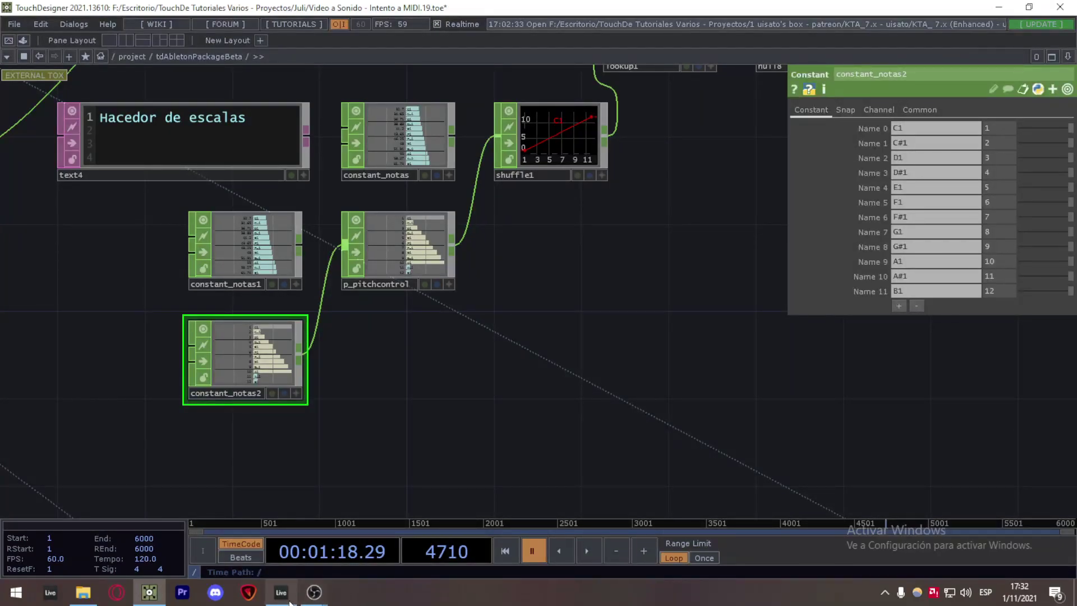
pyautogui.moveTo(291, 601)
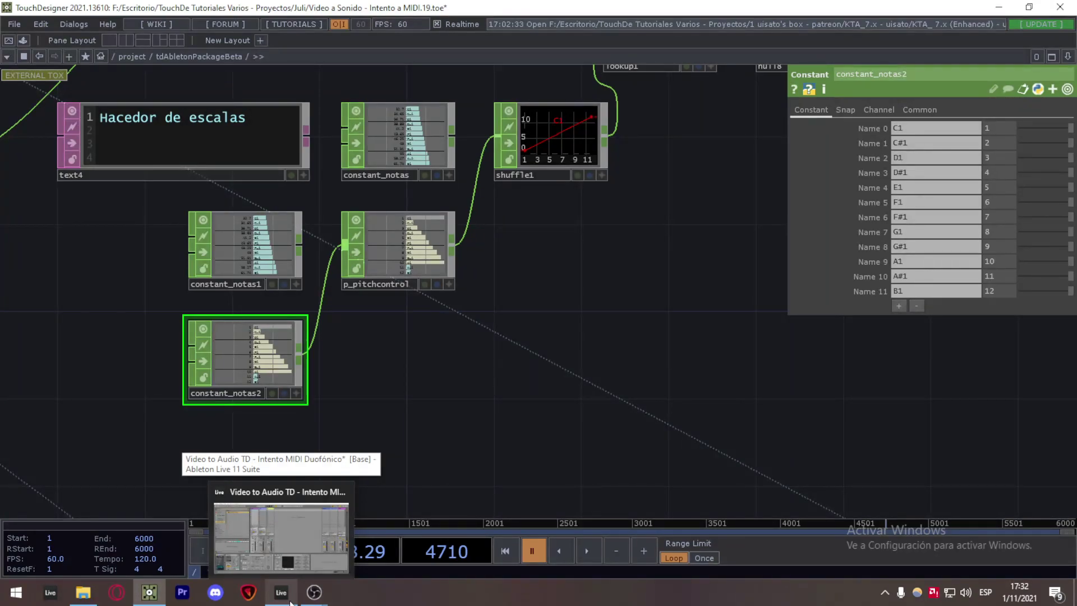
# Review the scale-making chain from constant_notas2 to lookup1 and select its operators together with null13.
pyautogui.scroll(-3, 678, 275)
pyautogui.moveTo(699, 290); pyautogui.dragTo(613, 364)
pyautogui.scroll(3, 626, 284)
pyautogui.moveTo(688, 269); pyautogui.dragTo(683, 320)
pyautogui.scroll(-3, 623, 305)
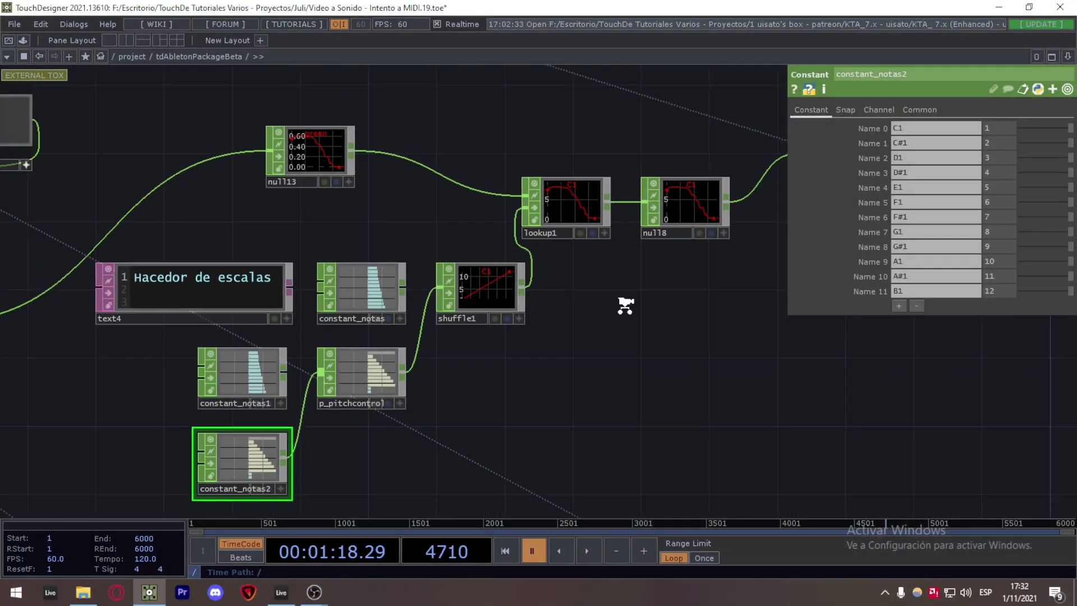
pyautogui.moveTo(152, 498); pyautogui.dragTo(625, 102)
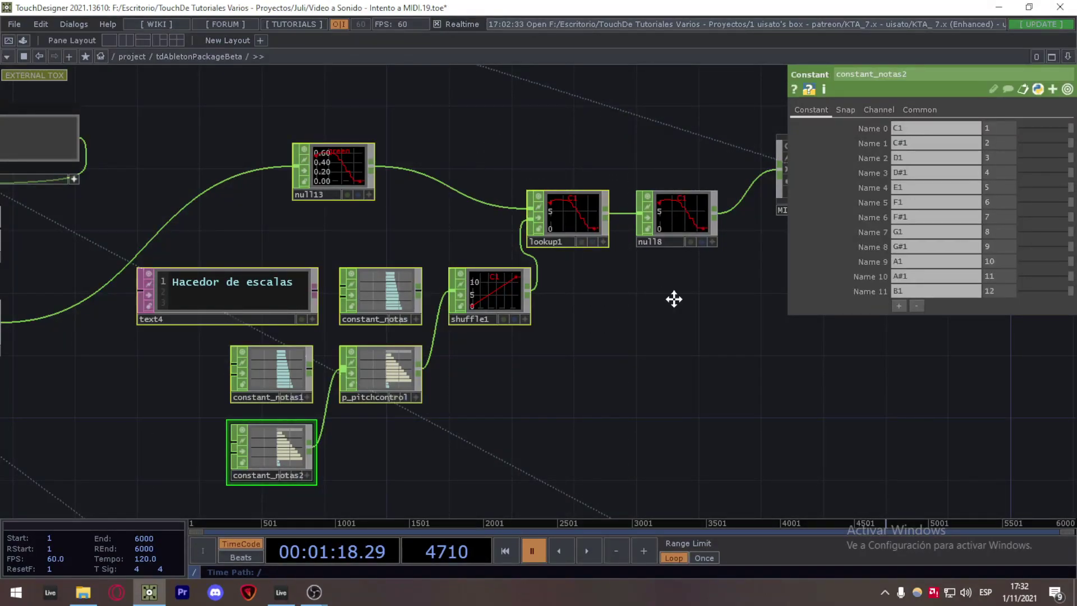
pyautogui.scroll(3, 617, 330)
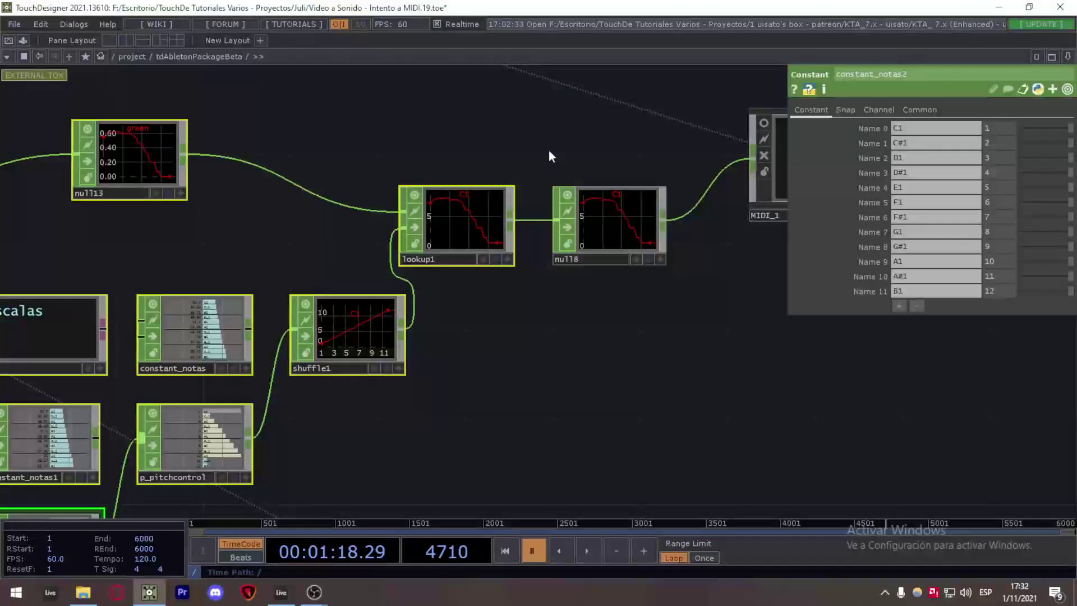
# Trace null8 into the MIDI_1 Base and open the network inside it.
pyautogui.click(609, 221)
pyautogui.moveTo(623, 318); pyautogui.dragTo(404, 411)
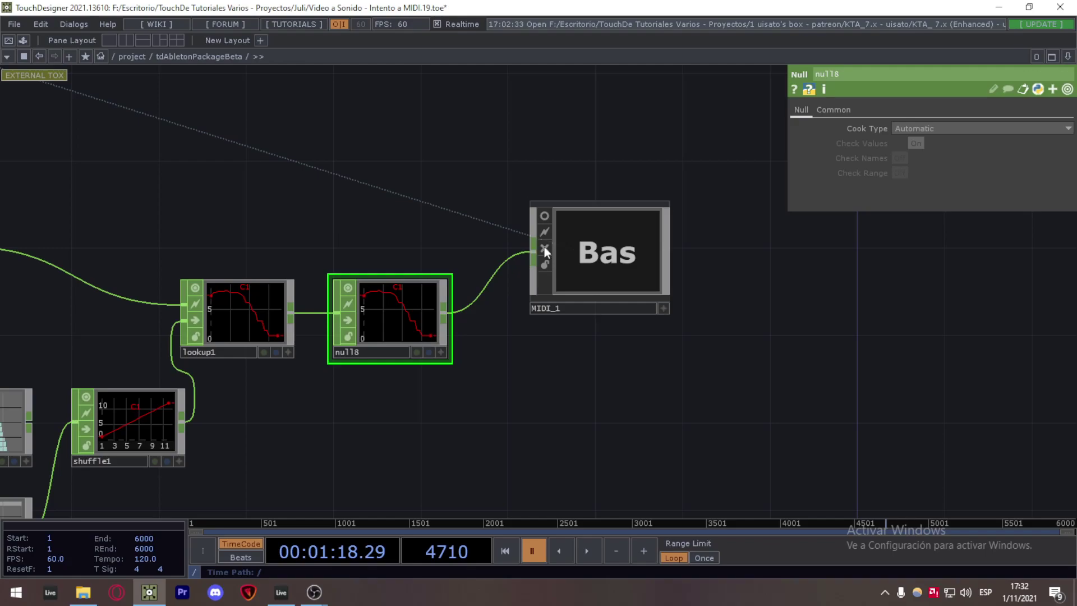
pyautogui.moveTo(639, 222); pyautogui.dragTo(506, 288)
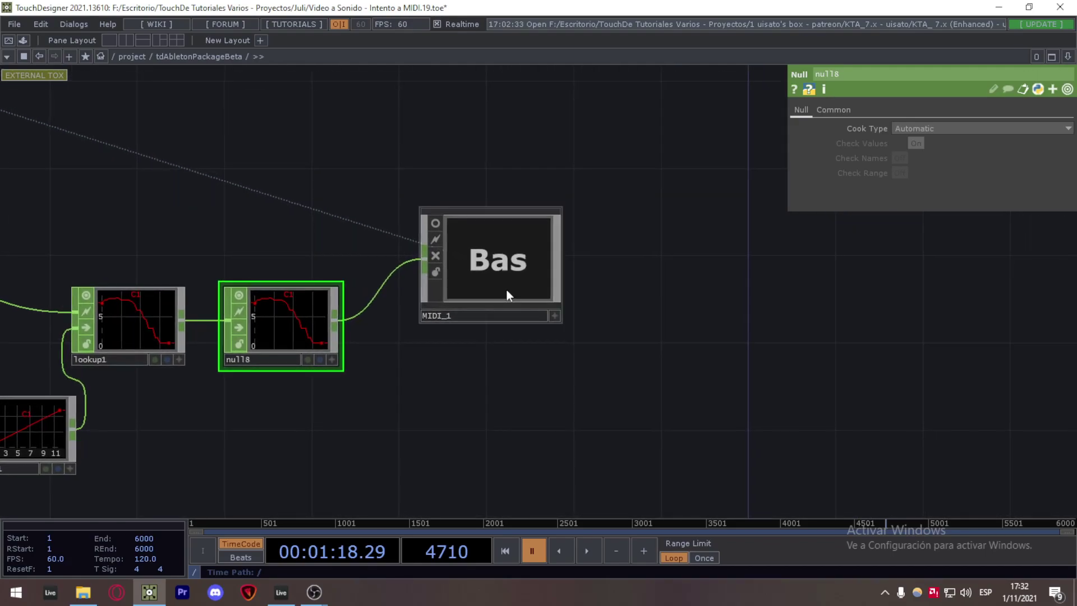
pyautogui.click(495, 277)
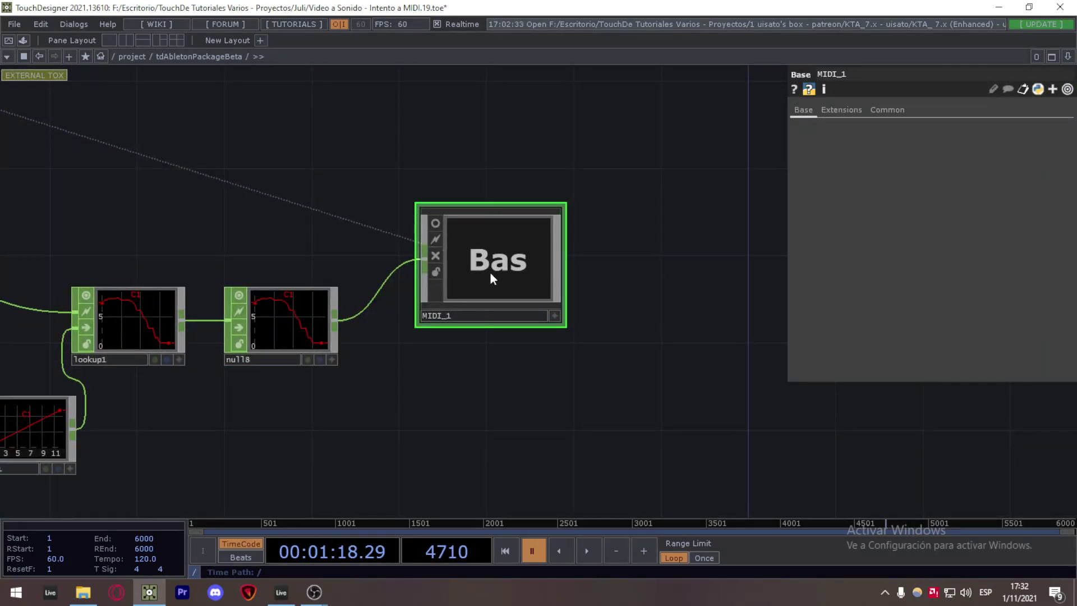
pyautogui.doubleClick(484, 298)
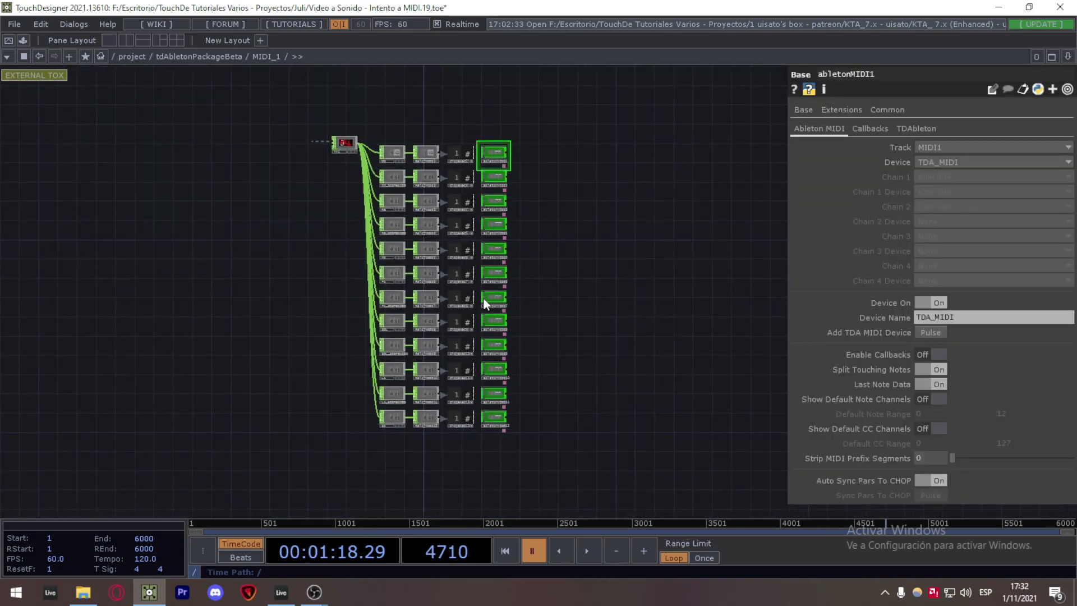
# Examine in1 and the parallel note rows of Logic, Select, CHOP Execute and Ableton MIDI operators inside MIDI_1.
pyautogui.scroll(5, 437, 228)
pyautogui.scroll(-4, 292, 219)
pyautogui.moveTo(216, 238); pyautogui.dragTo(347, 114)
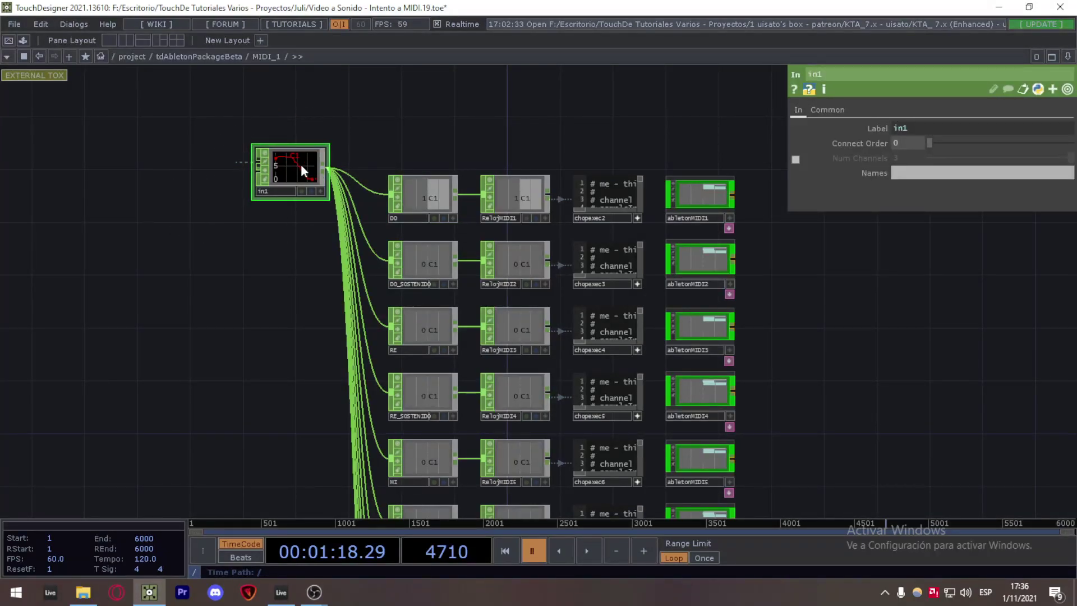
pyautogui.moveTo(304, 204); pyautogui.dragTo(262, 182)
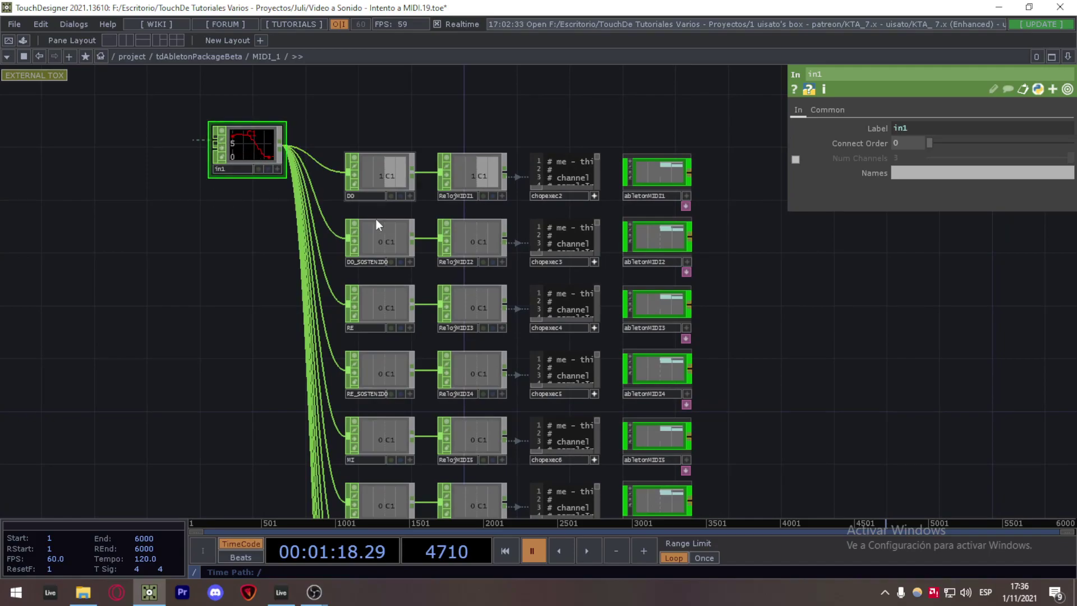
pyautogui.scroll(-3, 376, 219)
pyautogui.scroll(-3, 663, 260)
pyautogui.scroll(-1, 639, 230)
pyautogui.scroll(1, 642, 224)
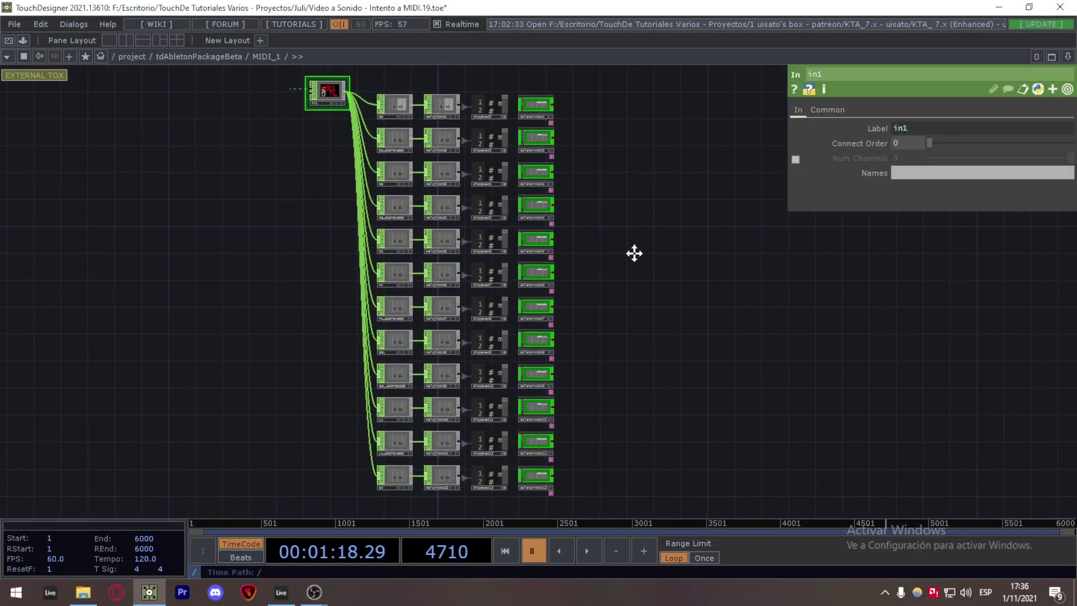
pyautogui.moveTo(633, 252); pyautogui.dragTo(639, 257)
pyautogui.scroll(4, 609, 167)
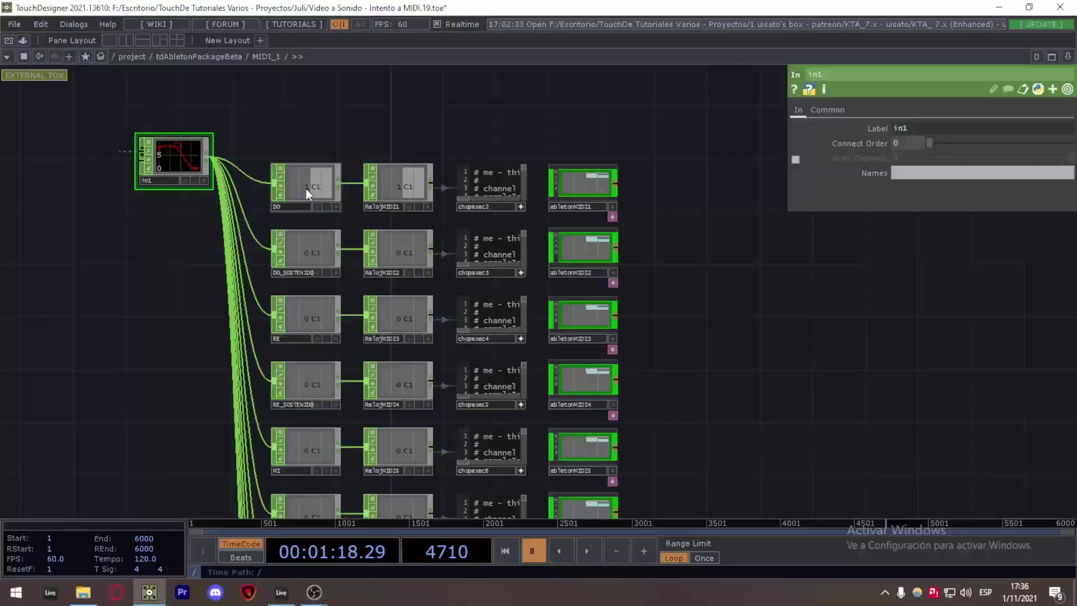
# Compare the Bounds of the DO and DO_SOSTENIDO Logic operators.
pyautogui.click(305, 188)
pyautogui.moveTo(211, 246); pyautogui.dragTo(280, 217)
pyautogui.moveTo(367, 103); pyautogui.dragTo(359, 510, button='right')
pyautogui.moveTo(202, 320); pyautogui.dragTo(218, 285)
pyautogui.scroll(-3, 218, 284)
pyautogui.click(351, 163)
pyautogui.scroll(1, 348, 156)
pyautogui.scroll(3, 348, 156)
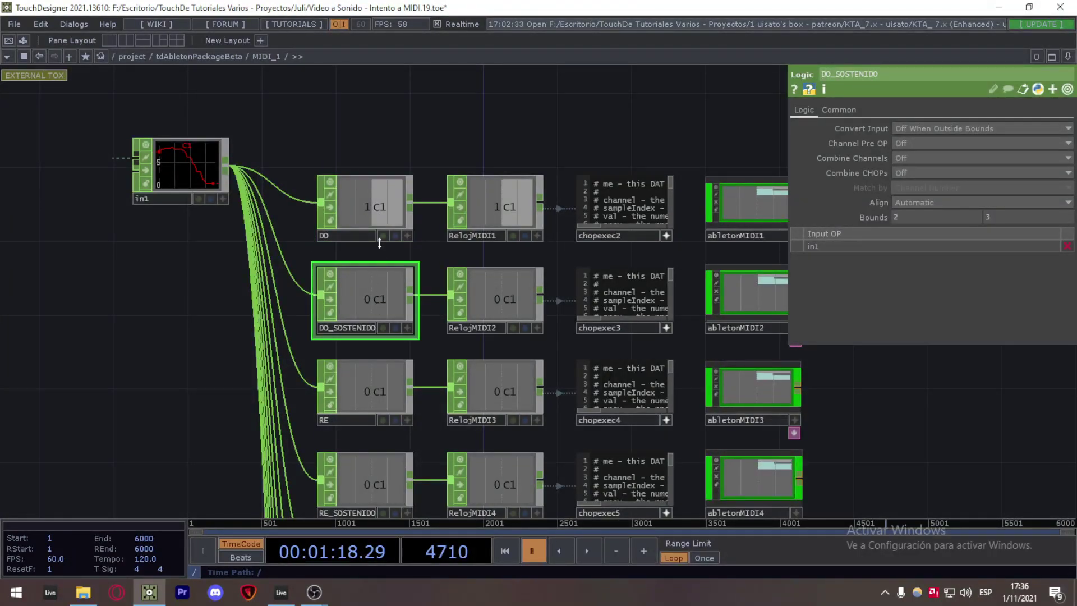
pyautogui.click(390, 301)
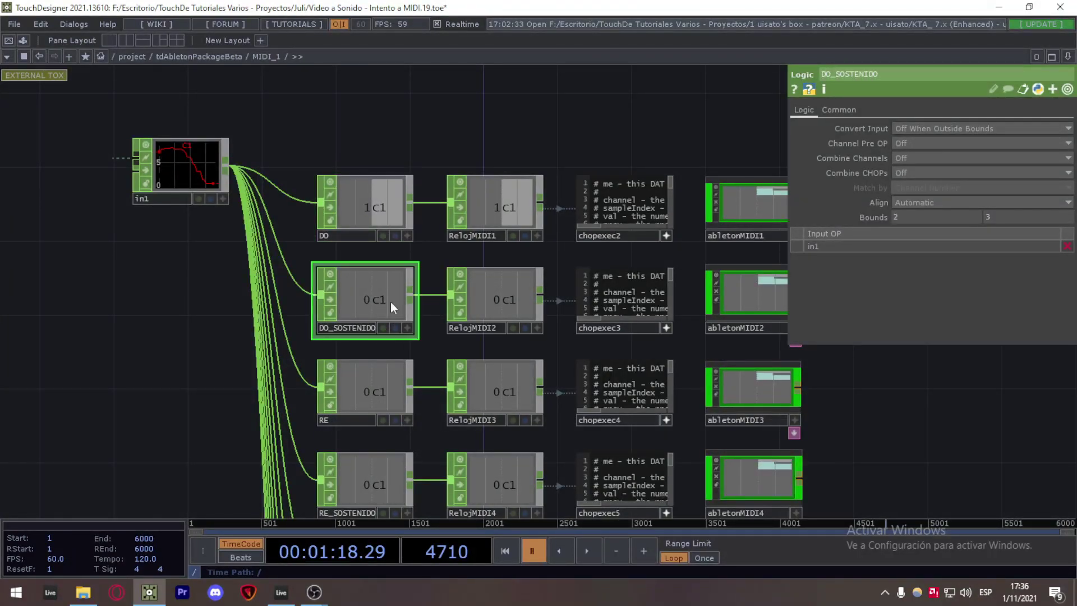
pyautogui.click(371, 205)
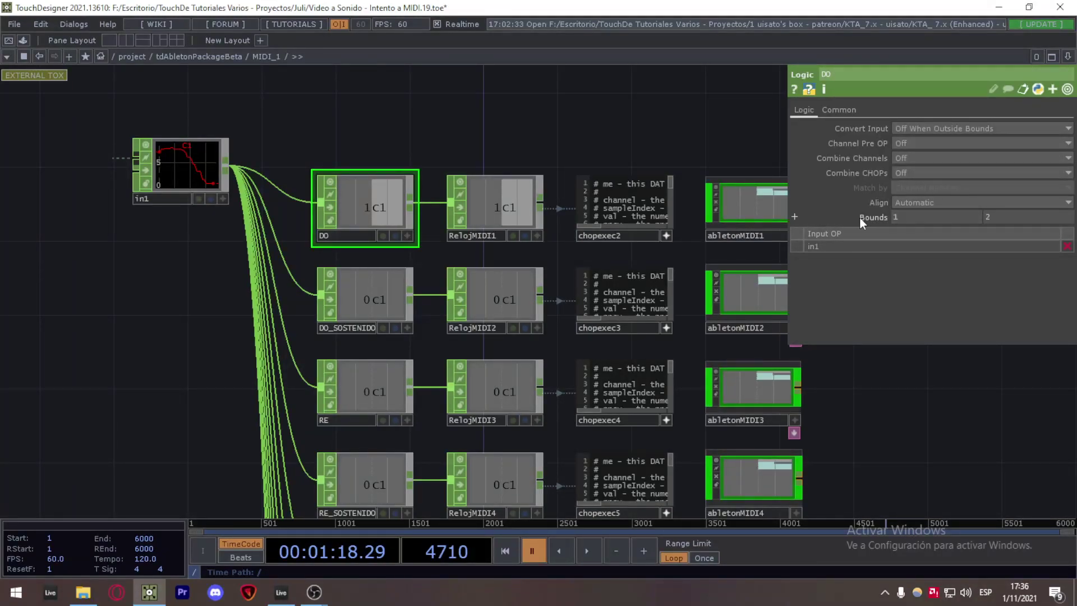
# Return to constant_notas2 in the parent network, split the workspace into two side-by-side panes, and hide the parameter window.
pyautogui.press('u')
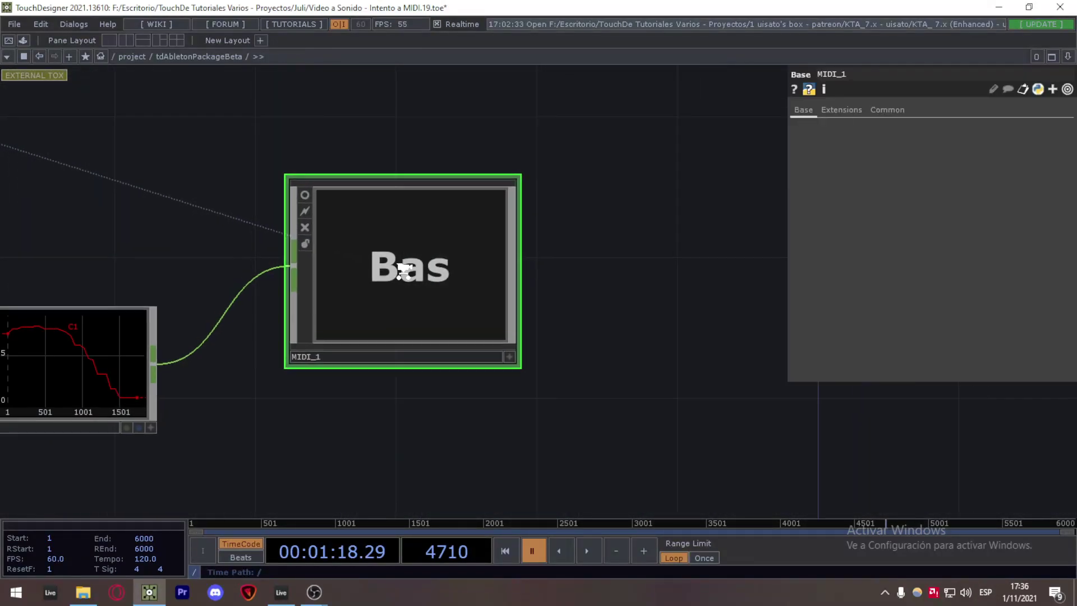
pyautogui.scroll(5, 359, 359)
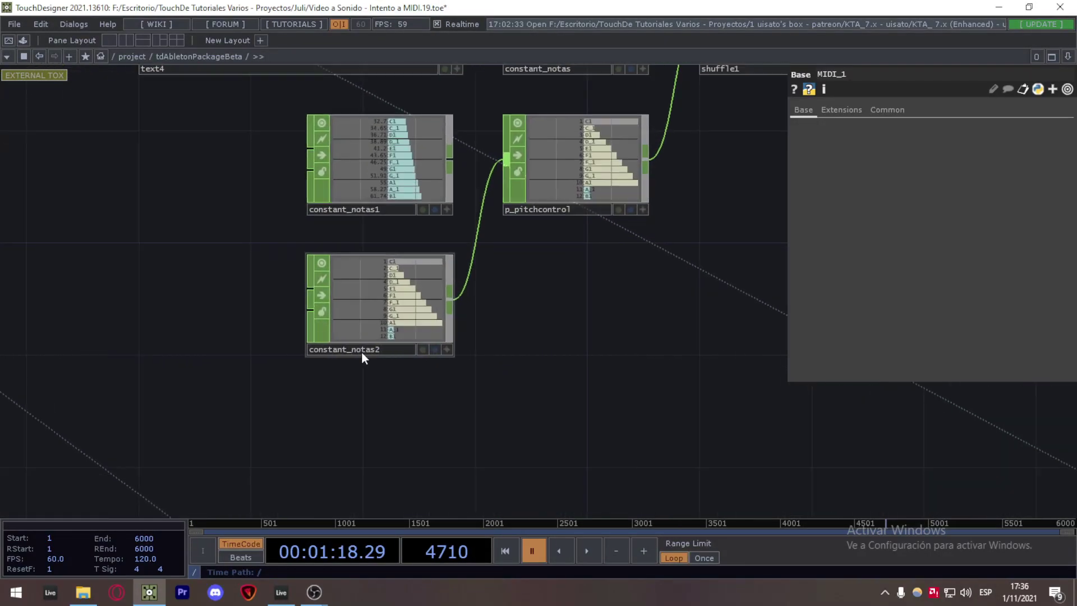
pyautogui.click(127, 40)
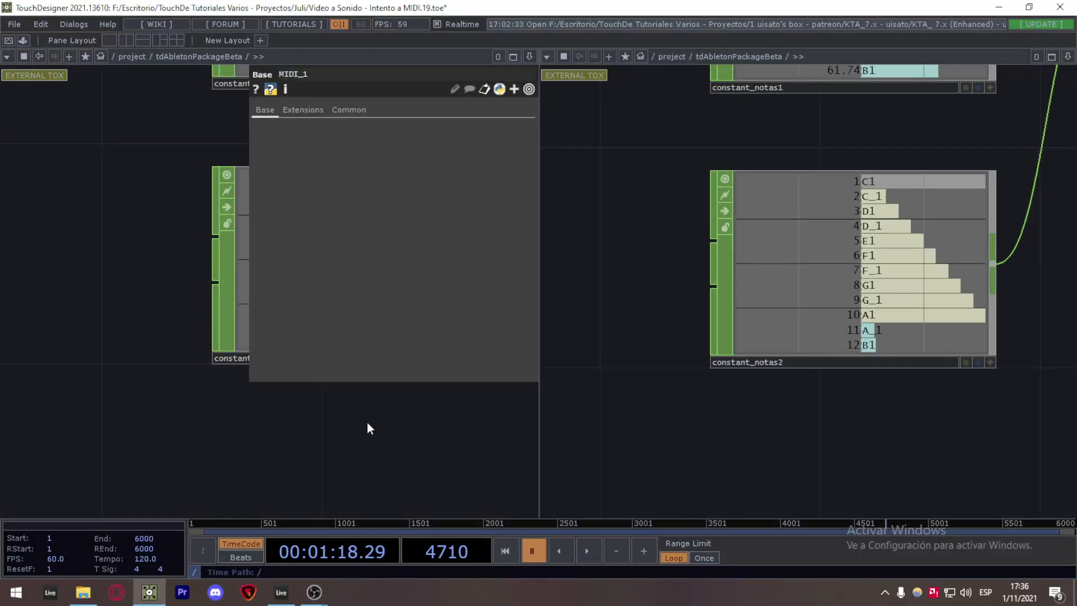
pyautogui.press('p')
# Open the inside of MIDI_1 in the second pane, keeping constant_notas2 in the first.
pyautogui.scroll(-6, 718, 120)
pyautogui.moveTo(777, 283); pyautogui.dragTo(522, 418)
pyautogui.moveTo(984, 151); pyautogui.dragTo(792, 301)
pyautogui.scroll(6, 809, 212)
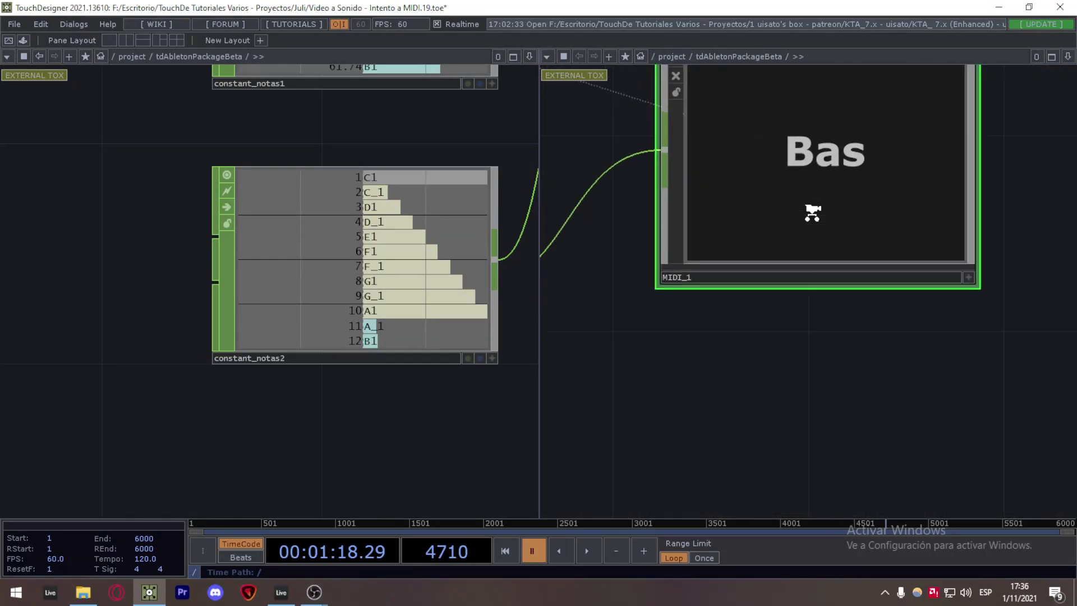
pyautogui.moveTo(641, 267); pyautogui.dragTo(618, 371)
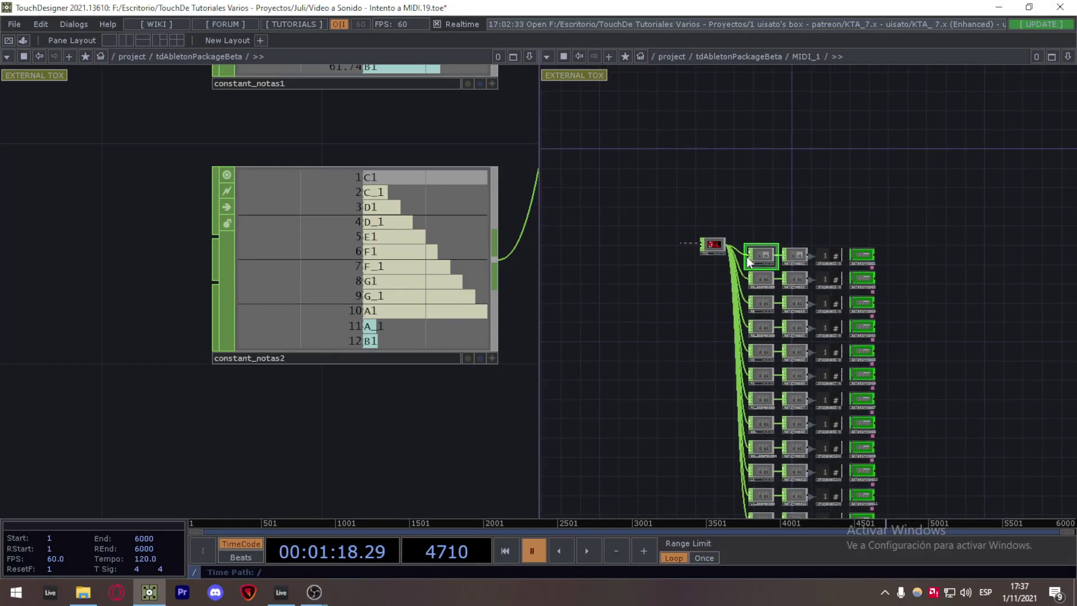
# Show the parameters of the DO Logic operator inside MIDI_1, with its note row framed beside constant_notas2.
pyautogui.scroll(5, 752, 253)
pyautogui.press('p')
pyautogui.moveTo(656, 292); pyautogui.dragTo(535, 310)
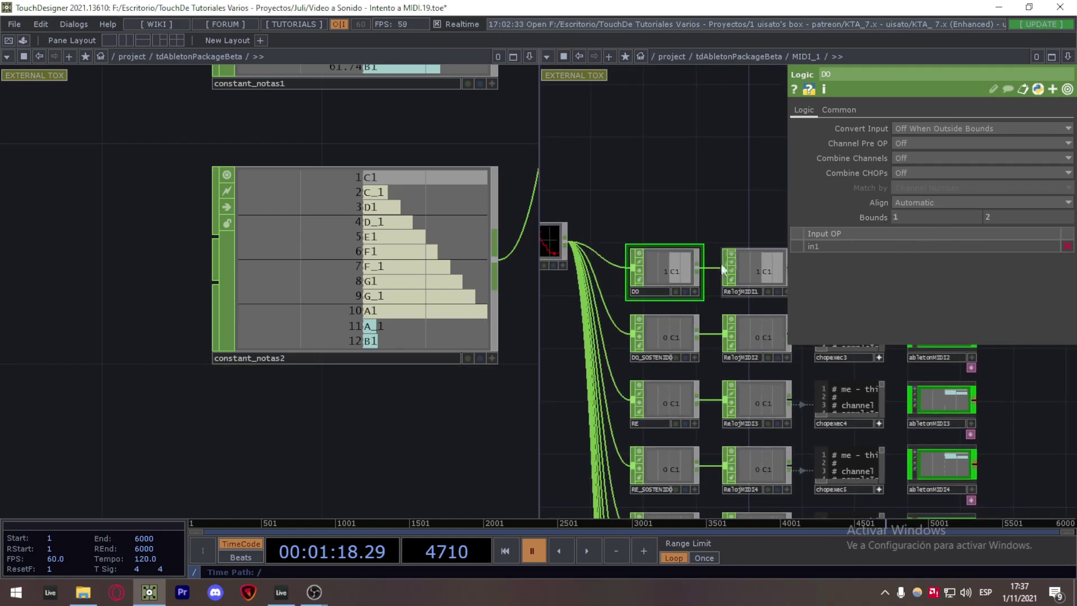
pyautogui.scroll(3, 723, 272)
pyautogui.moveTo(647, 271); pyautogui.dragTo(693, 213)
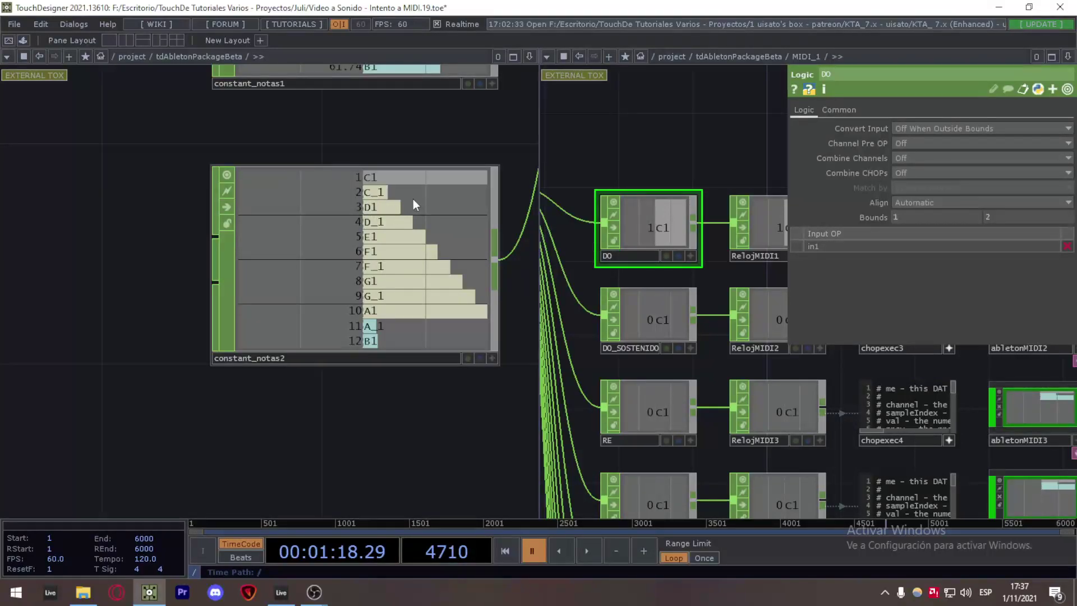
# Compare the Bounds of the DO Logic operator with the note values listed in constant_notas2.
pyautogui.scroll(-4, 597, 157)
pyautogui.moveTo(597, 157); pyautogui.dragTo(521, 150)
pyautogui.scroll(1, 699, 163)
pyautogui.scroll(1, 715, 167)
pyautogui.scroll(2, 563, 179)
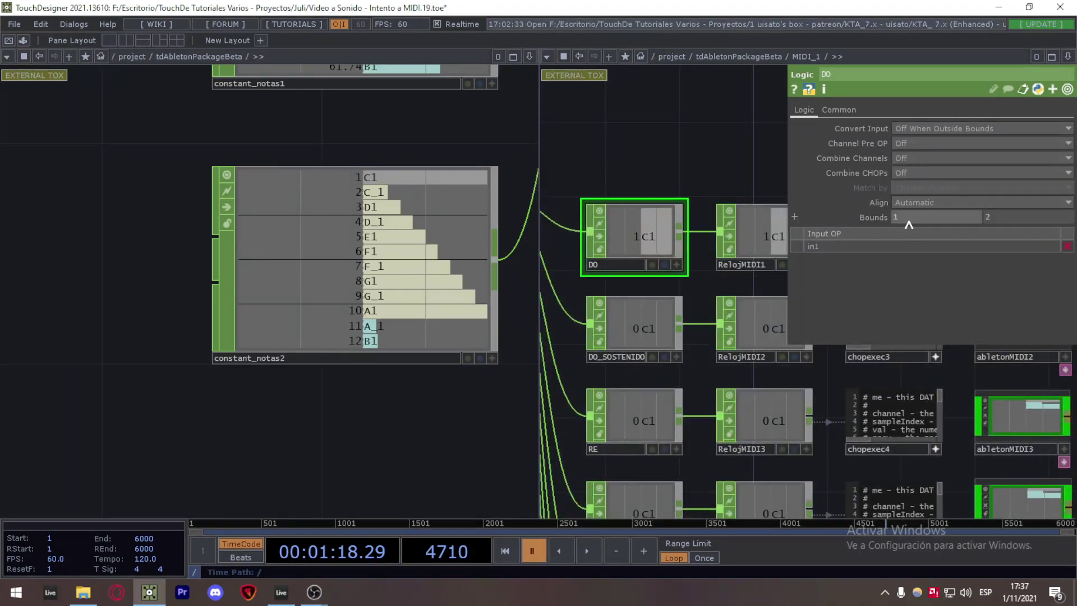
pyautogui.moveTo(694, 162); pyautogui.dragTo(719, 151)
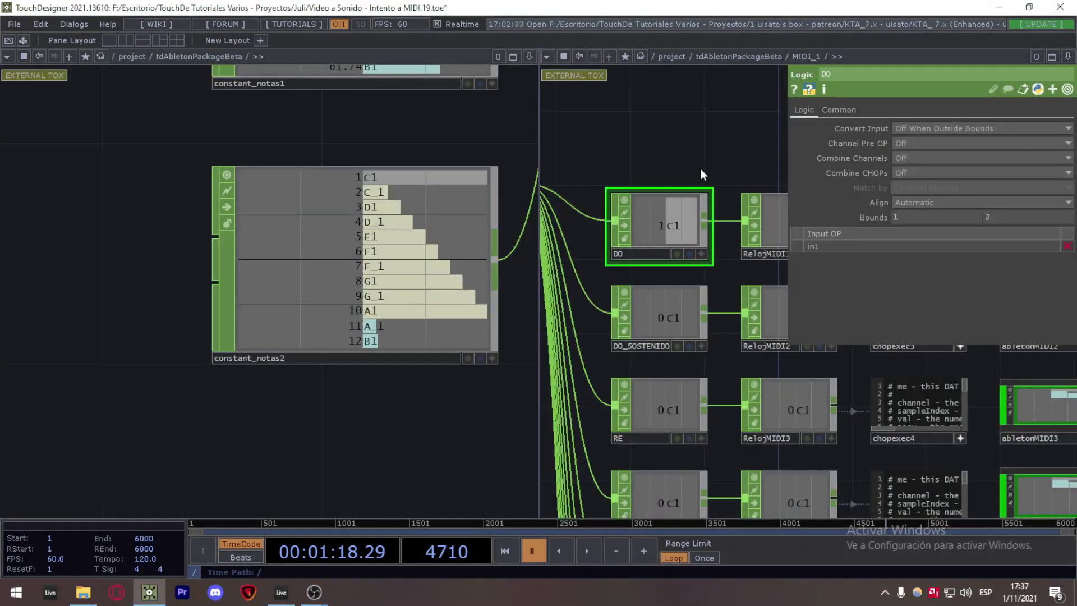
pyautogui.scroll(-3, 702, 169)
pyautogui.moveTo(680, 135); pyautogui.dragTo(619, 147)
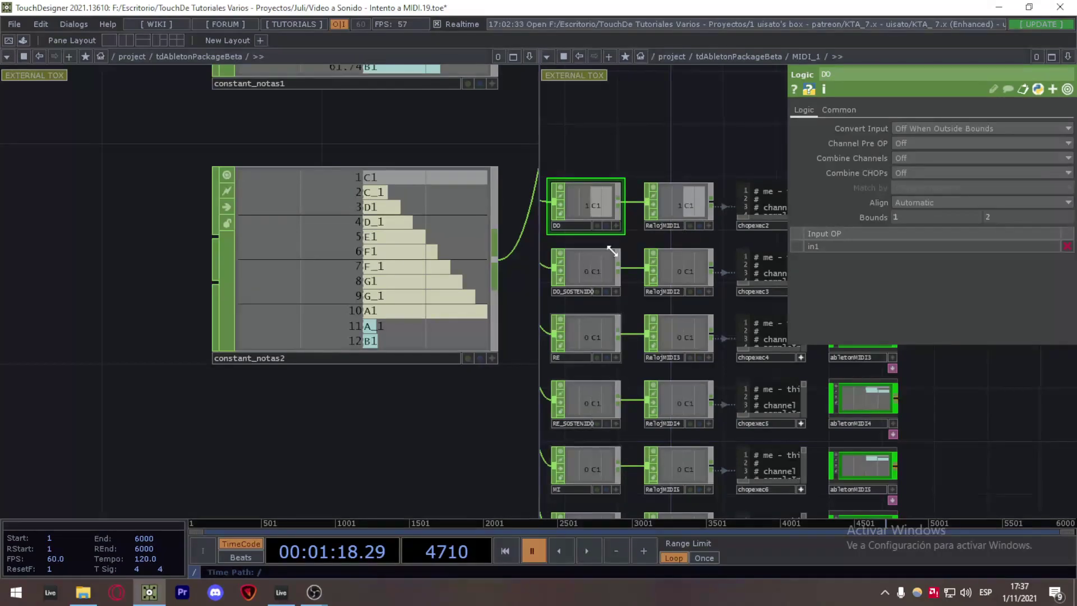
# Review the Select parameters of RelojMIDI1 and its connection from DO to chopexec2.
pyautogui.hscroll(3, 612, 161)
pyautogui.click(603, 207)
pyautogui.scroll(3, 642, 148)
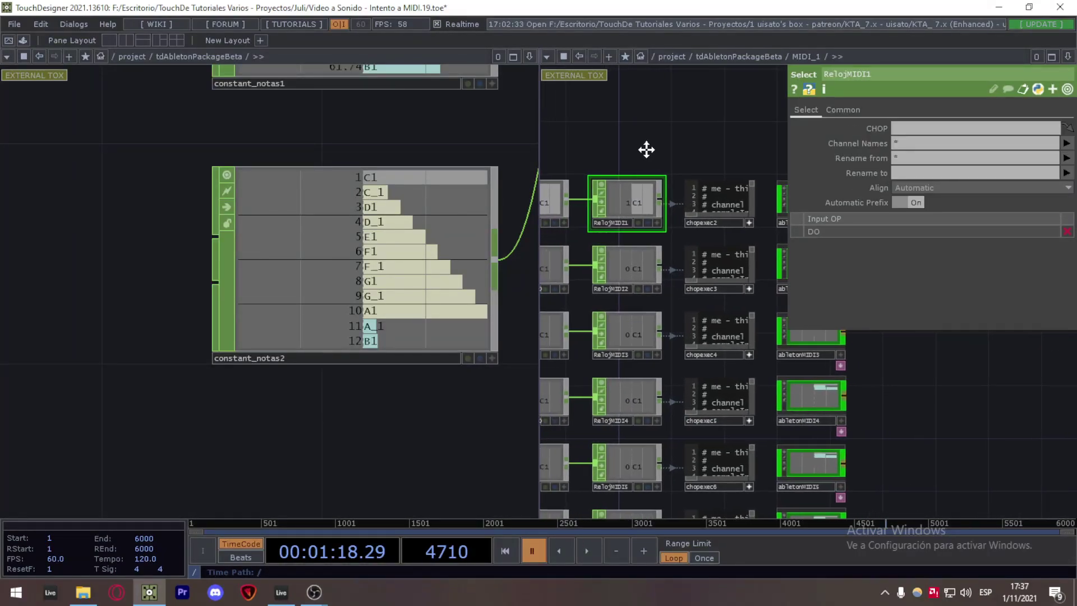
pyautogui.scroll(1, 655, 150)
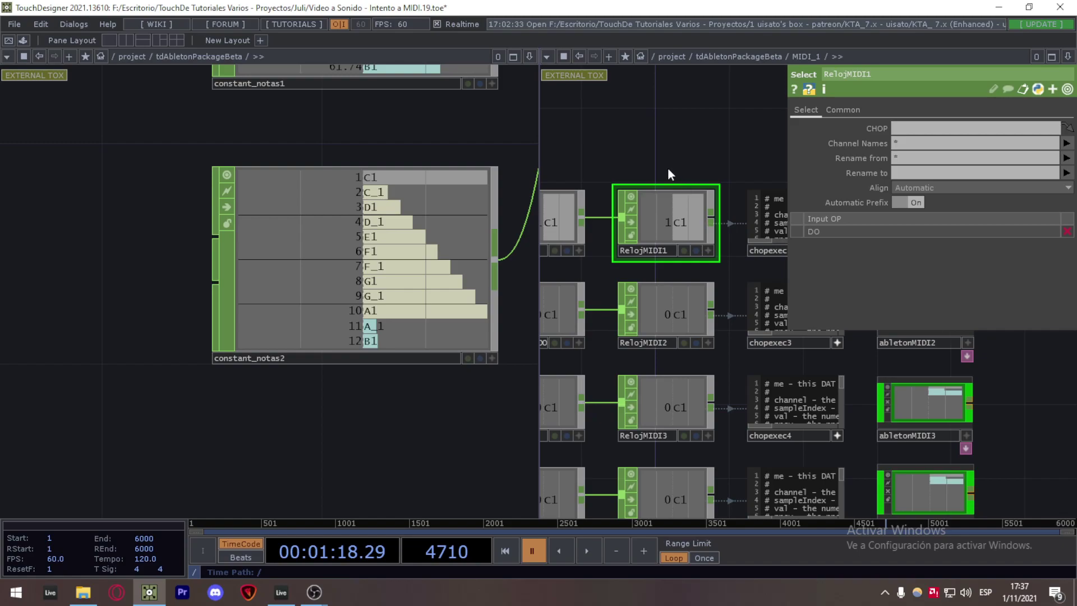
pyautogui.scroll(-2, 667, 167)
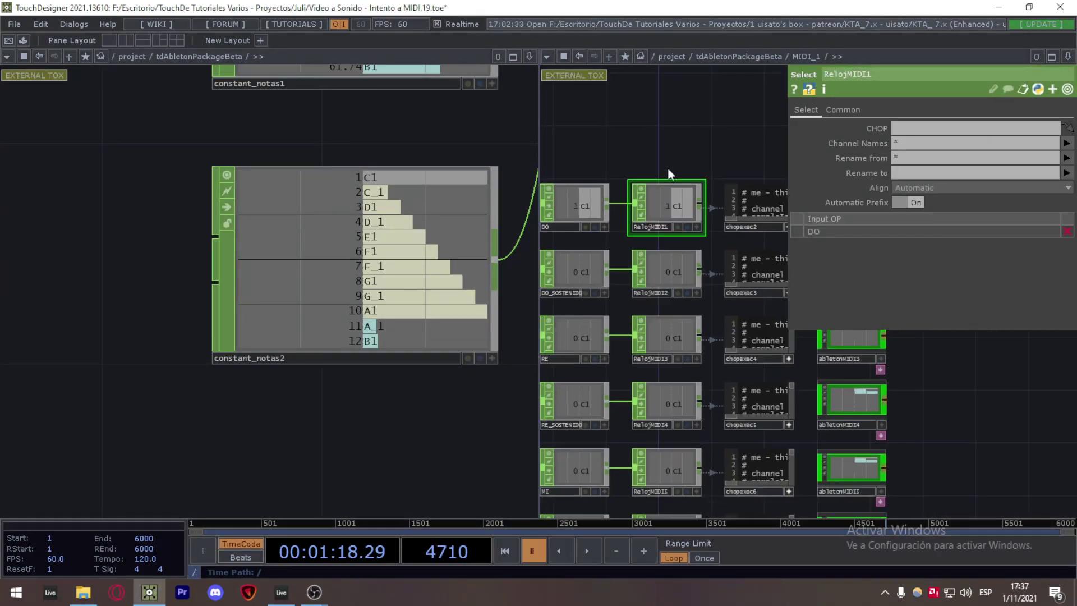
# Switch to a single-pane layout showing the inside of MIDI_1, framed around chopexec2.
pyautogui.moveTo(666, 168)
pyautogui.mouseDown()
pyautogui.moveTo(642, 166)
pyautogui.moveTo(663, 155)
pyautogui.mouseUp()
pyautogui.scroll(5, 669, 150)
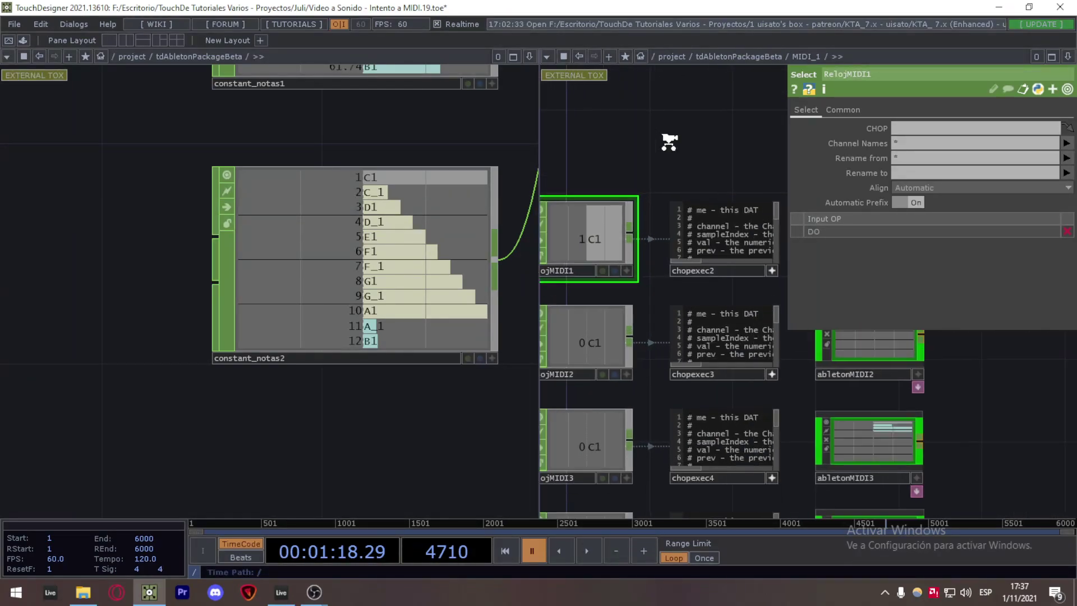
pyautogui.moveTo(669, 152); pyautogui.dragTo(663, 116)
pyautogui.scroll(-3, 664, 117)
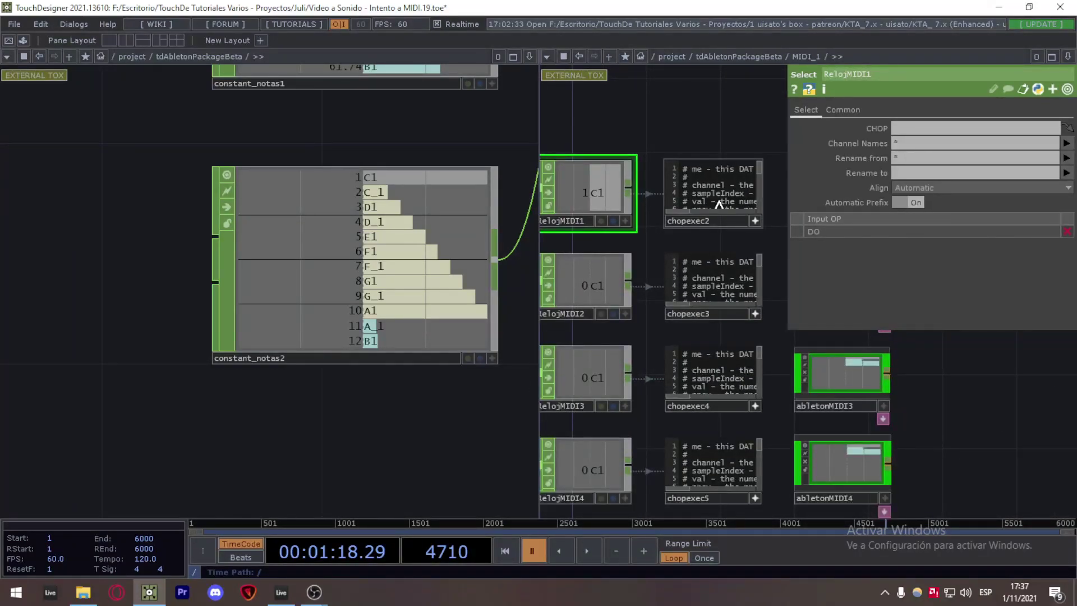
pyautogui.scroll(4, 768, 147)
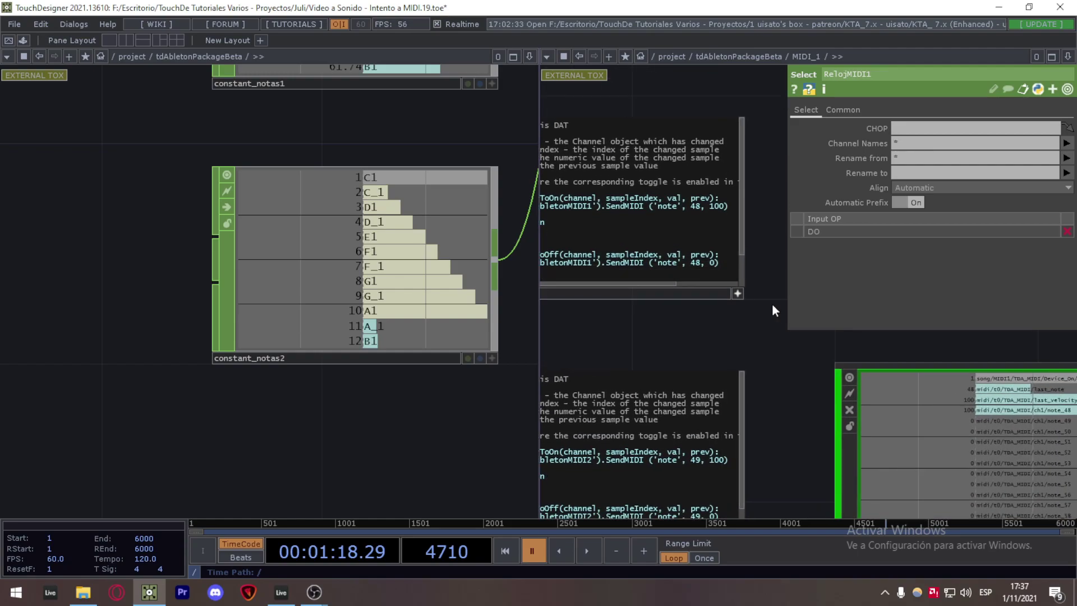
pyautogui.click(109, 41)
pyautogui.moveTo(707, 303); pyautogui.dragTo(851, 292)
pyautogui.moveTo(392, 312); pyautogui.dragTo(605, 315)
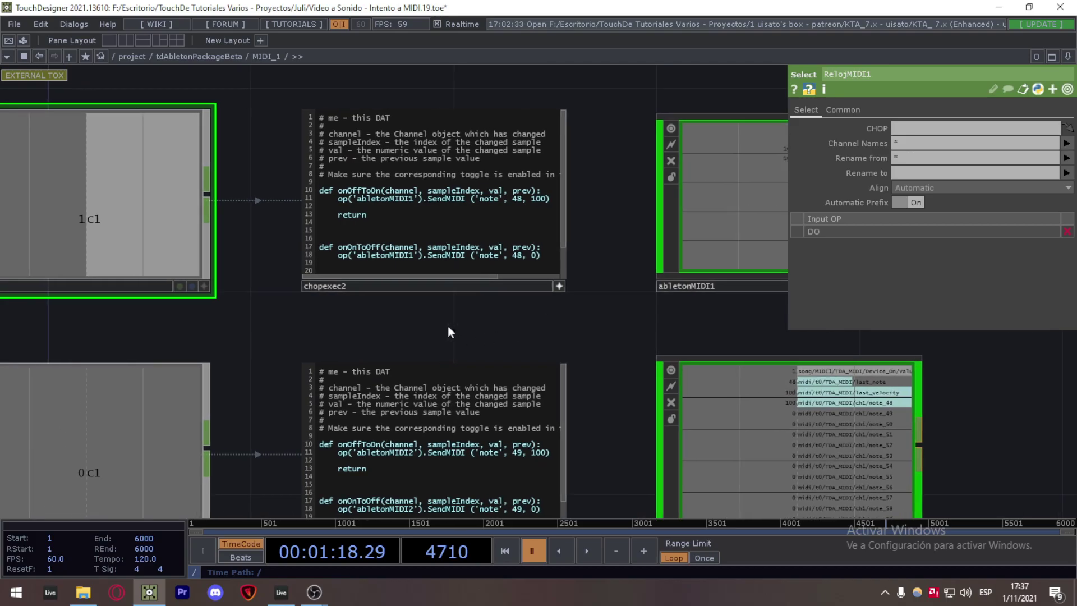
# Read the onOffToOn and onOnToOff SendMIDI functions in the chopexec2 script.
pyautogui.moveTo(442, 322); pyautogui.dragTo(492, 322)
pyautogui.scroll(2, 638, 210)
pyautogui.scroll(3, 623, 209)
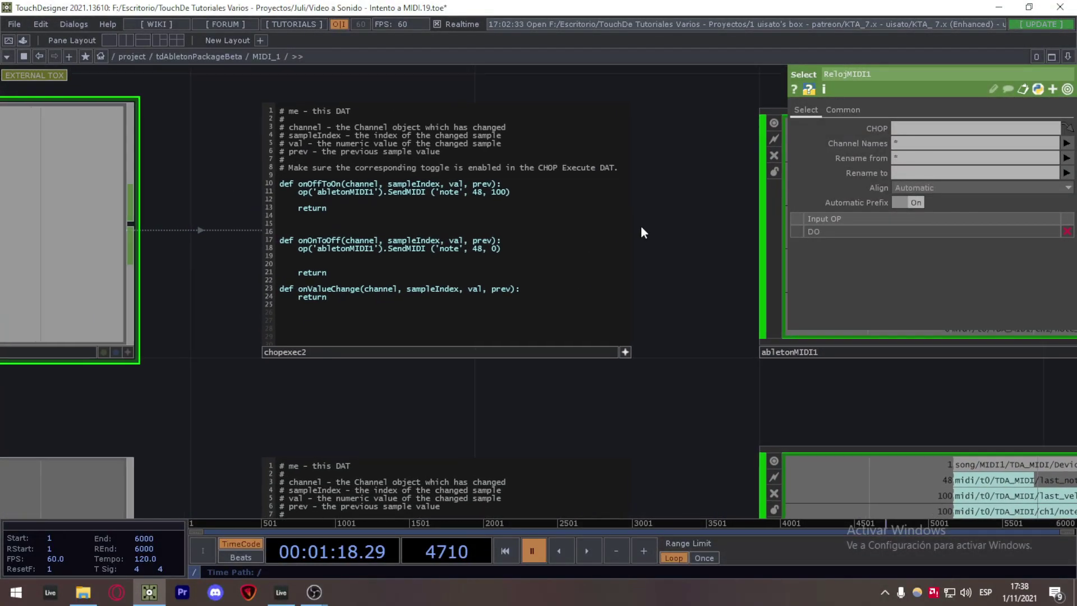
pyautogui.moveTo(649, 238); pyautogui.dragTo(743, 284)
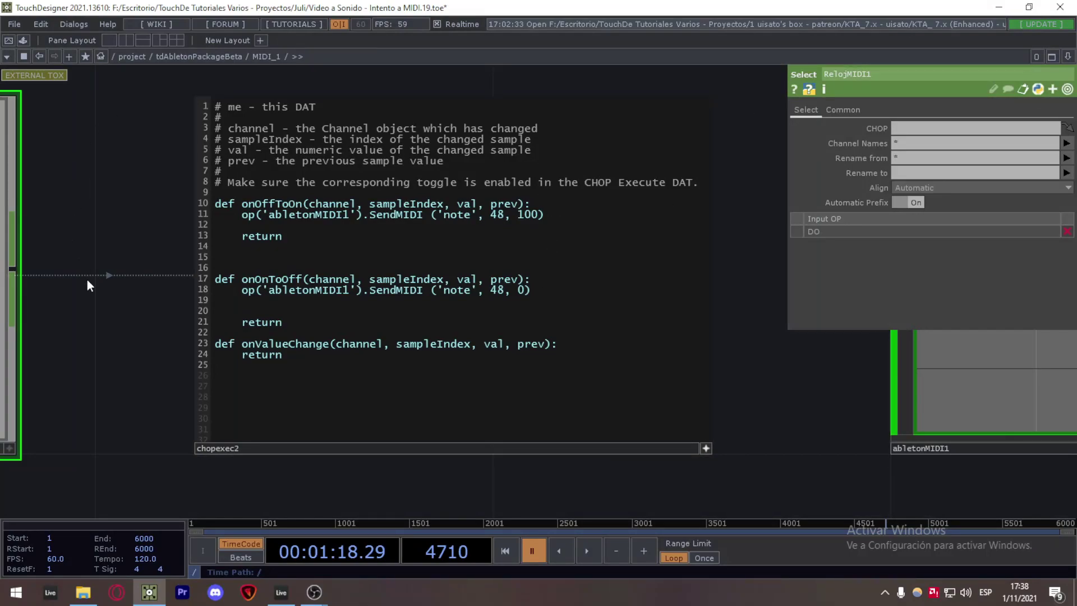
# Trace the signal from DO through RelojMIDI1 into the chopexec2 script.
pyautogui.scroll(-5, 209, 334)
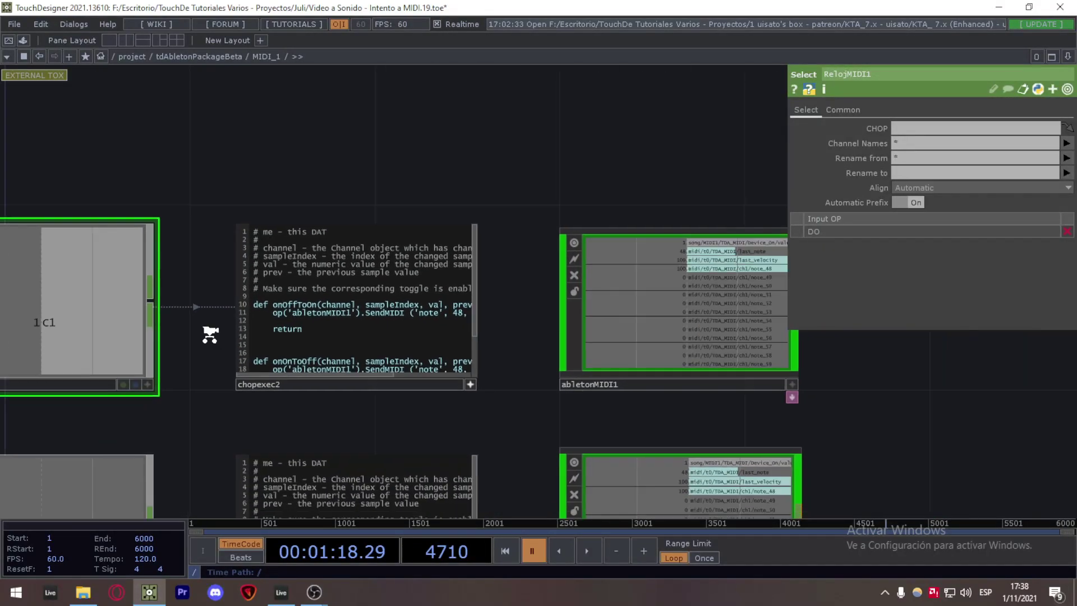
pyautogui.moveTo(211, 403); pyautogui.dragTo(552, 389)
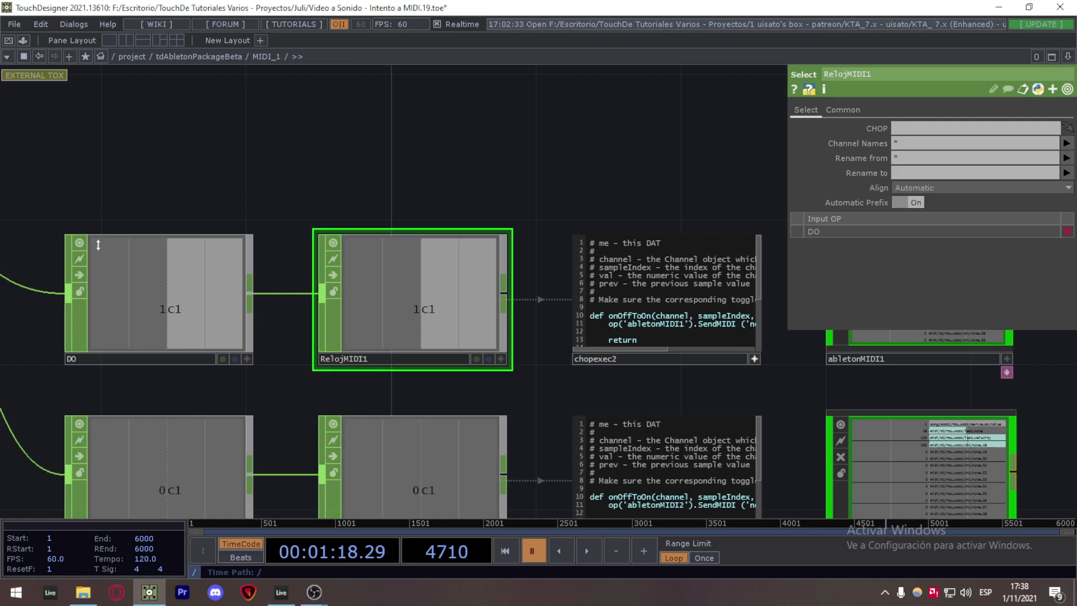
pyautogui.moveTo(645, 156); pyautogui.dragTo(454, 137)
pyautogui.scroll(3, 593, 264)
pyautogui.moveTo(609, 270); pyautogui.dragTo(749, 268)
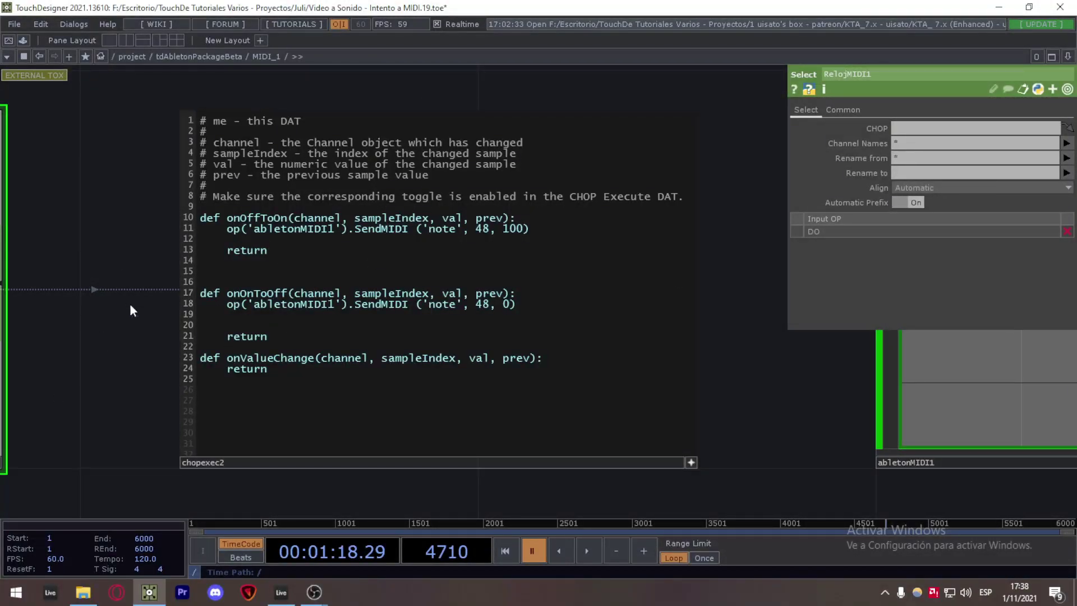
# Compare the abletonMIDI1 operator with its reference and note arguments in the chopexec2 script.
pyautogui.moveTo(745, 364); pyautogui.dragTo(685, 336)
pyautogui.moveTo(751, 350); pyautogui.dragTo(462, 339)
pyautogui.scroll(-2, 462, 335)
pyautogui.moveTo(889, 392); pyautogui.dragTo(725, 379)
pyautogui.moveTo(381, 198); pyautogui.dragTo(808, 212)
pyautogui.scroll(3, 455, 253)
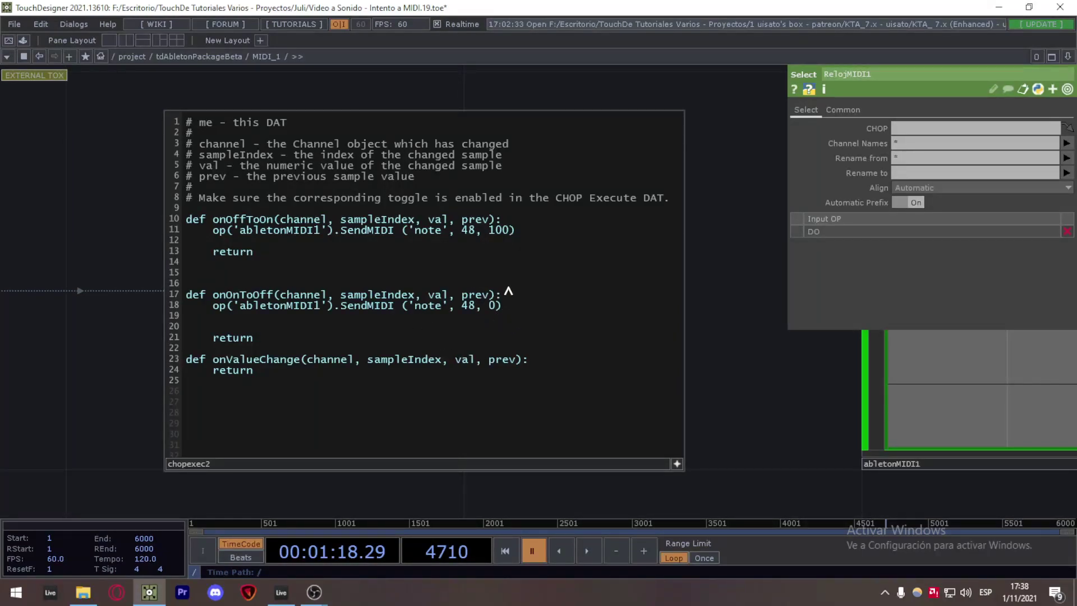
# Switch to Ableton Live and view the TDA MIDI device on the MIDI1 track.
pyautogui.scroll(-5, 781, 336)
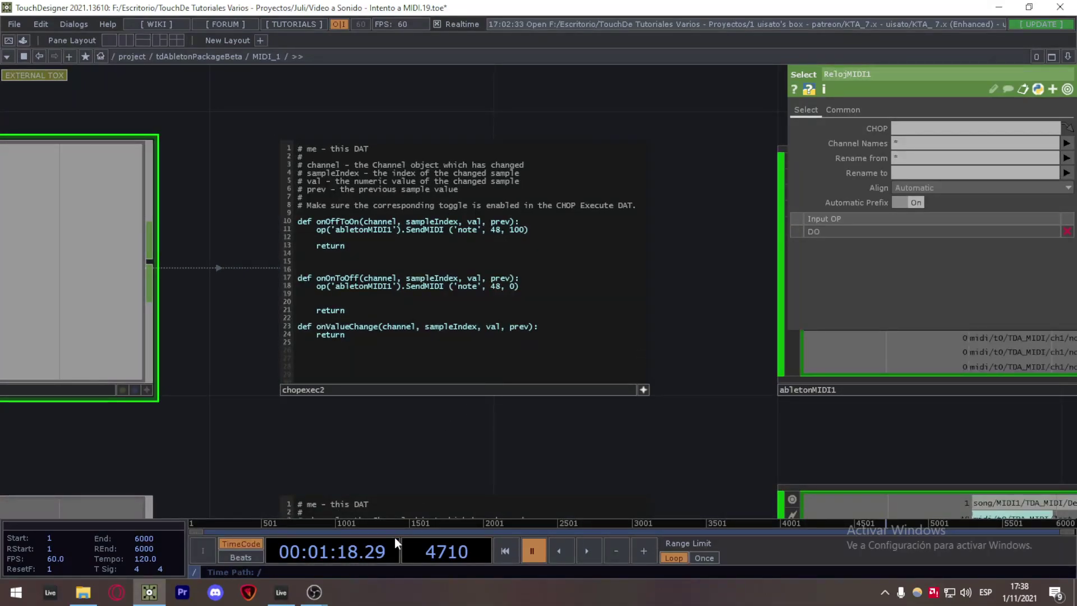
pyautogui.scroll(-3, 605, 328)
pyautogui.moveTo(628, 328); pyautogui.dragTo(476, 308)
pyautogui.scroll(1, 561, 310)
pyautogui.scroll(2, 564, 312)
pyautogui.click(281, 592)
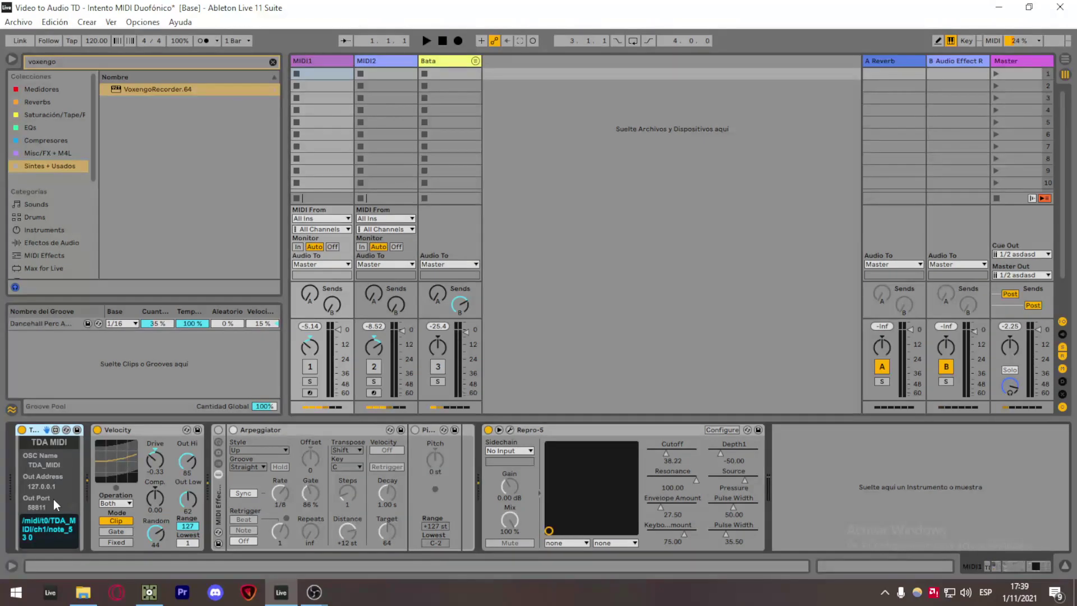
# Return to TouchDesigner and review the C note row from DO through RelojMIDI1 and chopexec2 to abletonMIDI1.
pyautogui.click(149, 591)
pyautogui.scroll(-1, 474, 359)
pyautogui.moveTo(409, 390); pyautogui.dragTo(576, 380)
pyautogui.scroll(-2, 576, 380)
pyautogui.moveTo(112, 200); pyautogui.dragTo(473, 180)
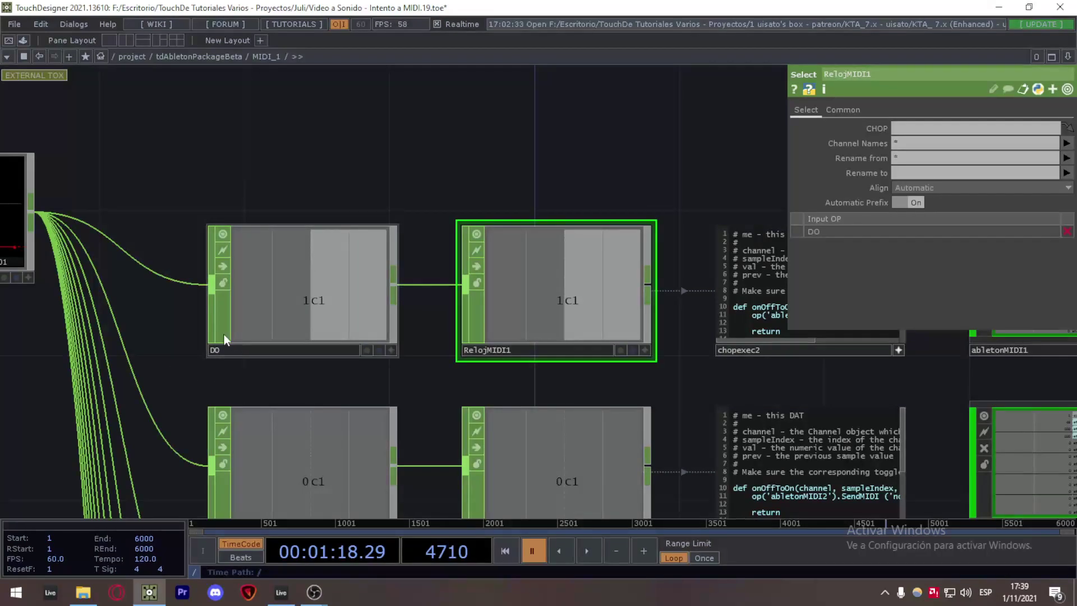
pyautogui.moveTo(345, 367); pyautogui.dragTo(308, 370)
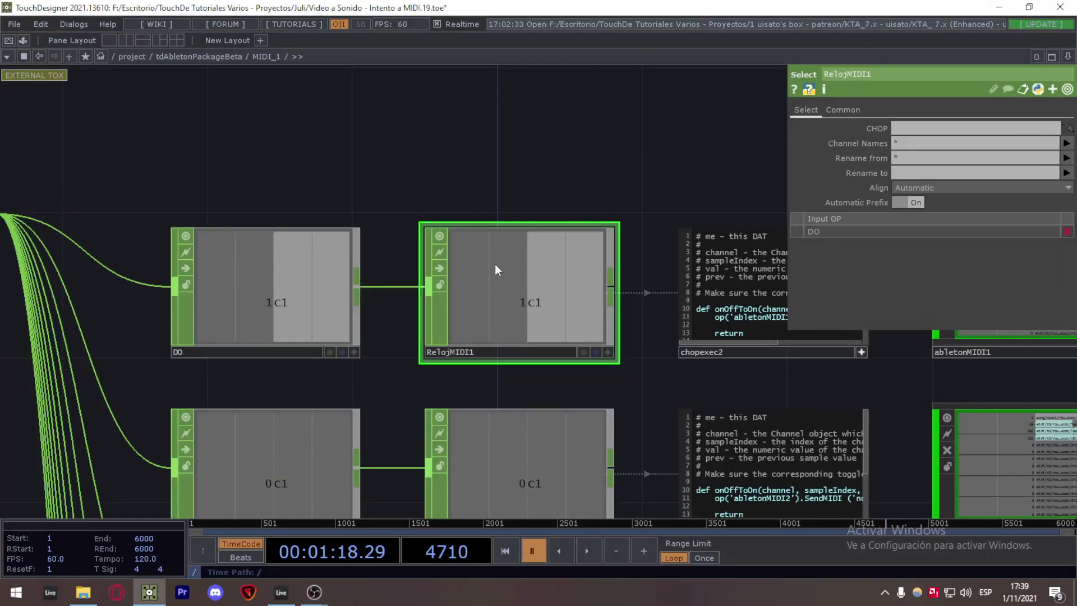
pyautogui.moveTo(371, 174); pyautogui.dragTo(16, 140)
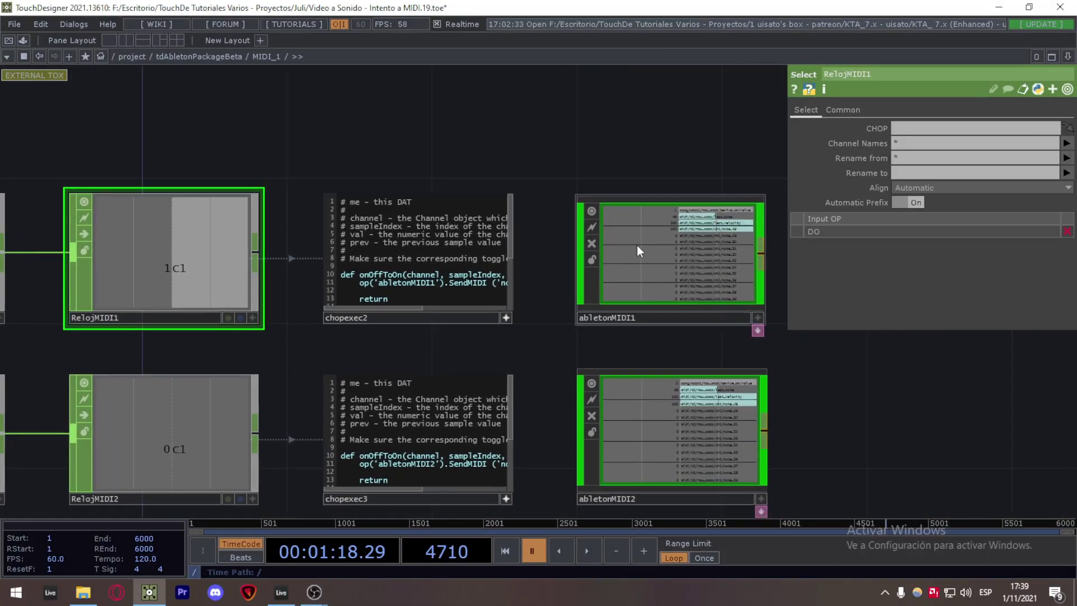
# Show the Ableton MIDI parameters of abletonMIDI1, including its track and device.
pyautogui.scroll(4, 523, 260)
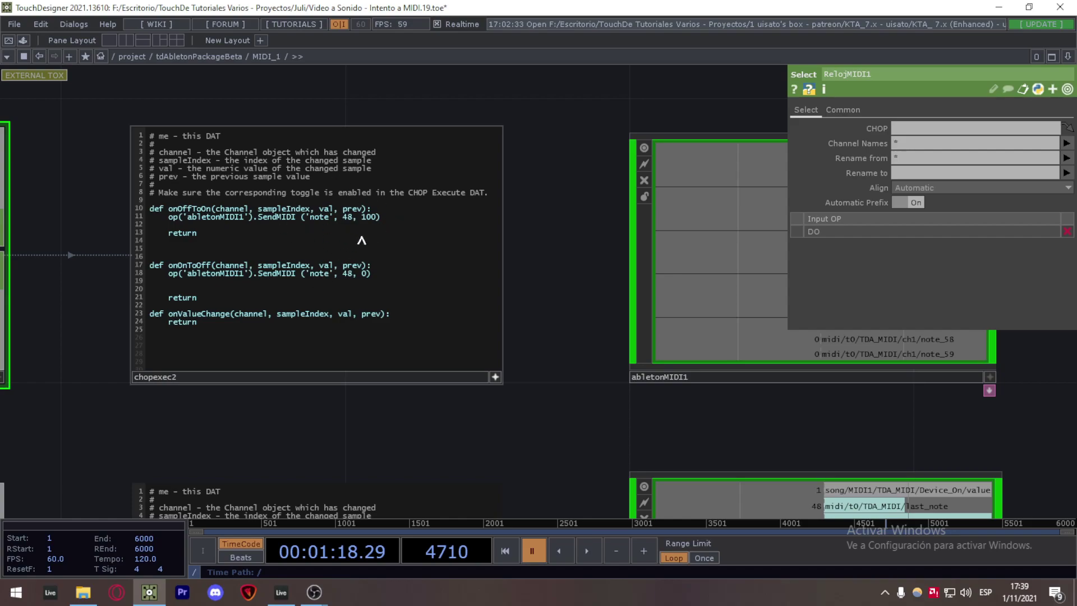
pyautogui.moveTo(577, 254); pyautogui.dragTo(476, 253)
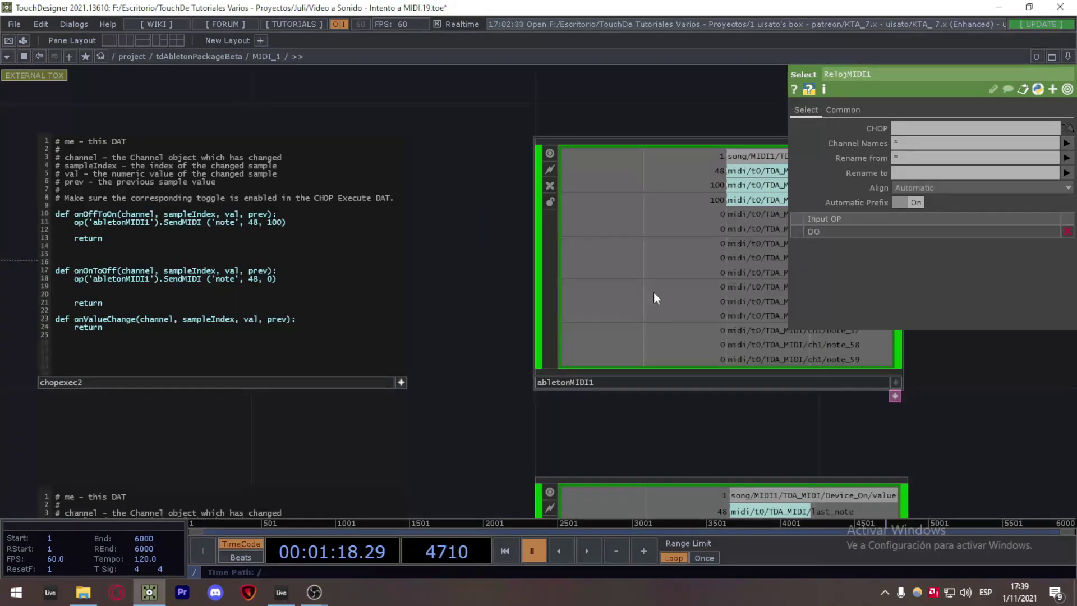
pyautogui.moveTo(506, 303); pyautogui.dragTo(283, 293)
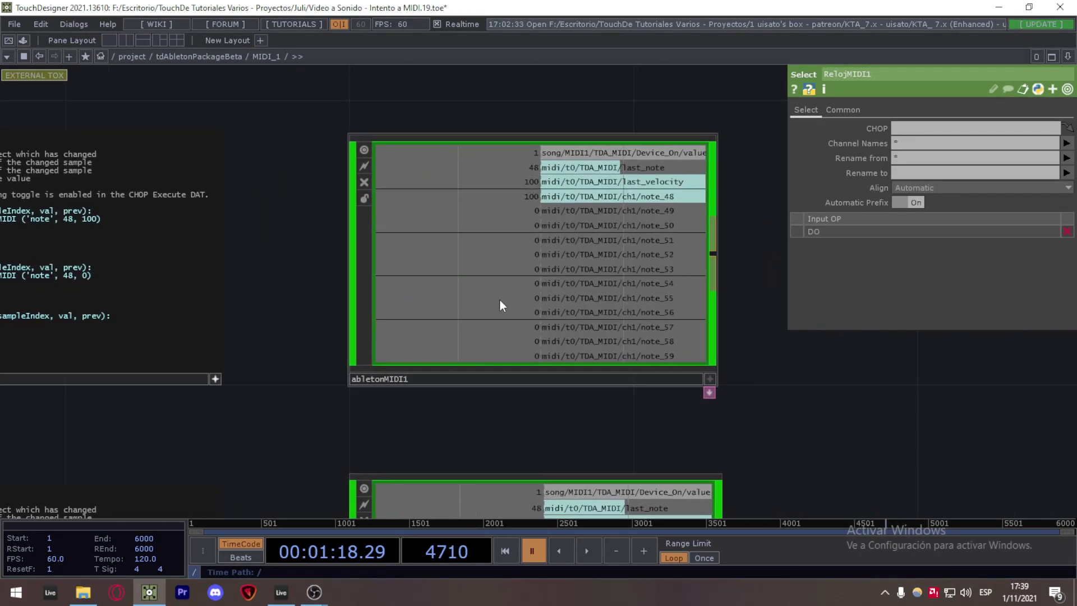
pyautogui.click(499, 305)
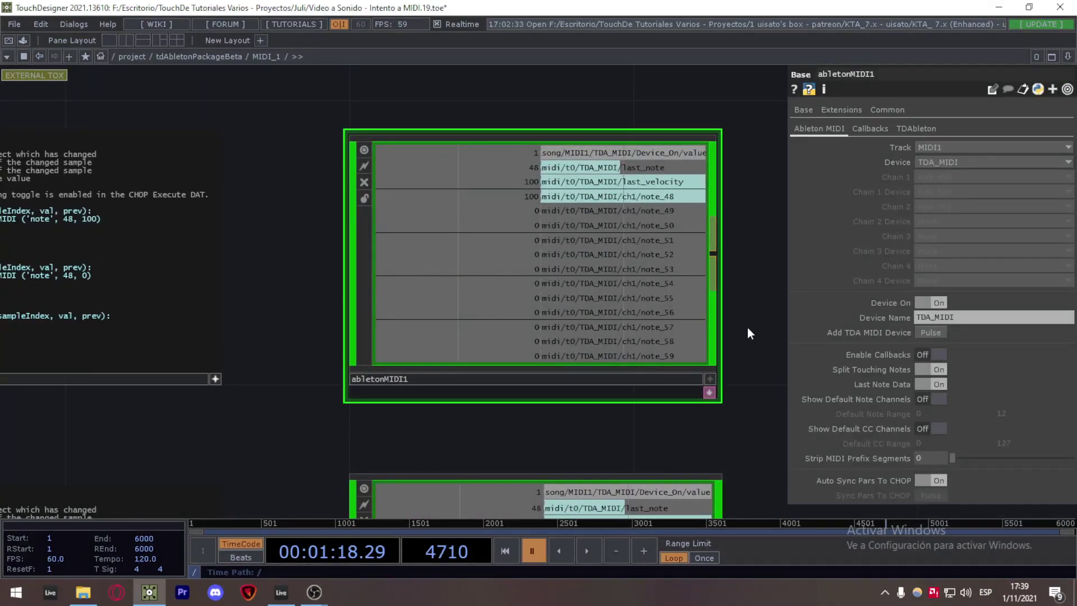
# Survey the remaining note rows, check the MIDI1 track in Ableton Live, and return to TouchDesigner.
pyautogui.moveTo(728, 300); pyautogui.dragTo(627, 227)
pyautogui.scroll(-10, 627, 227)
pyautogui.moveTo(707, 114); pyautogui.dragTo(539, 511, button='right')
pyautogui.click(566, 206)
pyautogui.scroll(3, 631, 213)
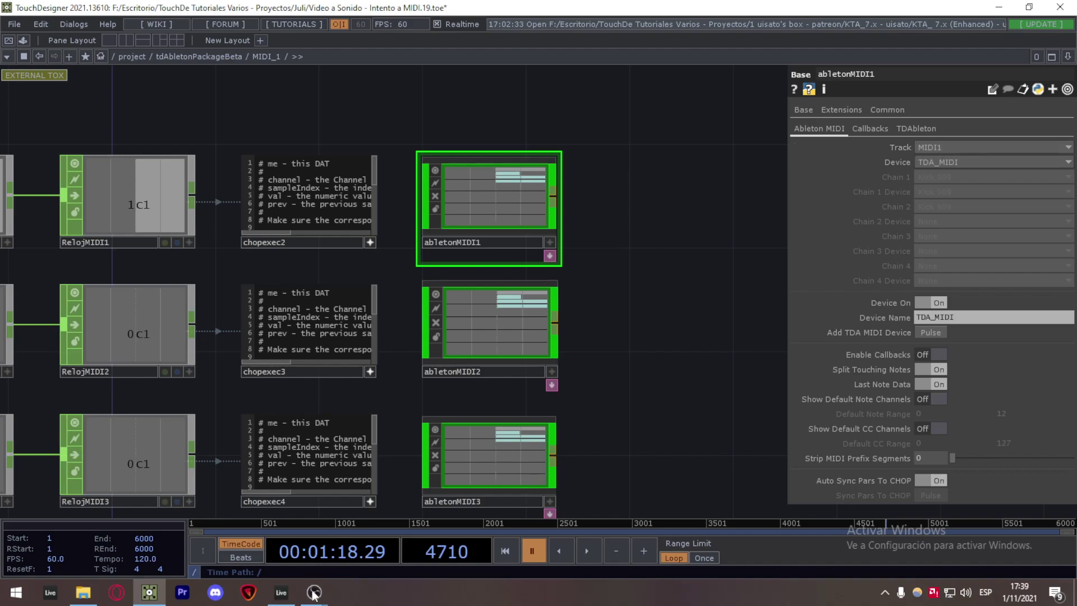
pyautogui.click(281, 591)
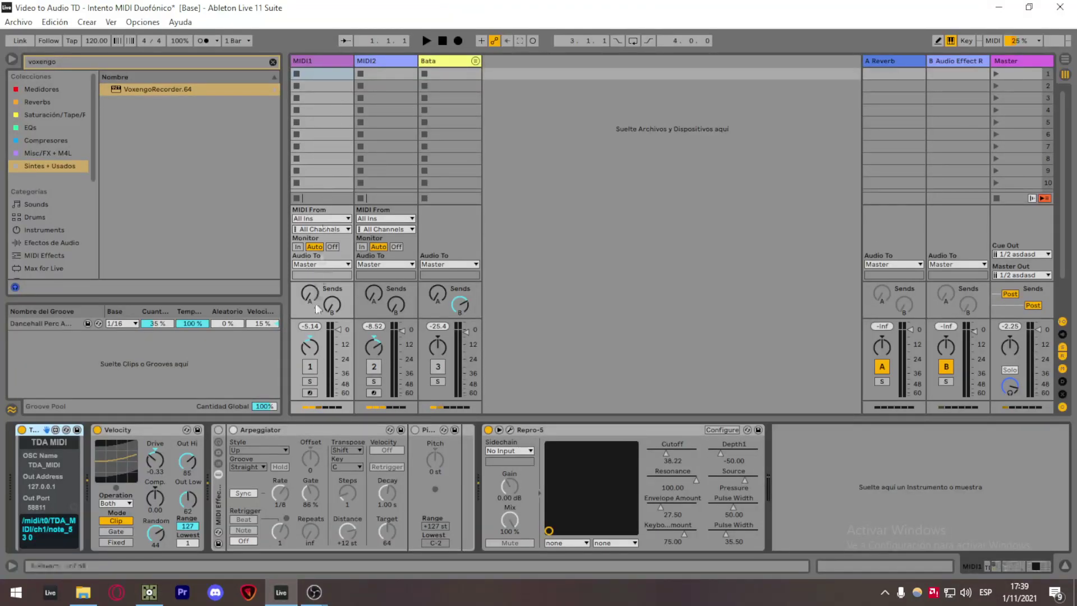
pyautogui.click(149, 591)
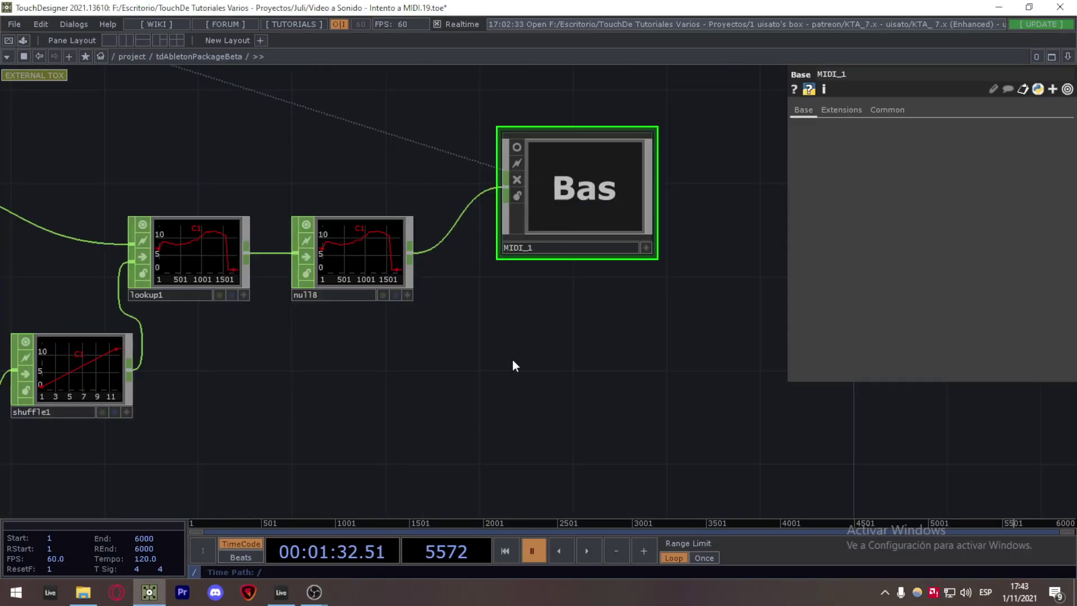
# Display the output of null1, after moviefilein1 and level1, as the network background.
pyautogui.scroll(-4, 420, 401)
pyautogui.moveTo(392, 413); pyautogui.dragTo(644, 378)
pyautogui.scroll(-1, 644, 378)
pyautogui.moveTo(368, 267); pyautogui.dragTo(802, 245)
pyautogui.moveTo(275, 262); pyautogui.dragTo(443, 268)
pyautogui.scroll(2, 167, 287)
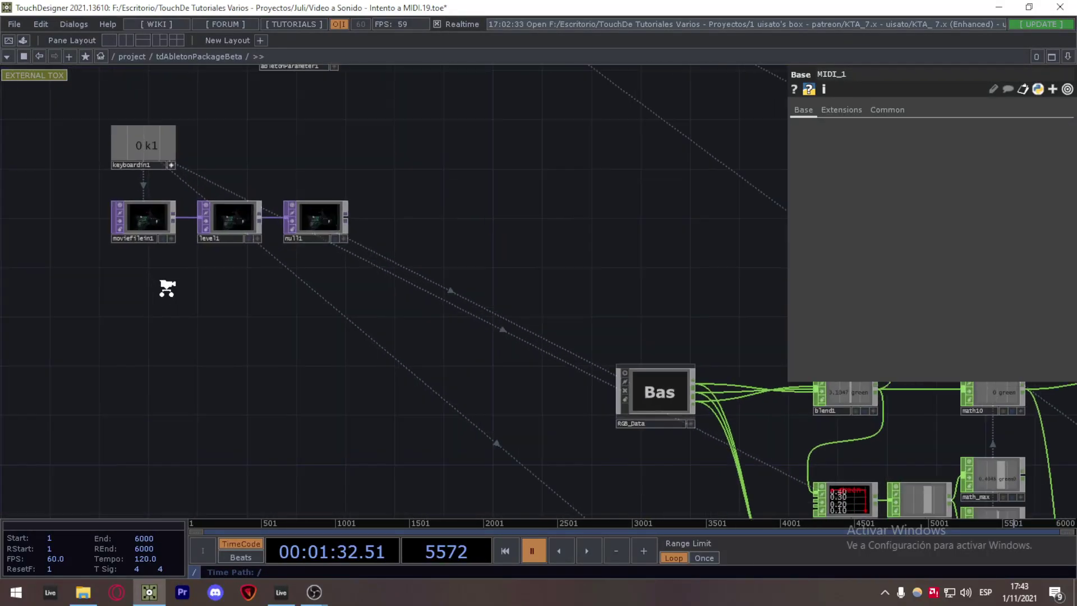
pyautogui.scroll(2, 167, 287)
pyautogui.click(398, 222)
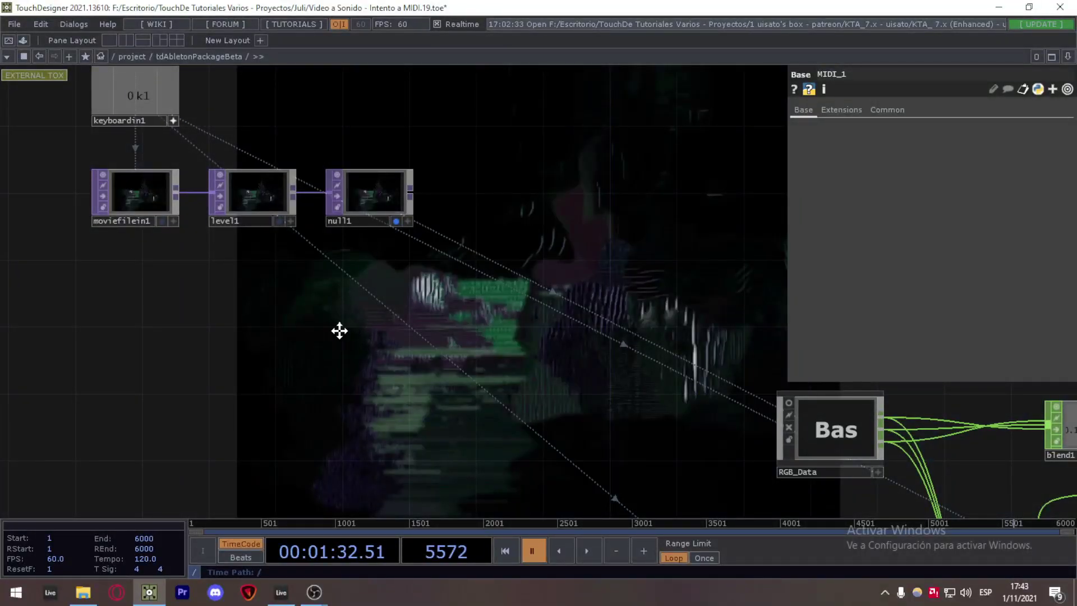
# Bypass the trail2_SINTES operator between math10 and null13.
pyautogui.scroll(-3, 385, 269)
pyautogui.scroll(2, 375, 236)
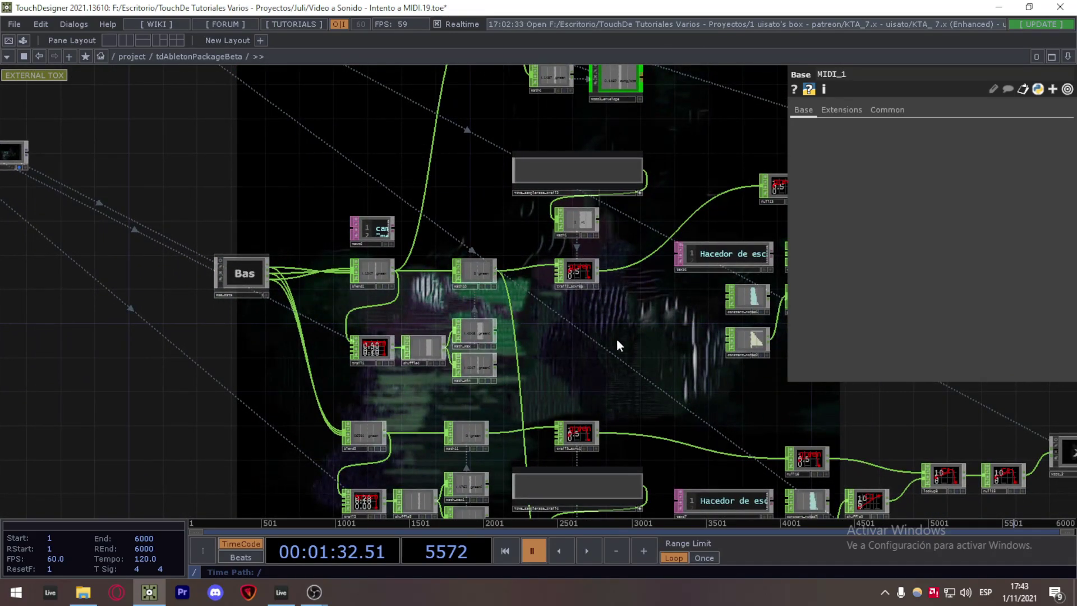
pyautogui.scroll(2, 501, 336)
pyautogui.moveTo(566, 241); pyautogui.dragTo(372, 244)
pyautogui.scroll(2, 372, 244)
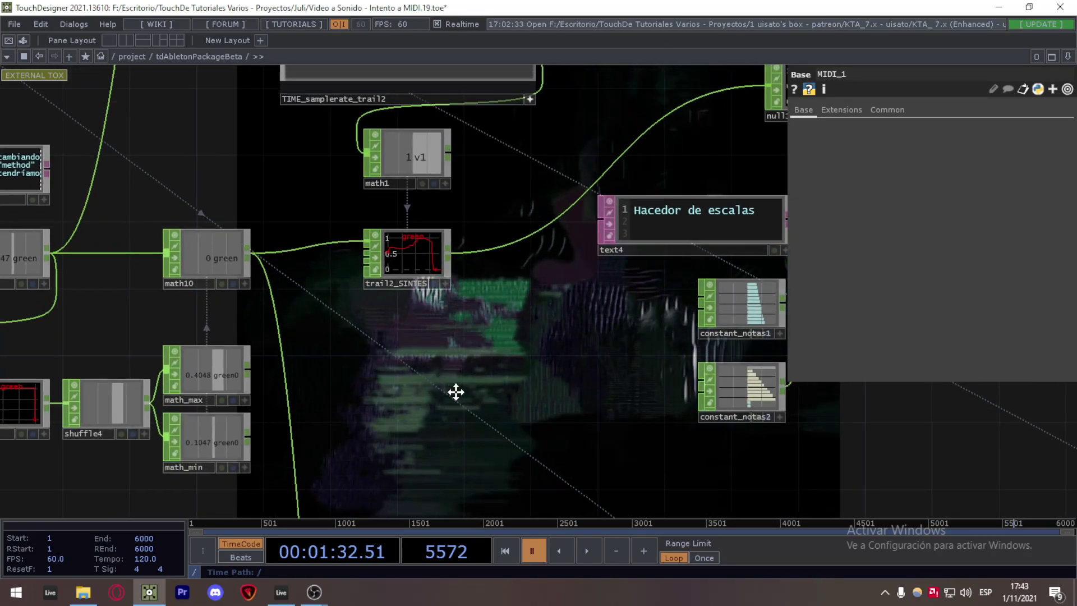
pyautogui.scroll(2, 439, 293)
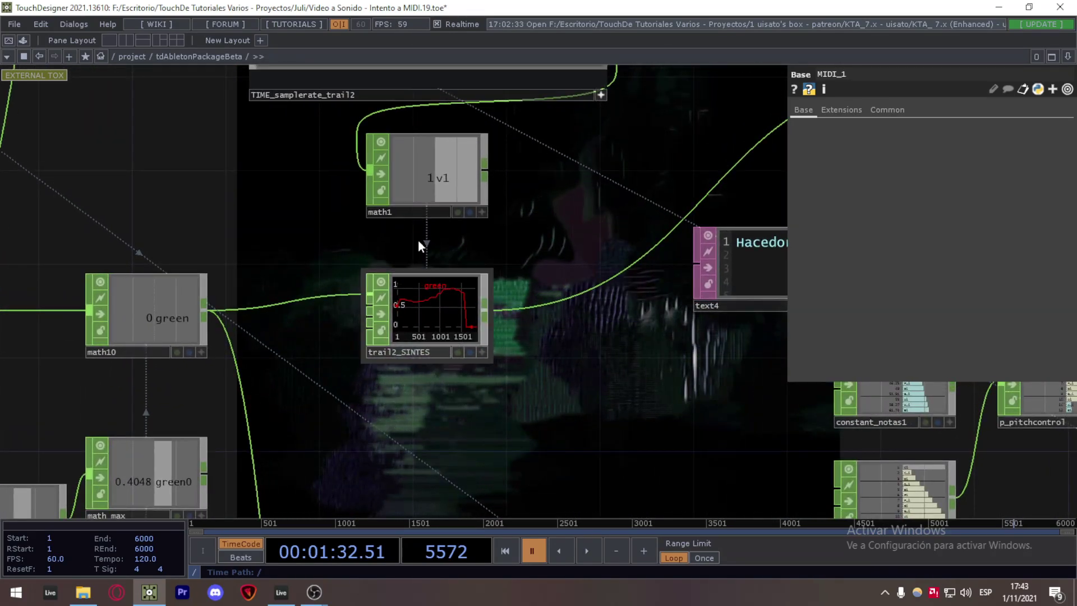
pyautogui.click(380, 314)
# Follow the signal from the bypassed trail2_SINTES through null13, lookup1 and null8 to MIDI_1.
pyautogui.scroll(-3, 539, 381)
pyautogui.moveTo(559, 422); pyautogui.dragTo(401, 361)
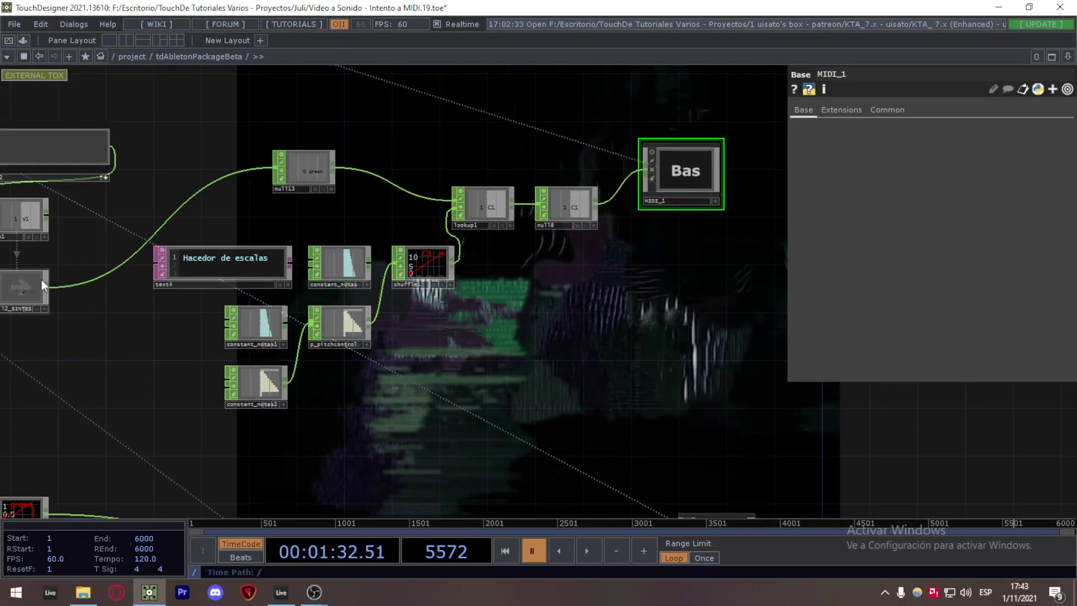
pyautogui.moveTo(724, 356); pyautogui.dragTo(536, 286)
pyautogui.scroll(3, 536, 286)
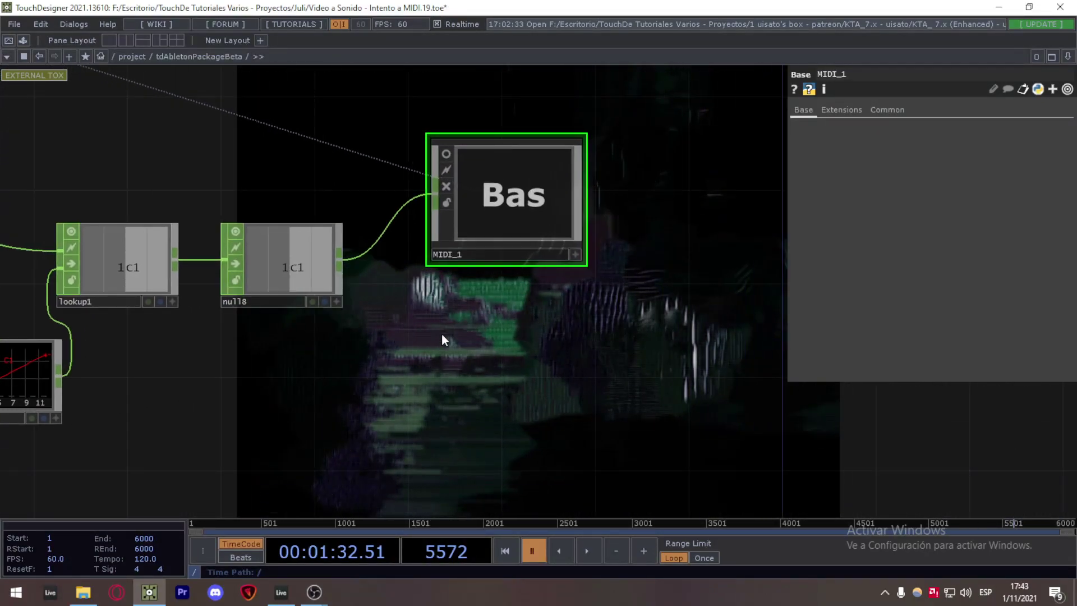
pyautogui.scroll(-2, 425, 328)
pyautogui.scroll(2, 429, 329)
pyautogui.moveTo(432, 331); pyautogui.dragTo(462, 332)
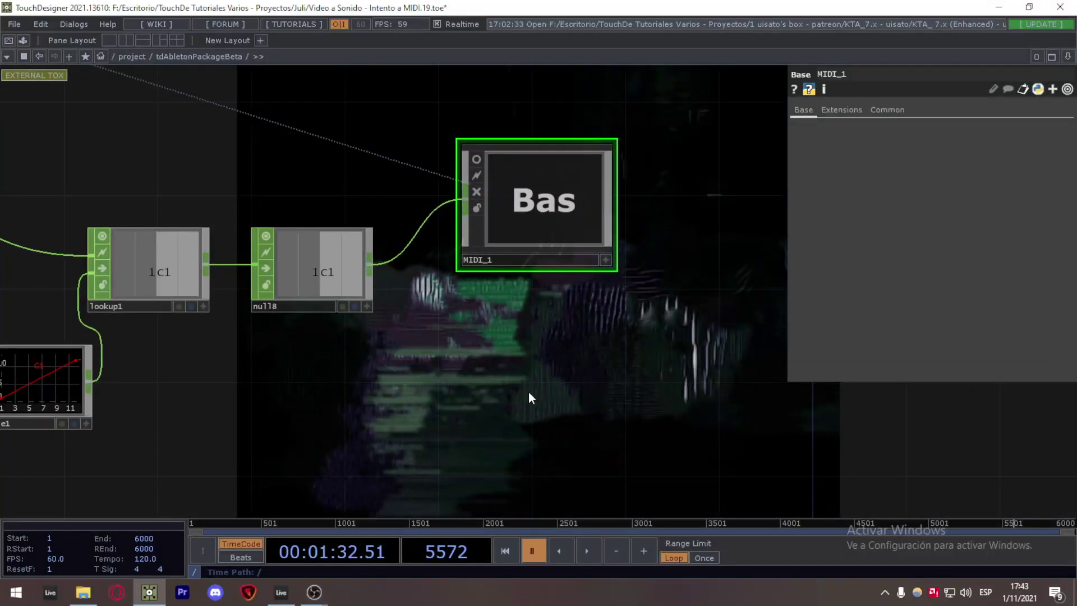
# Play the timeline to watch lookup1 and null8 respond to the video, and pause it at frame 387.
pyautogui.click(591, 547)
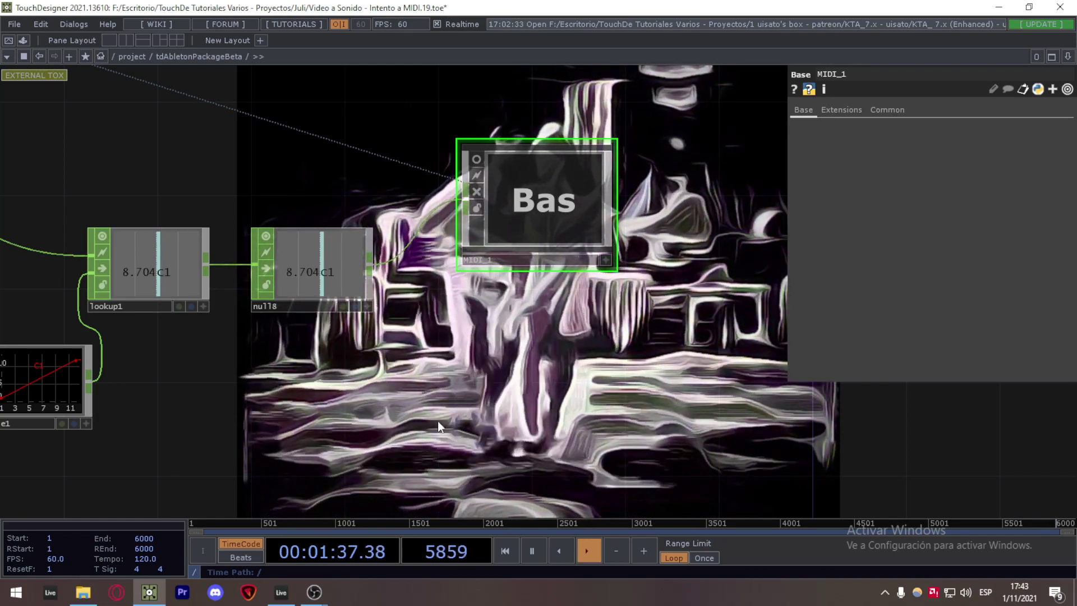
pyautogui.scroll(-5, 324, 390)
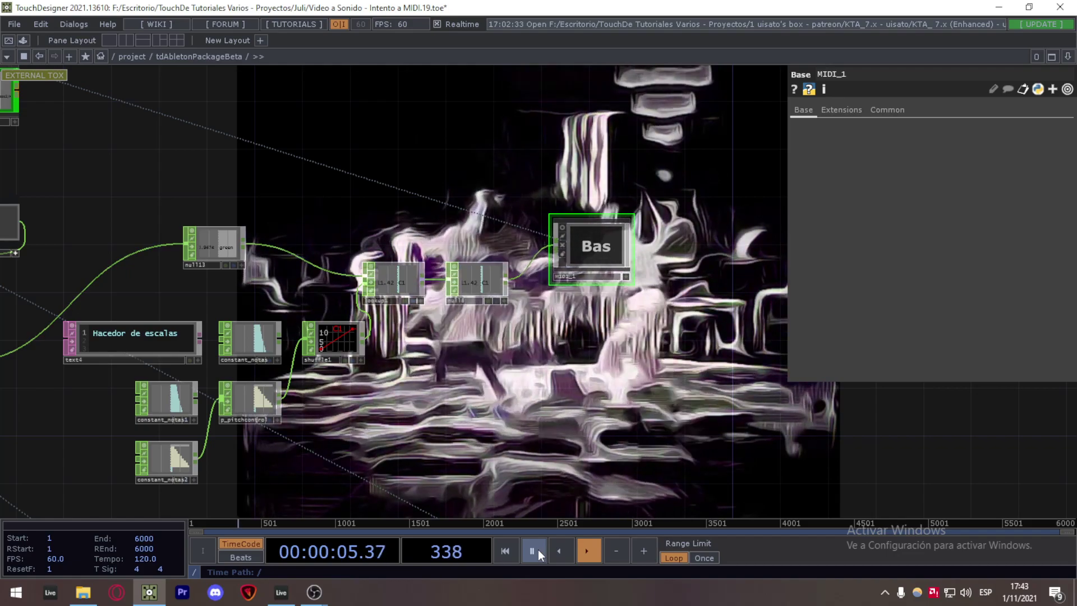
pyautogui.click(537, 550)
pyautogui.scroll(3, 580, 342)
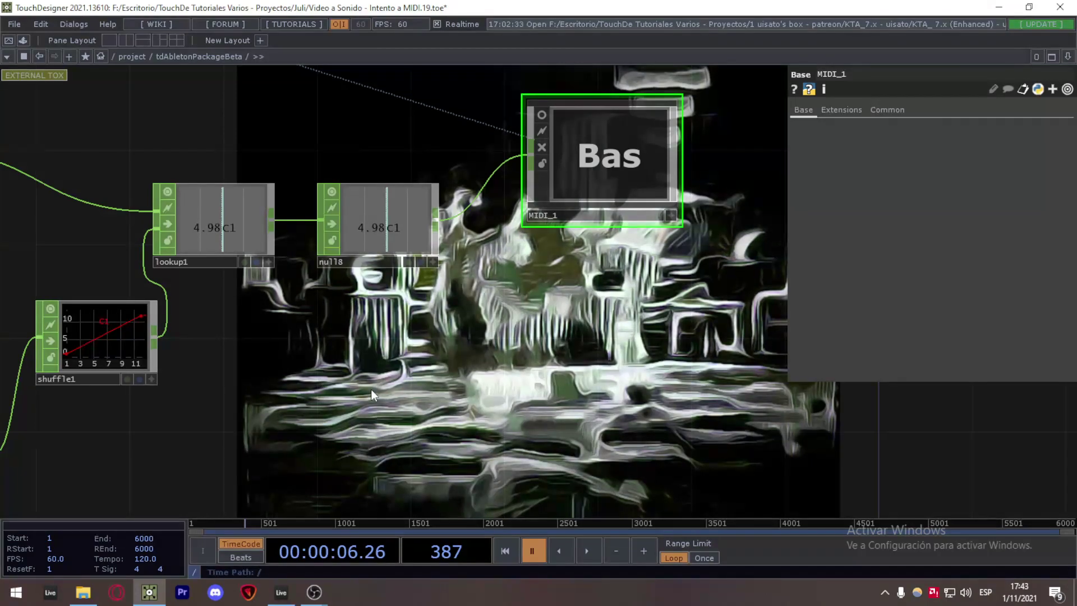
# Examine the bypassed trail2_SINTES and its links to math10, math1 and null13.
pyautogui.scroll(-3, 372, 389)
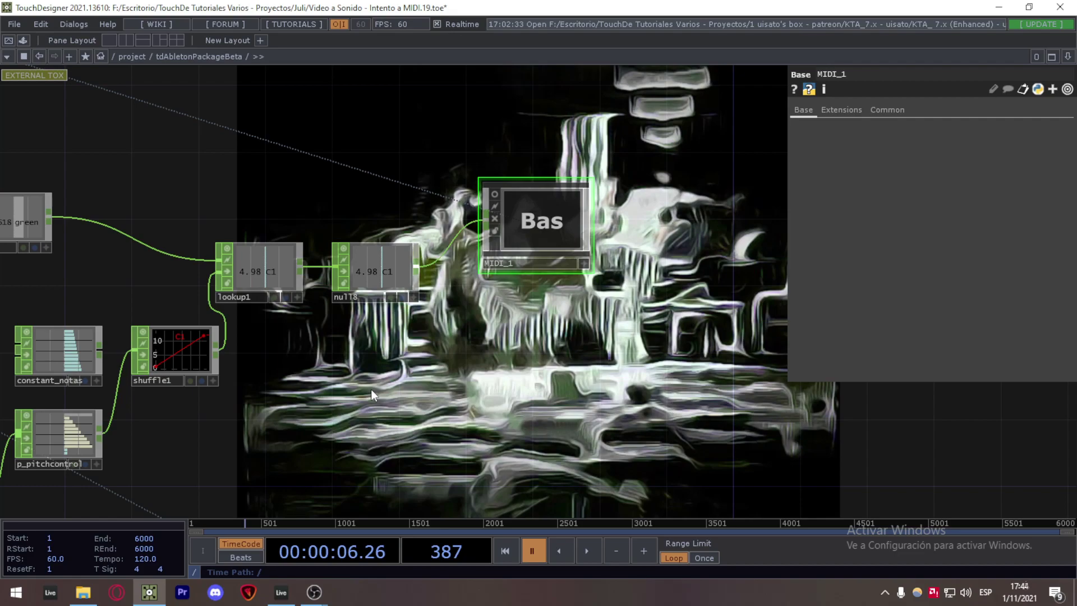
pyautogui.moveTo(355, 379); pyautogui.dragTo(617, 370)
pyautogui.moveTo(240, 415); pyautogui.dragTo(365, 376)
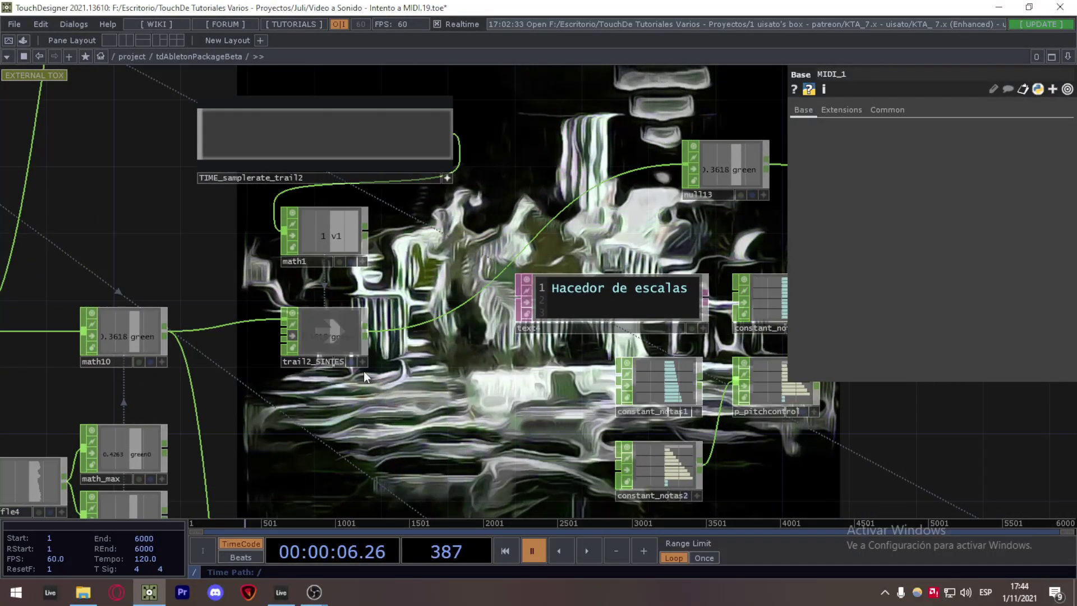
# Re-enable the bypassed trail2_SINTES operator and review its window length and sample rate together with math1 and the TIME_samplerate_trail2 slider.
pyautogui.click(293, 343)
pyautogui.scroll(3, 314, 342)
pyautogui.click(350, 336)
pyautogui.scroll(2, 392, 365)
pyautogui.moveTo(479, 408); pyautogui.dragTo(543, 405)
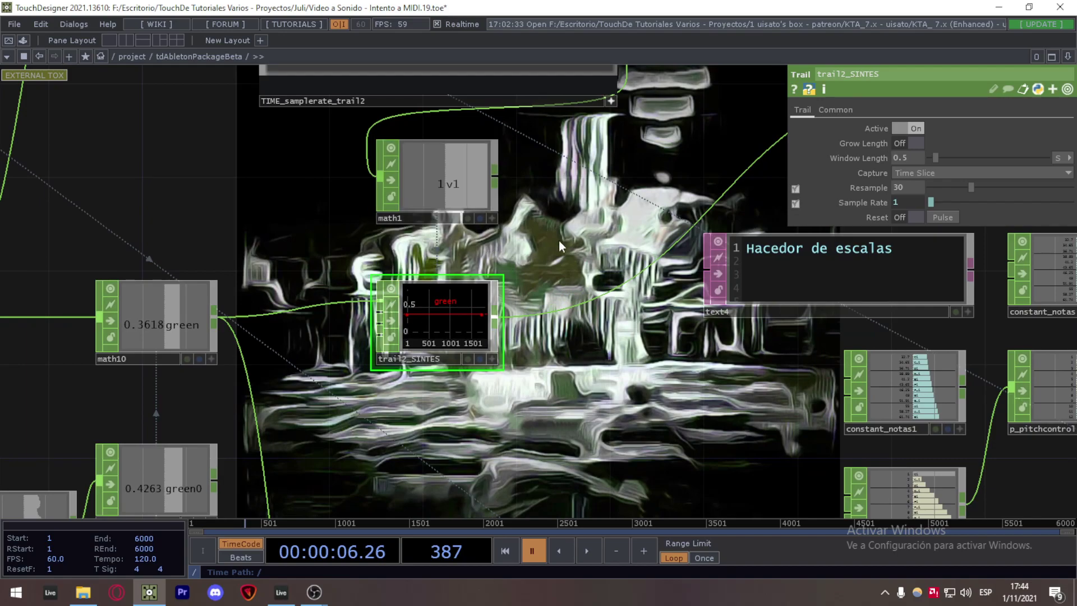
pyautogui.moveTo(503, 66); pyautogui.dragTo(511, 168)
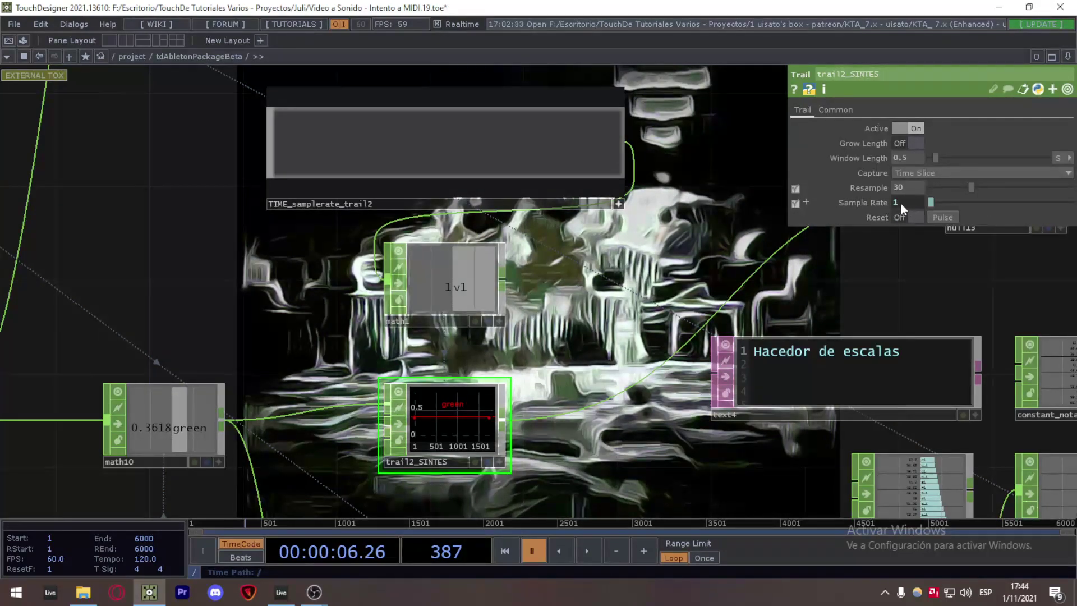
pyautogui.moveTo(633, 450); pyautogui.dragTo(610, 377)
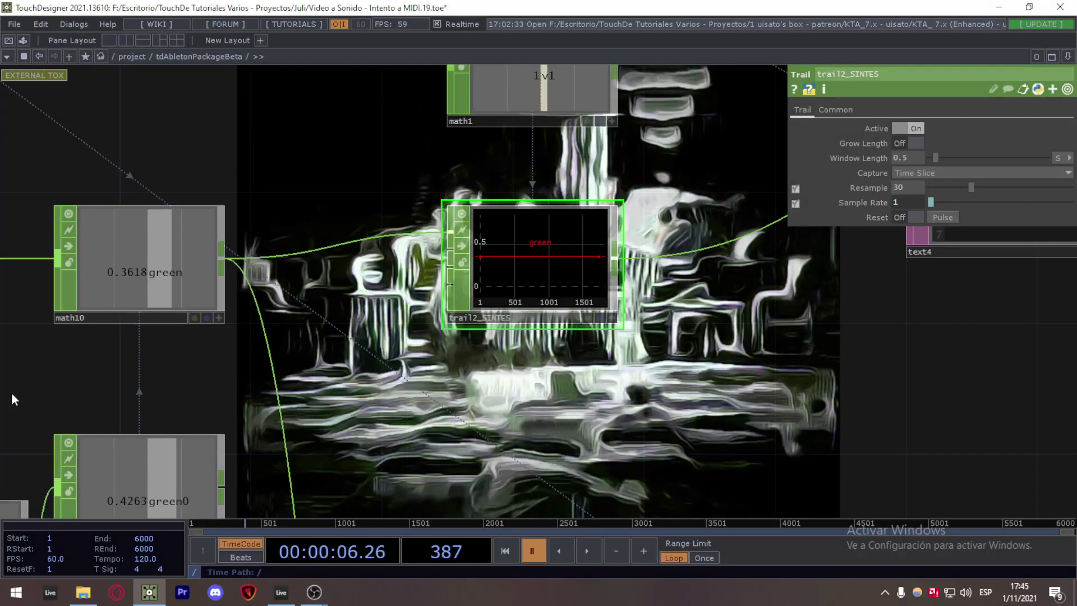
# Examine math10's From Range and To Range values and its connection to trail2_SINTES.
pyautogui.moveTo(12, 395); pyautogui.dragTo(272, 170, button='right')
pyautogui.moveTo(499, 441); pyautogui.dragTo(368, 418)
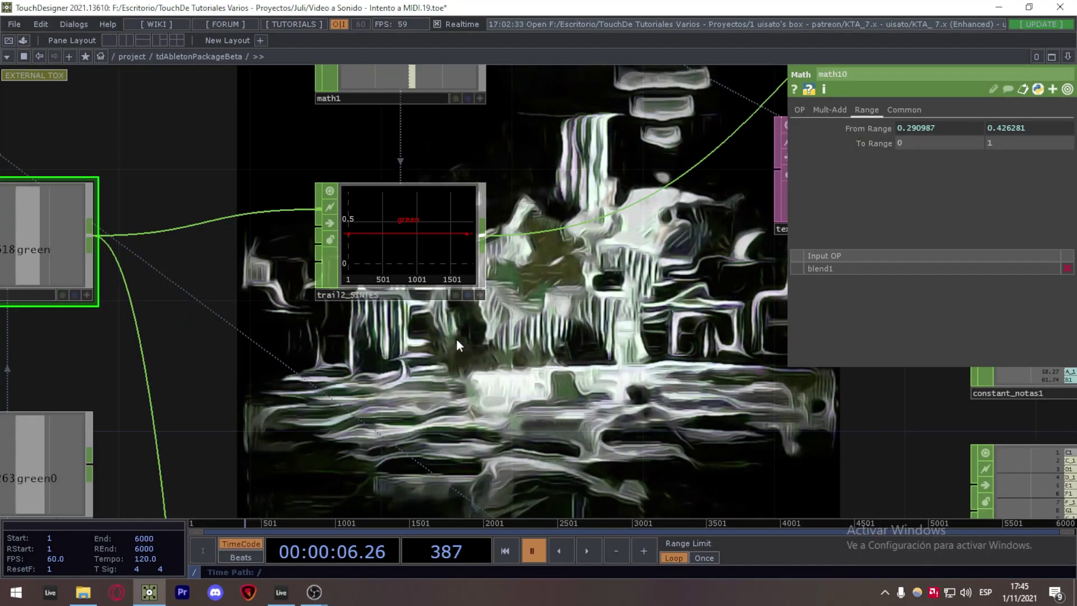
pyautogui.scroll(-2, 456, 338)
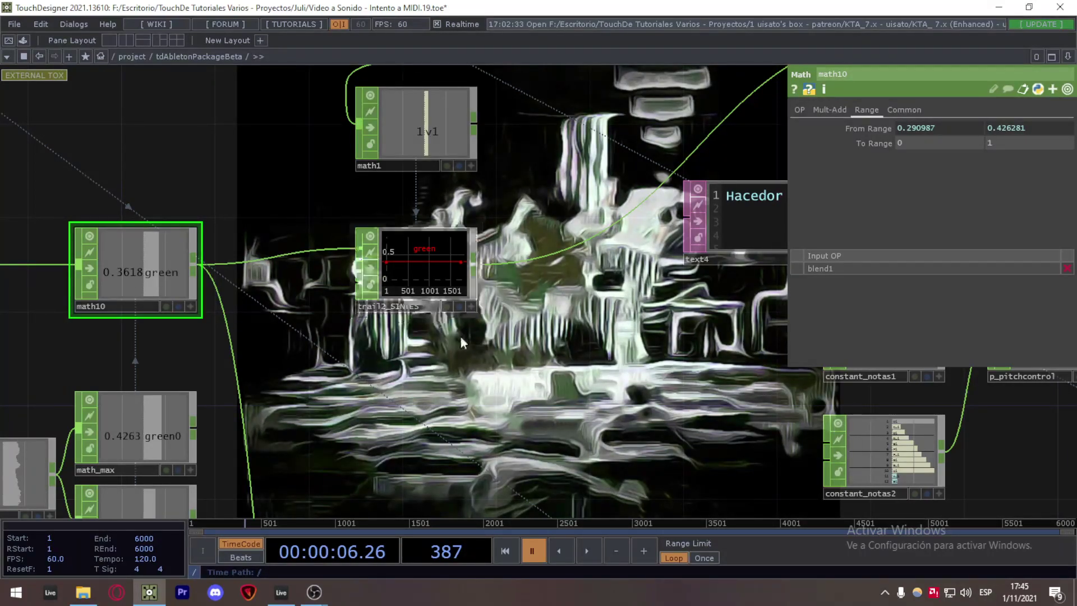
pyautogui.scroll(-2, 553, 409)
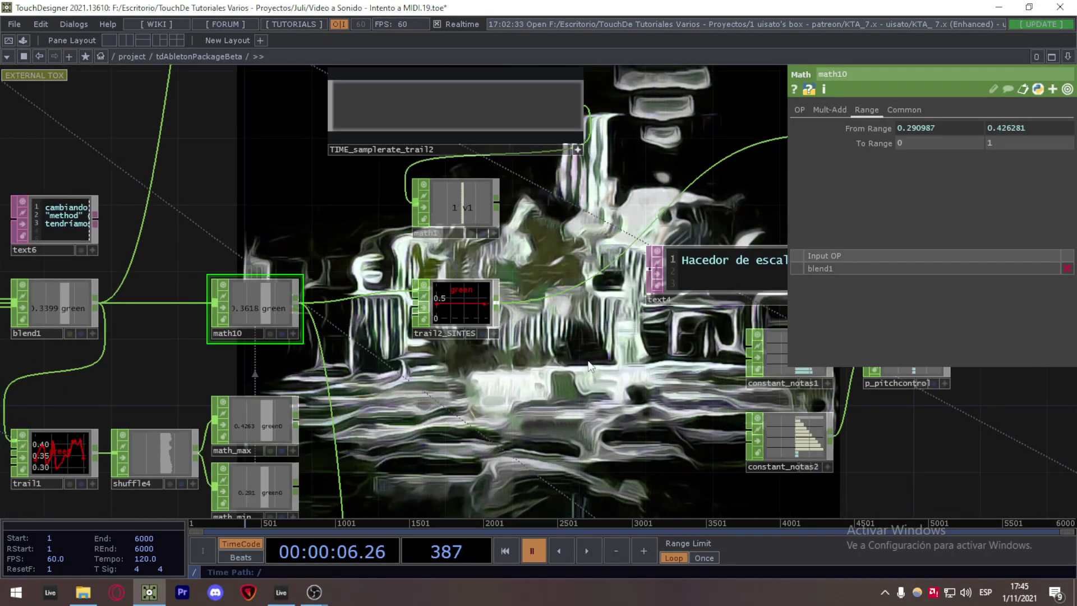
pyautogui.moveTo(555, 409); pyautogui.dragTo(520, 428)
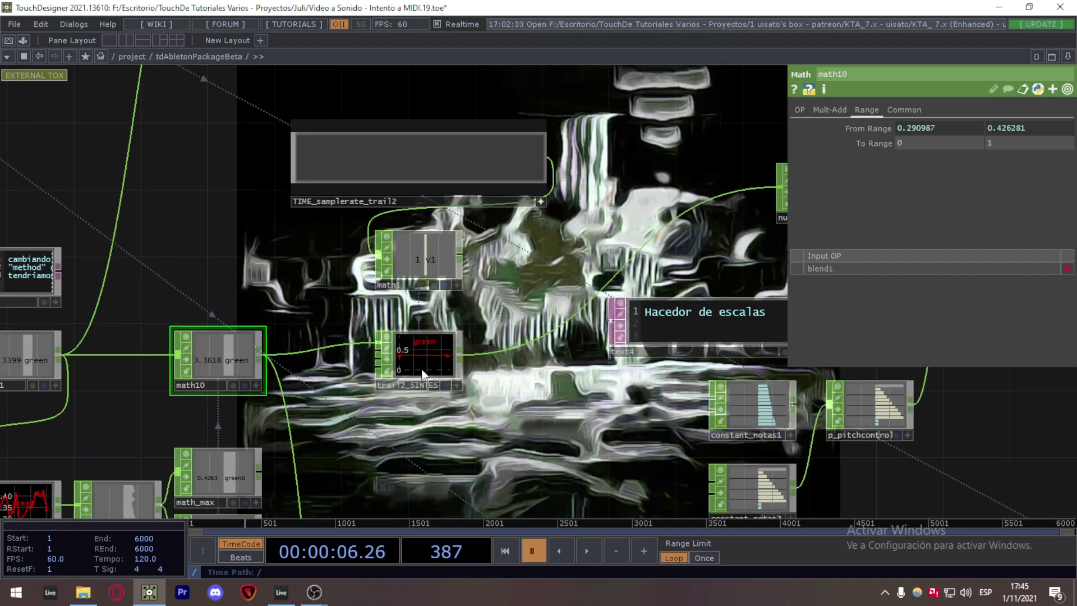
# Bypass trail2_SINTES and play the timeline to watch the raw green values, pausing at frame 567.
pyautogui.click(415, 367)
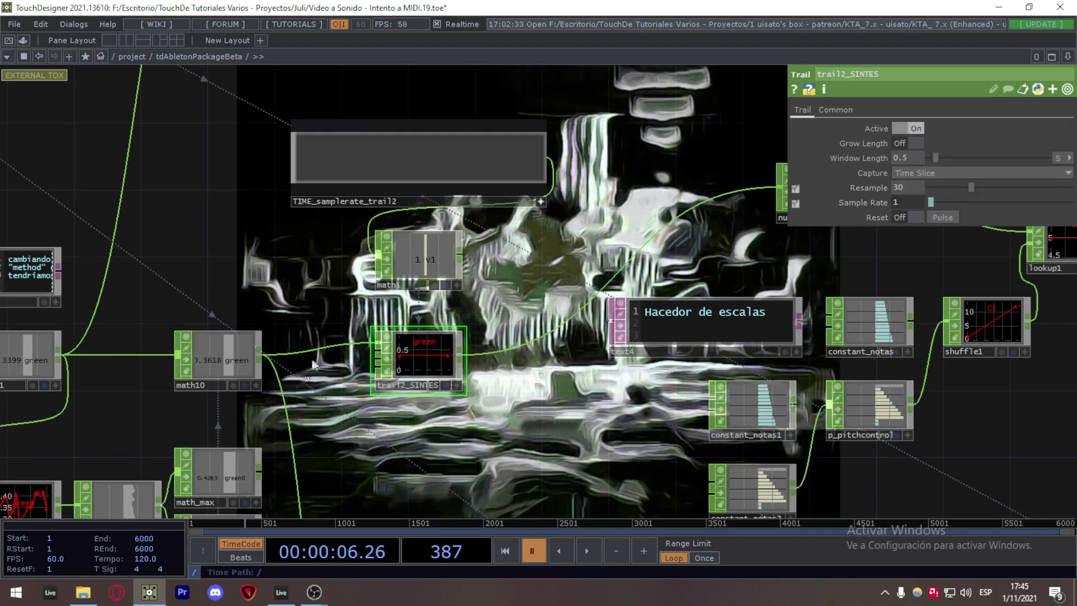
pyautogui.click(386, 358)
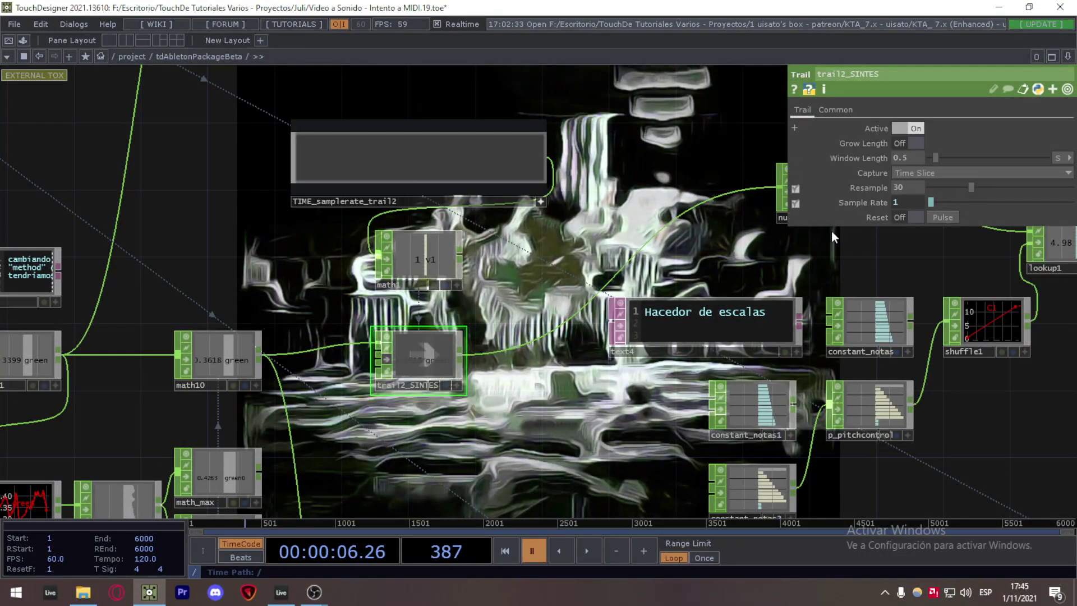
pyautogui.scroll(3, 477, 367)
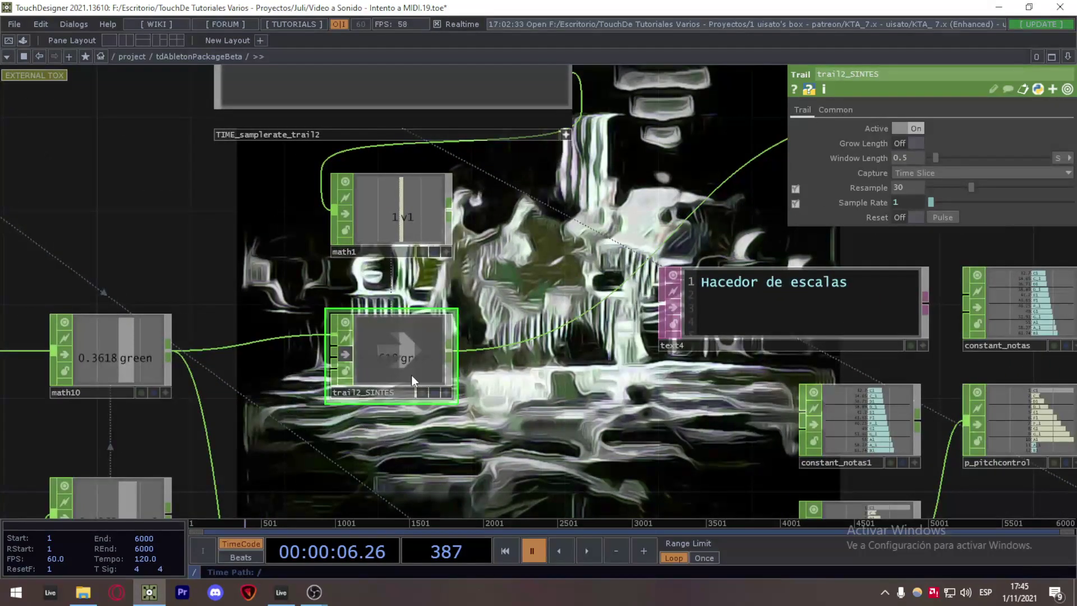
pyautogui.click(588, 550)
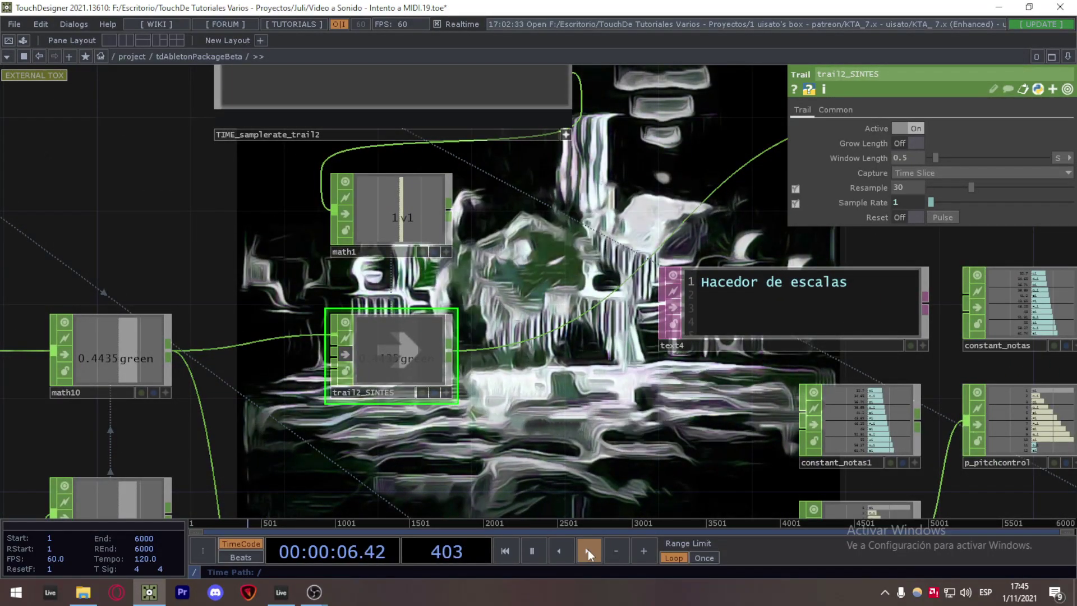
pyautogui.click(543, 546)
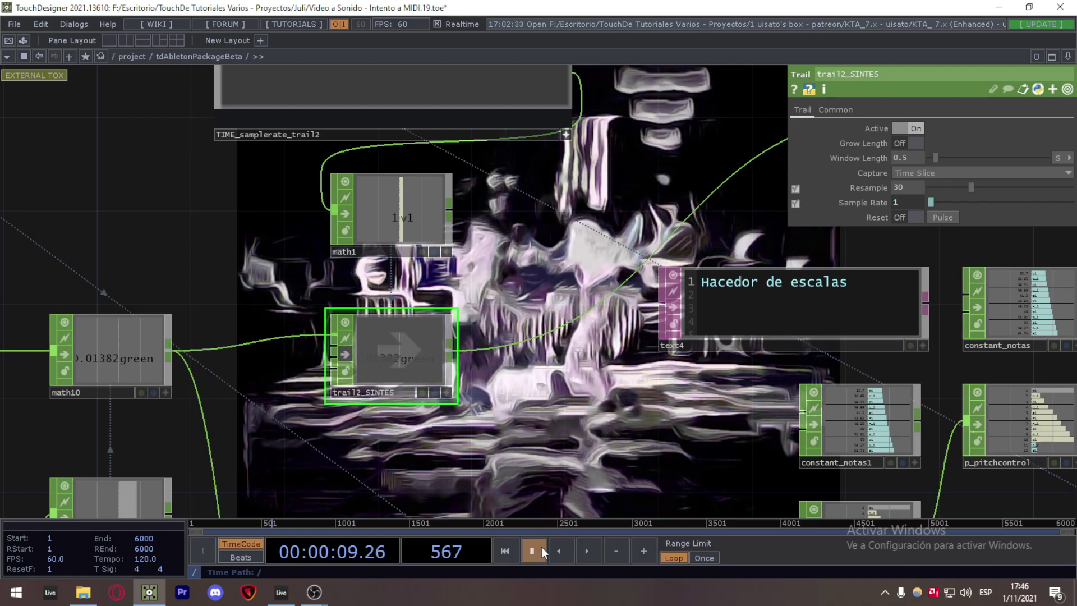
# Re-enable trail2_SINTES and resume timeline playback to watch its green channel graph.
pyautogui.moveTo(888, 360); pyautogui.dragTo(787, 345)
pyautogui.moveTo(394, 438); pyautogui.dragTo(511, 419)
pyautogui.click(361, 325)
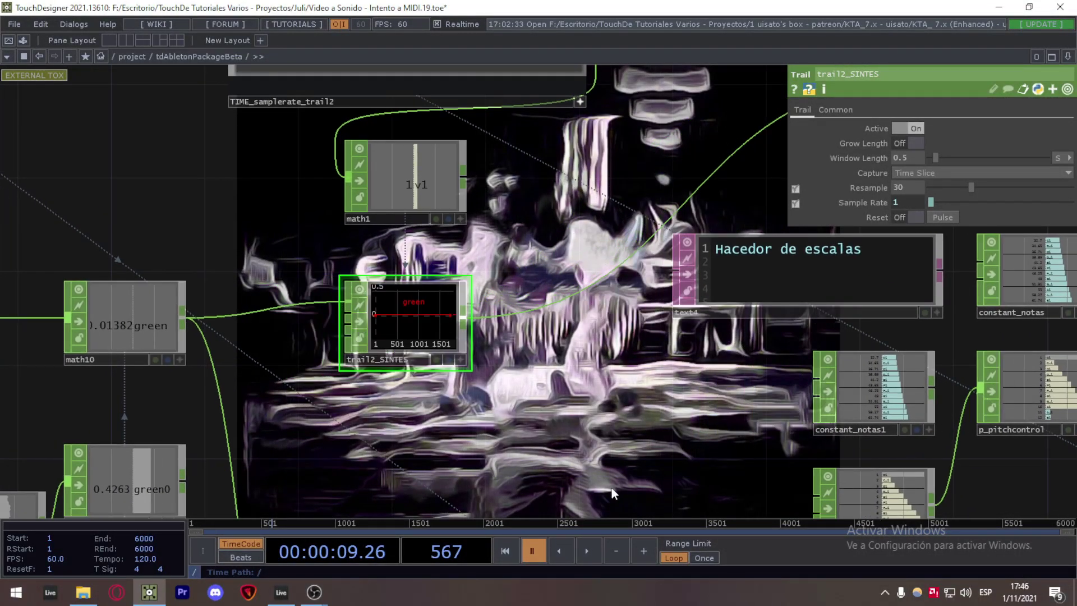
pyautogui.click(588, 551)
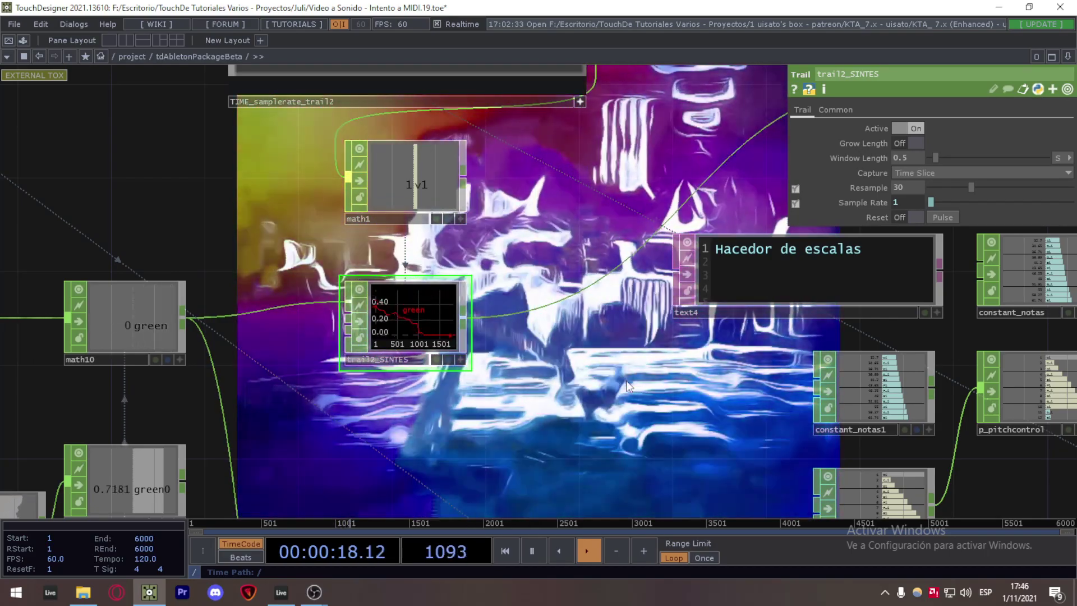
# Try the TIME_samplerate_trail2 slider at sample rates of 2.7272 and 4.0909 during playback, and return it to 1.
pyautogui.moveTo(614, 215); pyautogui.dragTo(623, 331)
pyautogui.moveTo(248, 157); pyautogui.dragTo(316, 164)
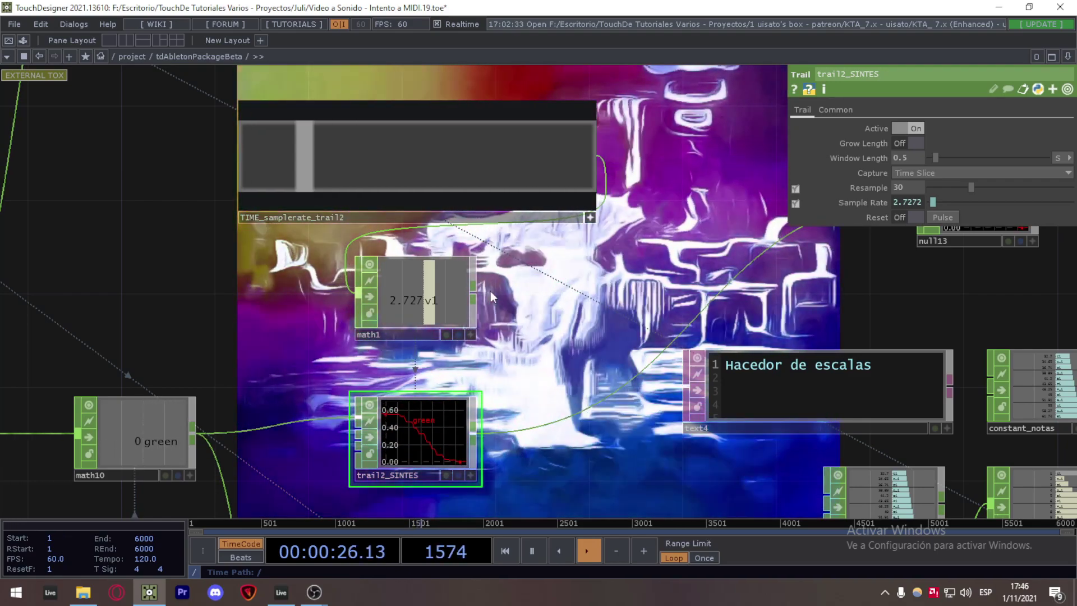
pyautogui.moveTo(307, 155); pyautogui.dragTo(359, 167)
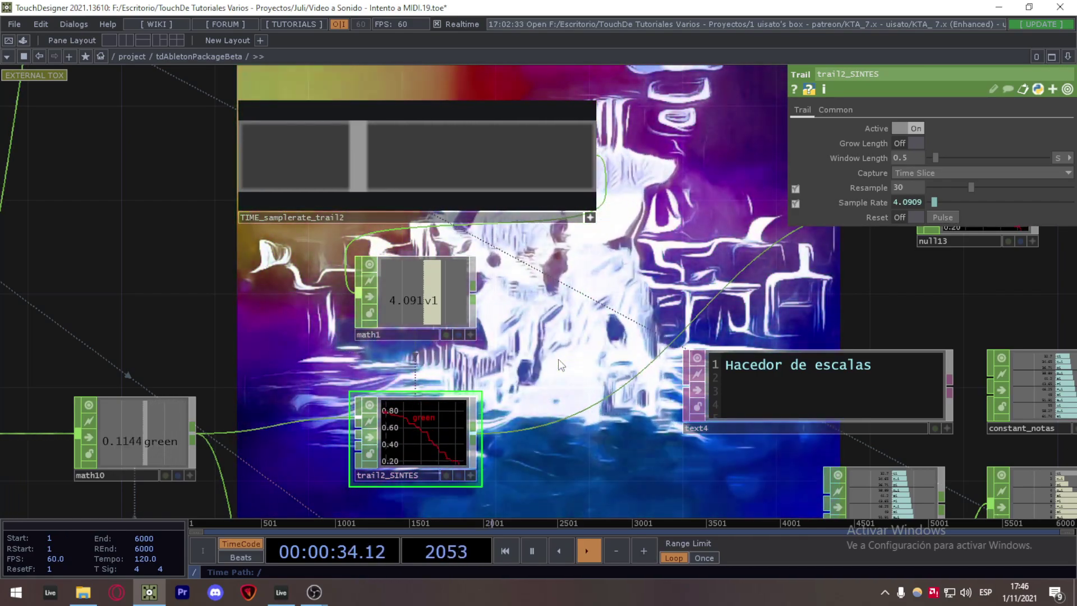
pyautogui.moveTo(363, 156); pyautogui.dragTo(33, 202)
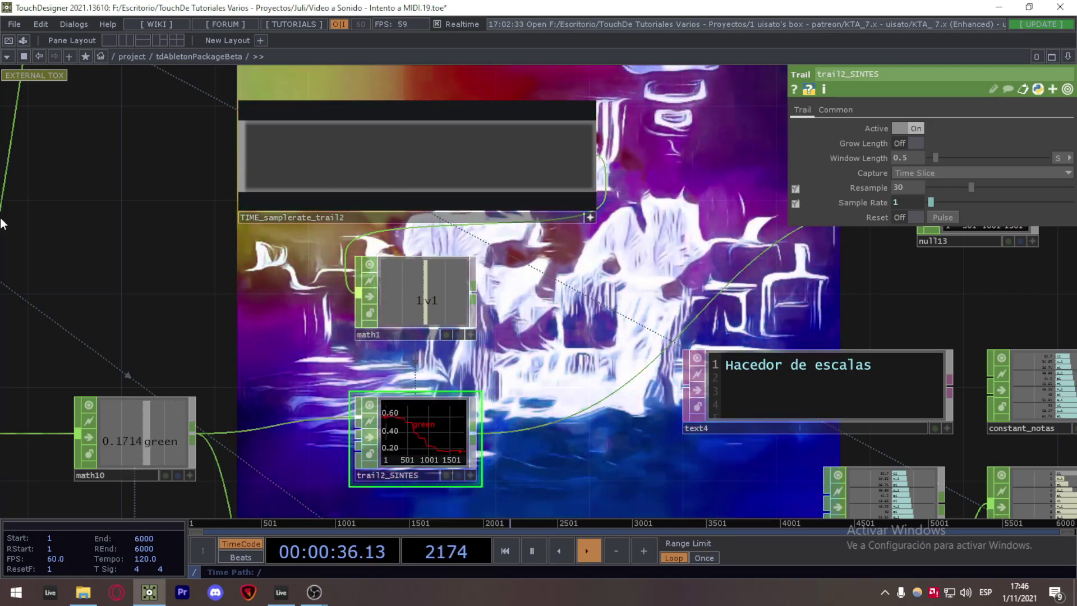
# Watch the trail2_SINTES branch respond to the video and pause the timeline at frame 2688.
pyautogui.scroll(-3, 389, 227)
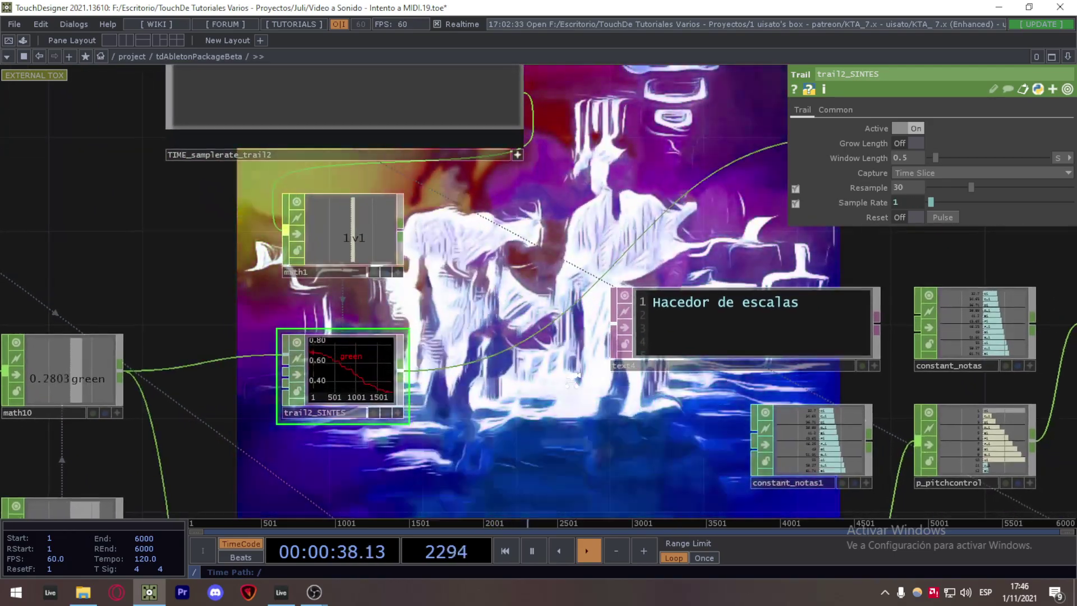
pyautogui.scroll(-3, 593, 413)
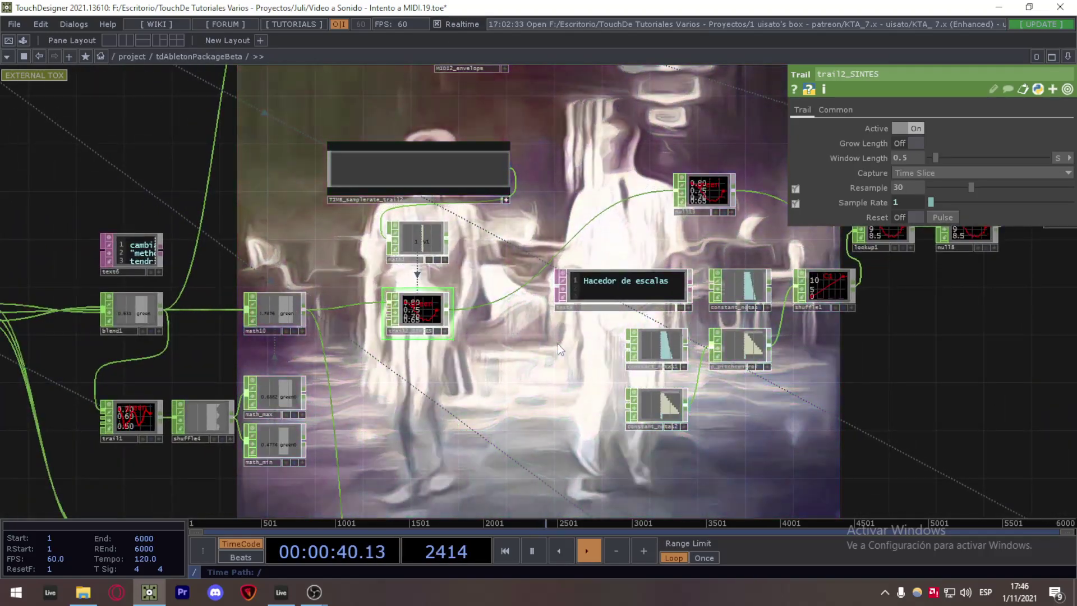
pyautogui.click(534, 550)
pyautogui.scroll(4, 530, 337)
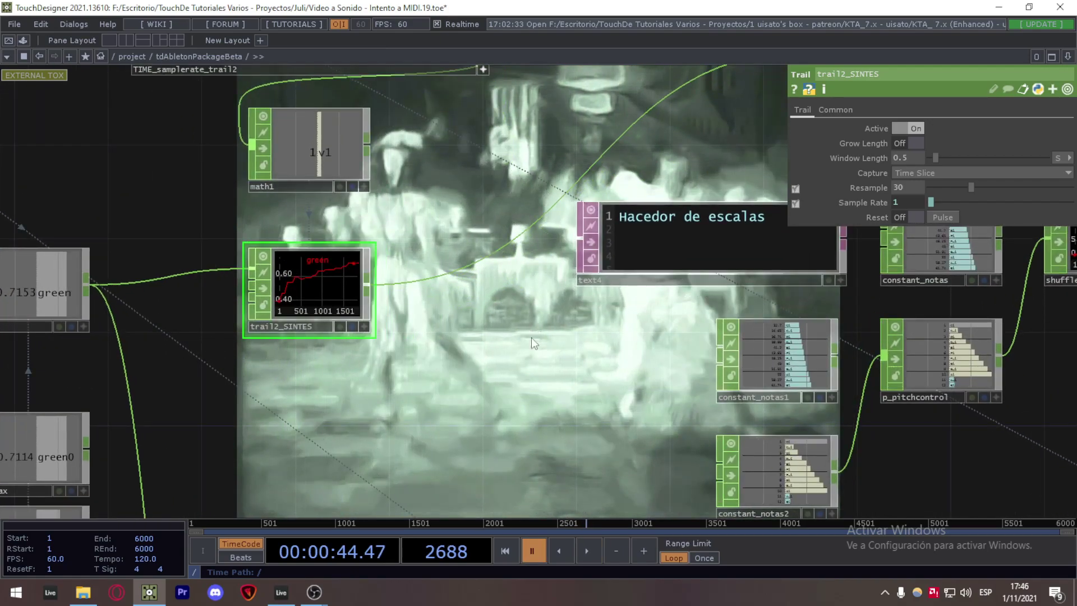
# Examine trail2_SINTES with its TIME_samplerate_trail2 slider, math1 and the incoming math10 signal.
pyautogui.scroll(-2, 478, 323)
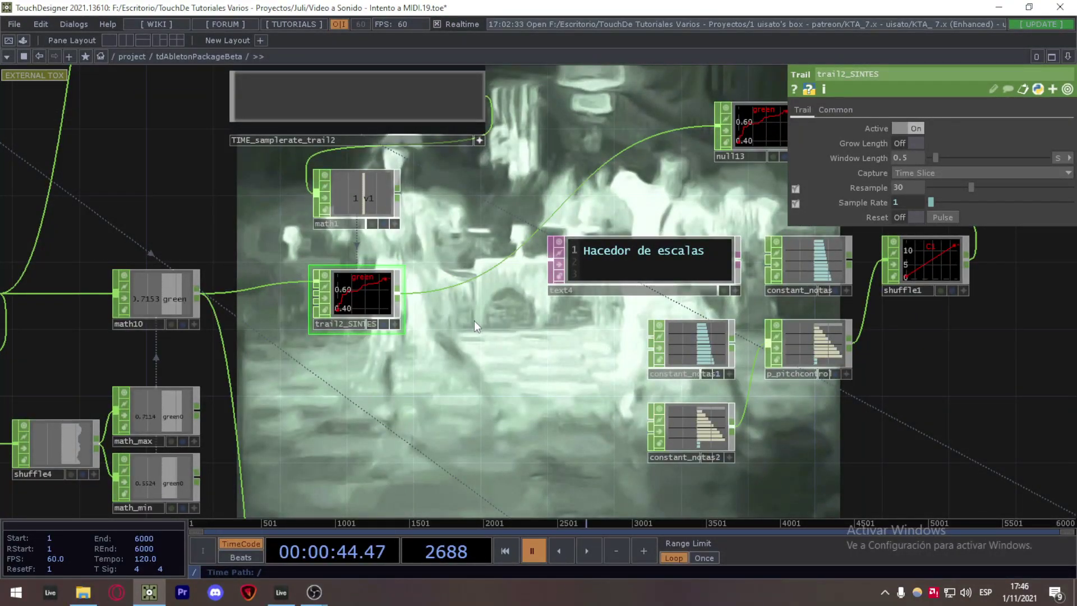
pyautogui.scroll(-3, 474, 320)
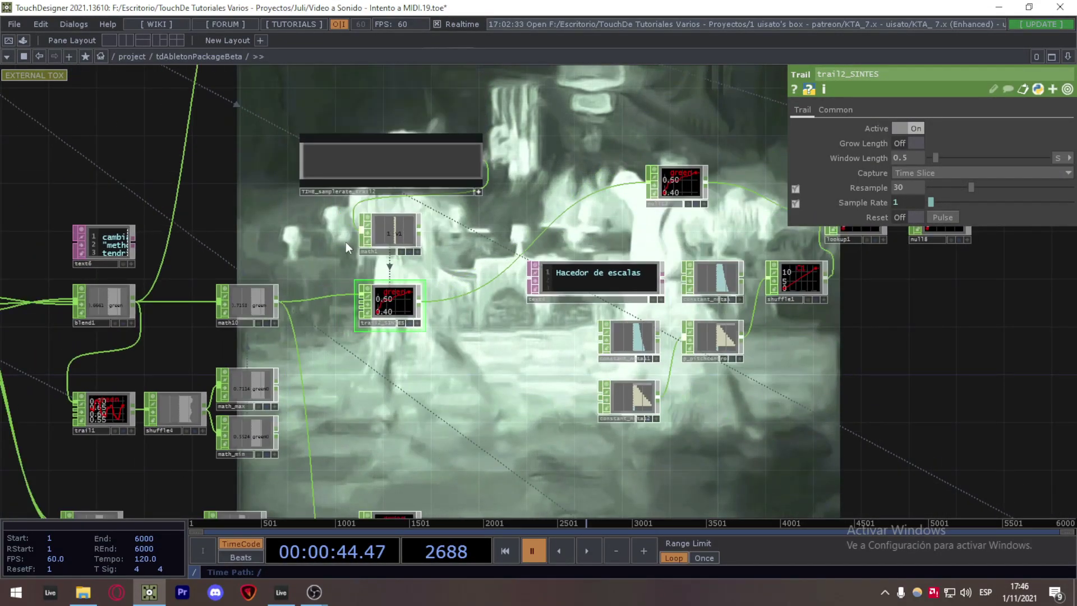
pyautogui.scroll(3, 336, 250)
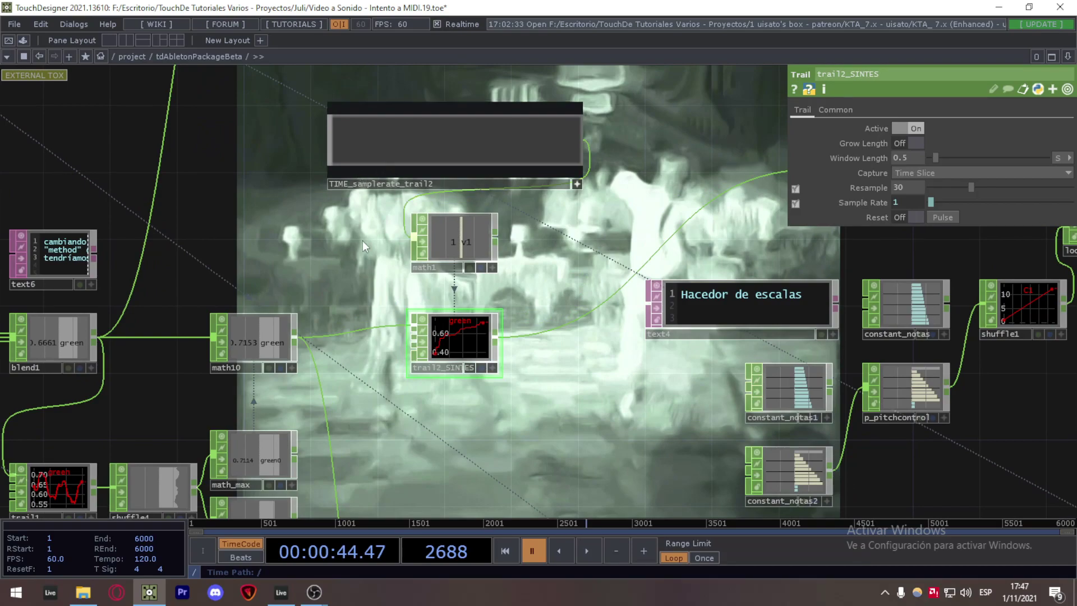
pyautogui.moveTo(593, 411); pyautogui.dragTo(548, 386)
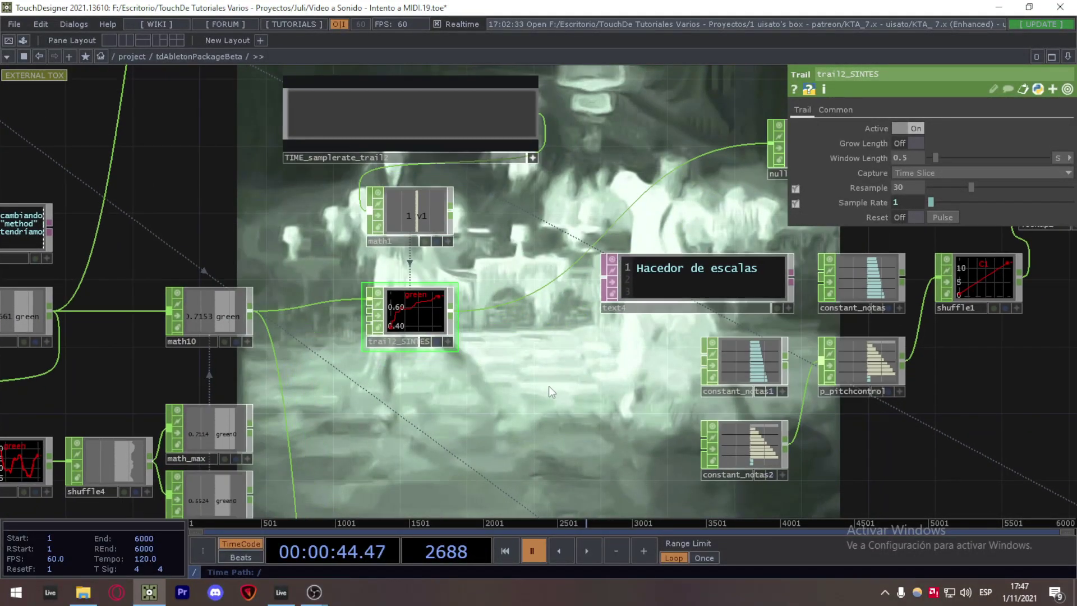
pyautogui.scroll(-2, 548, 386)
pyautogui.scroll(4, 960, 334)
# Follow the signal from trail2_SINTES through null13, lookup1 and null8 to MIDI_1.
pyautogui.moveTo(965, 330); pyautogui.dragTo(832, 356)
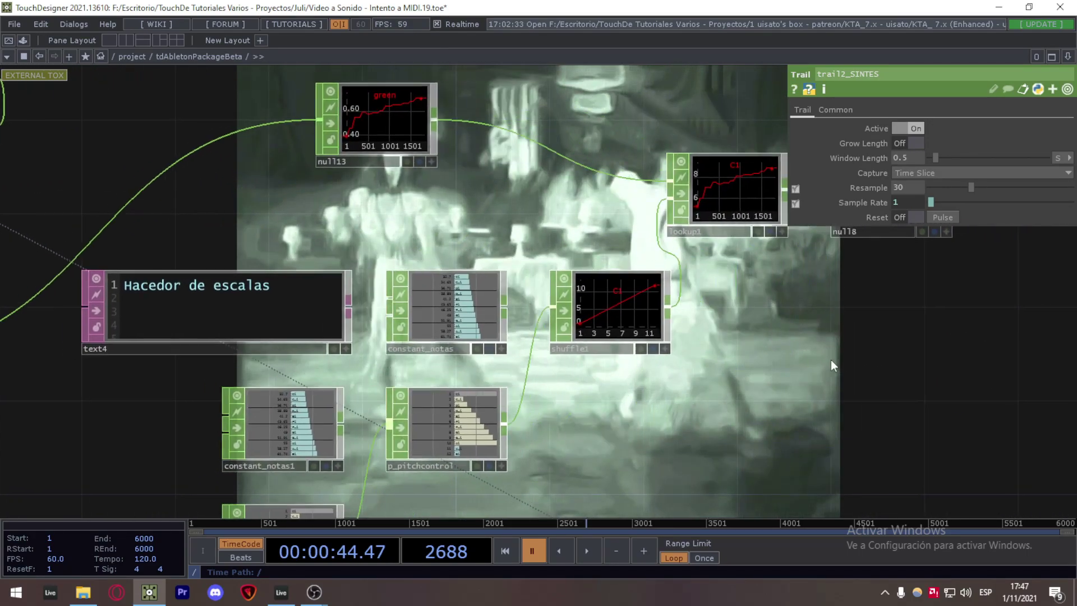
pyautogui.scroll(-2, 698, 366)
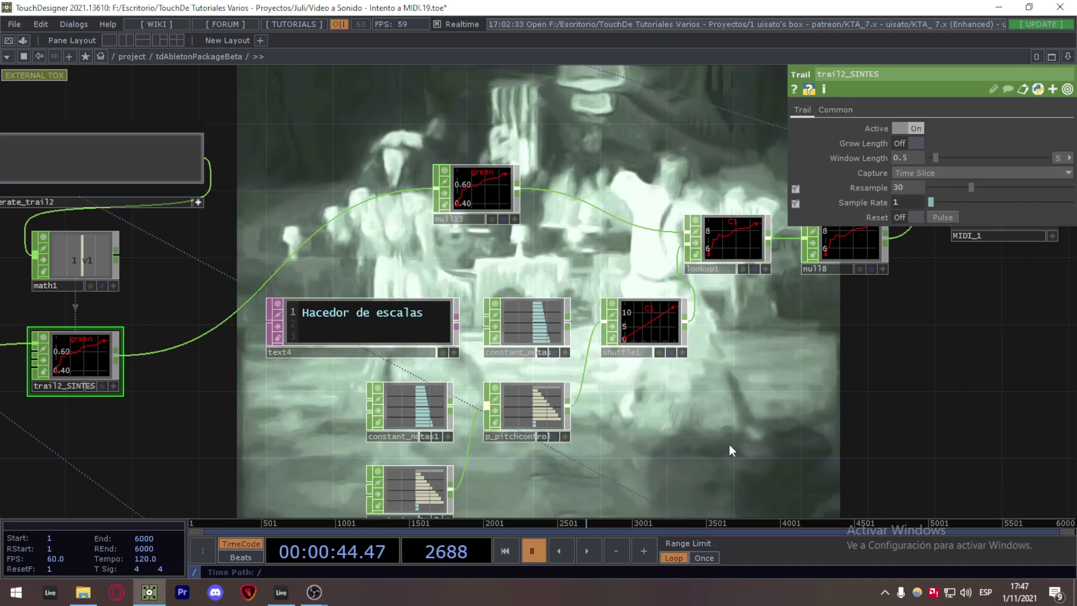
pyautogui.moveTo(729, 445); pyautogui.dragTo(923, 375)
pyautogui.scroll(-2, 923, 375)
pyautogui.moveTo(560, 378); pyautogui.dragTo(458, 378)
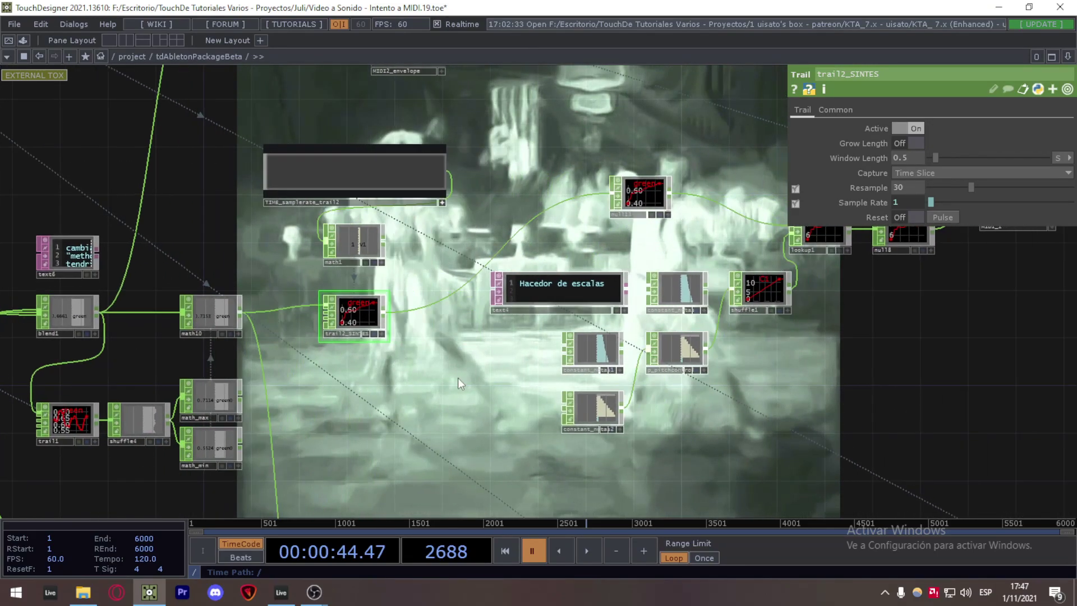
pyautogui.moveTo(906, 334); pyautogui.dragTo(628, 353)
pyautogui.scroll(1, 608, 339)
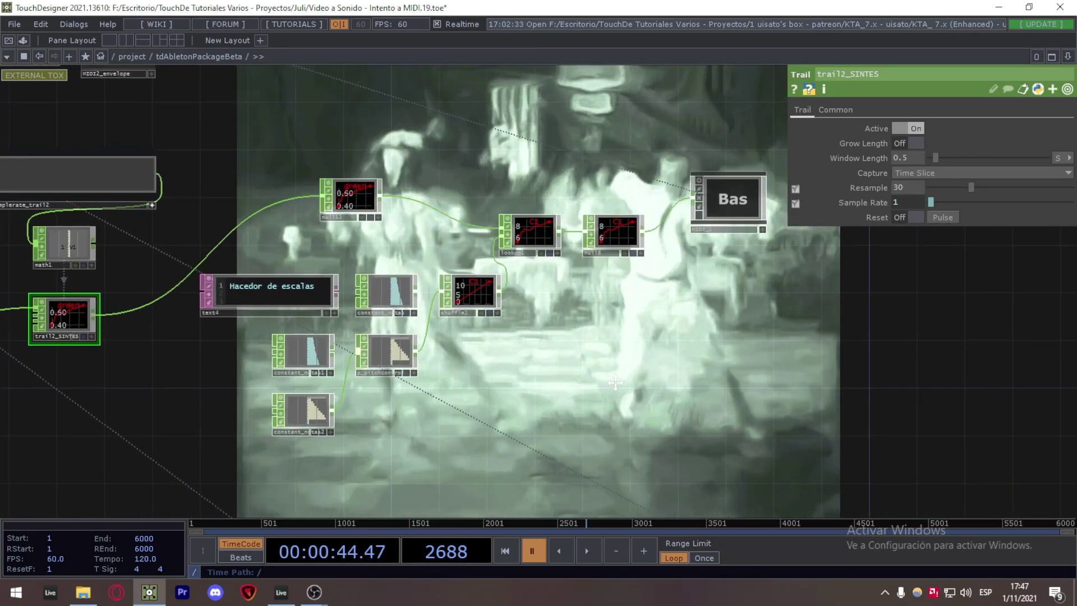
pyautogui.scroll(-2, 608, 377)
pyautogui.scroll(2, 608, 377)
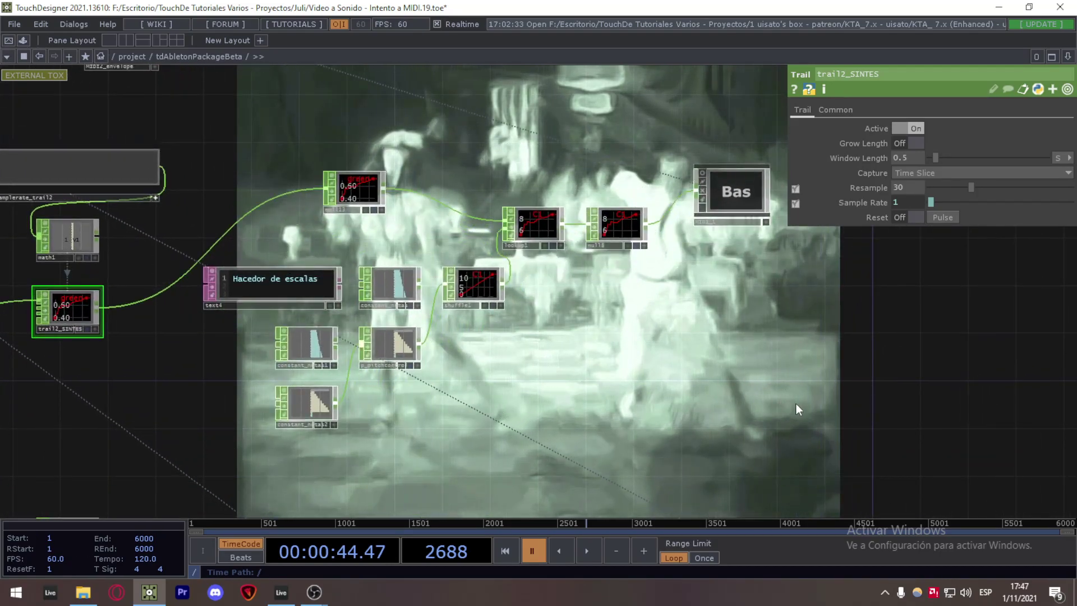
# Locate the parallel note branches below the first one and box-select the whole second branch ending in MIDI_2.
pyautogui.moveTo(120, 485); pyautogui.dragTo(520, 288)
pyautogui.scroll(-3, 521, 288)
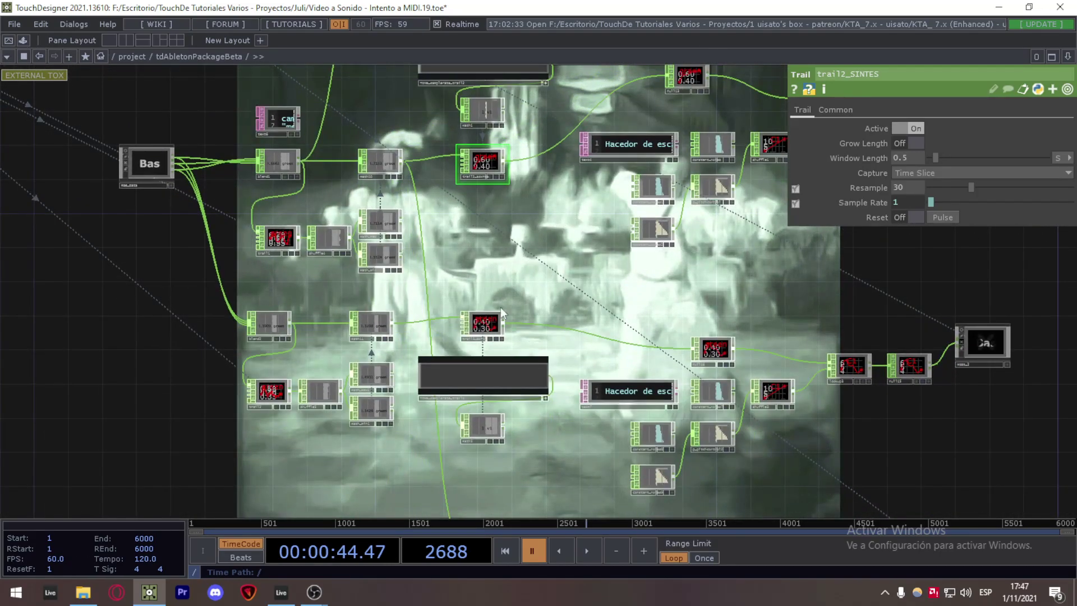
pyautogui.moveTo(196, 440); pyautogui.dragTo(129, 351)
pyautogui.scroll(-3, 391, 297)
pyautogui.moveTo(814, 370)
pyautogui.mouseDown(button='right')
pyautogui.moveTo(306, 204)
pyautogui.moveTo(174, 220)
pyautogui.mouseUp(button='right')
# Enter the MIDI_2 component and select abletonMIDI1 to check its Ableton track and device settings.
pyautogui.scroll(5, 527, 277)
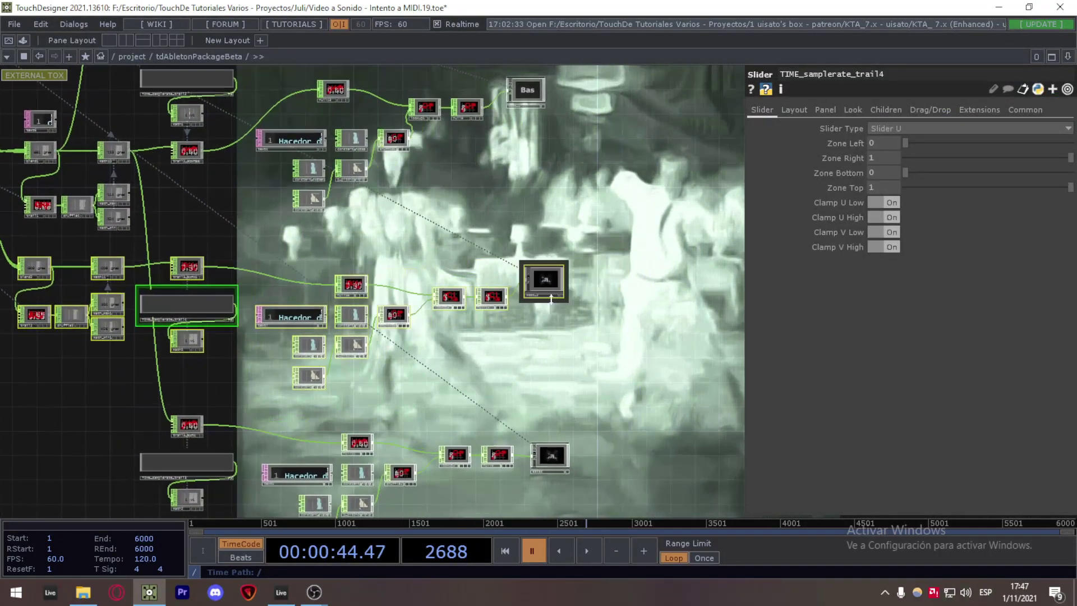
pyautogui.scroll(5, 505, 255)
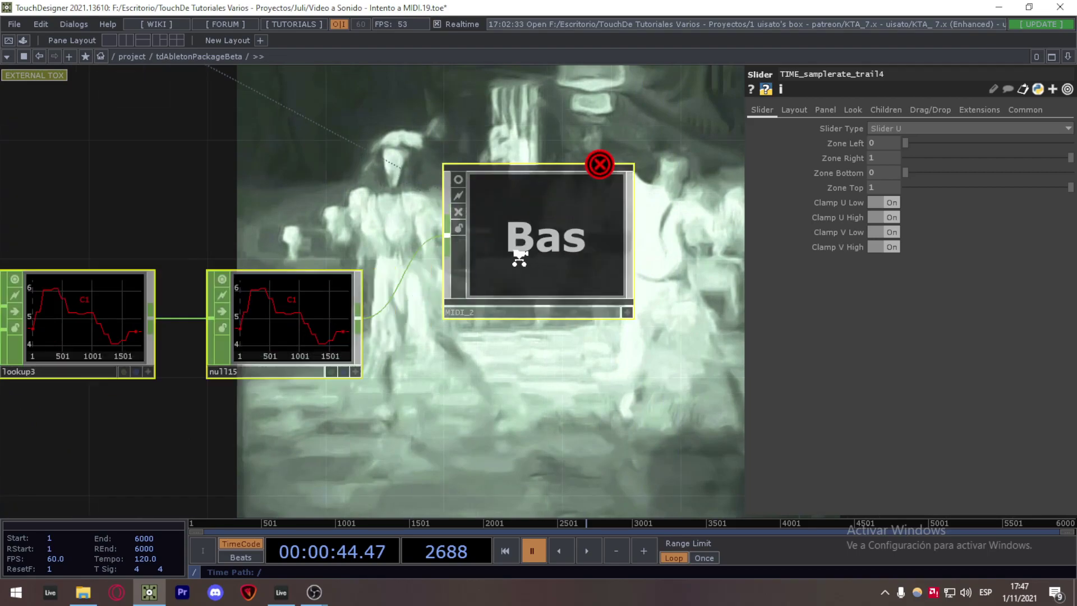
pyautogui.scroll(5, 566, 291)
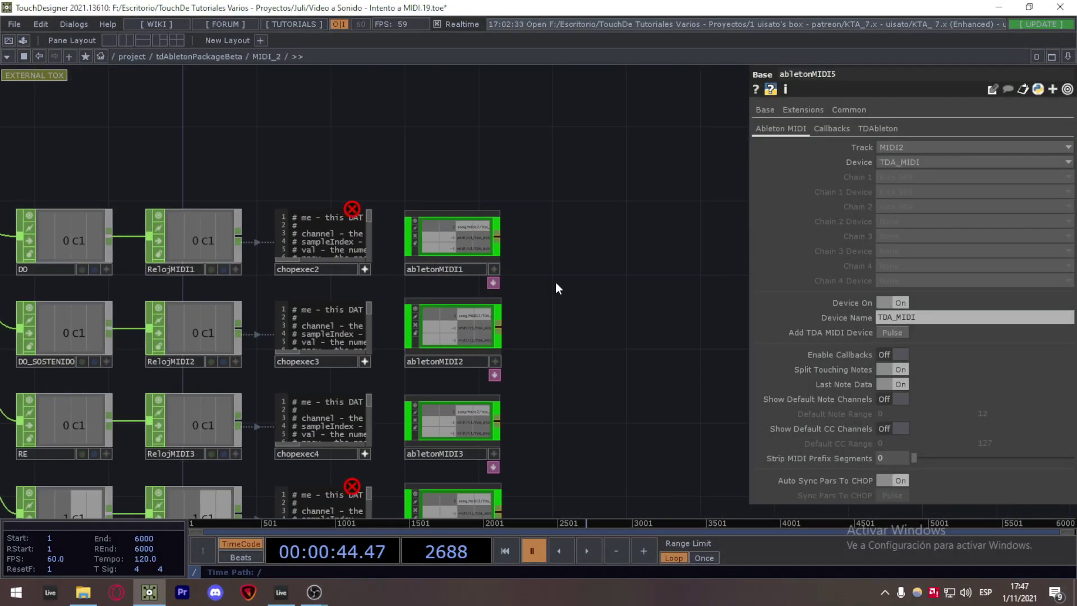
pyautogui.scroll(2, 214, 138)
pyautogui.moveTo(146, 116); pyautogui.dragTo(450, 483, button='right')
pyautogui.click(531, 177)
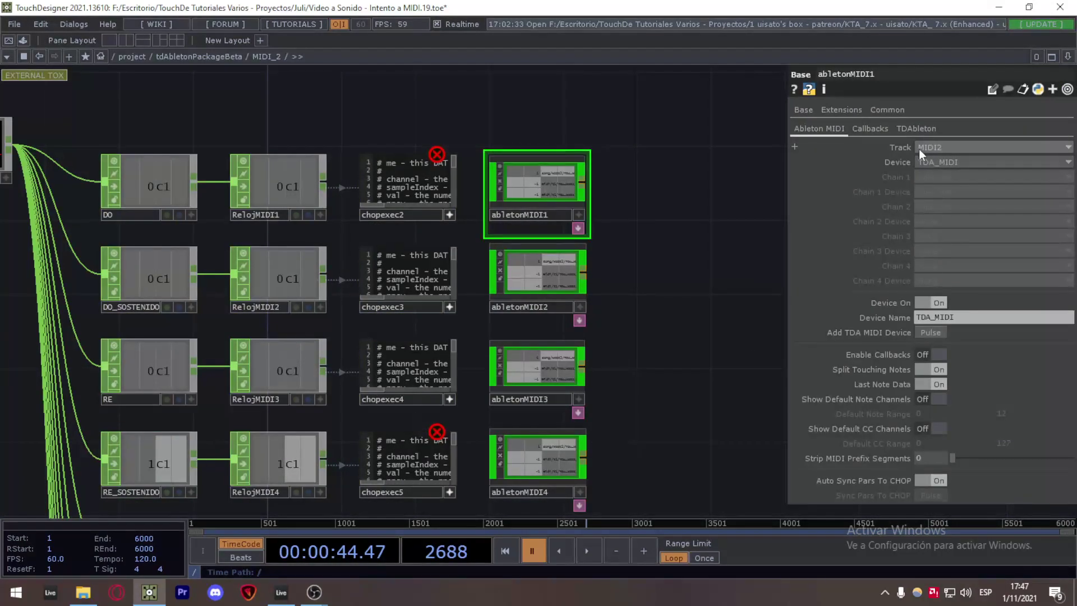
# Switch to Ableton Live to view the MIDI2 track's device chain, and return to TouchDesigner's parent network outside MIDI_2.
pyautogui.click(282, 592)
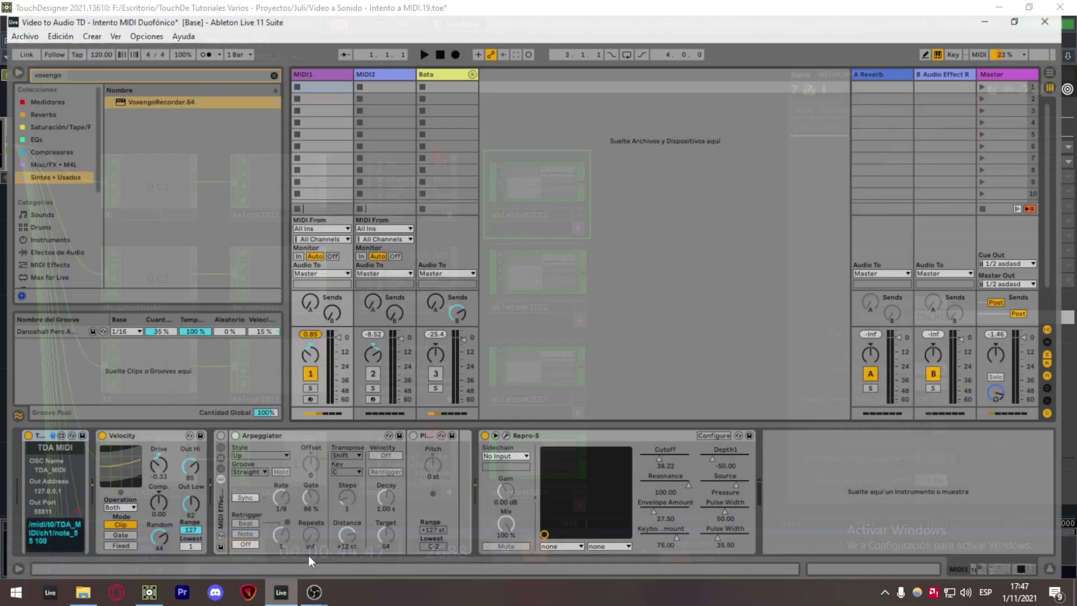
pyautogui.click(368, 59)
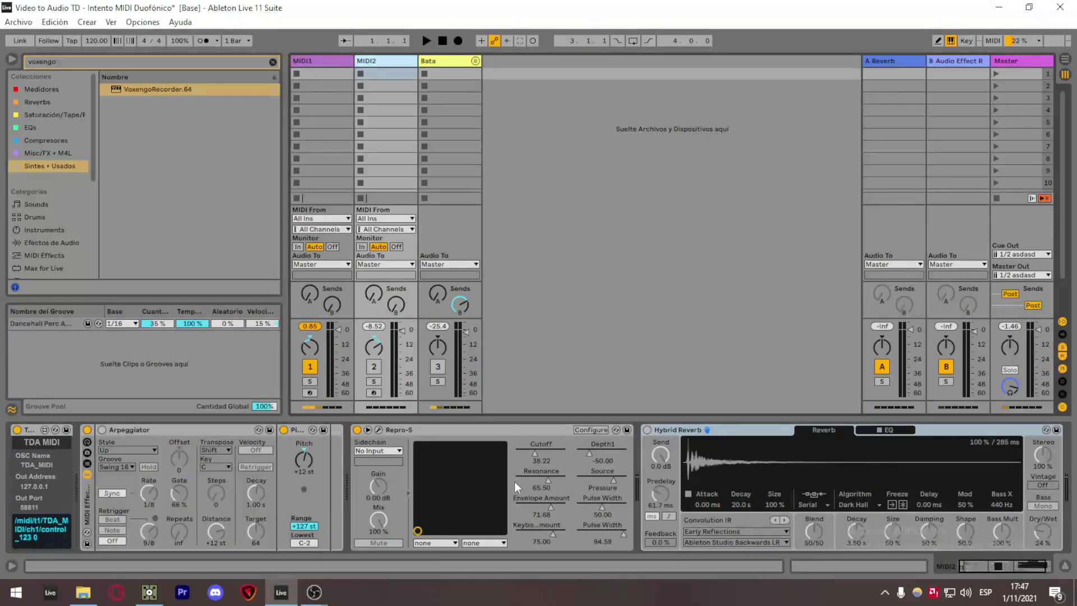
pyautogui.click(149, 591)
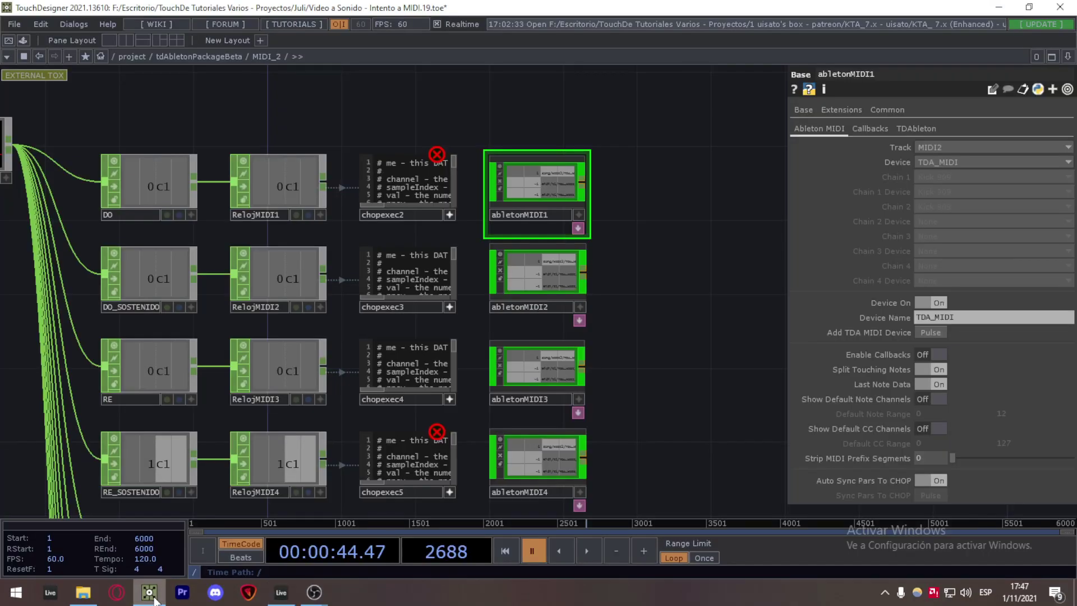
pyautogui.scroll(-5, 695, 261)
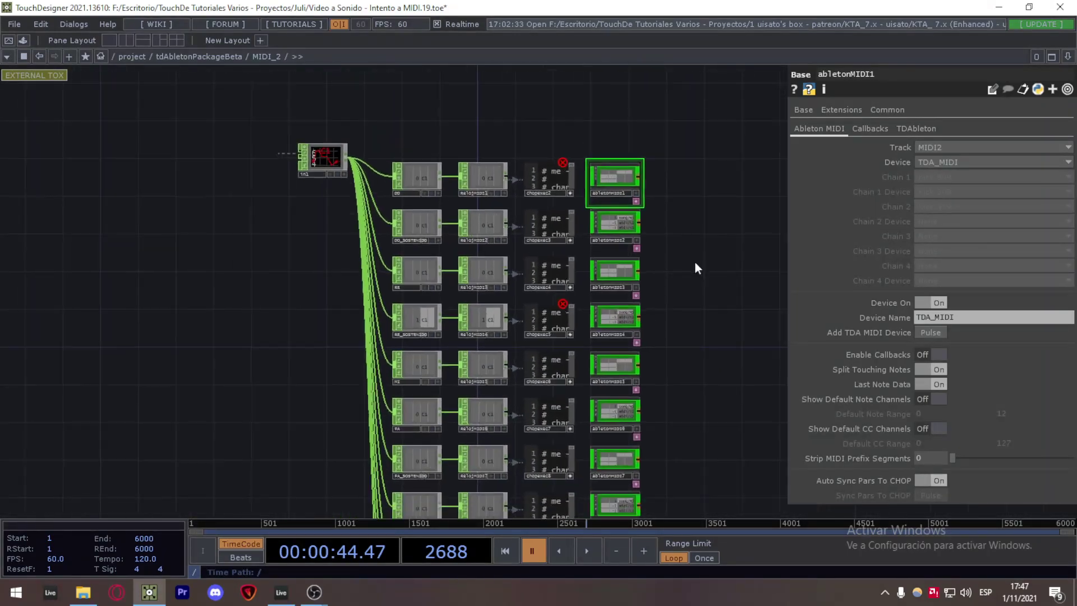
pyautogui.scroll(-3, 657, 281)
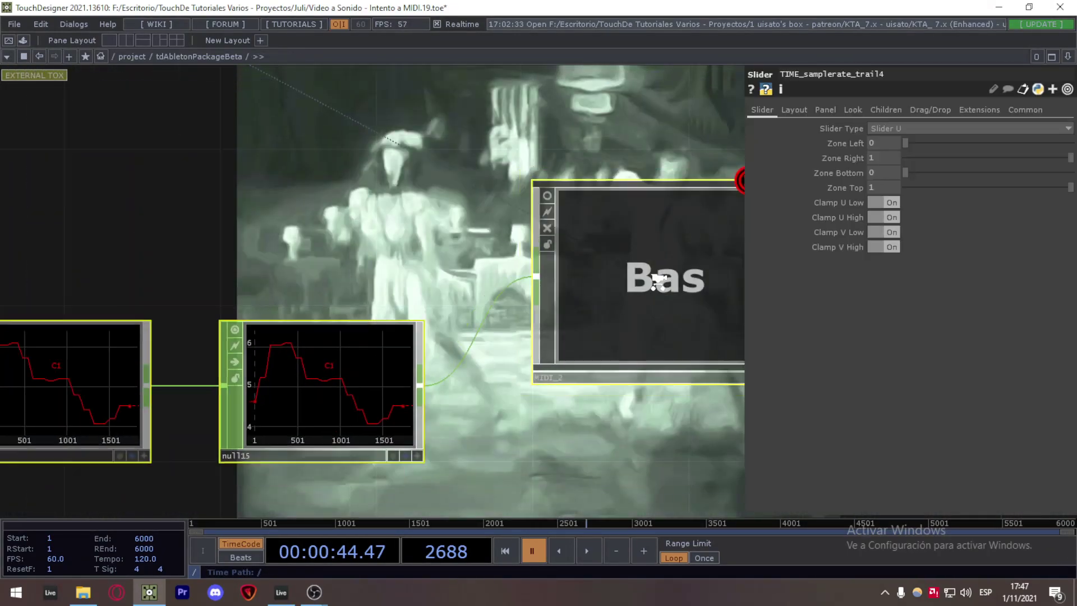
# Compare the Method settings of the blend2 and blend1 nodes fed by RGB_Data.
pyautogui.moveTo(657, 386); pyautogui.dragTo(246, 447)
pyautogui.scroll(5, 331, 326)
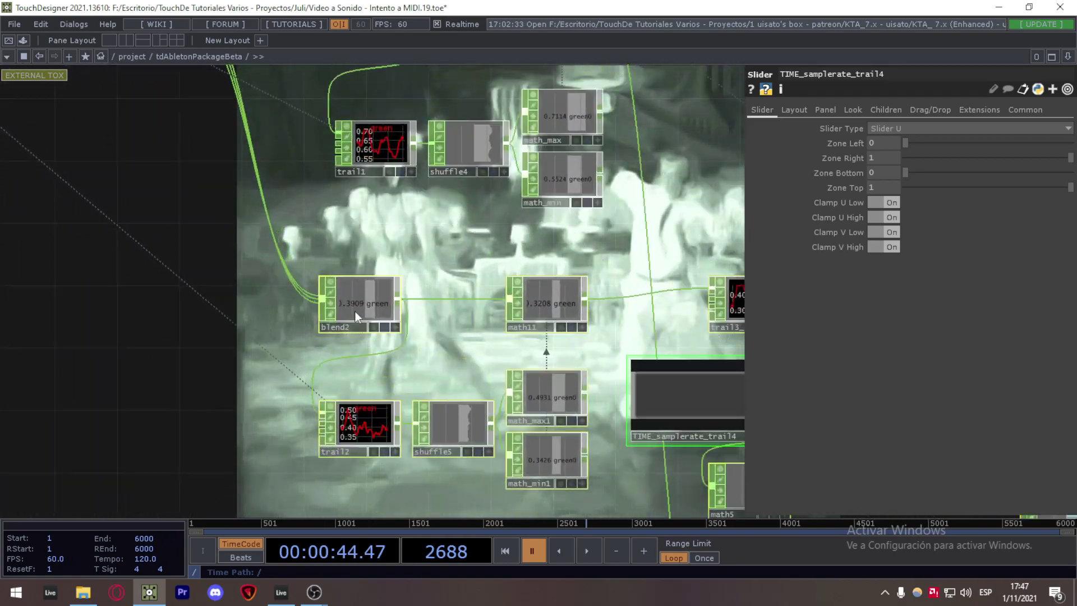
pyautogui.click(355, 311)
pyautogui.moveTo(296, 313); pyautogui.dragTo(208, 354)
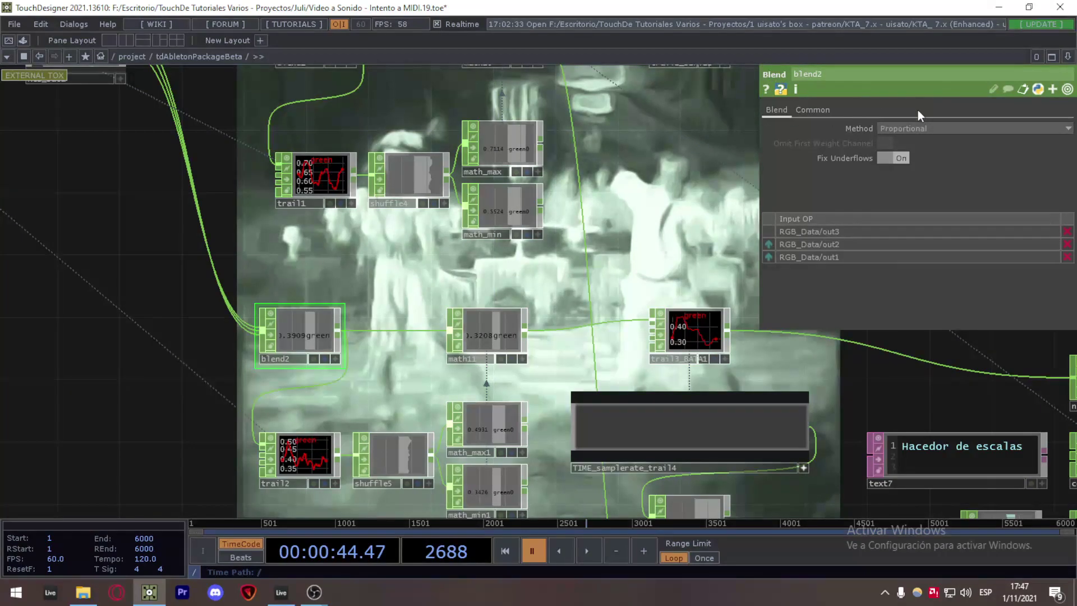
pyautogui.moveTo(291, 240); pyautogui.dragTo(369, 354)
pyautogui.click(405, 144)
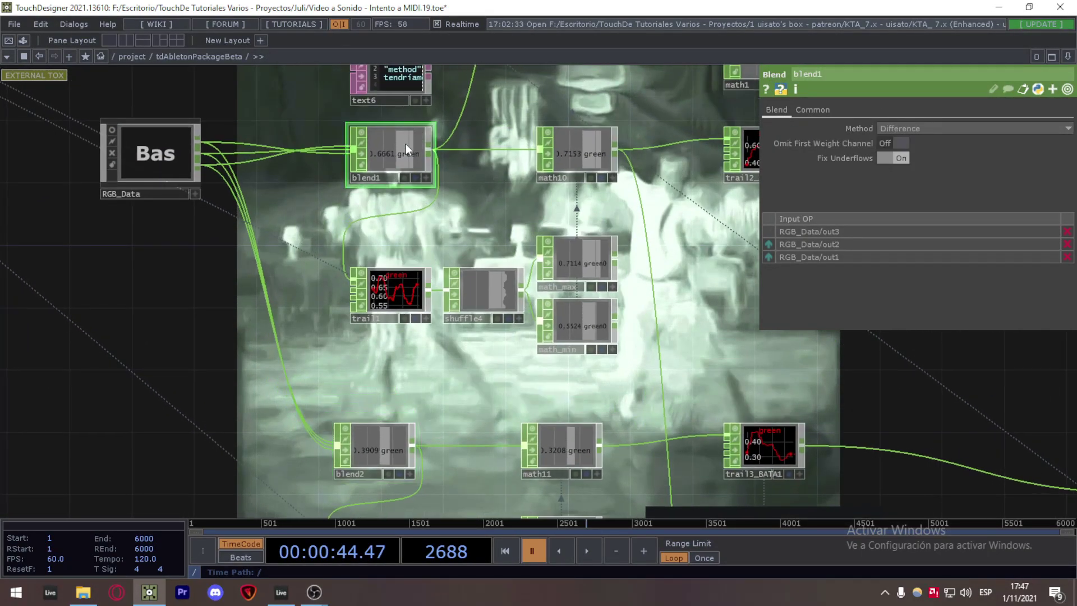
pyautogui.moveTo(463, 385); pyautogui.dragTo(433, 345)
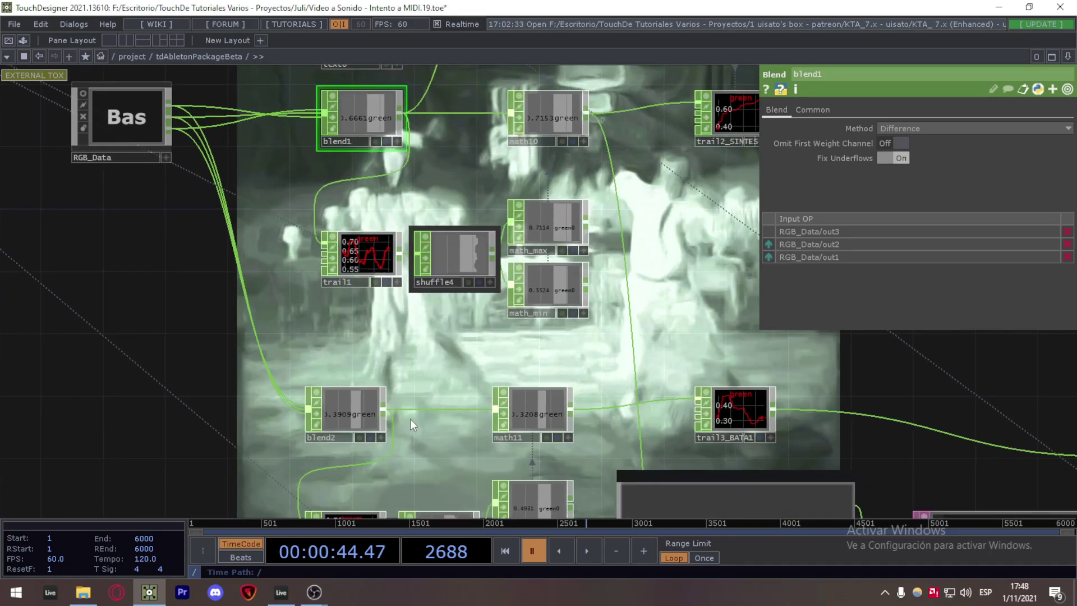
pyautogui.moveTo(367, 417); pyautogui.dragTo(317, 319)
pyautogui.click(337, 357)
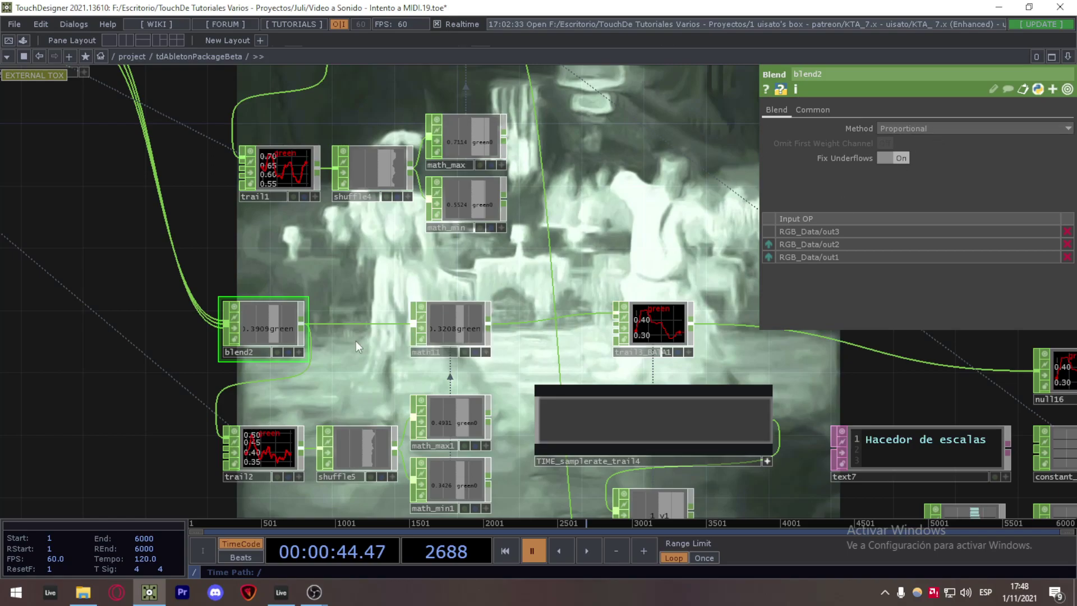
# Follow the second branch from blend2 through null16, lookup3 and null15, and select the MIDI_2 component at its end.
pyautogui.scroll(-3, 358, 339)
pyautogui.scroll(-2, 157, 339)
pyautogui.moveTo(670, 289); pyautogui.dragTo(533, 291)
pyautogui.scroll(2, 534, 291)
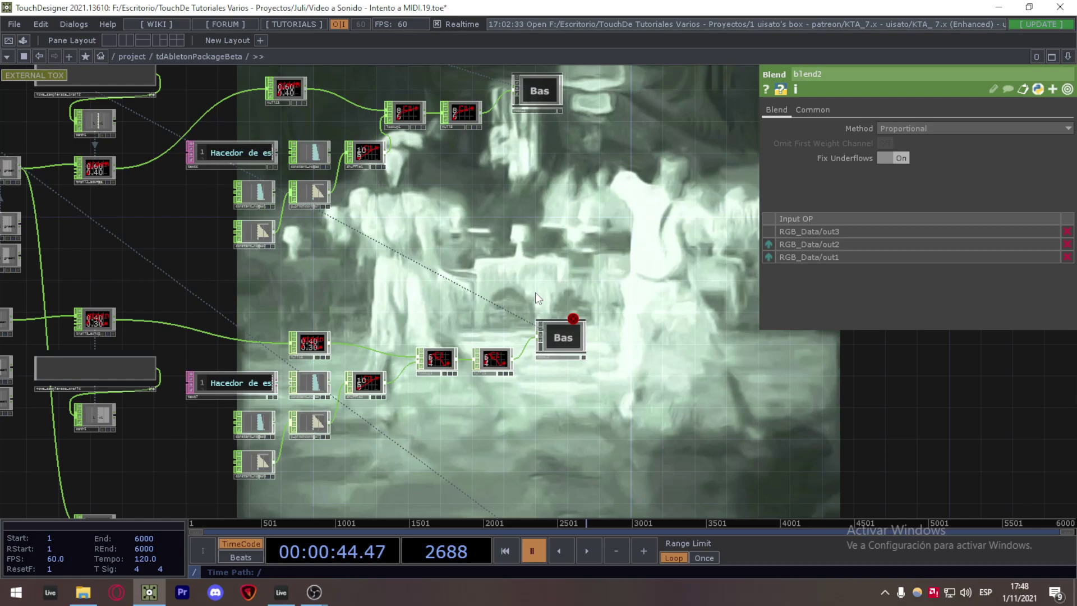
pyautogui.moveTo(170, 278); pyautogui.dragTo(240, 264)
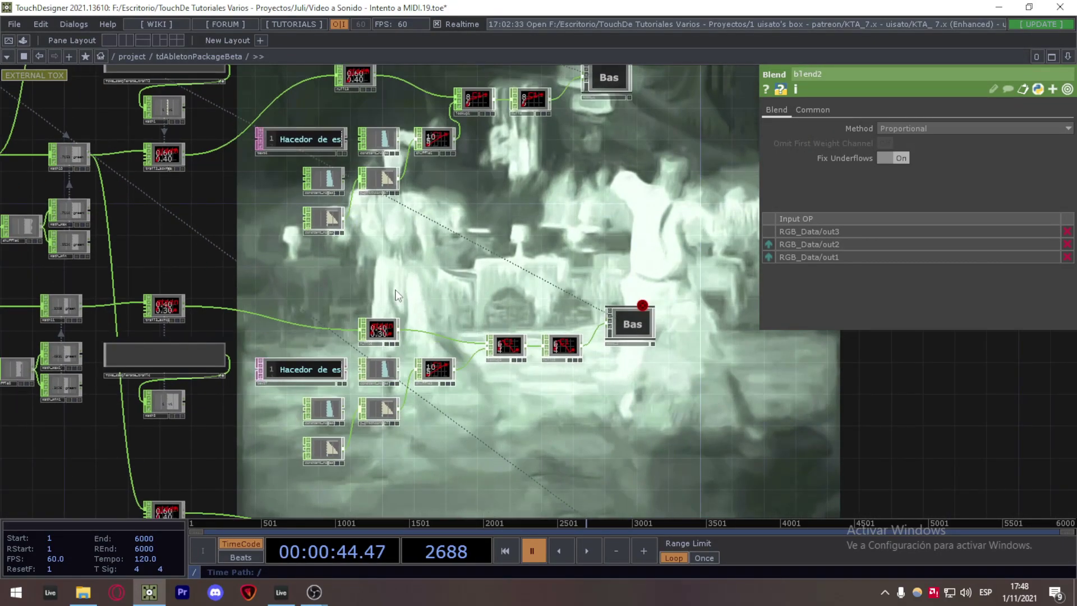
pyautogui.moveTo(655, 391); pyautogui.dragTo(563, 401)
pyautogui.scroll(3, 563, 402)
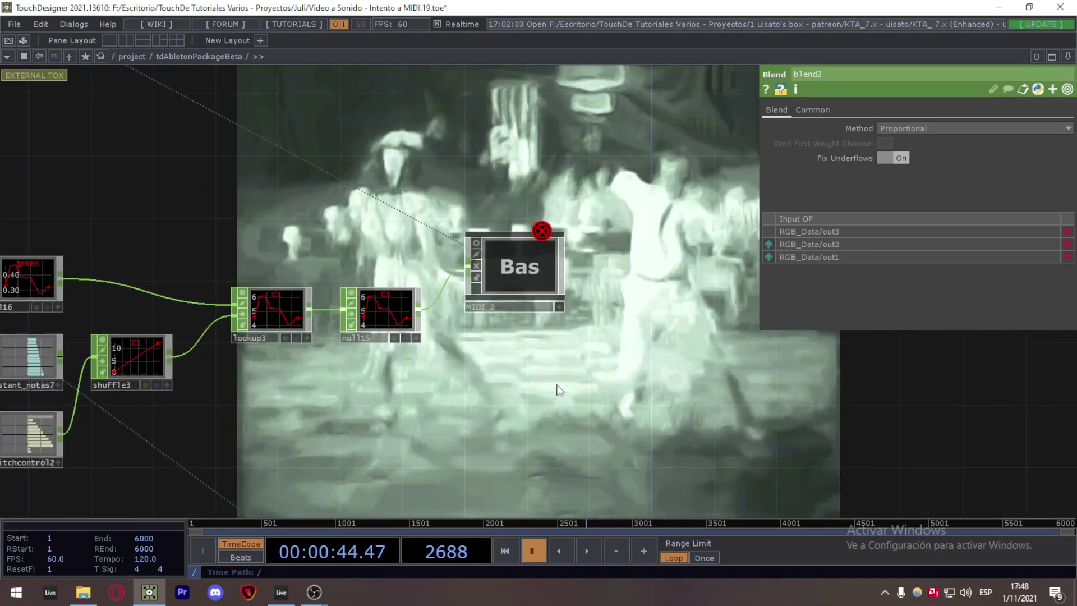
pyautogui.click(527, 295)
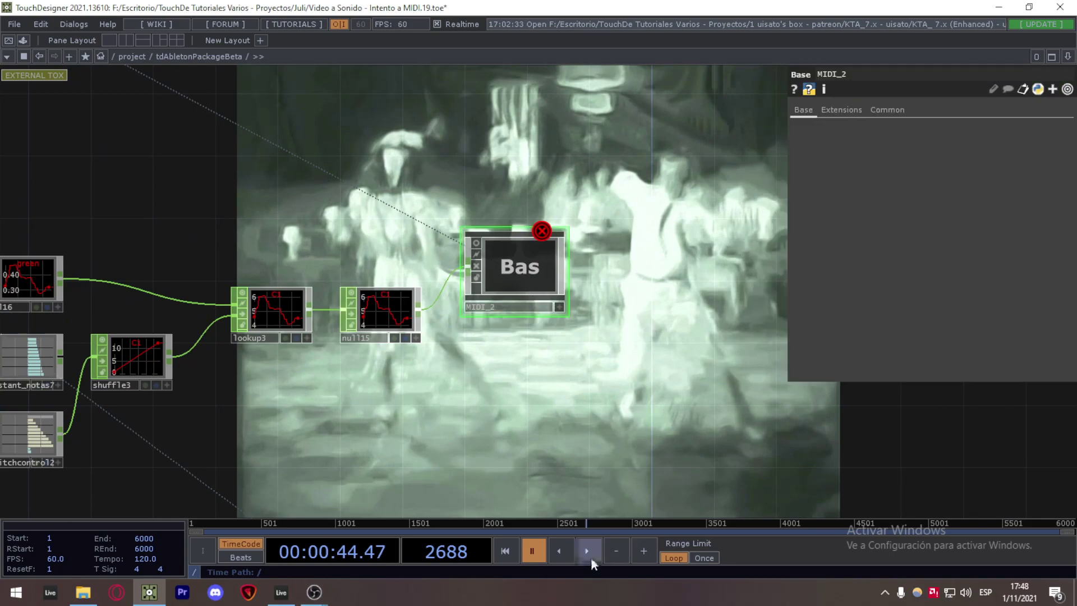
pyautogui.moveTo(607, 469); pyautogui.dragTo(627, 443)
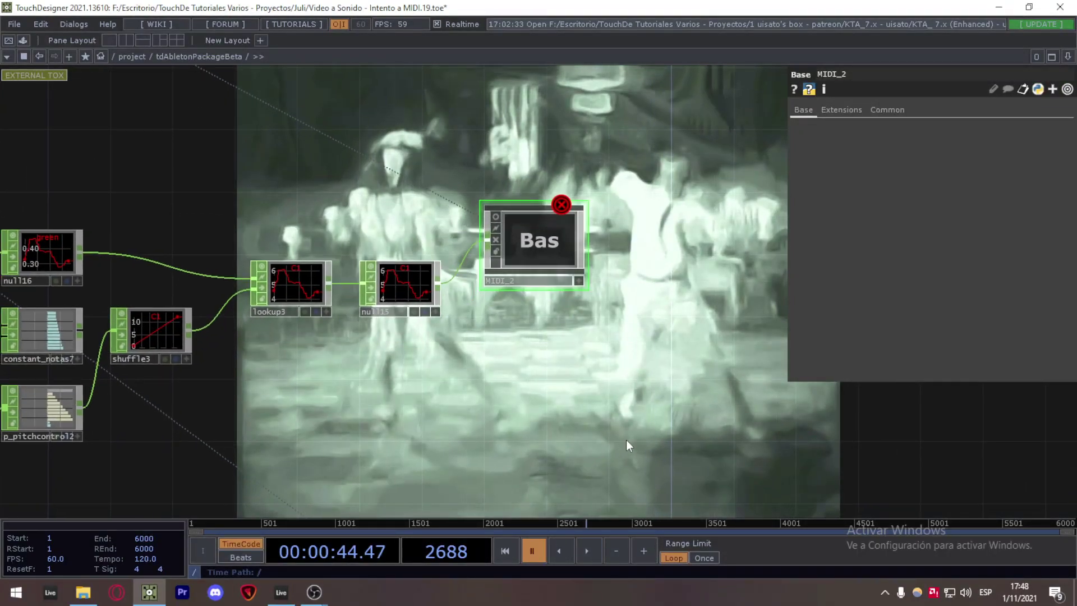
# Play the timeline with the MIDI2 track activated in Ableton Live, and pause playback again in TouchDesigner.
pyautogui.click(578, 549)
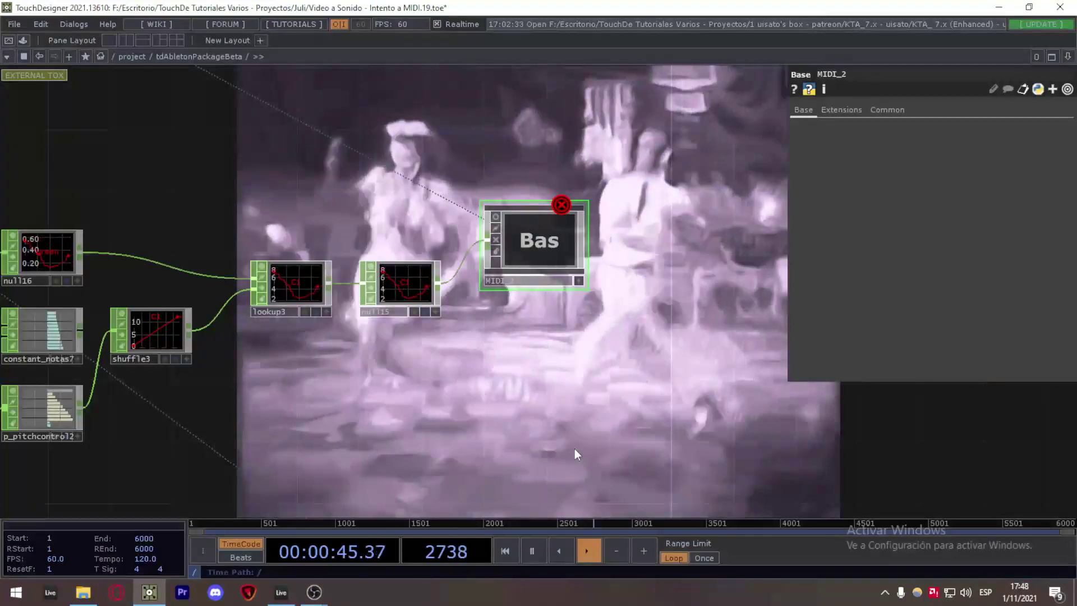
pyautogui.click(285, 598)
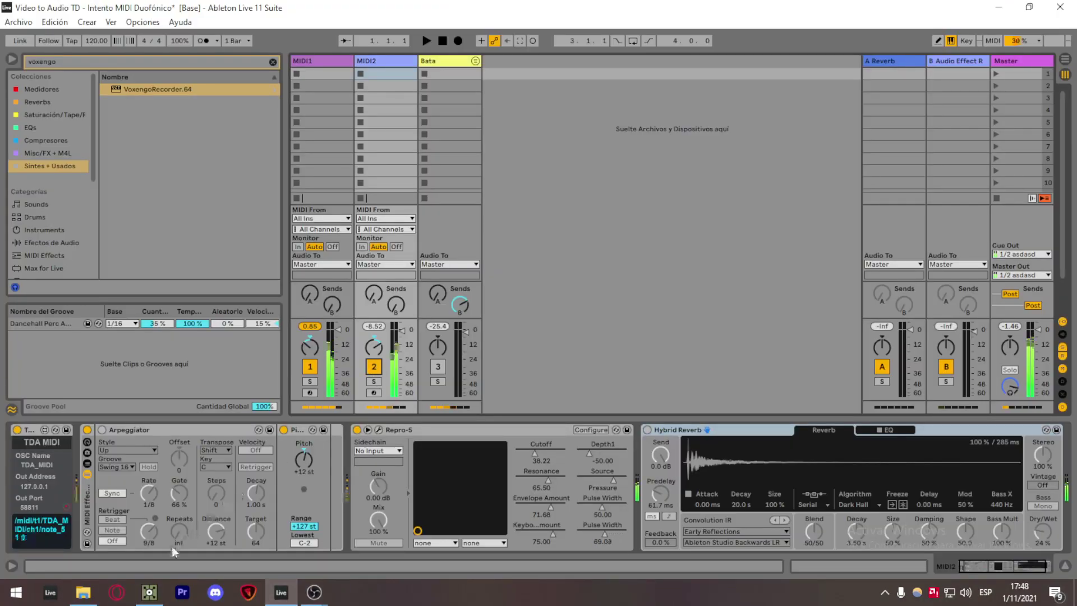
pyautogui.click(149, 596)
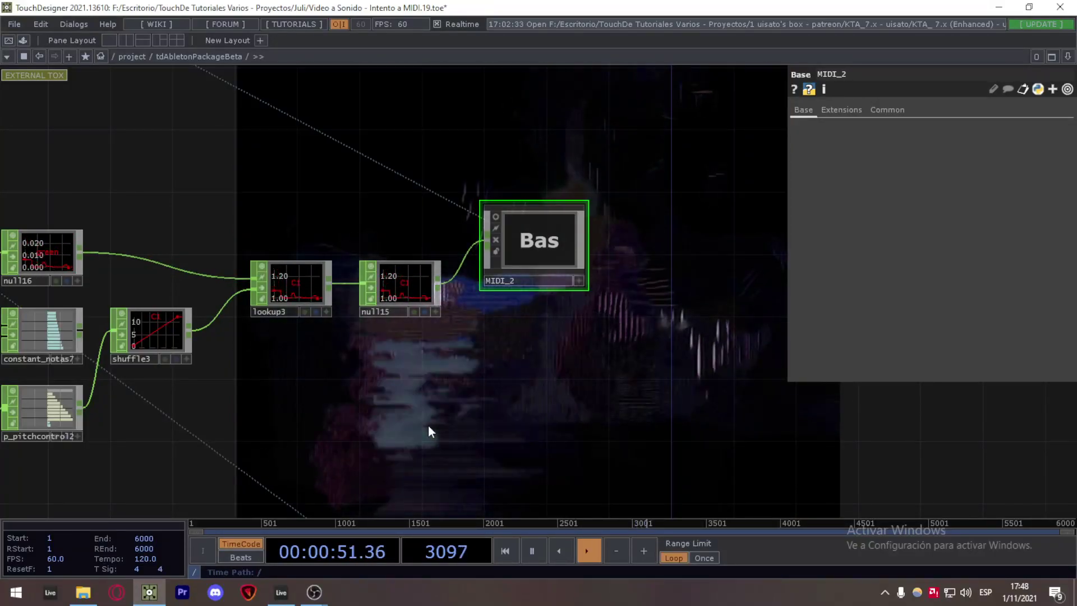
pyautogui.moveTo(440, 396); pyautogui.dragTo(492, 277)
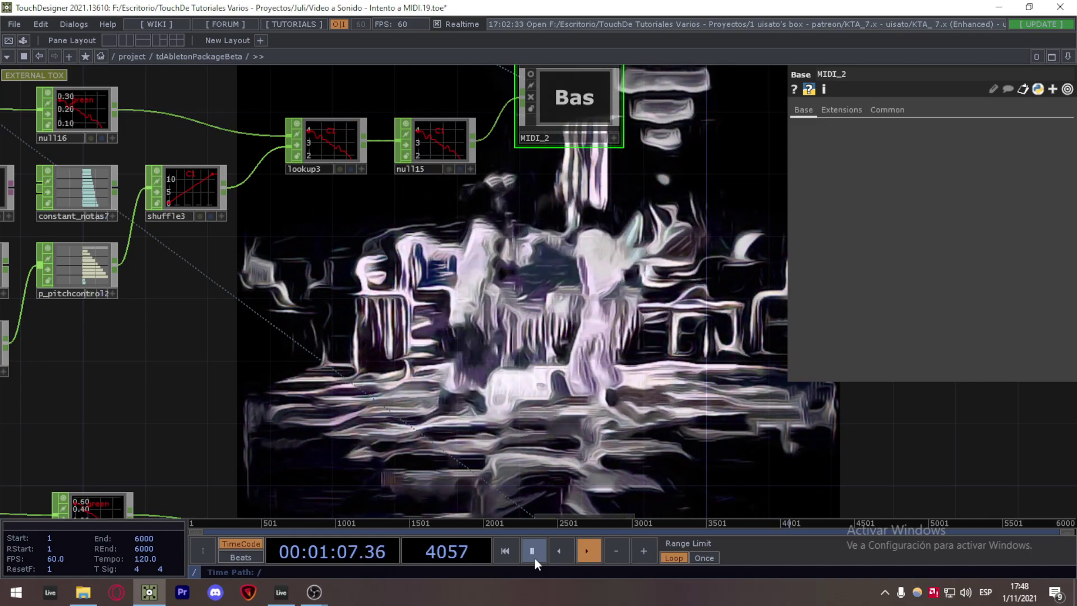
pyautogui.click(534, 558)
# Locate the second note branch and box-select its nodes from blend2 through null15.
pyautogui.moveTo(546, 250); pyautogui.dragTo(487, 380)
pyautogui.scroll(-3, 493, 385)
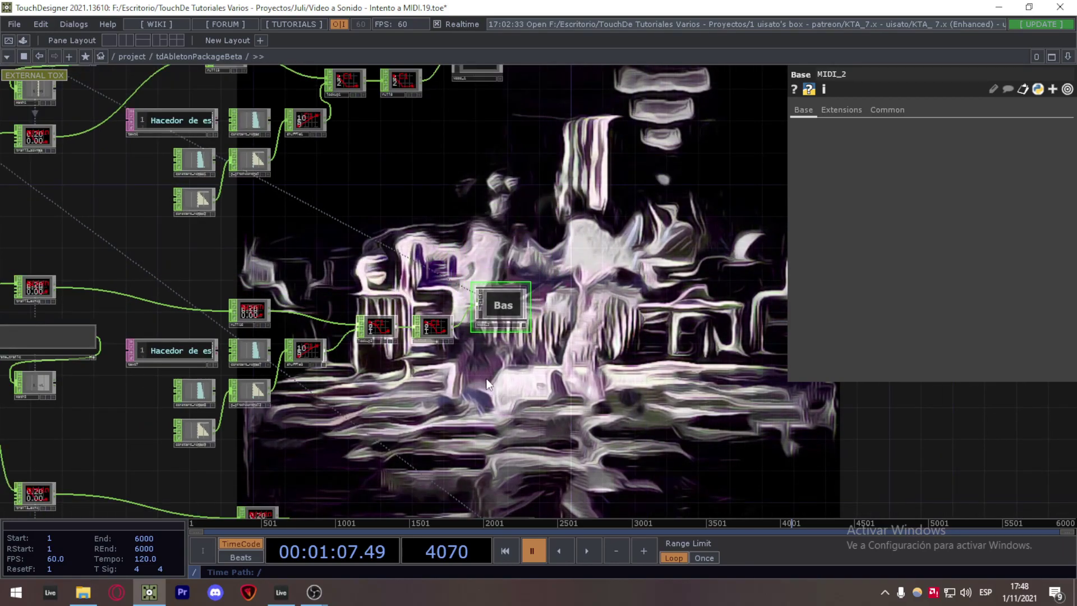
pyautogui.scroll(2, 471, 366)
pyautogui.moveTo(474, 366); pyautogui.dragTo(752, 342)
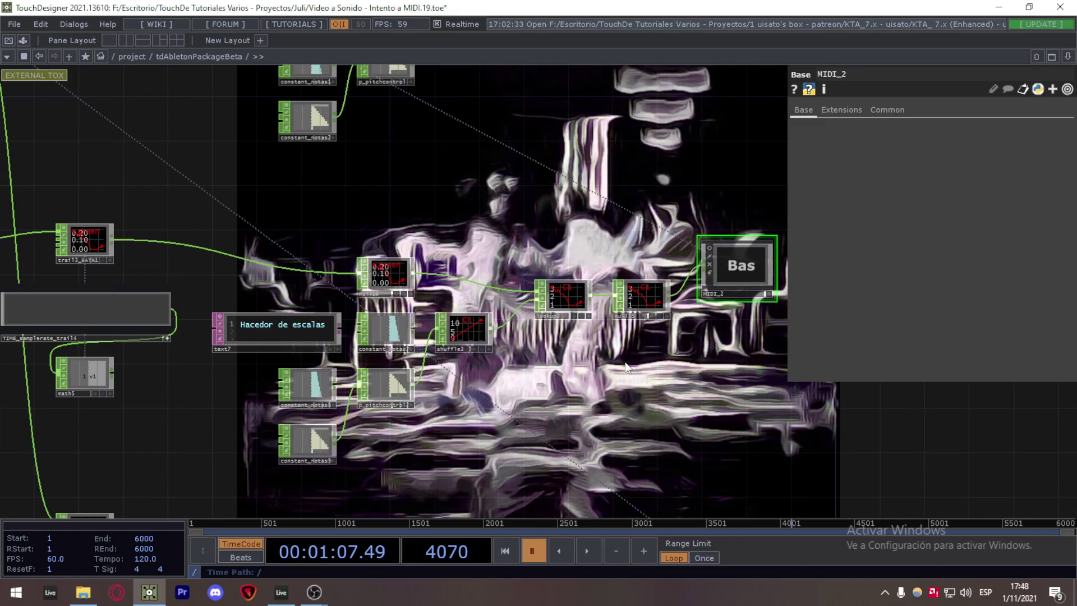
pyautogui.scroll(-3, 625, 364)
pyautogui.scroll(2, 625, 367)
pyautogui.moveTo(622, 382); pyautogui.dragTo(627, 359)
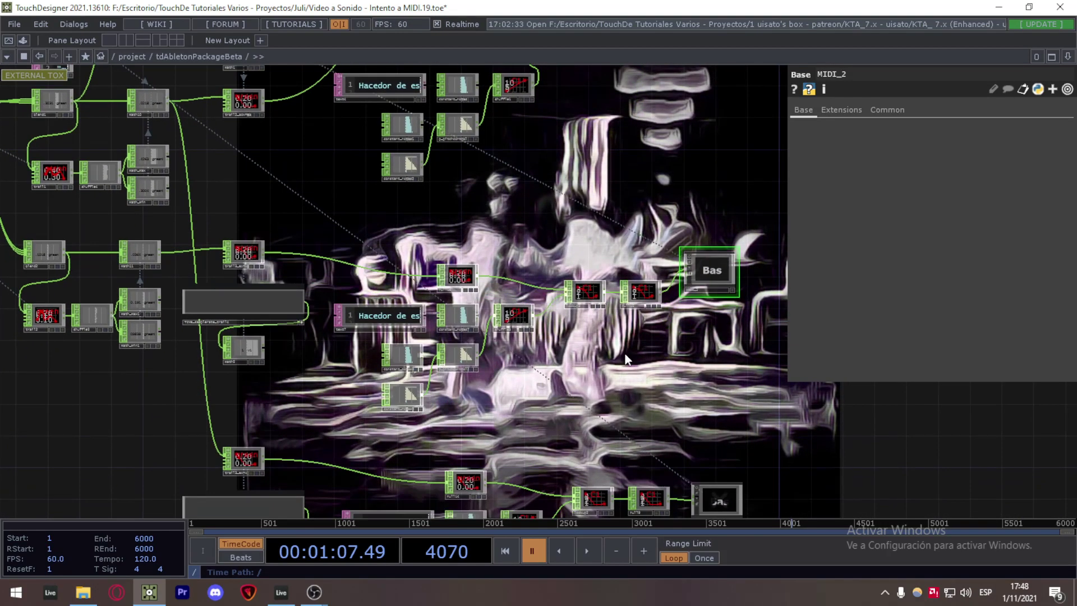
pyautogui.moveTo(116, 373); pyautogui.dragTo(238, 357)
pyautogui.moveTo(103, 379); pyautogui.dragTo(486, 276, button='right')
pyautogui.moveTo(763, 227); pyautogui.dragTo(762, 226, button='right')
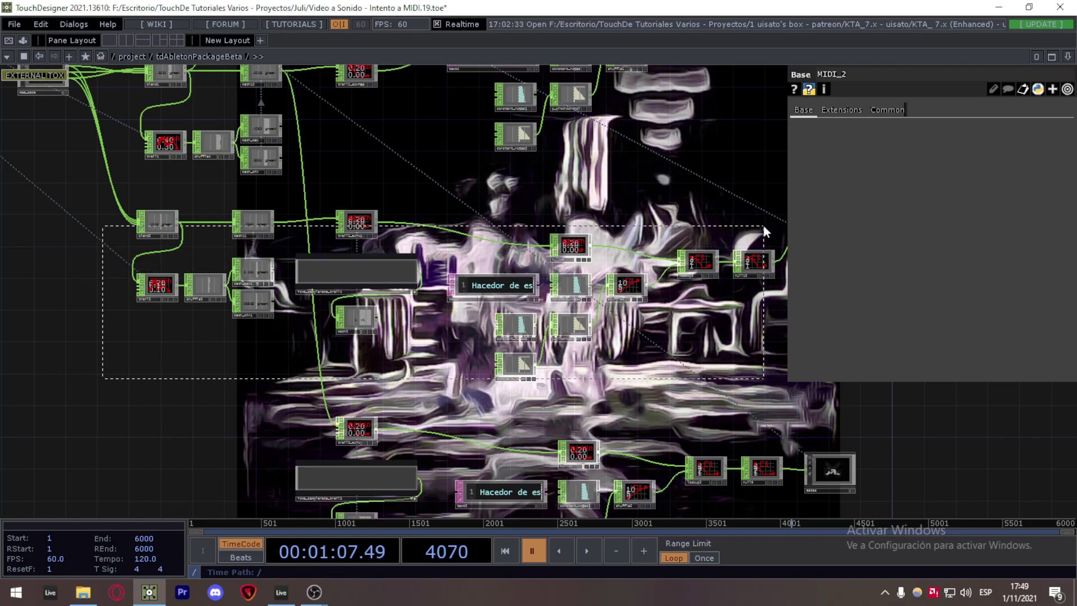
pyautogui.moveTo(712, 317); pyautogui.dragTo(612, 264)
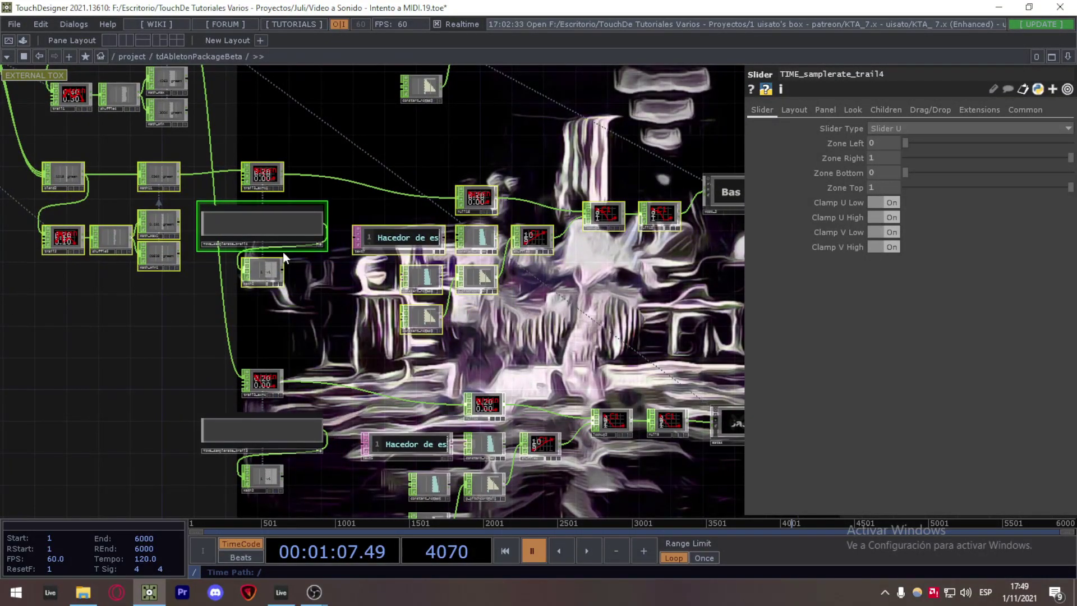
# Check the MIDI tracks in Ableton Live, and box-select the third branch with the TIME_samplerate_trail3 slider in TouchDesigner.
pyautogui.click(292, 600)
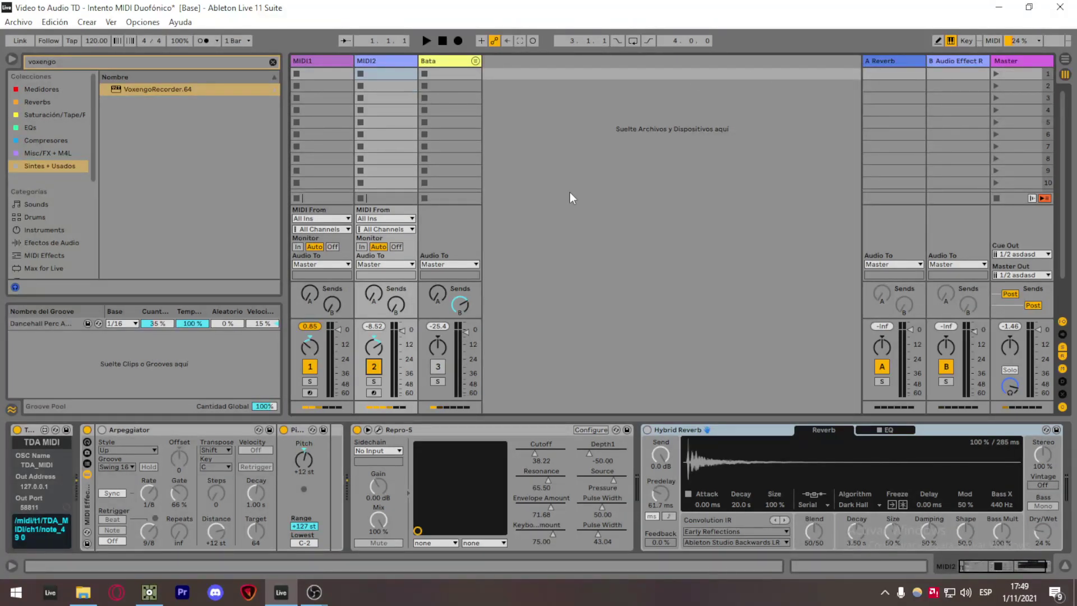
pyautogui.click(149, 602)
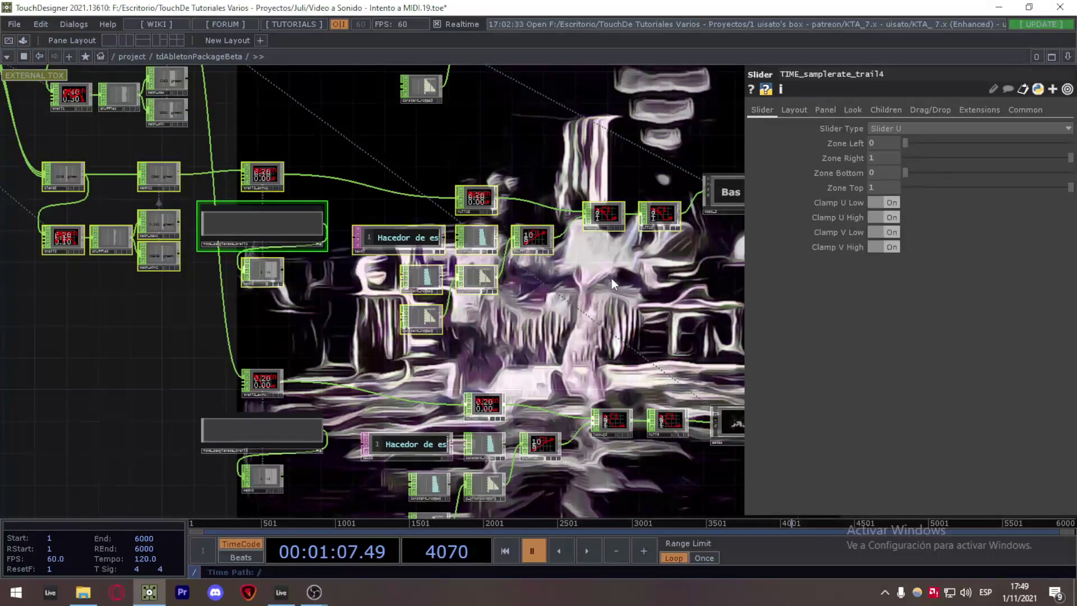
pyautogui.scroll(-3, 188, 364)
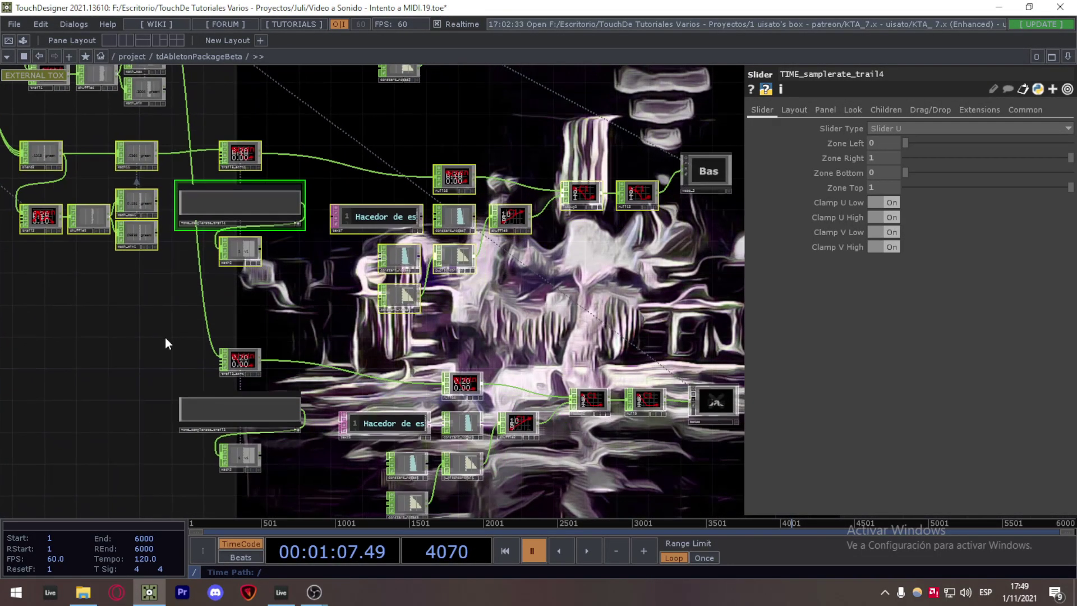
pyautogui.moveTo(528, 400); pyautogui.dragTo(555, 269)
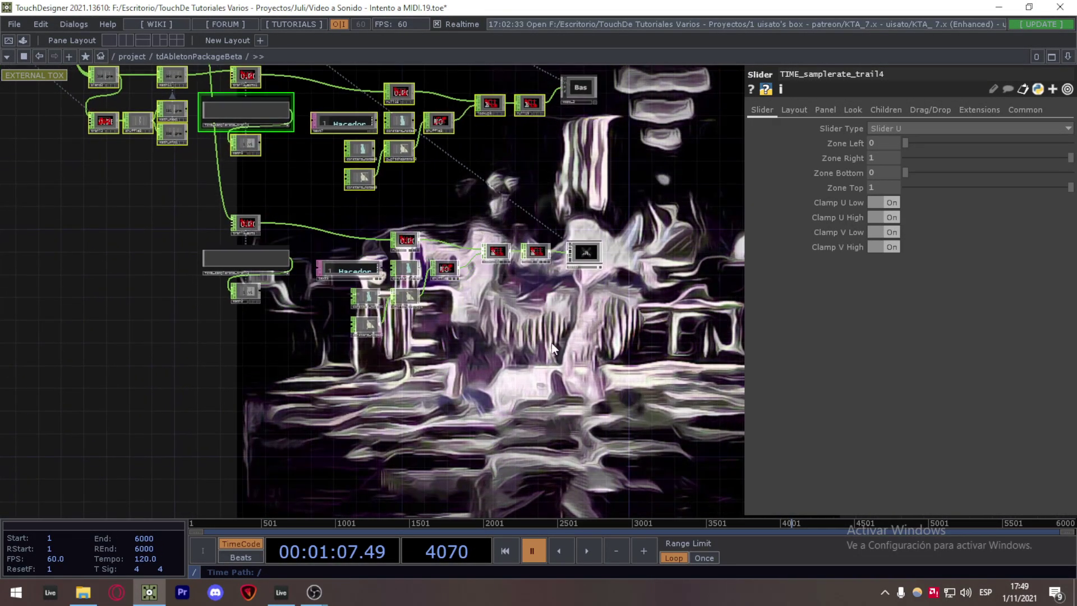
pyautogui.moveTo(560, 348); pyautogui.dragTo(426, 210, button='right')
pyautogui.moveTo(160, 229); pyautogui.dragTo(156, 379, button='right')
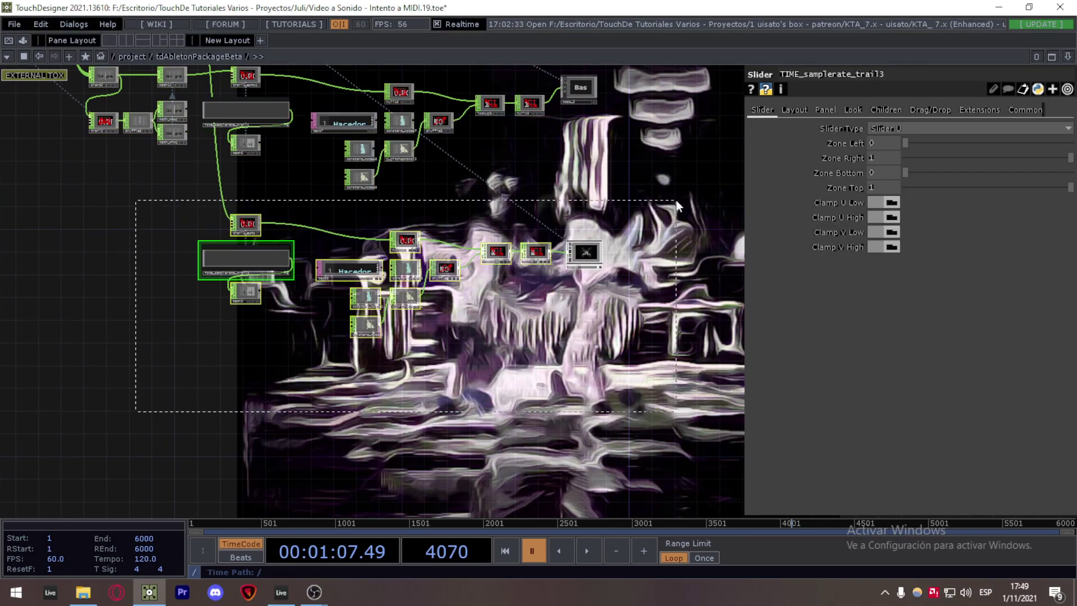
pyautogui.scroll(3, 603, 260)
pyautogui.moveTo(417, 374); pyautogui.dragTo(618, 306)
pyautogui.scroll(-5, 614, 134)
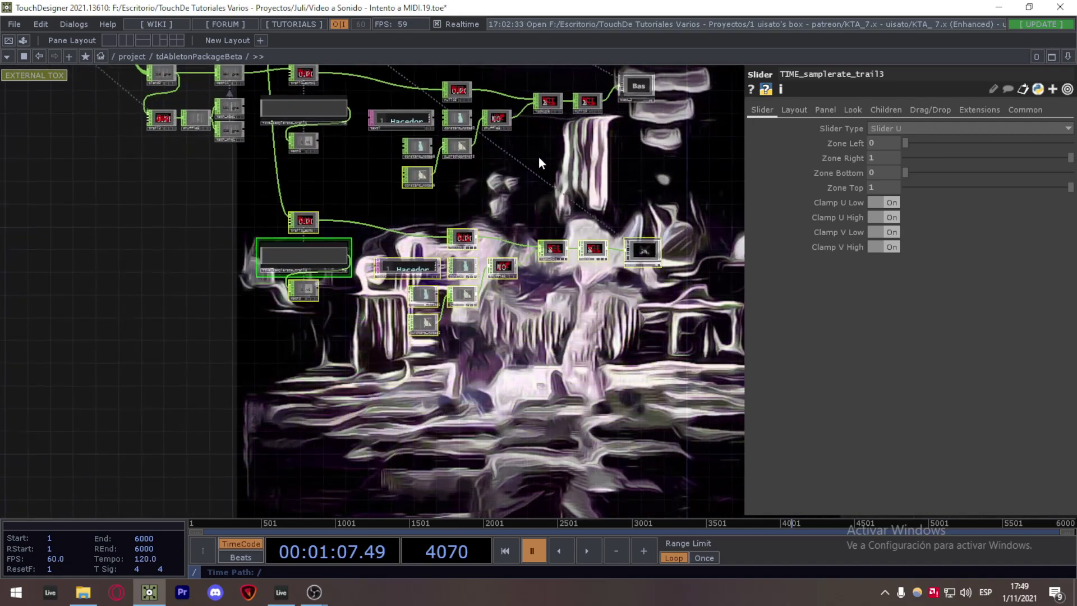
# Select blend1 to check its Difference method, and trace the math10 signal down to the third note branch.
pyautogui.moveTo(155, 265); pyautogui.dragTo(275, 389)
pyautogui.moveTo(246, 338); pyautogui.dragTo(221, 420)
pyautogui.scroll(4, 275, 178)
pyautogui.click(258, 159)
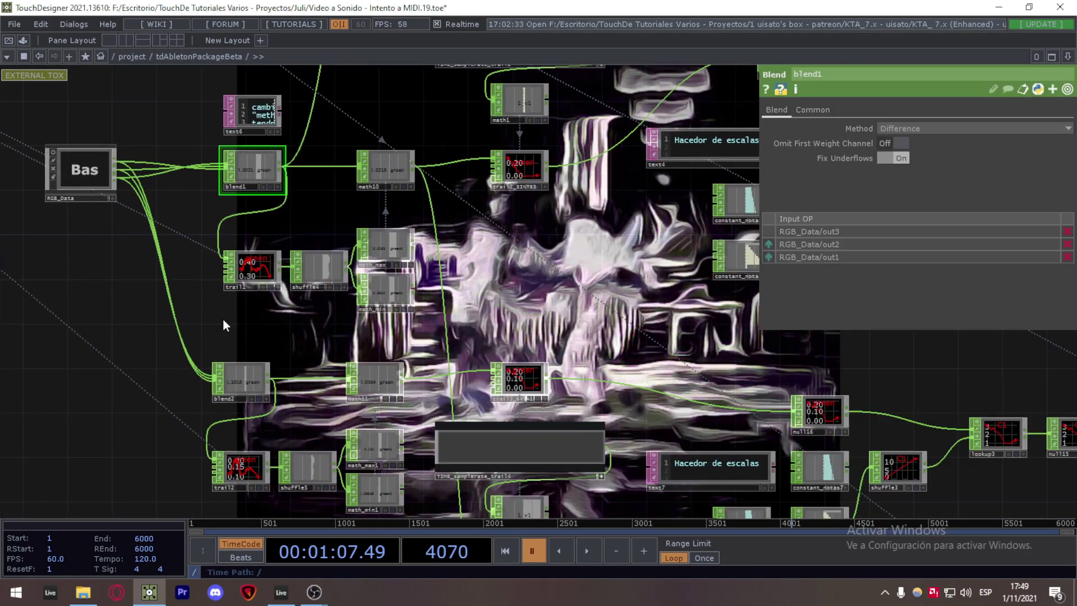
pyautogui.moveTo(138, 366); pyautogui.dragTo(100, 138)
pyautogui.moveTo(326, 410); pyautogui.dragTo(245, 351)
pyautogui.scroll(-3, 245, 351)
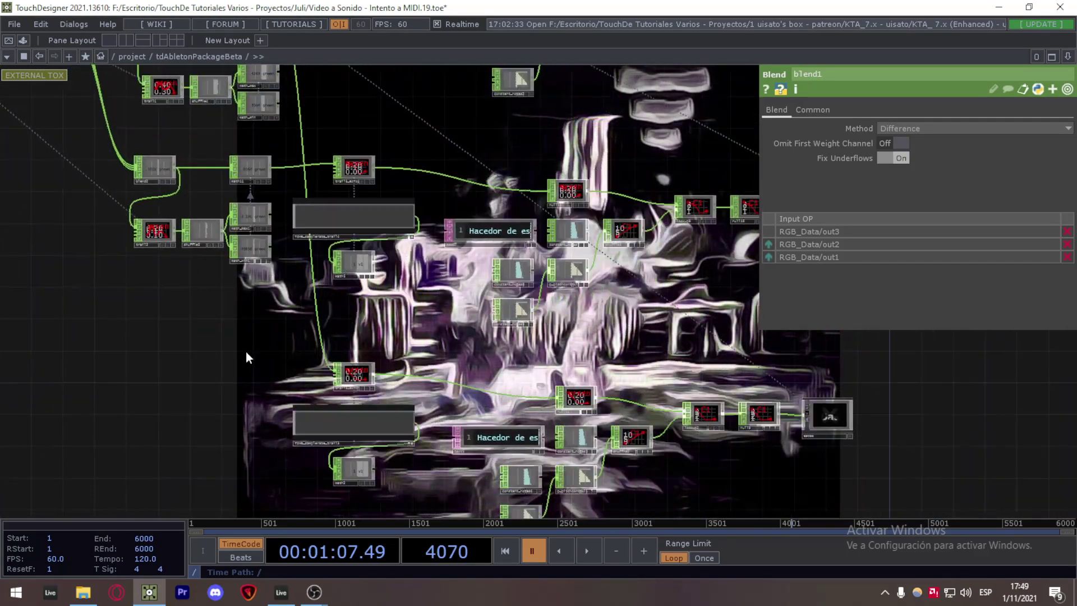
pyautogui.moveTo(173, 327); pyautogui.dragTo(157, 194)
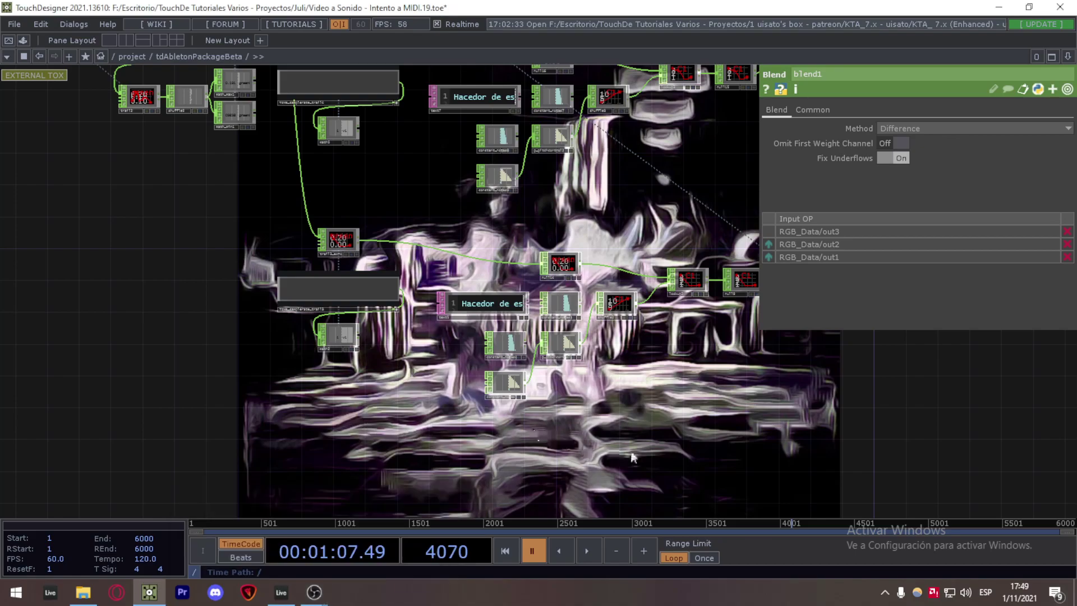
# Switch to Ableton Live and select the Bata track to view its device chain.
pyautogui.moveTo(632, 457); pyautogui.dragTo(297, 439)
pyautogui.click(392, 532)
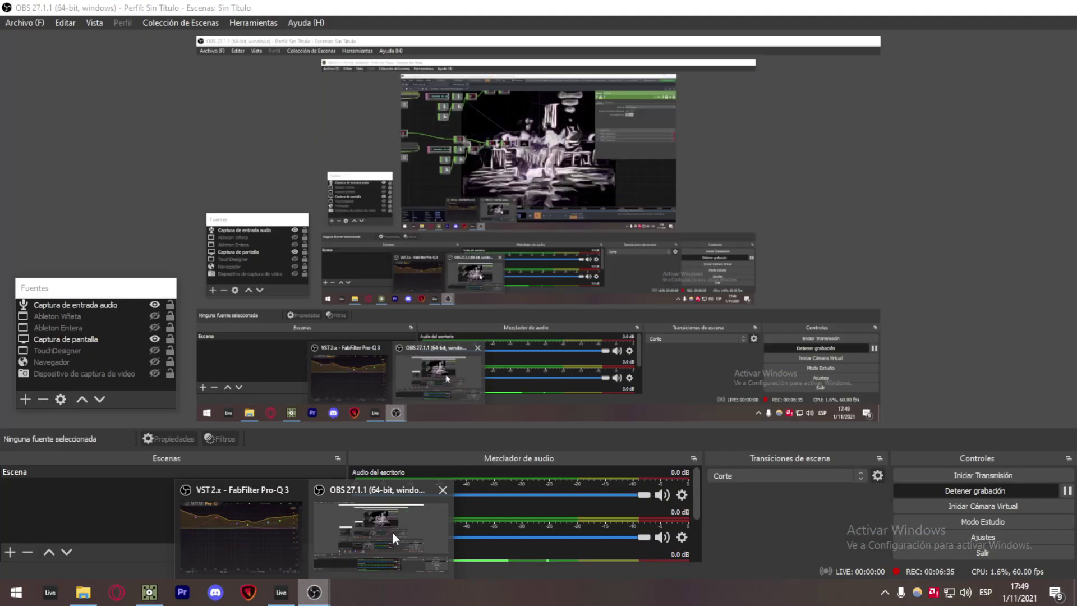
pyautogui.click(286, 591)
pyautogui.click(433, 62)
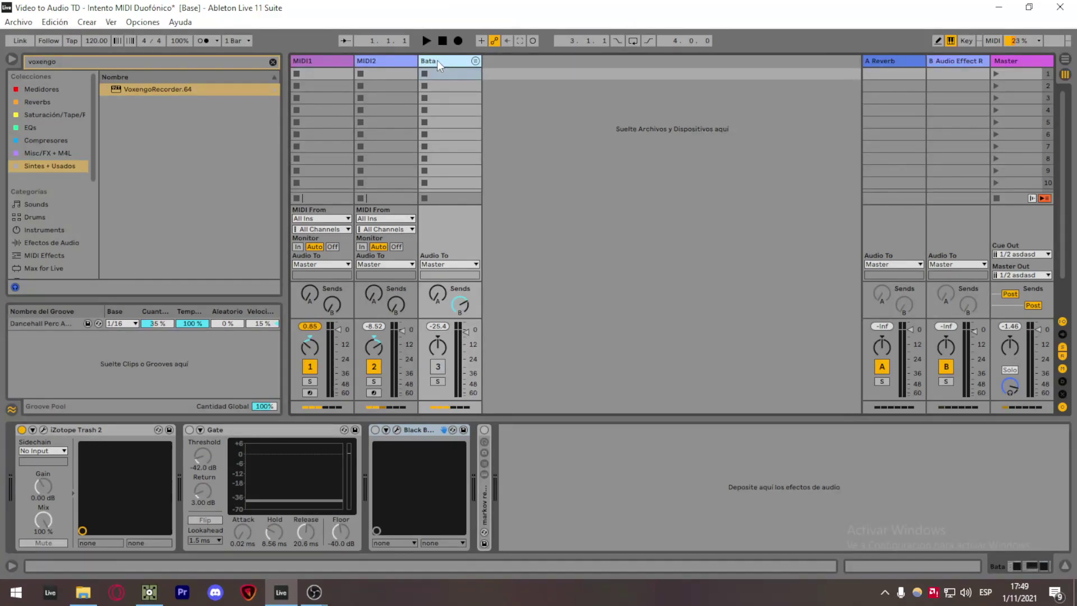
# Unfold the Bata group in Ableton Live and select its drum tracks from Bombo to Ride-2 to check their device chains.
pyautogui.click(475, 61)
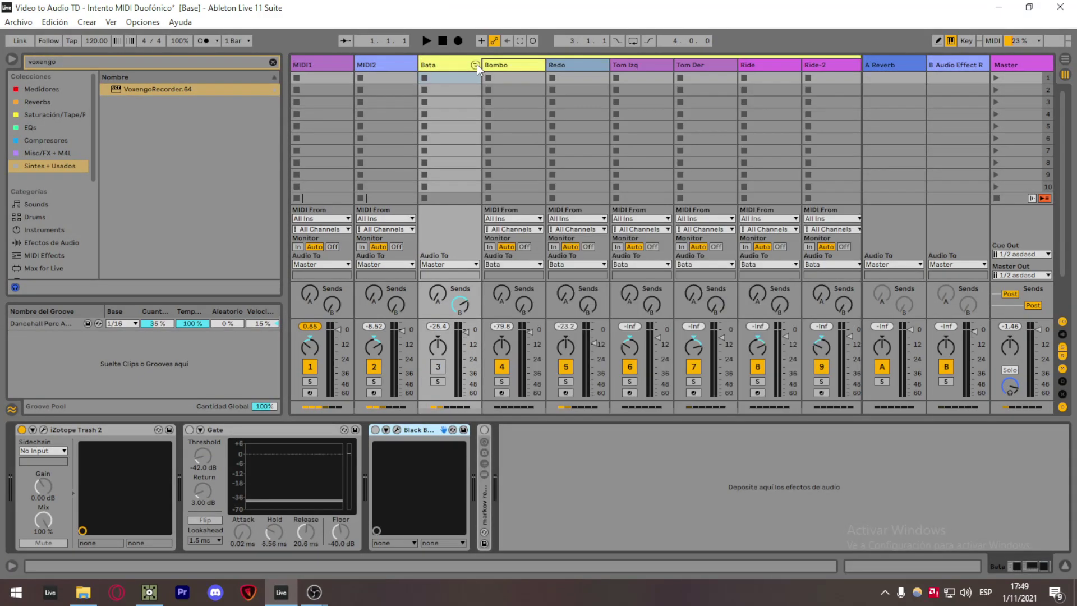
pyautogui.click(582, 78)
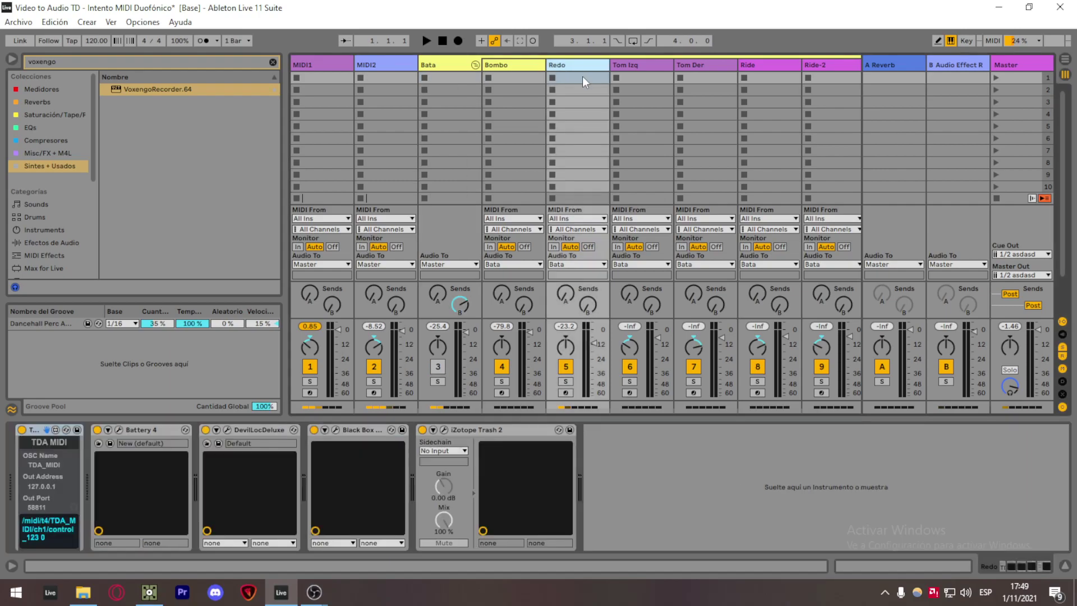
pyautogui.click(516, 66)
pyautogui.click(594, 63)
pyautogui.click(640, 65)
pyautogui.click(698, 66)
pyautogui.click(779, 64)
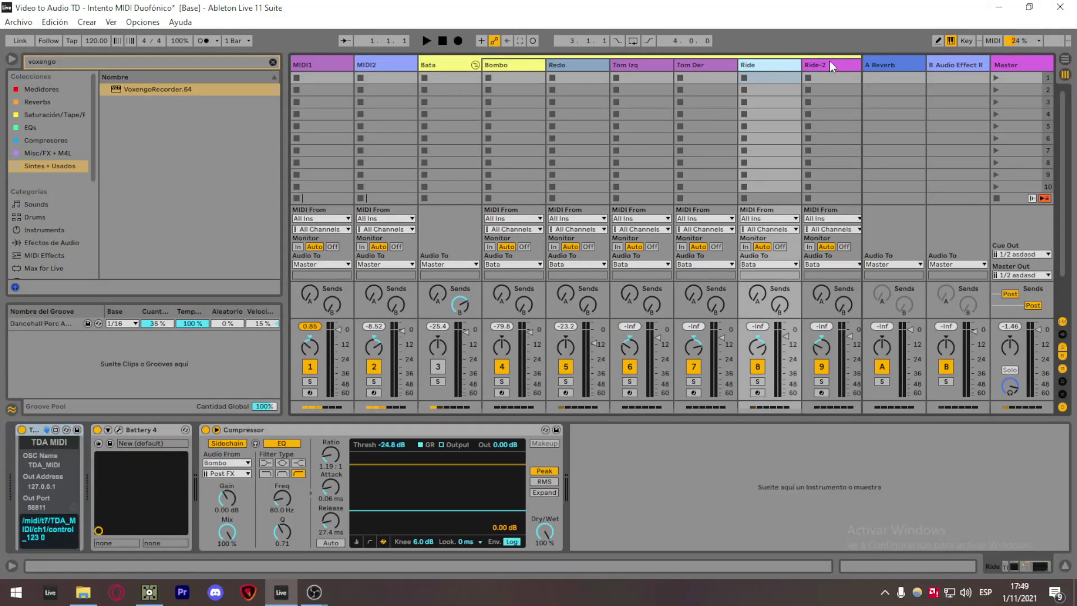
pyautogui.click(829, 63)
# Switch to TouchDesigner and box-select the third note branch, including the TIME_samplerate_trail3 slider.
pyautogui.click(150, 590)
pyautogui.moveTo(306, 395); pyautogui.dragTo(571, 386)
pyautogui.moveTo(132, 421); pyautogui.dragTo(683, 265, button='right')
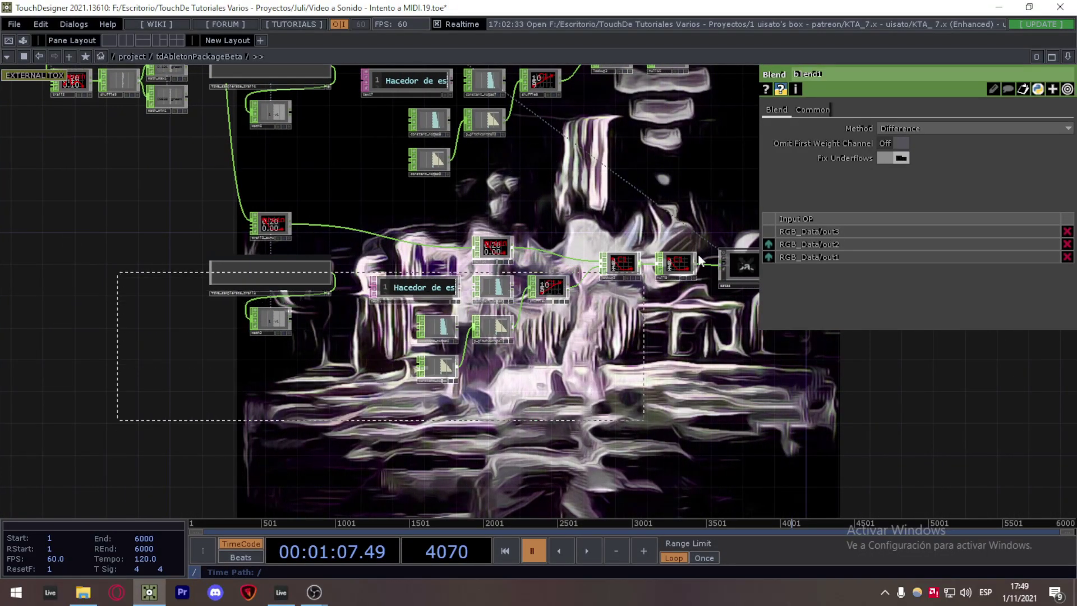
pyautogui.moveTo(788, 207); pyautogui.dragTo(789, 208, button='right')
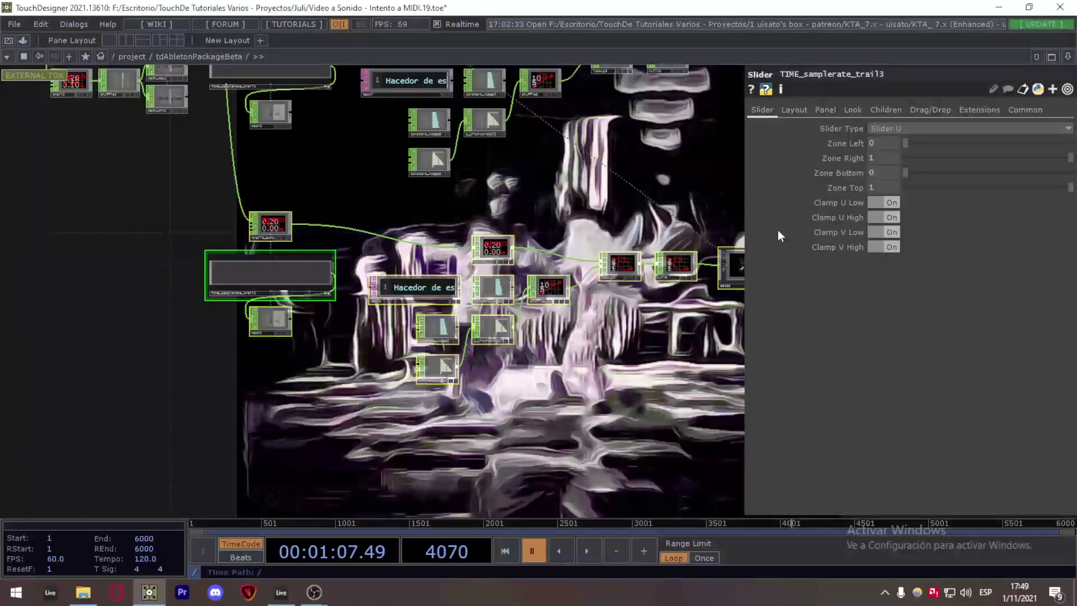
# Trace the third note branch from trail3_BATA through lookup2 and null9 to the Batas container.
pyautogui.scroll(3, 631, 358)
pyautogui.moveTo(171, 446); pyautogui.dragTo(522, 441)
pyautogui.moveTo(479, 231); pyautogui.dragTo(393, 233)
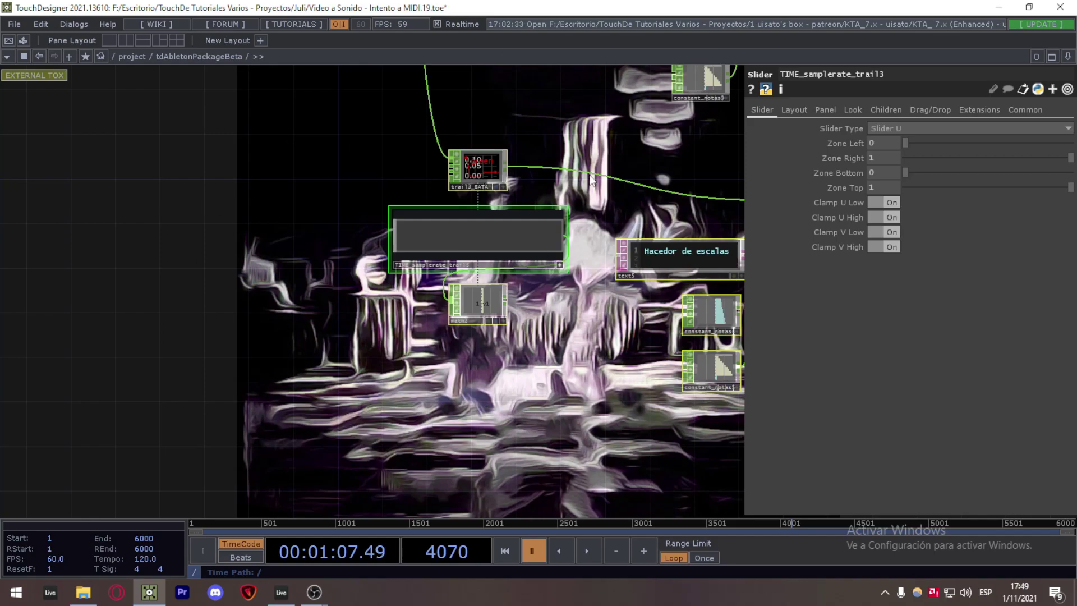
pyautogui.moveTo(543, 399); pyautogui.dragTo(192, 354)
pyautogui.moveTo(662, 236); pyautogui.dragTo(352, 240)
pyautogui.moveTo(479, 251); pyautogui.dragTo(432, 307)
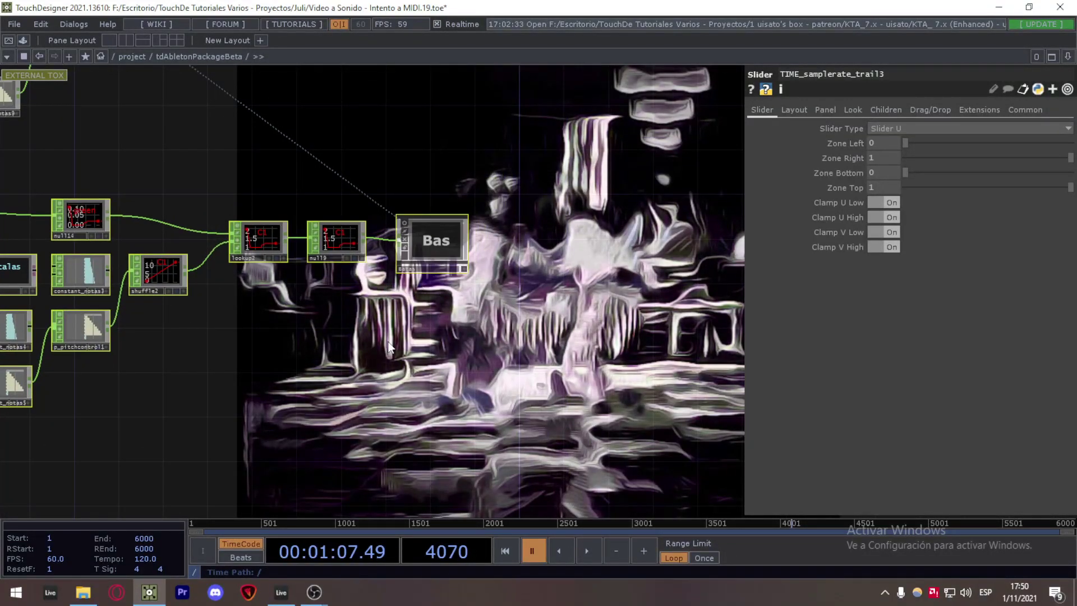
pyautogui.moveTo(390, 346); pyautogui.dragTo(421, 350)
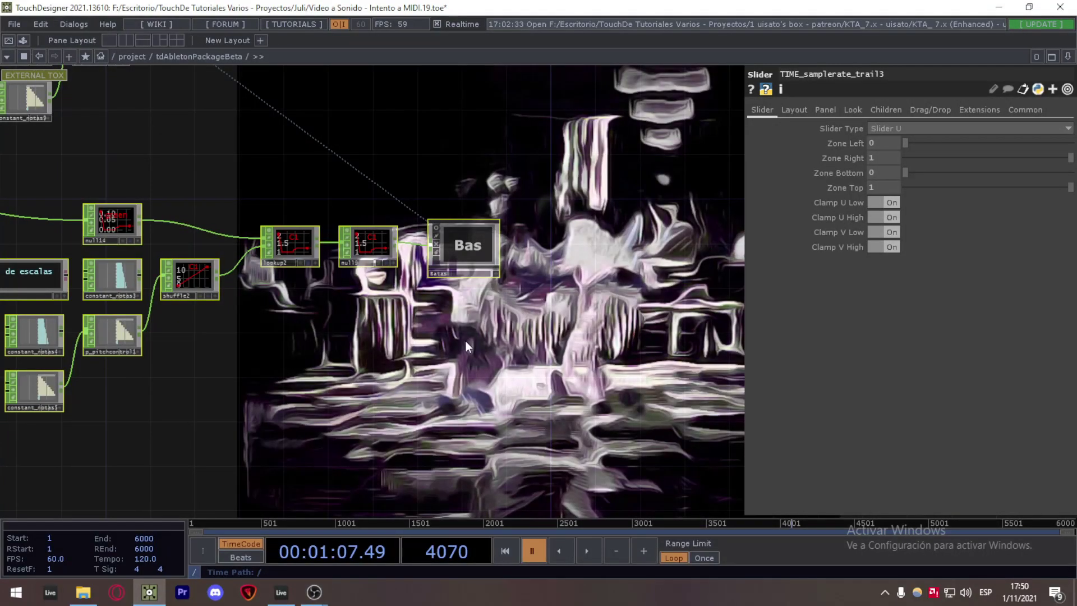
# Open the Batas container to check the chopexec2 note script and the abletonMIDI1 track assignment, and return to the parent network.
pyautogui.doubleClick(457, 257)
pyautogui.scroll(10, 524, 161)
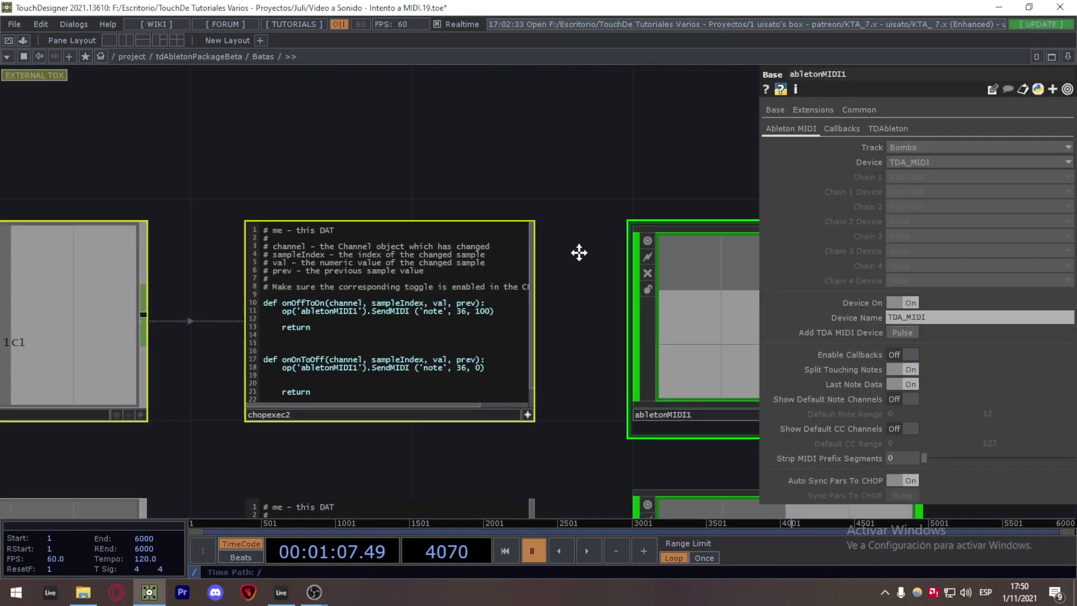
pyautogui.moveTo(577, 264); pyautogui.dragTo(504, 159)
pyautogui.scroll(-1, 512, 254)
pyautogui.scroll(-10, 583, 221)
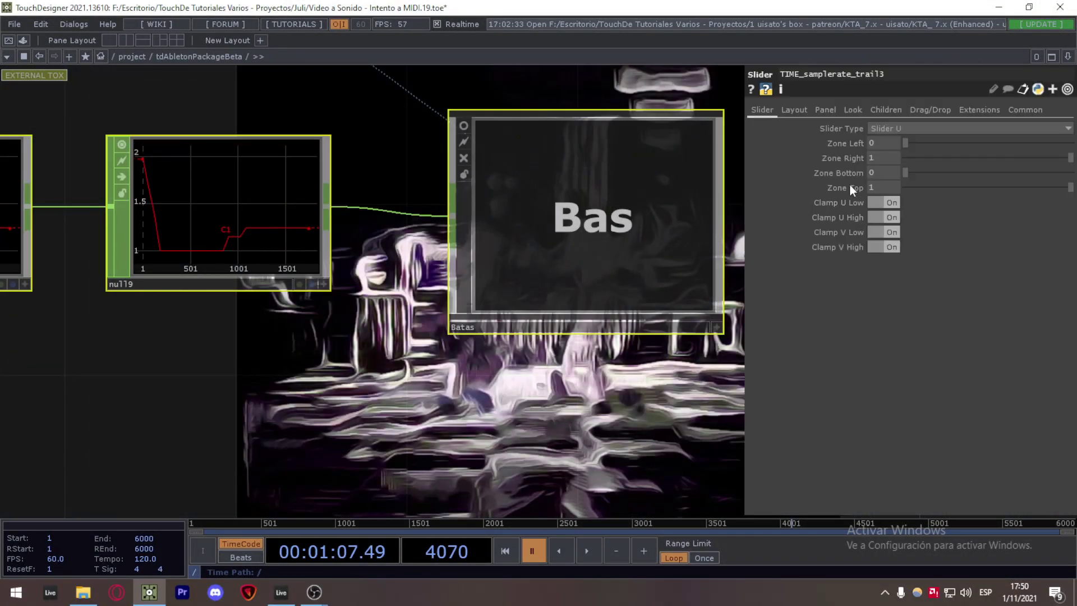
# Open the MIDI_2 container and examine the note numbers in its successive CHOP Execute scripts, starting with chopexec2.
pyautogui.moveTo(560, 418); pyautogui.dragTo(555, 419)
pyautogui.scroll(-10, 555, 418)
pyautogui.moveTo(598, 235); pyautogui.dragTo(493, 322)
pyautogui.scroll(8, 416, 272)
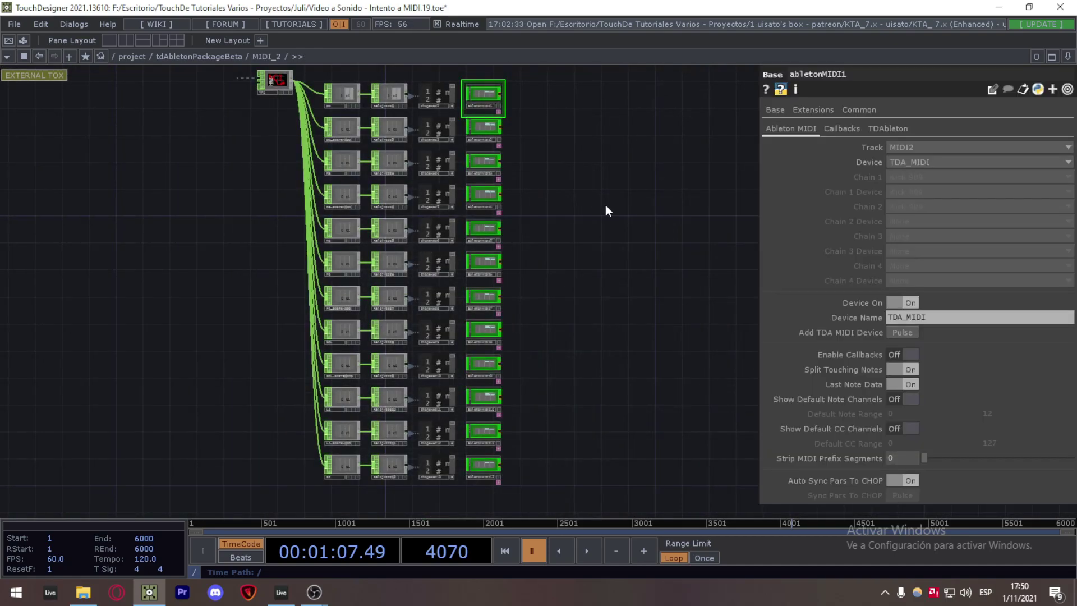
pyautogui.moveTo(608, 212); pyautogui.dragTo(542, 339)
pyautogui.moveTo(397, 272); pyautogui.dragTo(422, 211)
pyautogui.scroll(6, 423, 210)
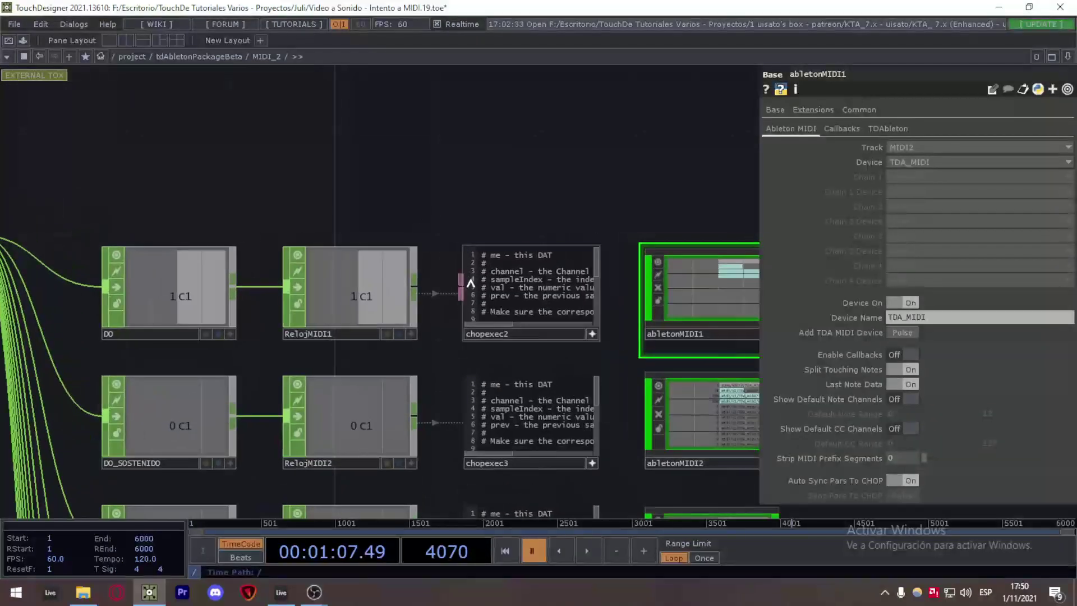
pyautogui.moveTo(583, 205); pyautogui.dragTo(439, 173)
pyautogui.scroll(4, 445, 221)
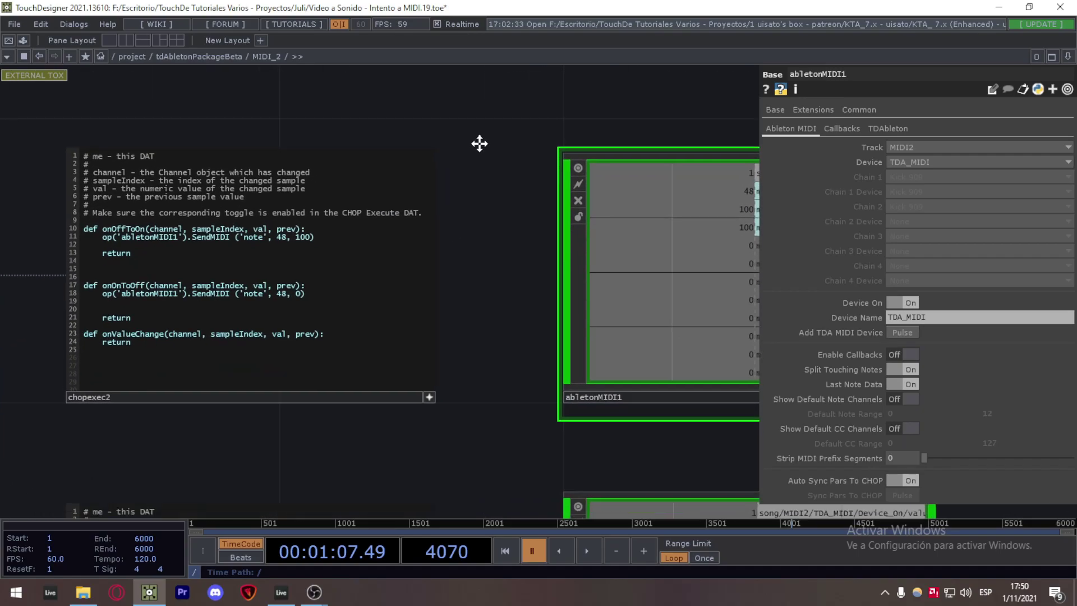
pyautogui.moveTo(523, 360); pyautogui.dragTo(469, 184)
pyautogui.moveTo(516, 367); pyautogui.dragTo(519, 269)
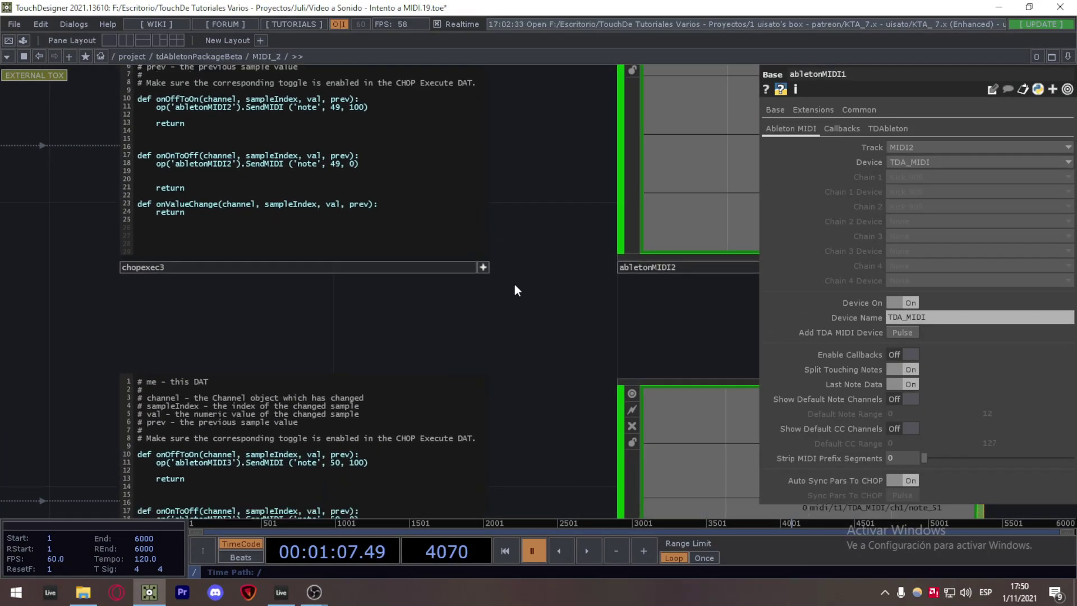
pyautogui.moveTo(526, 402); pyautogui.dragTo(554, 234)
pyautogui.scroll(-8, 583, 331)
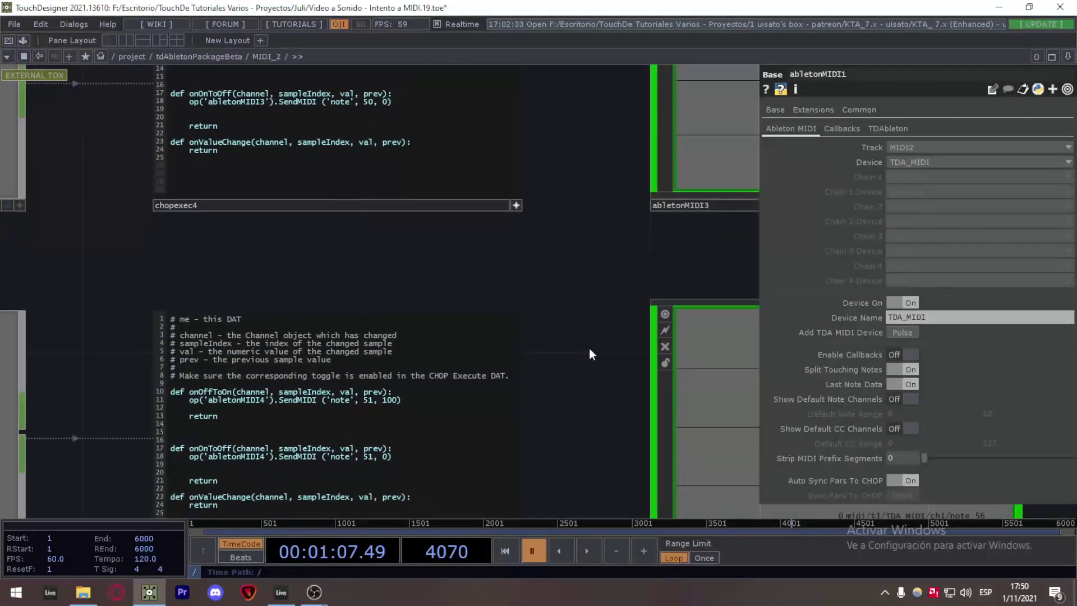
# Switch to Ableton Live and select the Repro-5 instrument on the MIDI1 track.
pyautogui.click(281, 592)
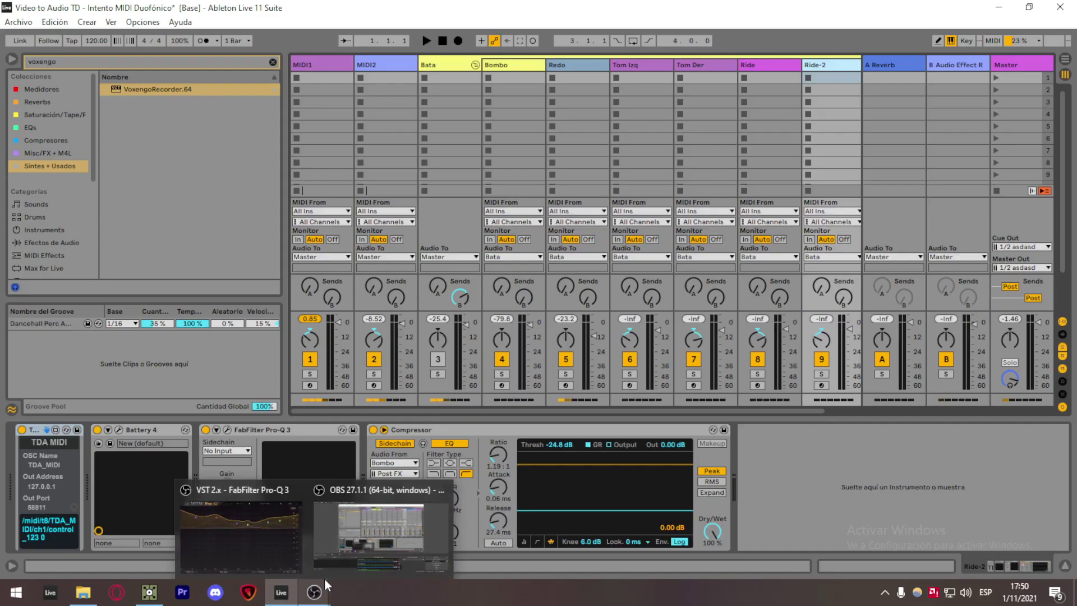
pyautogui.click(313, 65)
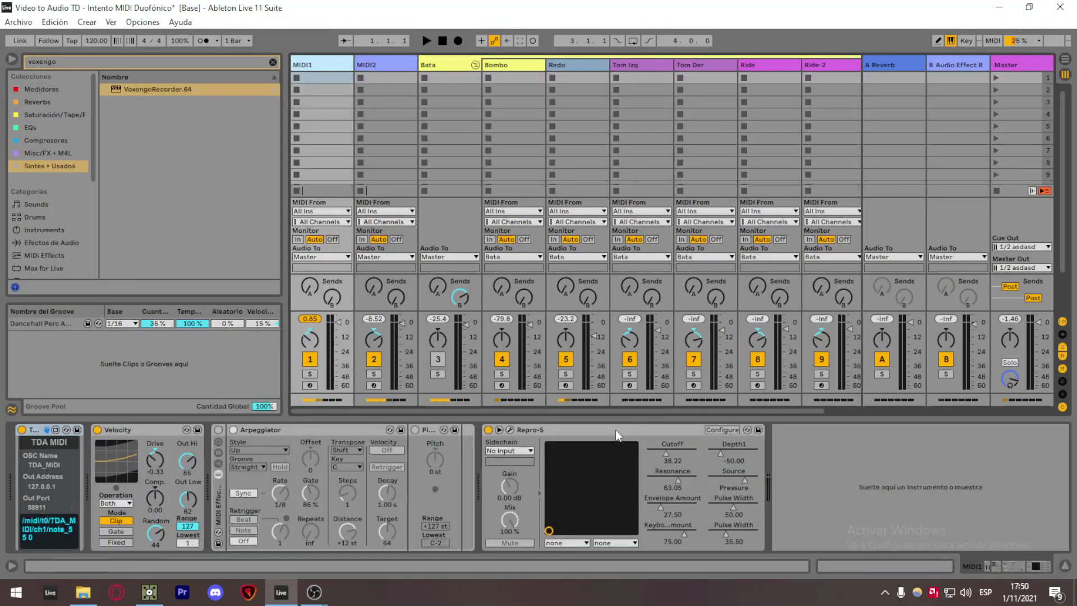
pyautogui.click(595, 431)
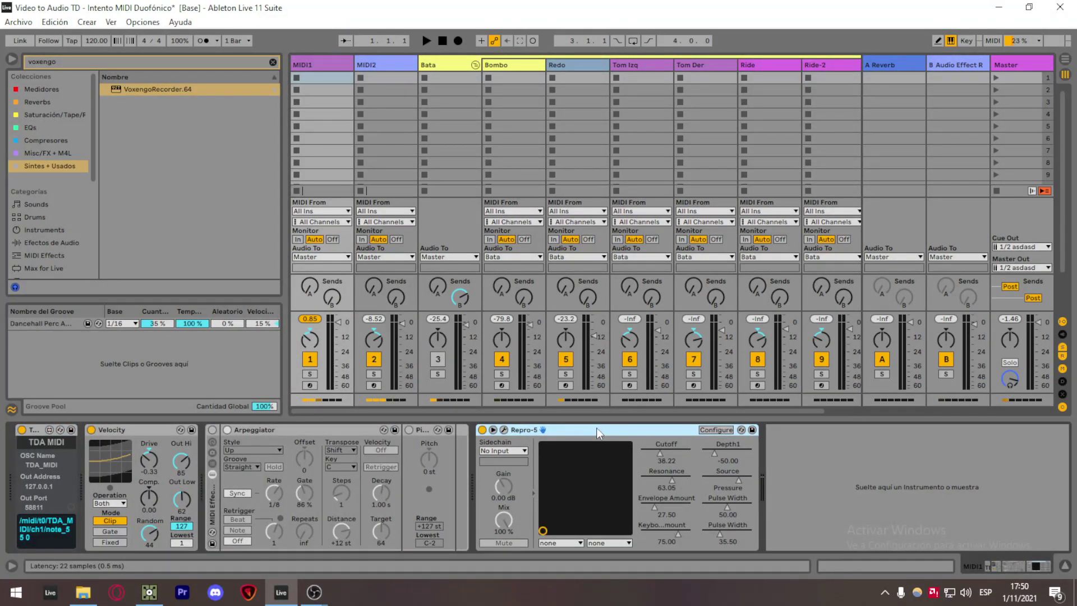
# Return to TouchDesigner and reopen the Batas container to compare the SendMIDI lines of chopexec2 and chopexec3.
pyautogui.click(149, 593)
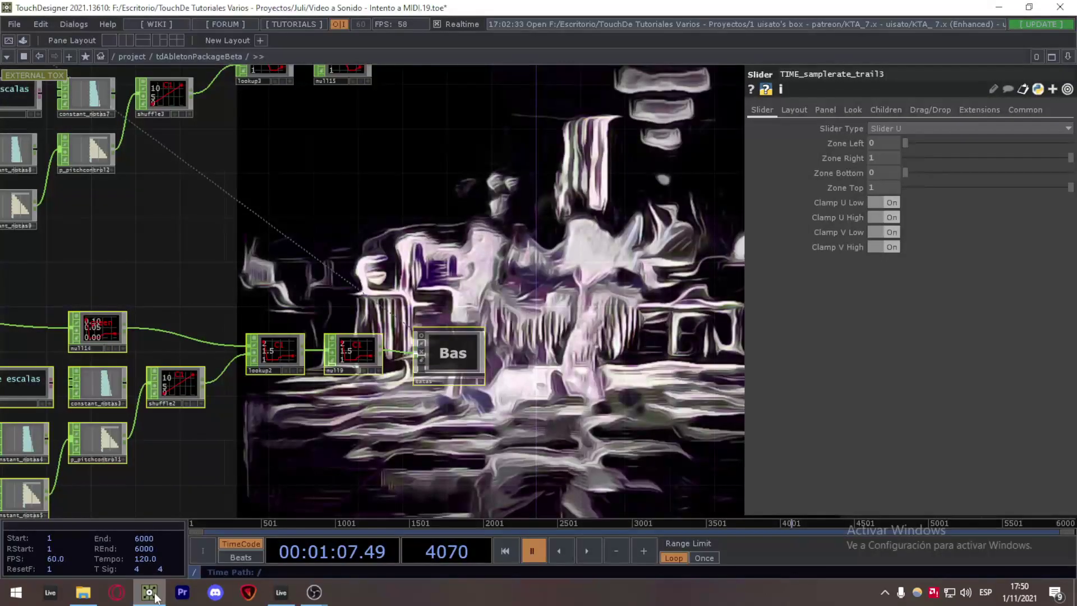
pyautogui.scroll(5, 492, 323)
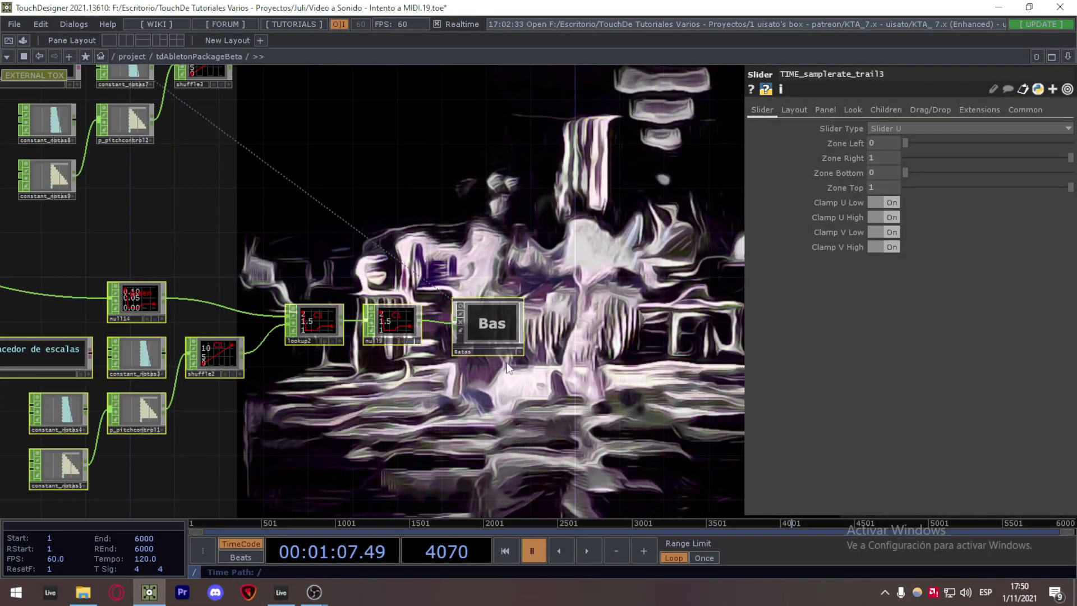
pyautogui.scroll(3, 493, 323)
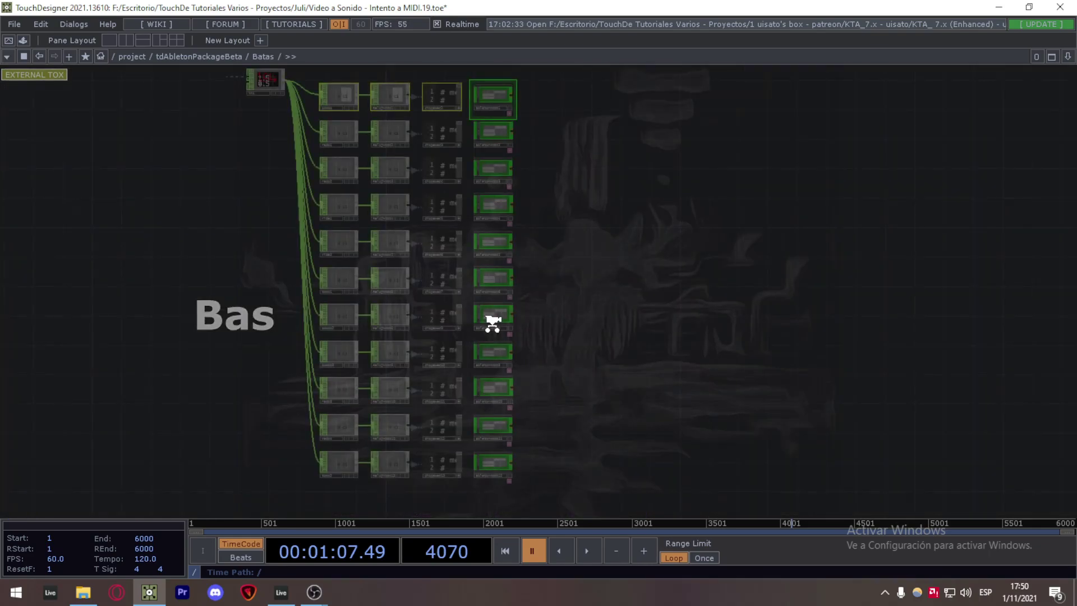
pyautogui.scroll(5, 454, 121)
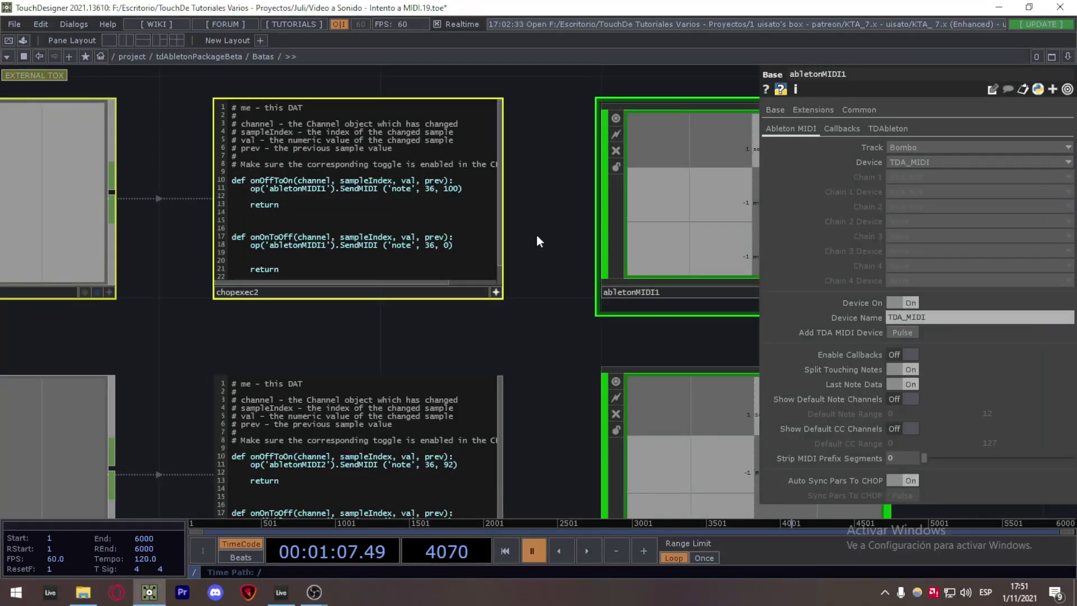
pyautogui.moveTo(569, 337); pyautogui.dragTo(572, 230)
pyautogui.moveTo(550, 317); pyautogui.dragTo(543, 264)
pyautogui.scroll(-1, 543, 264)
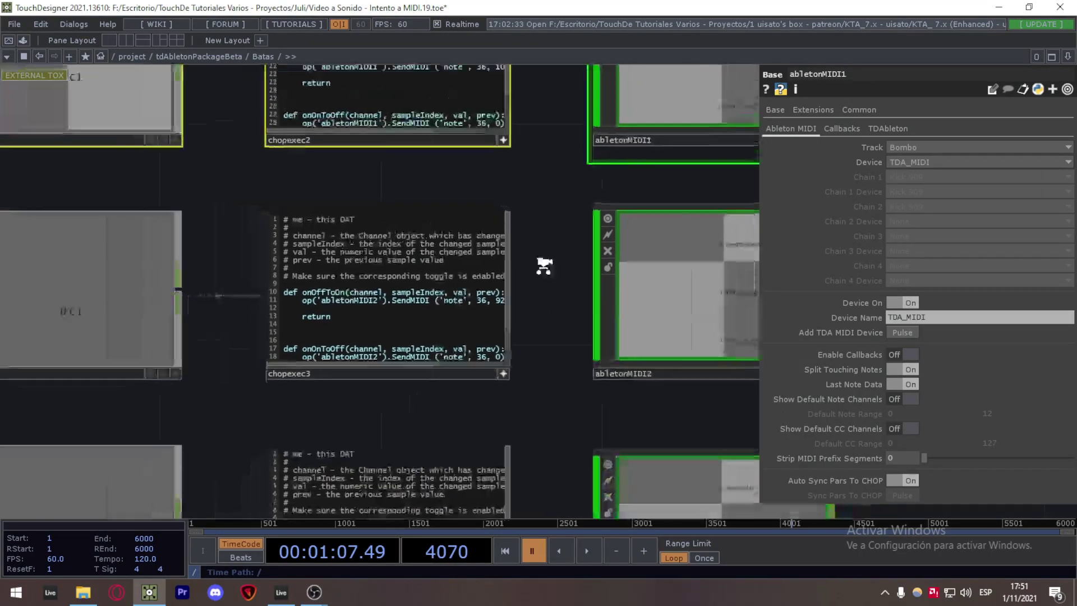
pyautogui.scroll(2, 523, 299)
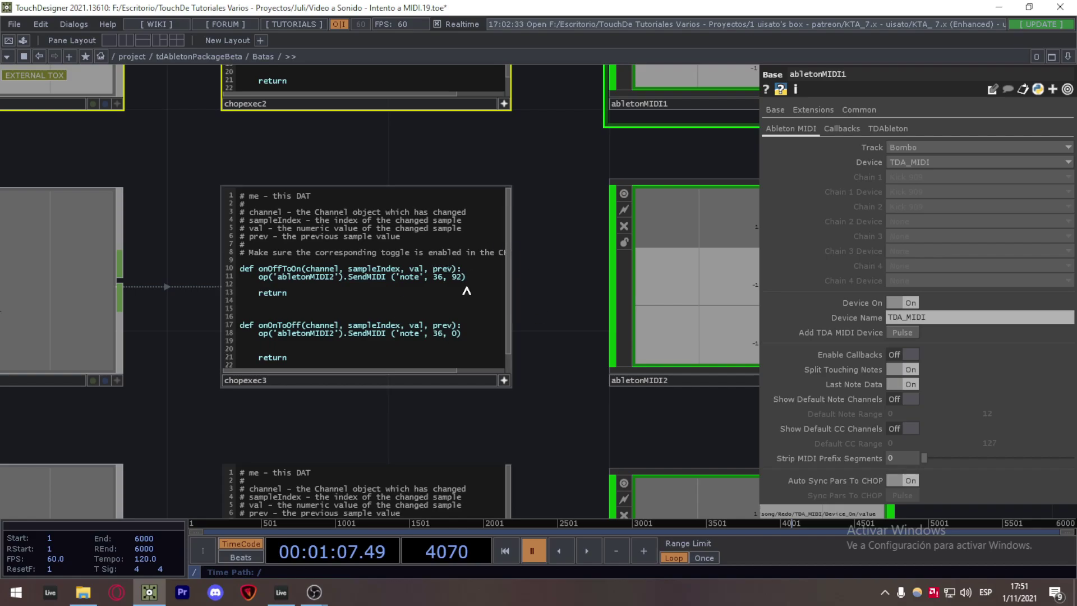
pyautogui.scroll(-6, 560, 227)
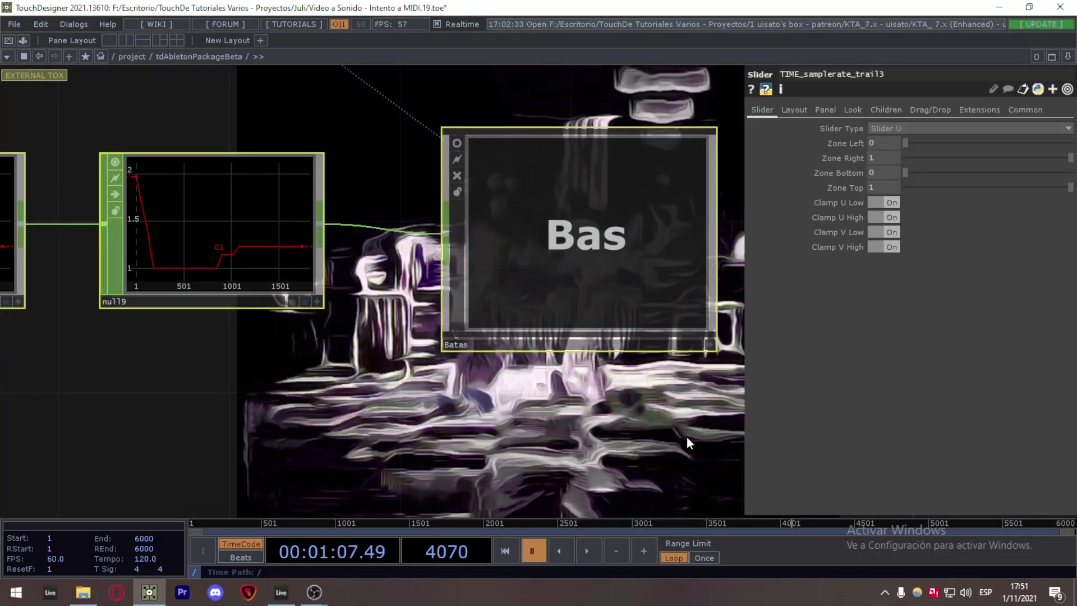
pyautogui.moveTo(635, 445); pyautogui.dragTo(623, 387)
pyautogui.scroll(-3, 622, 387)
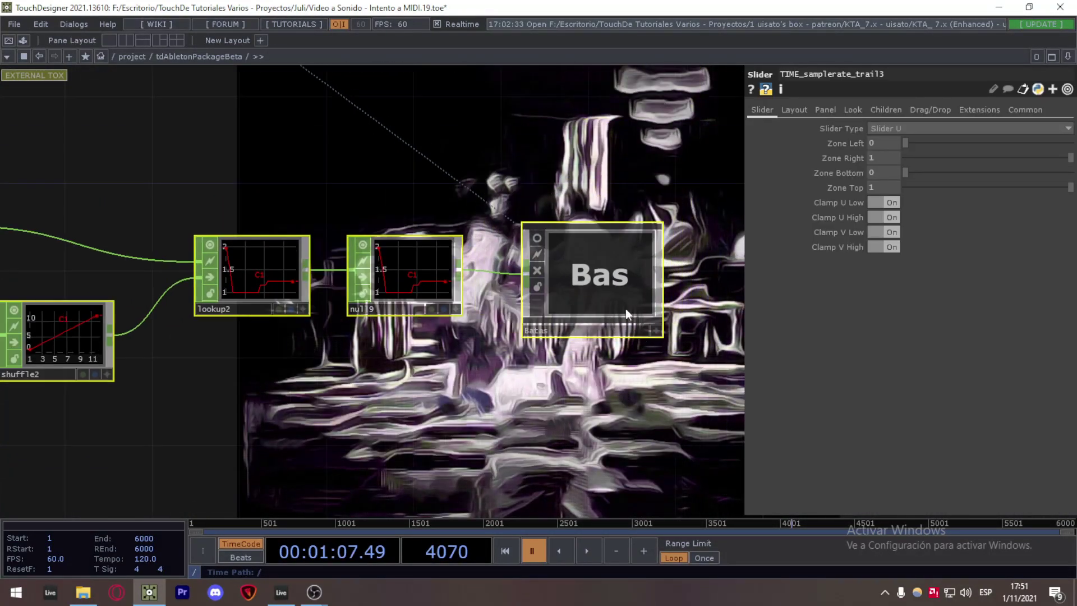
pyautogui.scroll(5, 625, 308)
pyautogui.scroll(2, 624, 259)
pyautogui.scroll(-2, 625, 259)
# Activate the Bata track and fold its group in Ableton Live, and start timeline playback in TouchDesigner.
pyautogui.click(290, 593)
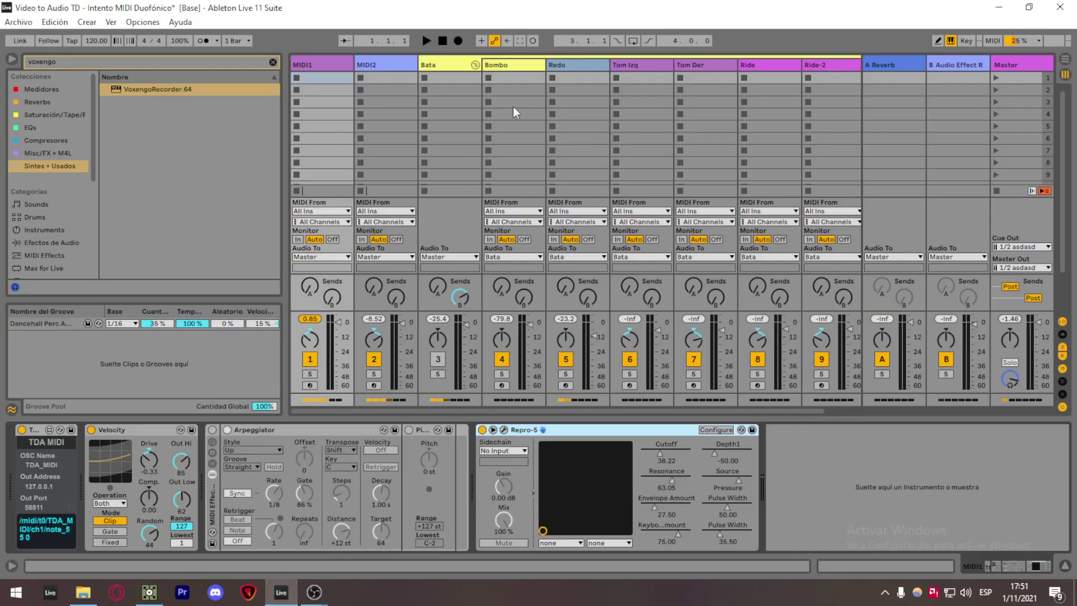
pyautogui.click(475, 65)
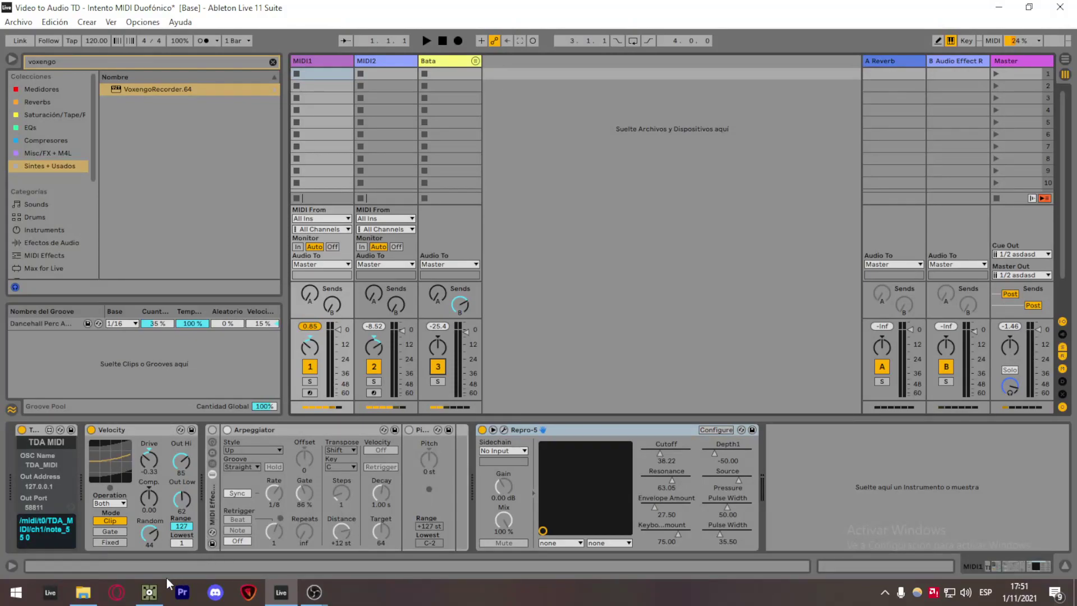
pyautogui.click(153, 592)
pyautogui.click(594, 556)
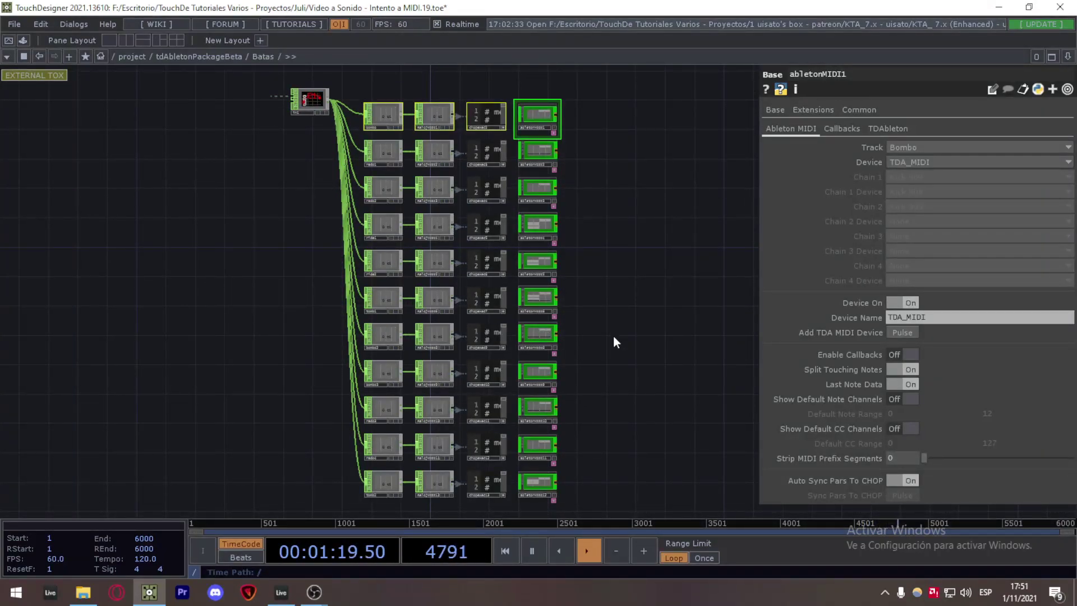
# Leave the Batas container and raise the TIME_samplerate_trail3 slider slightly, to a math2 value of 2.
pyautogui.scroll(-2, 614, 336)
pyautogui.scroll(-6, 613, 334)
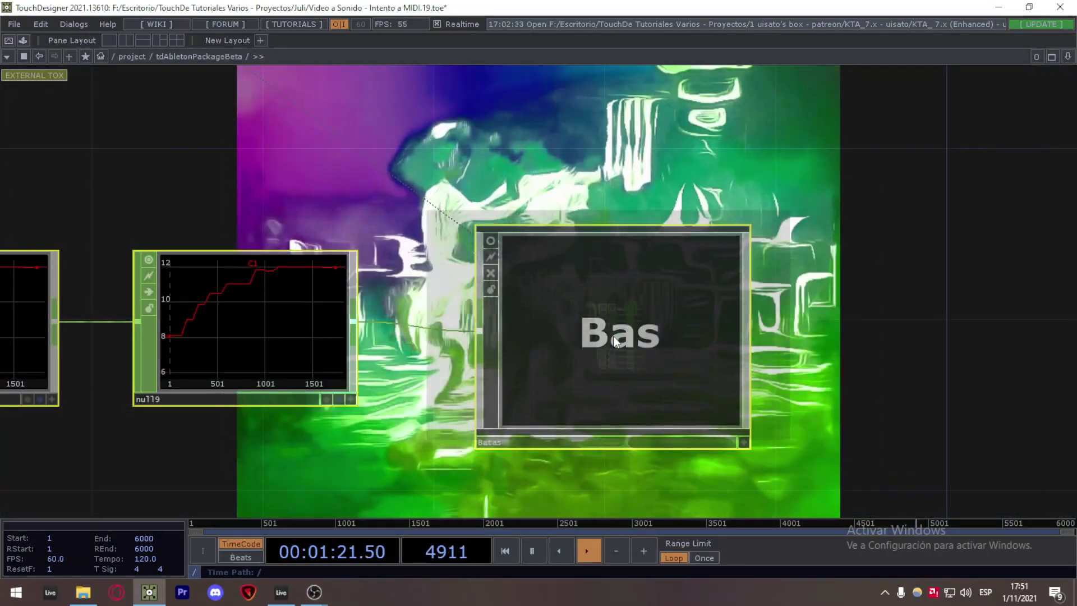
pyautogui.scroll(-3, 613, 335)
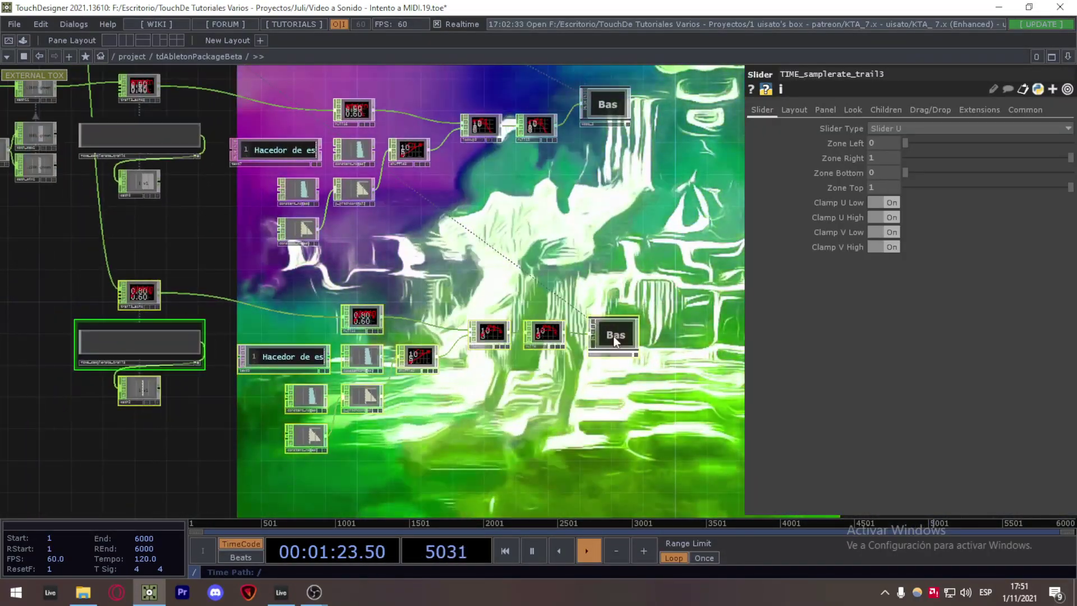
pyautogui.scroll(5, 237, 449)
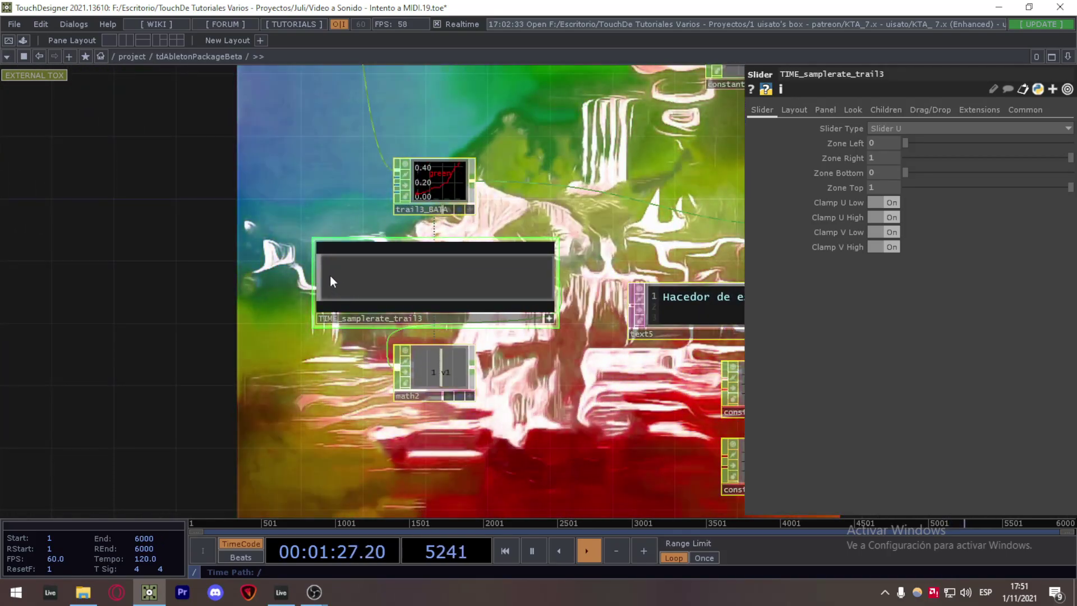
pyautogui.moveTo(321, 268); pyautogui.dragTo(342, 279)
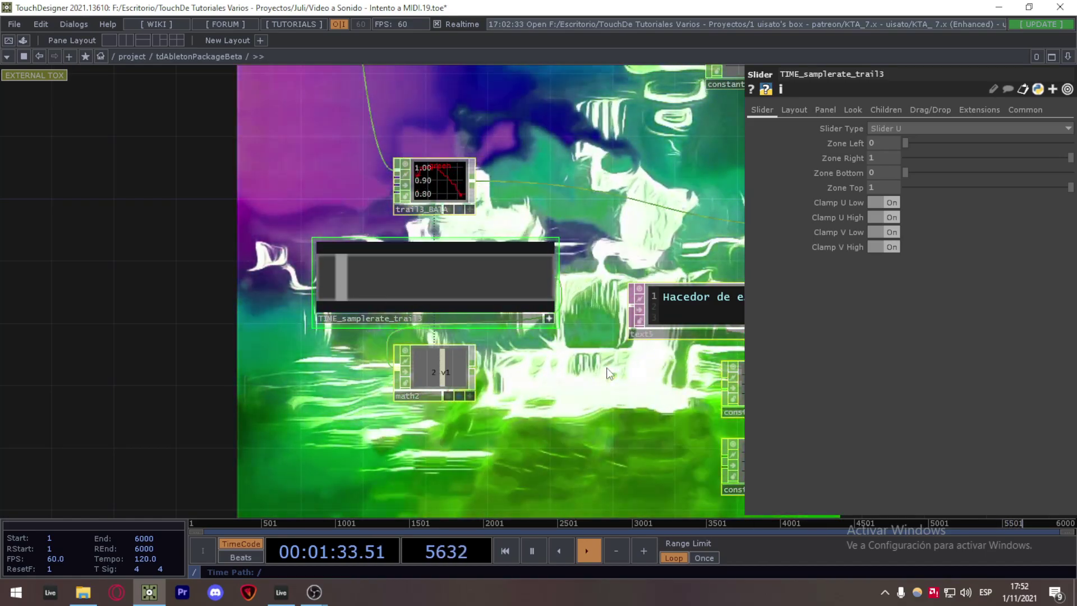
# Raise the TIME_samplerate_trail4 slider slightly, to a math5 value of 2.
pyautogui.scroll(-4, 535, 408)
pyautogui.moveTo(535, 409); pyautogui.dragTo(461, 363)
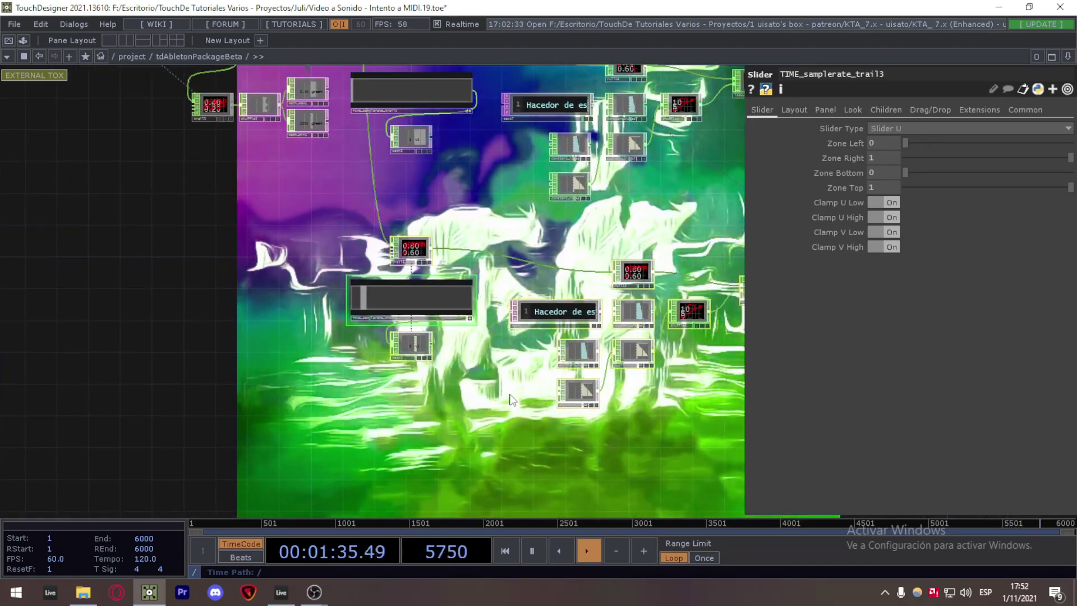
pyautogui.moveTo(454, 124); pyautogui.dragTo(457, 245)
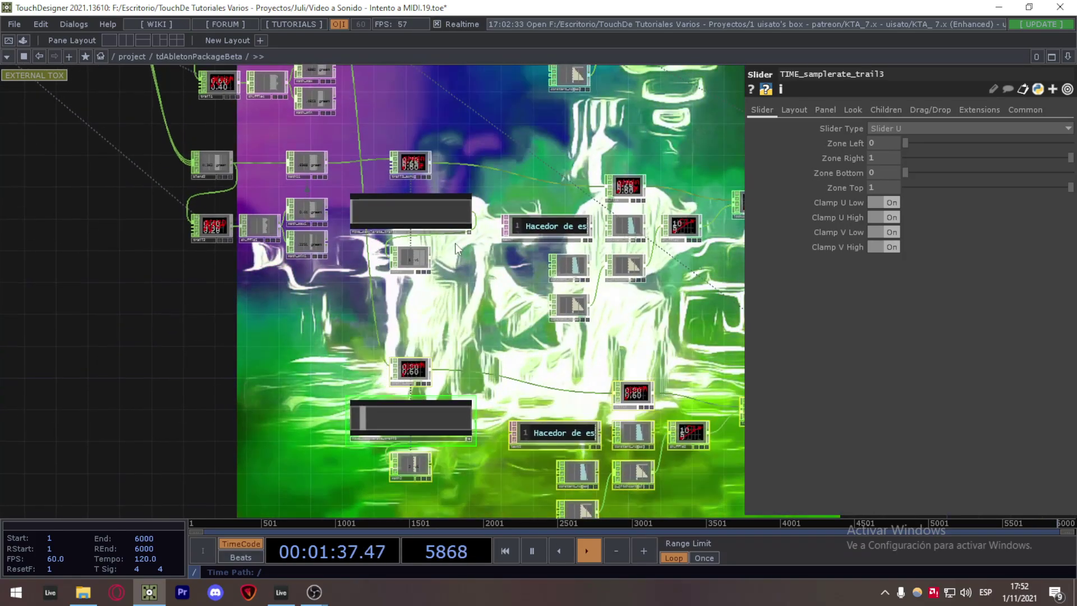
pyautogui.scroll(4, 456, 244)
pyautogui.moveTo(264, 202); pyautogui.dragTo(274, 204)
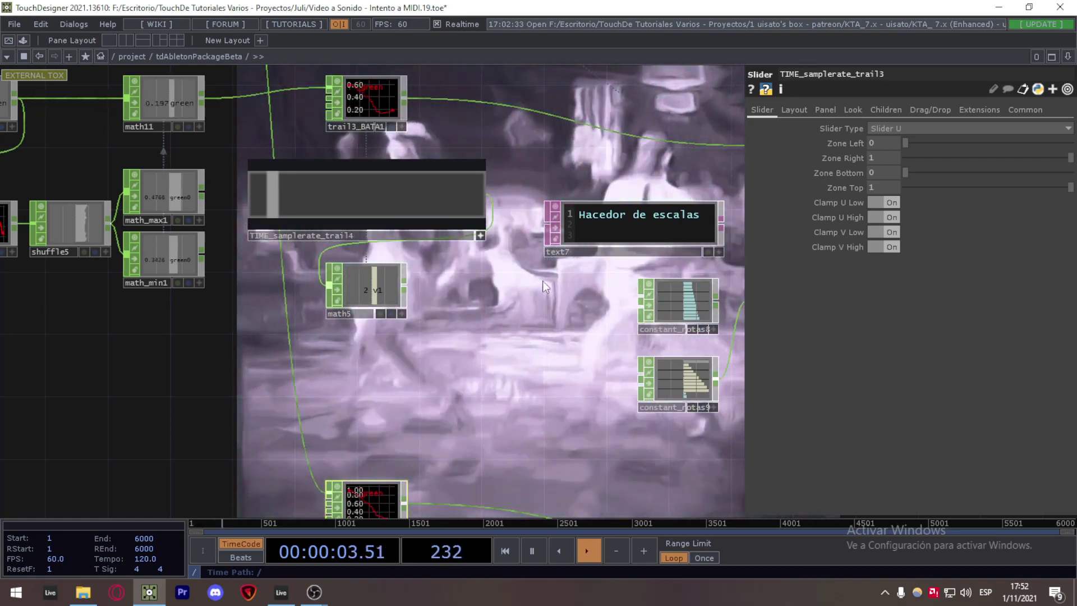
# Set Brightness 1 of level1 to 0 to black out the video, and undo the change.
pyautogui.scroll(-3, 542, 281)
pyautogui.scroll(-1, 543, 281)
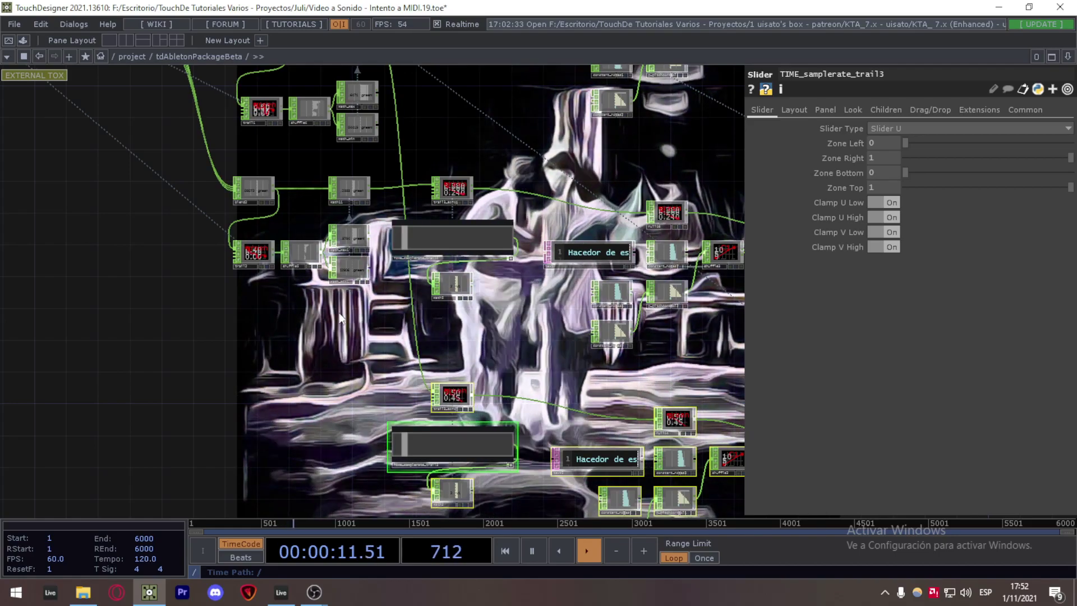
pyautogui.moveTo(144, 309); pyautogui.dragTo(355, 239)
pyautogui.click(357, 241)
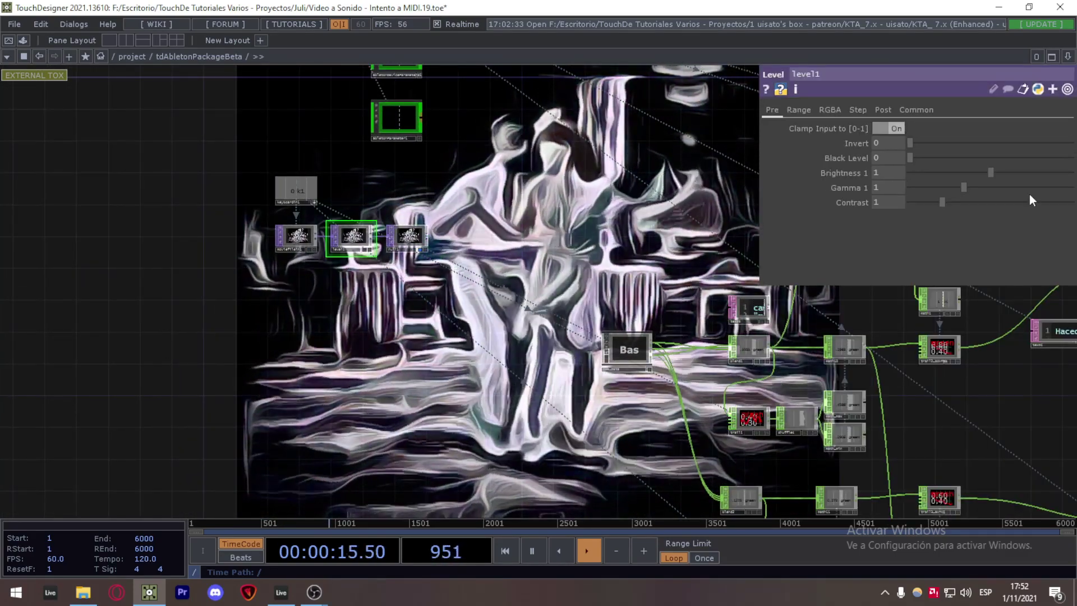
pyautogui.moveTo(971, 170); pyautogui.dragTo(822, 163)
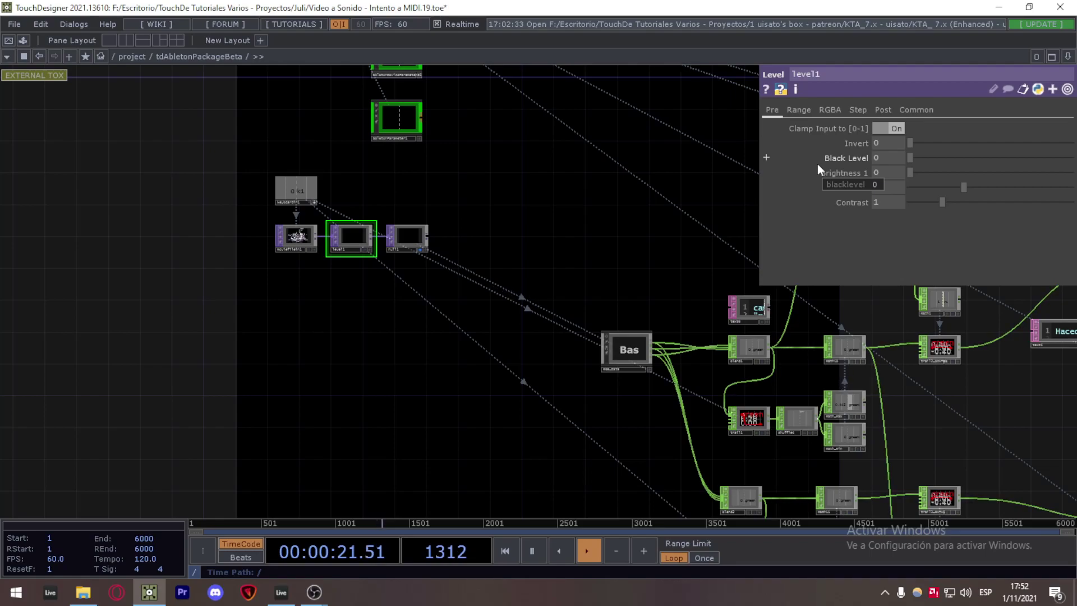
pyautogui.hotkey('ctrl', 'z')
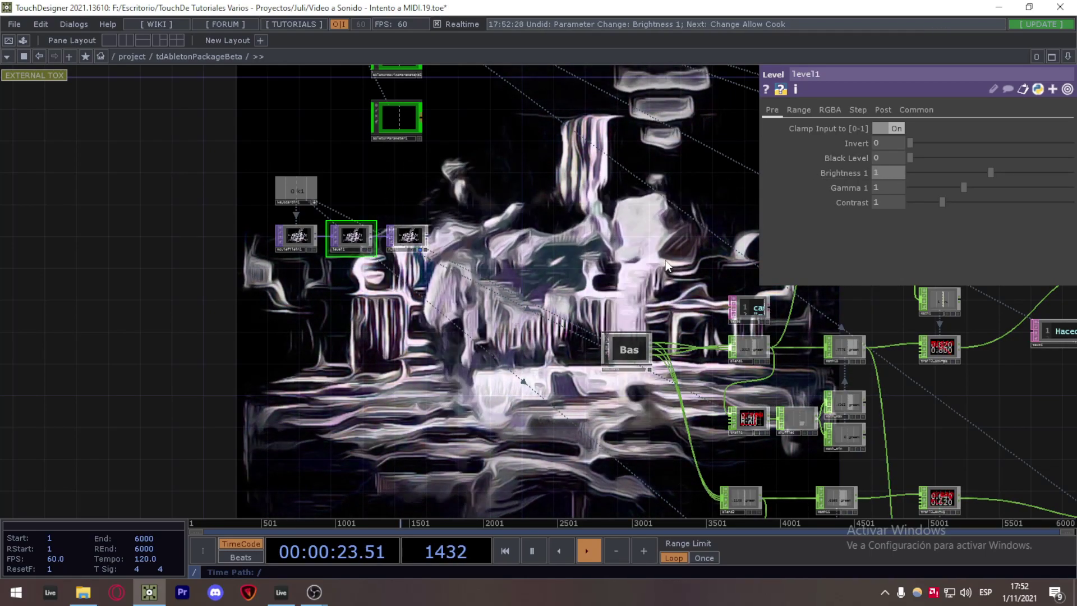
# Return to the parallel note branches and pause timeline playback.
pyautogui.moveTo(623, 289); pyautogui.dragTo(600, 276)
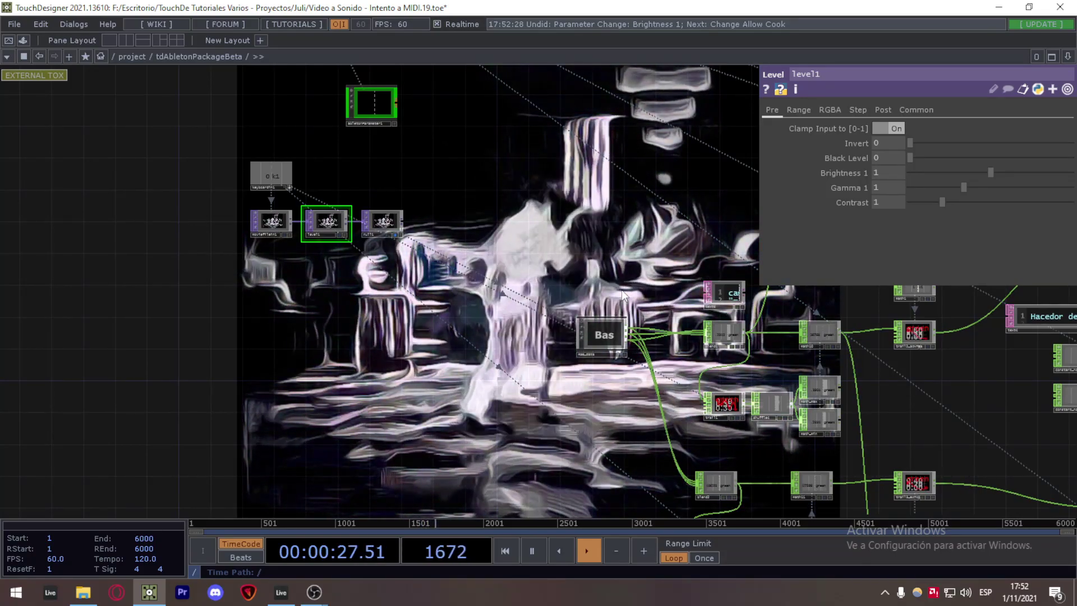
pyautogui.moveTo(618, 446); pyautogui.dragTo(232, 302)
pyautogui.scroll(-4, 259, 322)
pyautogui.scroll(3, 374, 363)
pyautogui.scroll(1, 373, 363)
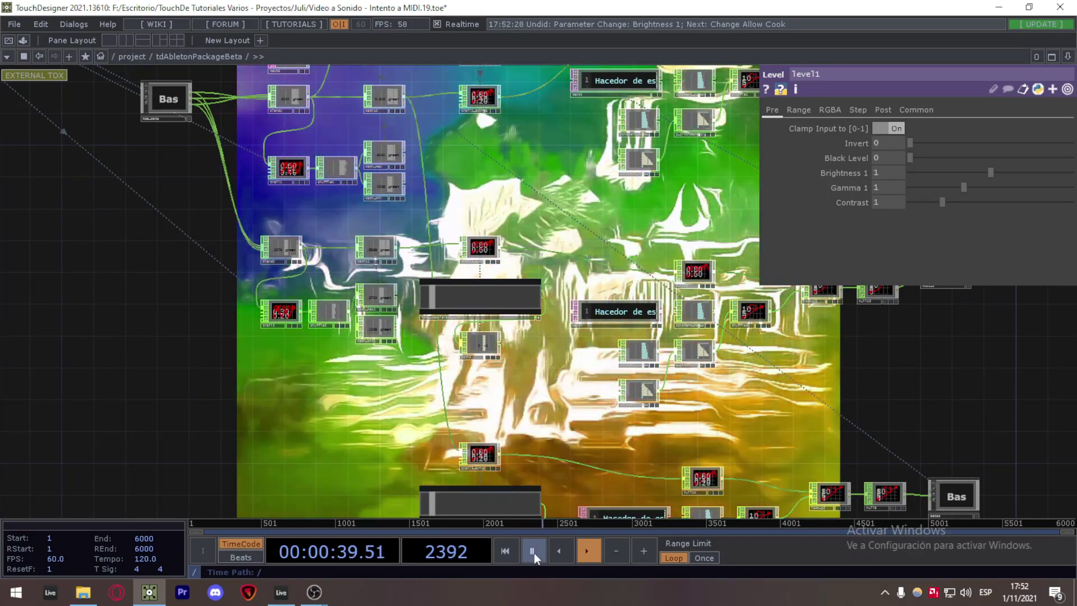
pyautogui.click(534, 553)
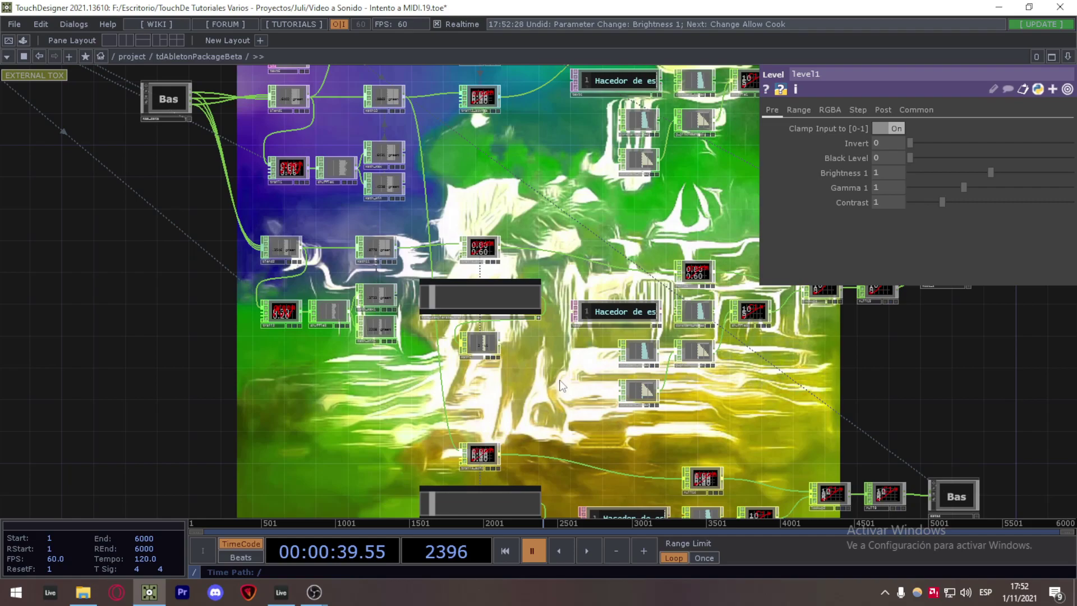
# Examine the video input chain and the tdAbleton components above it in the network.
pyautogui.moveTo(563, 385); pyautogui.dragTo(547, 365)
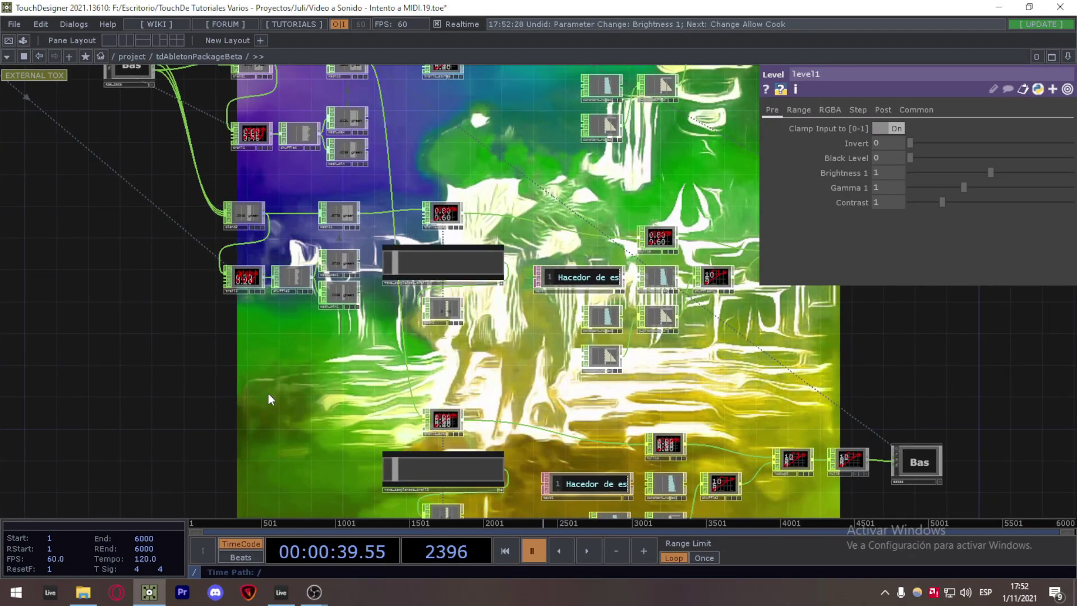
pyautogui.scroll(-5, 267, 392)
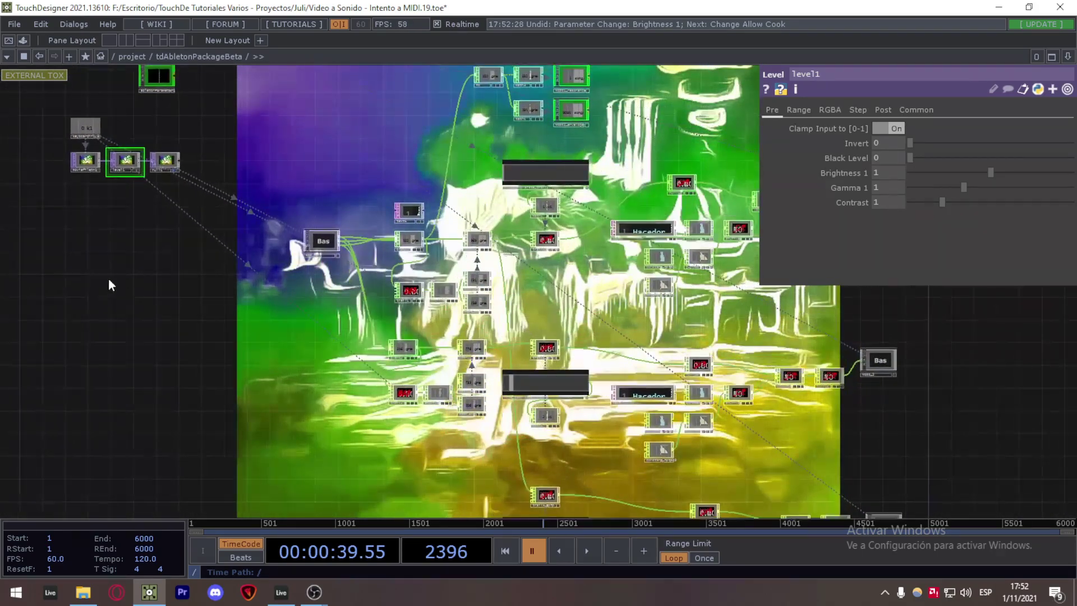
pyautogui.moveTo(195, 277); pyautogui.dragTo(328, 220)
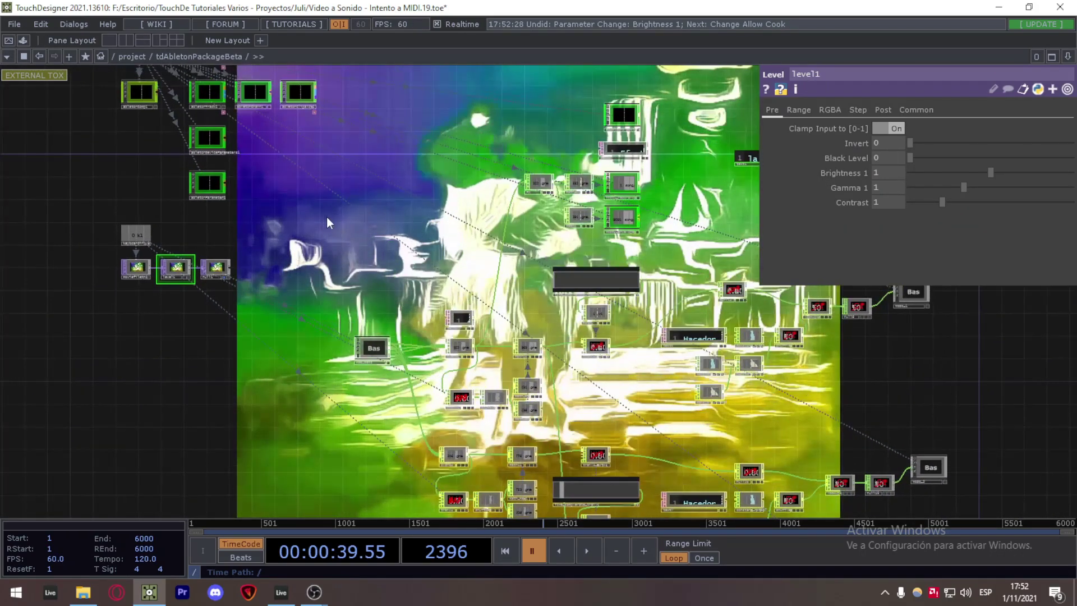
pyautogui.moveTo(385, 294); pyautogui.dragTo(391, 301)
pyautogui.moveTo(98, 206); pyautogui.dragTo(217, 259)
pyautogui.scroll(2, 430, 226)
pyautogui.scroll(3, 432, 227)
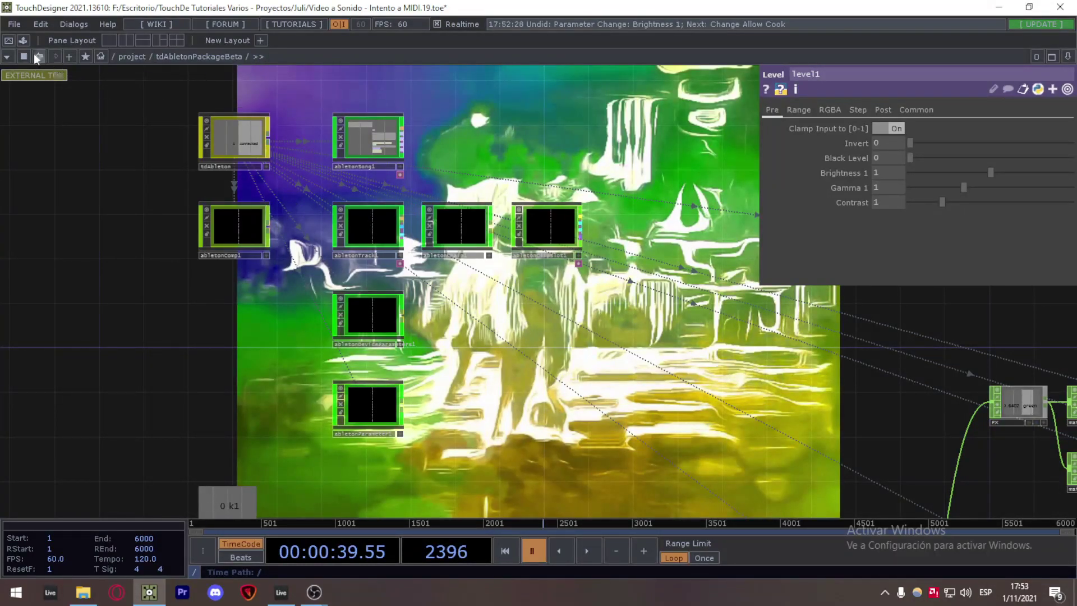
pyautogui.click(8, 56)
pyautogui.click(23, 57)
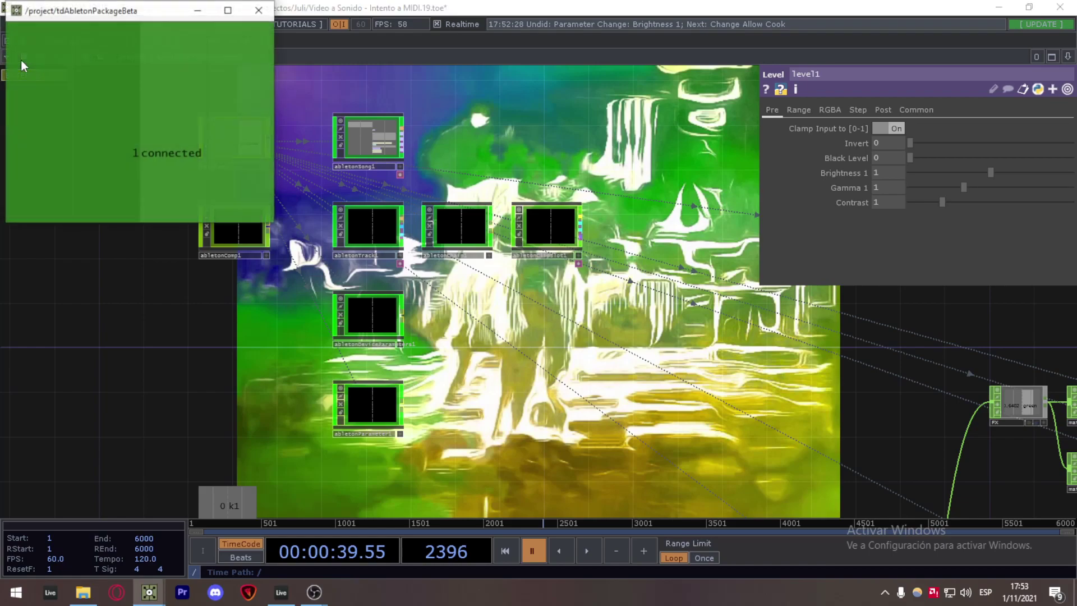
pyautogui.click(261, 10)
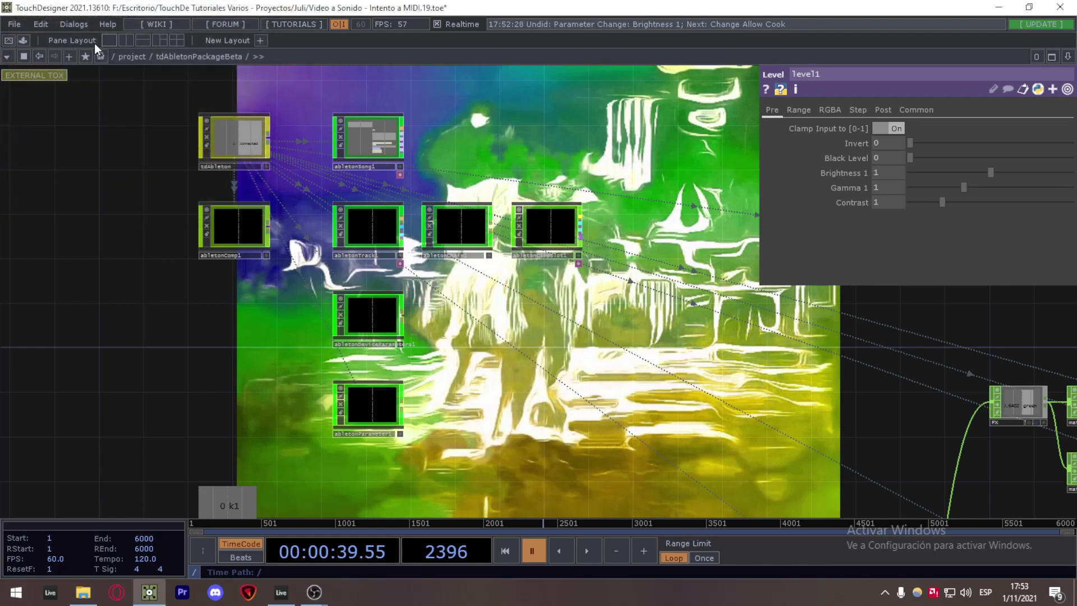
# Show the Palette's TDAbleton category, select the tdAbletonPackage component, and hide the Palette again.
pyautogui.click(21, 40)
pyautogui.scroll(-2, 107, 205)
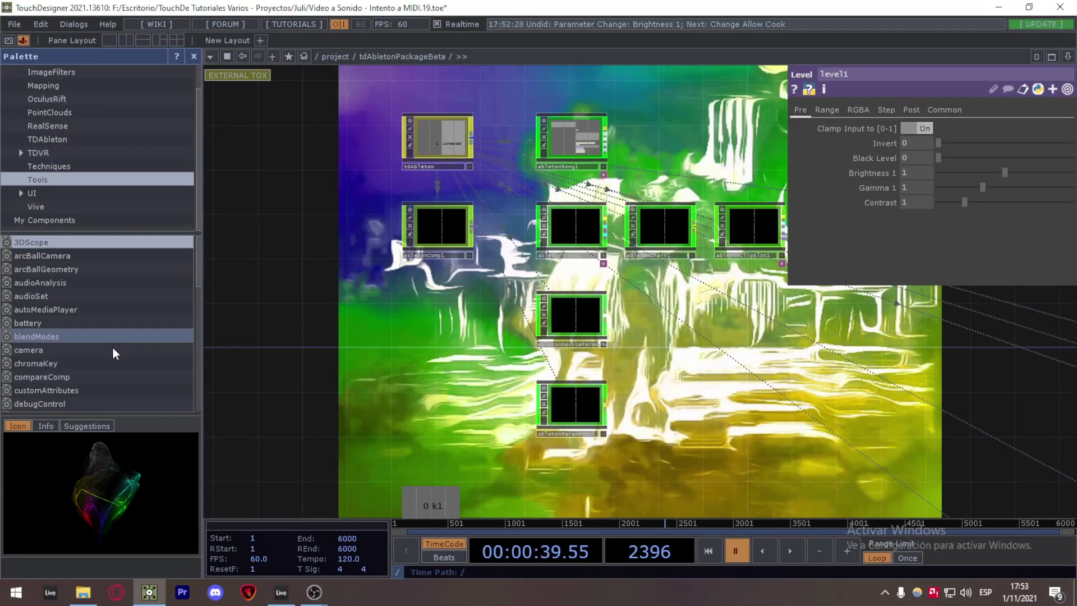
pyautogui.scroll(-10, 112, 347)
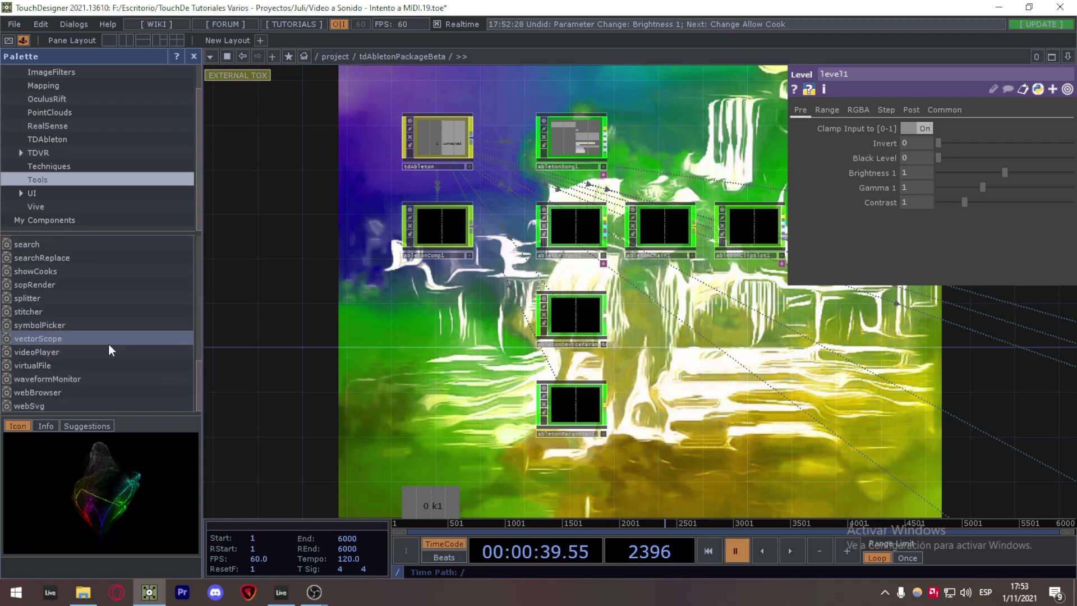
pyautogui.click(99, 143)
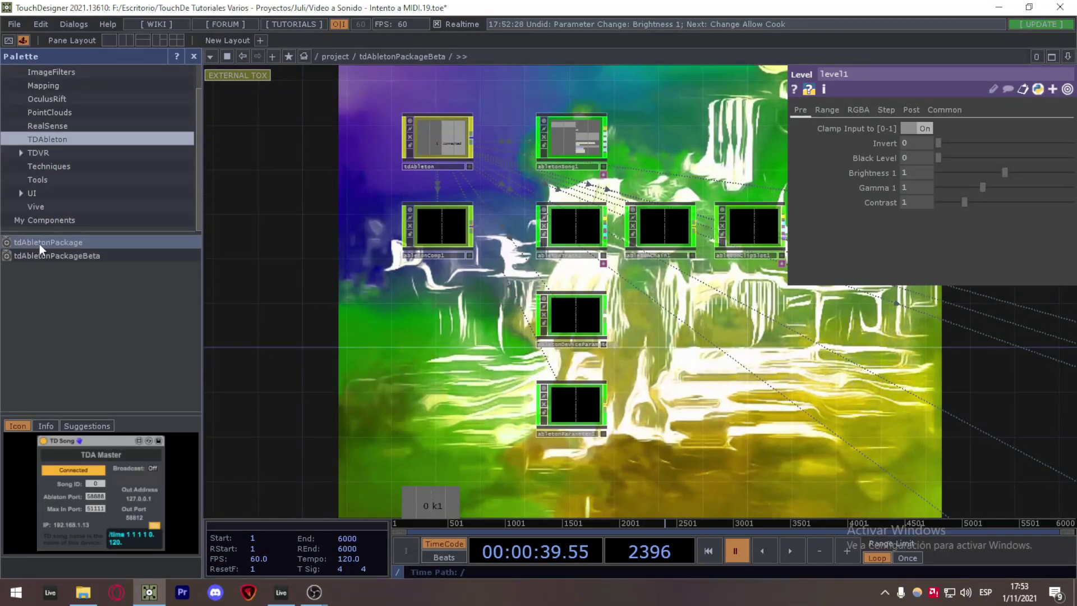
pyautogui.click(105, 242)
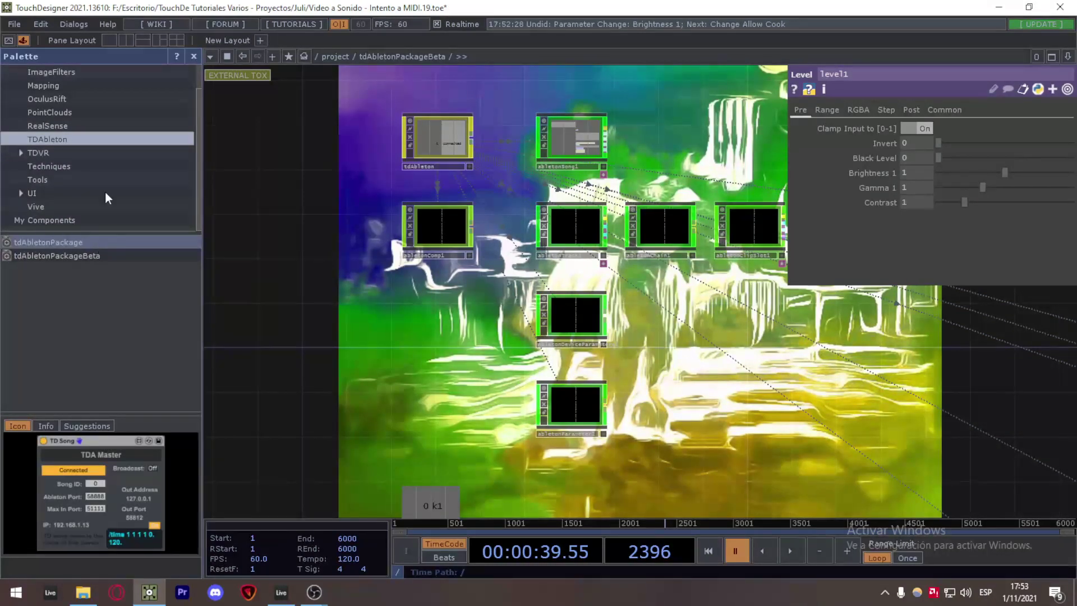
pyautogui.click(24, 40)
# Examine the three parallel note branches from the RGB source to their output containers.
pyautogui.scroll(-3, 512, 302)
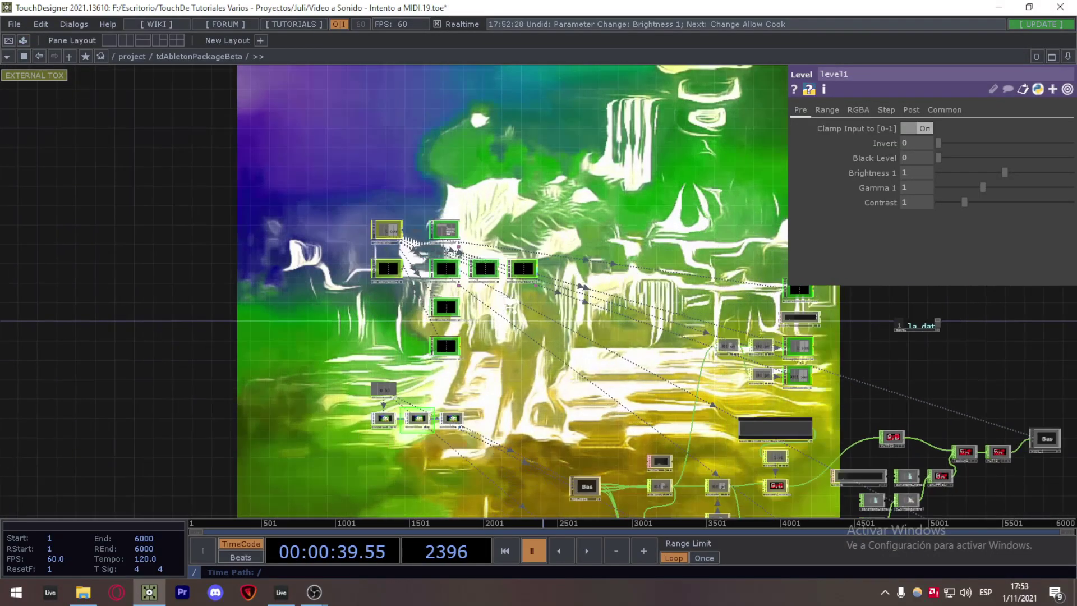
pyautogui.scroll(-1, 505, 300)
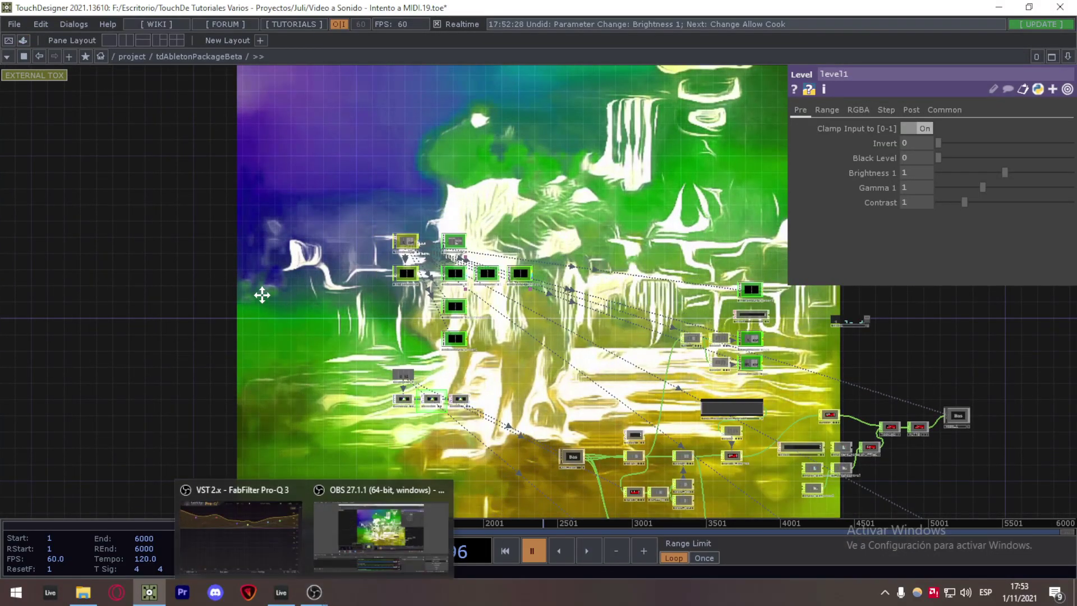
pyautogui.moveTo(278, 303); pyautogui.dragTo(163, 236)
pyautogui.scroll(5, 389, 138)
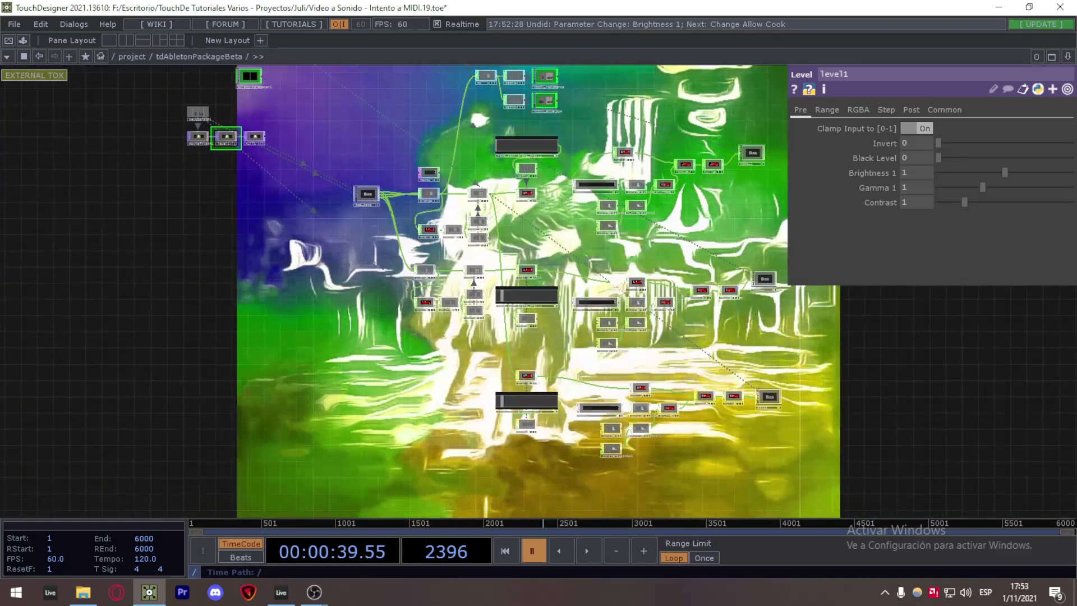
pyautogui.moveTo(721, 220); pyautogui.dragTo(561, 218)
pyautogui.scroll(-3, 561, 219)
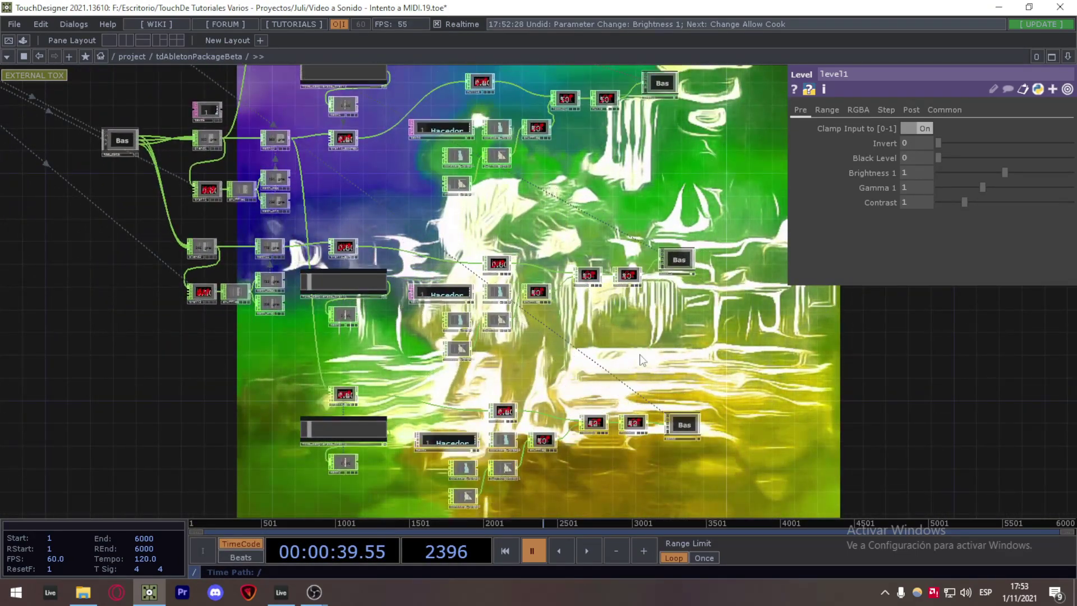
pyautogui.moveTo(641, 353); pyautogui.dragTo(635, 335)
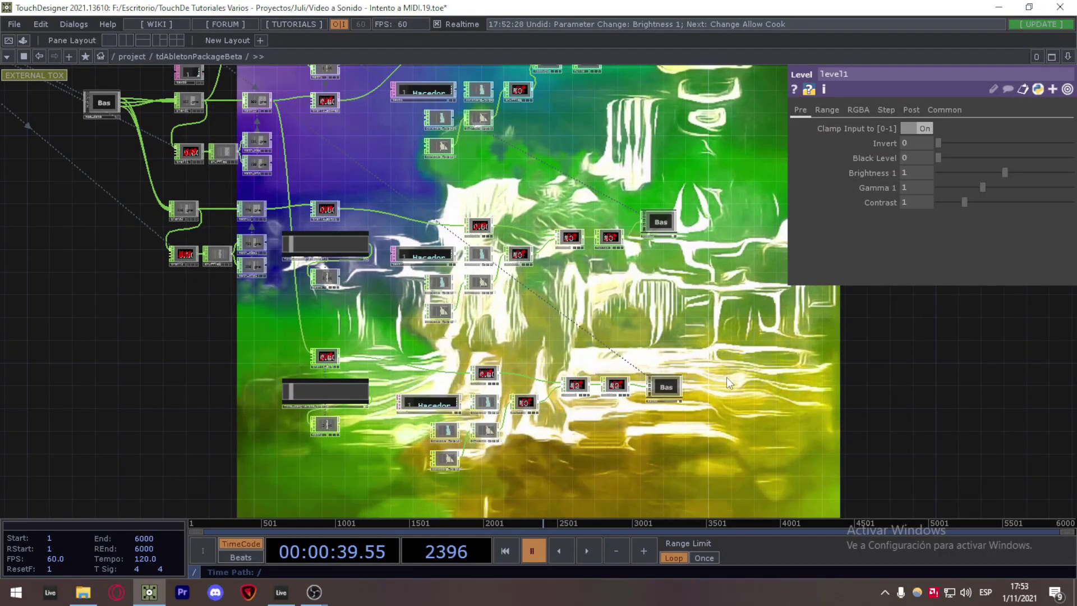
# Check the MIDI1 device chain in Ableton Live and return to TouchDesigner to view the whole set of note branches.
pyautogui.click(280, 592)
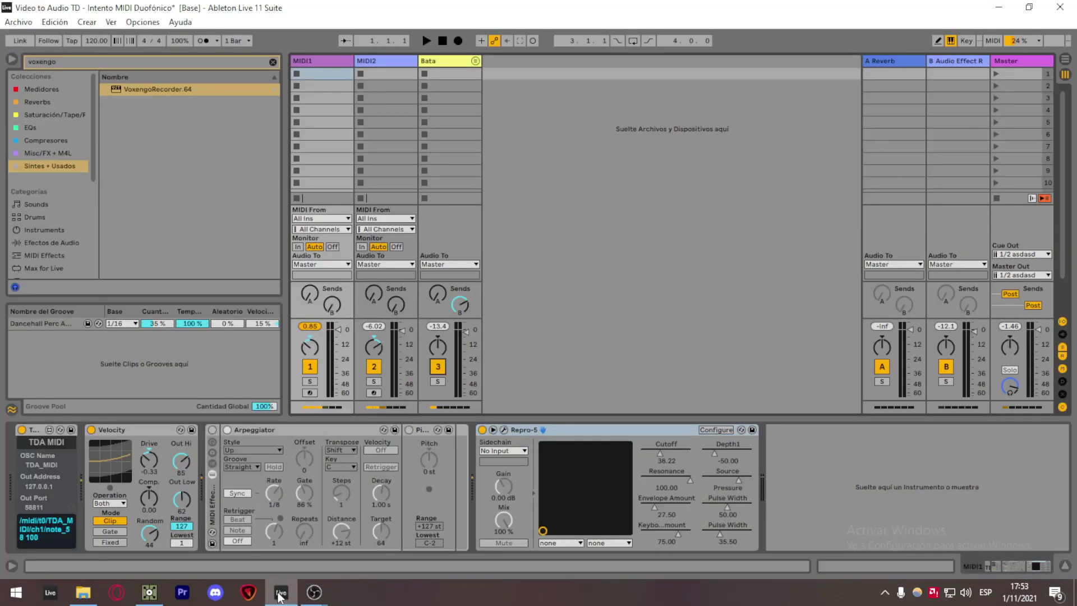
pyautogui.click(149, 592)
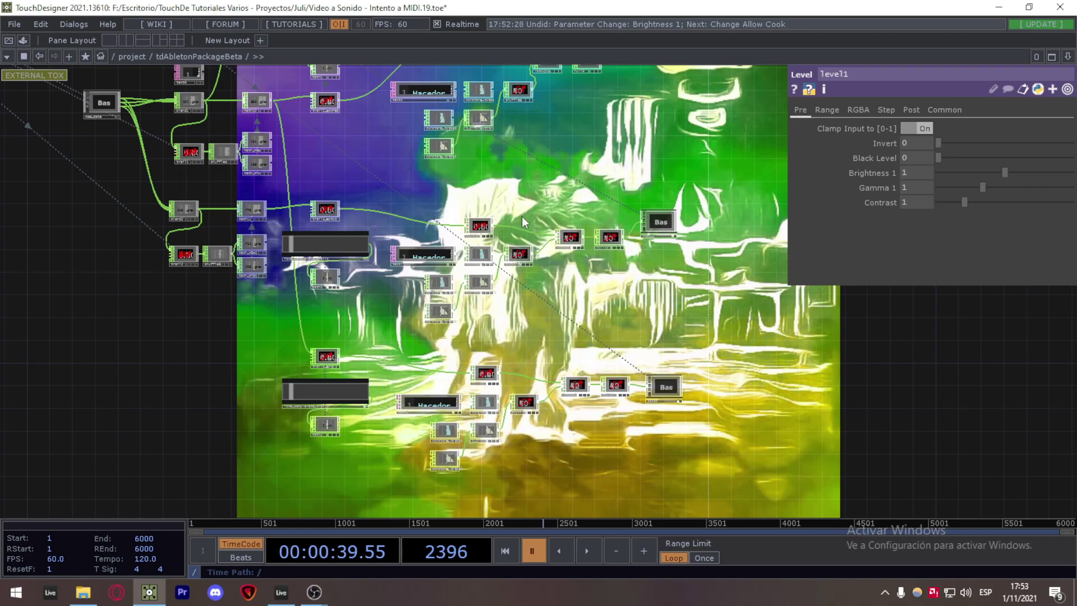
pyautogui.scroll(-3, 521, 216)
pyautogui.moveTo(567, 153); pyautogui.dragTo(571, 213)
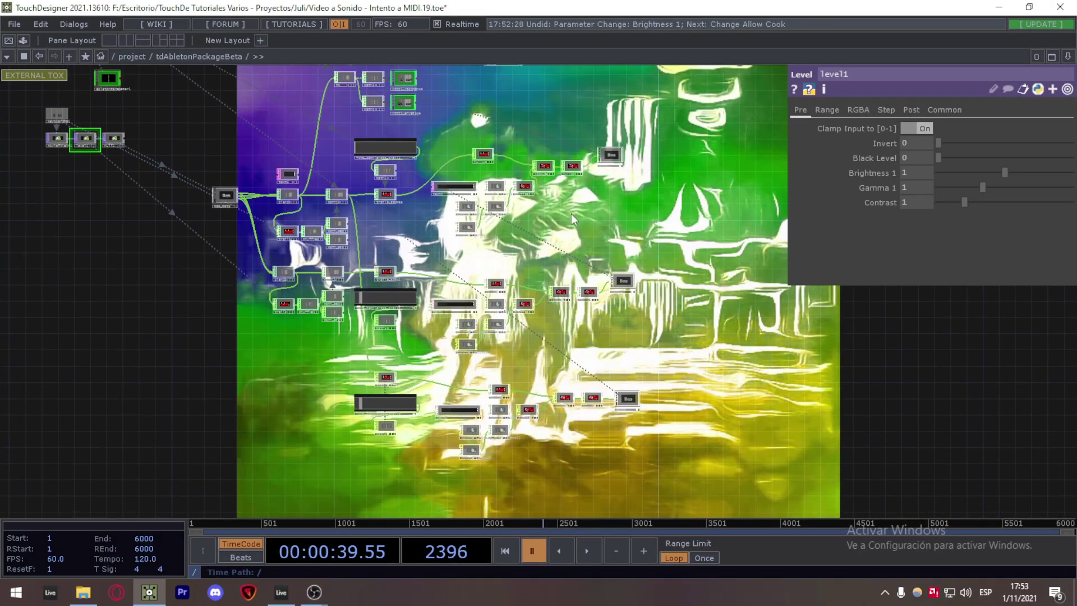
pyautogui.click(319, 590)
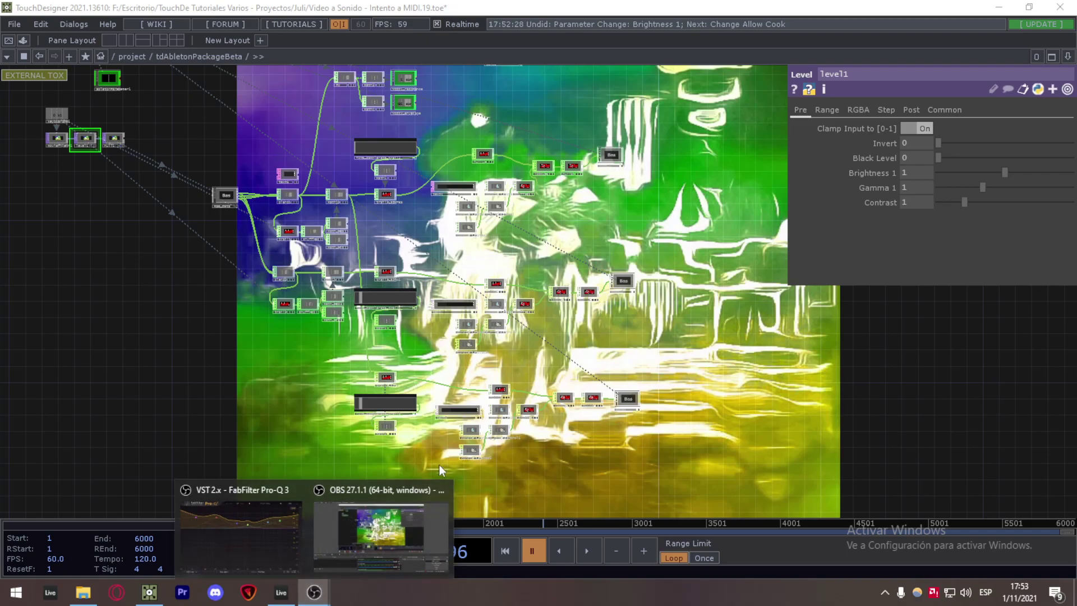
# Switch to Ableton Live, open and close the Repro-5 plug-in window on the MIDI1 track, and return to the TouchDesigner network.
pyautogui.click(282, 588)
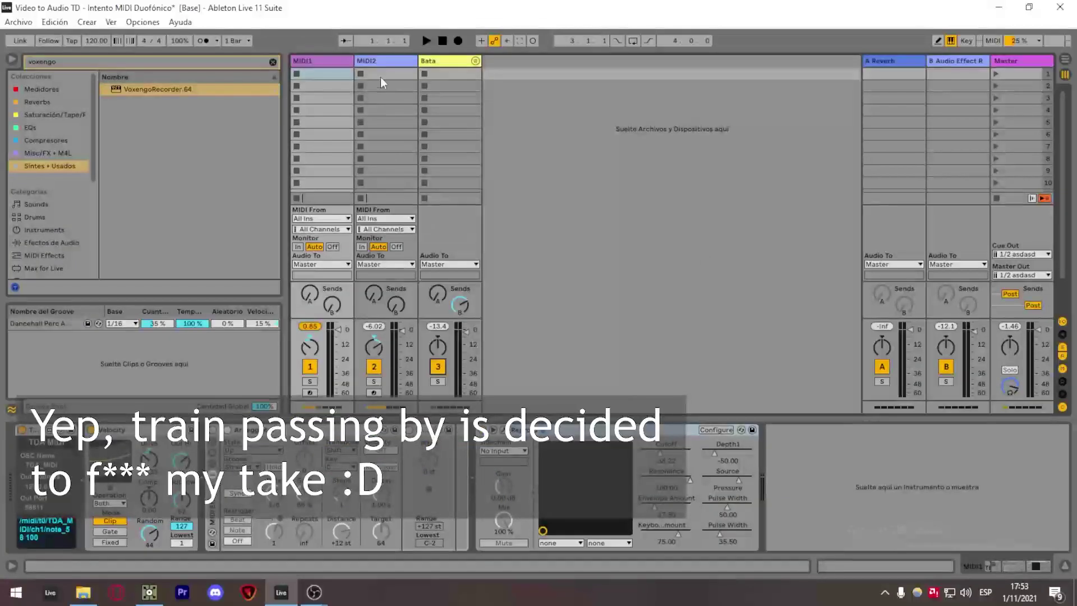
pyautogui.click(316, 60)
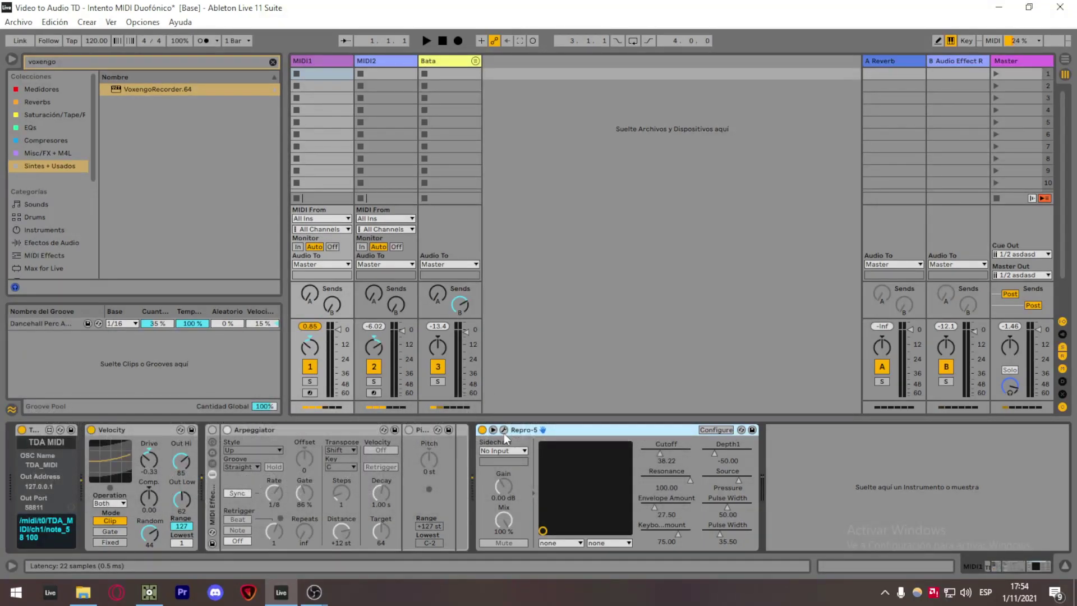
pyautogui.click(494, 430)
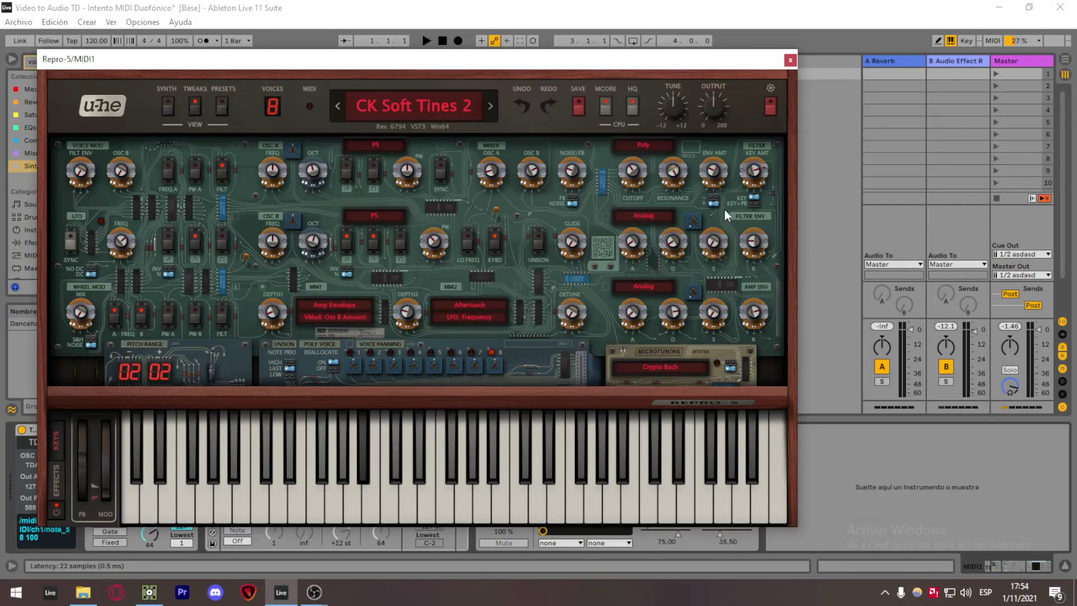
pyautogui.click(789, 60)
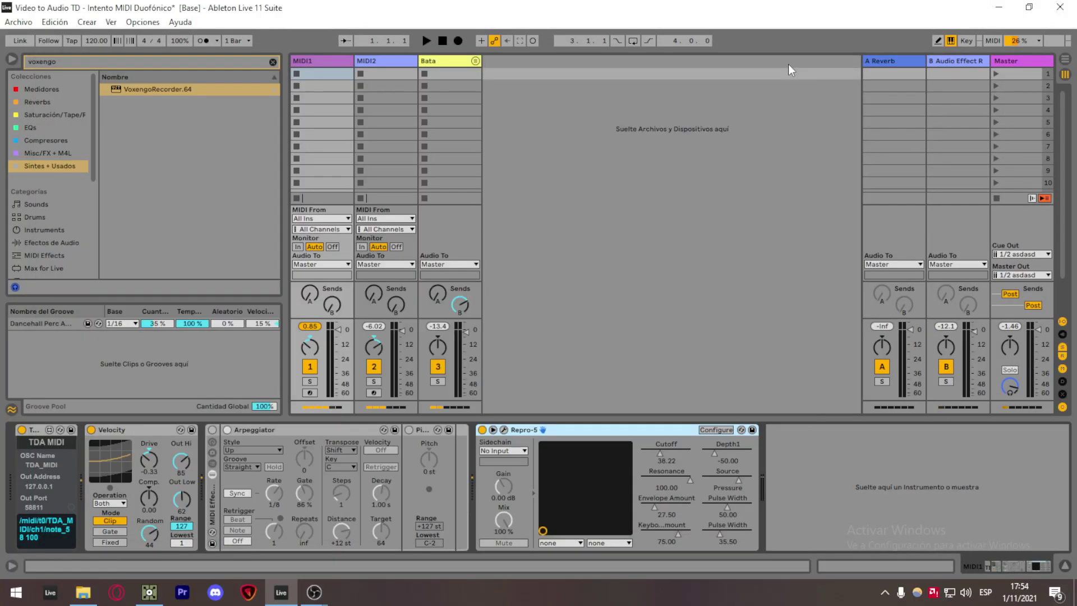
pyautogui.click(149, 592)
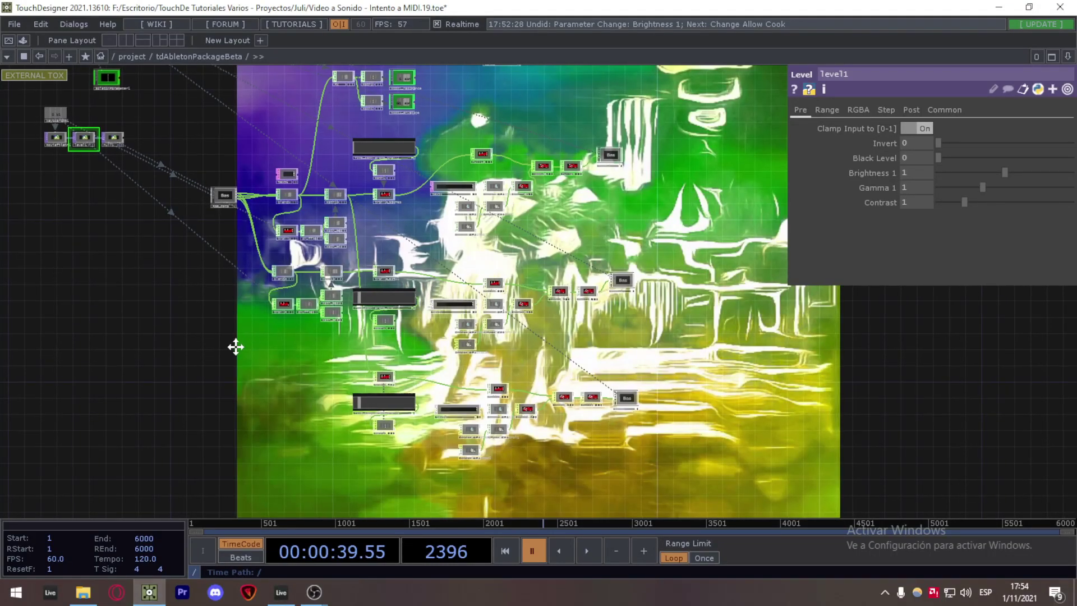
pyautogui.scroll(5, 324, 317)
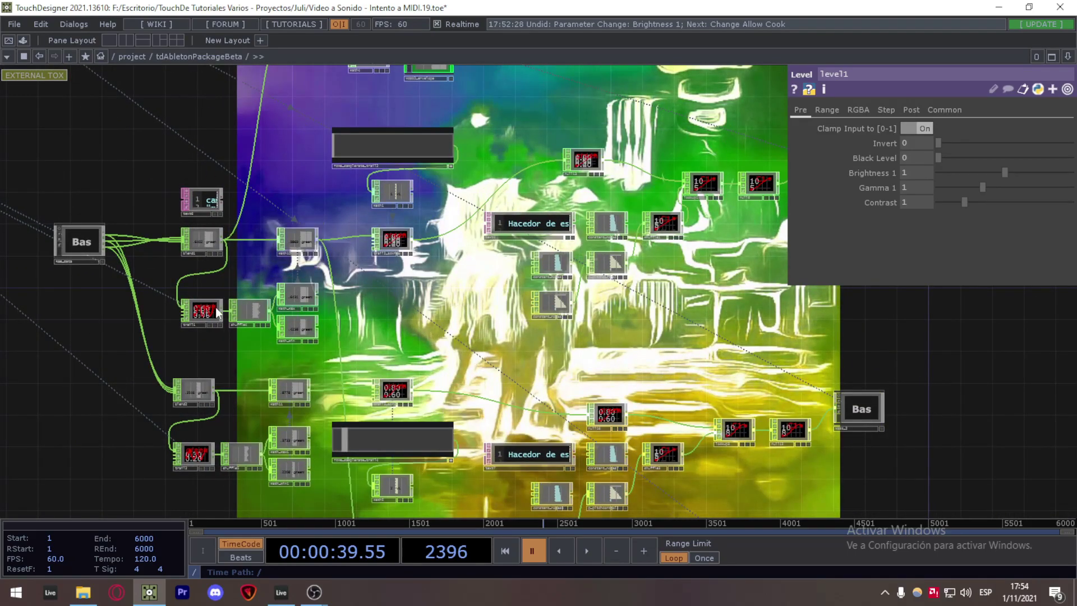
# Look at the MIDI1 device chain in Ableton Live and return to the TouchDesigner network.
pyautogui.moveTo(95, 343); pyautogui.dragTo(241, 373)
pyautogui.moveTo(288, 192); pyautogui.dragTo(246, 184)
pyautogui.click(281, 592)
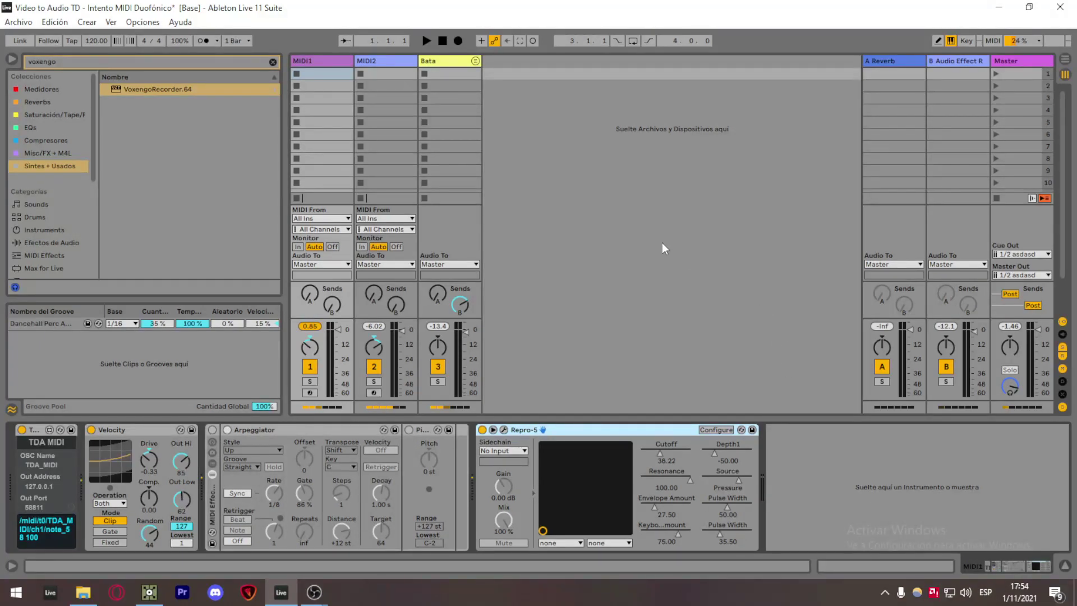
pyautogui.click(149, 592)
# Select the FX Null that feeds the two Math operators in the Efectos section.
pyautogui.moveTo(414, 171); pyautogui.dragTo(409, 125)
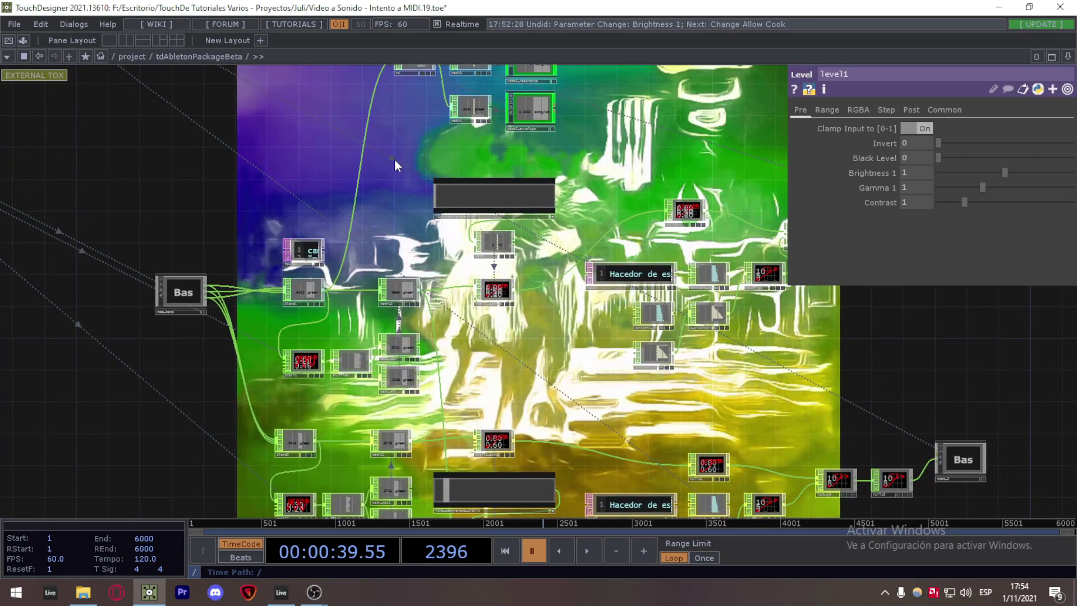
pyautogui.scroll(5, 393, 167)
pyautogui.click(382, 213)
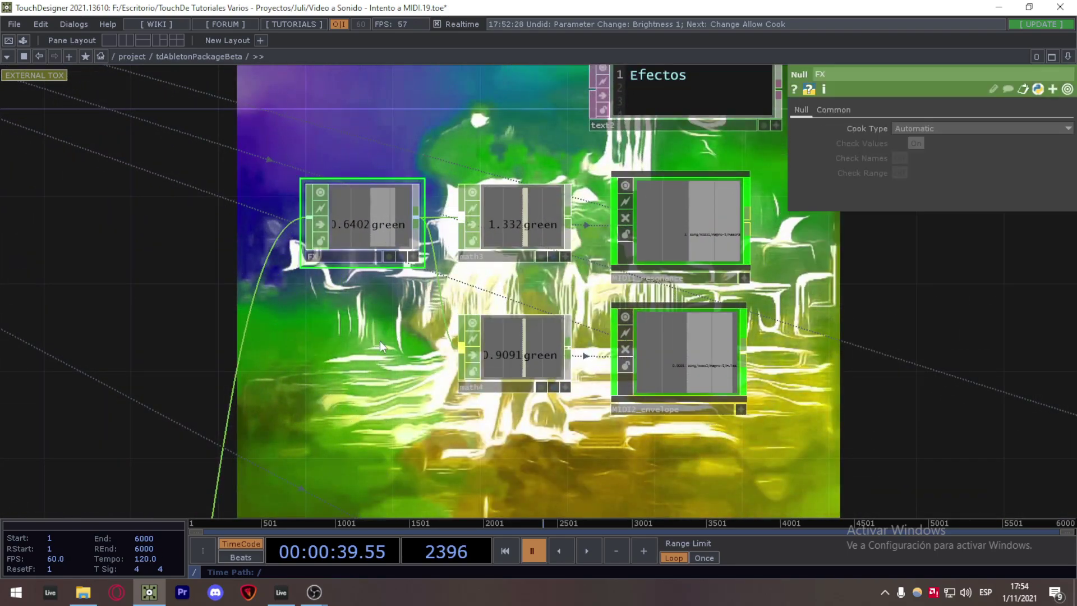
pyautogui.moveTo(379, 341); pyautogui.dragTo(301, 332)
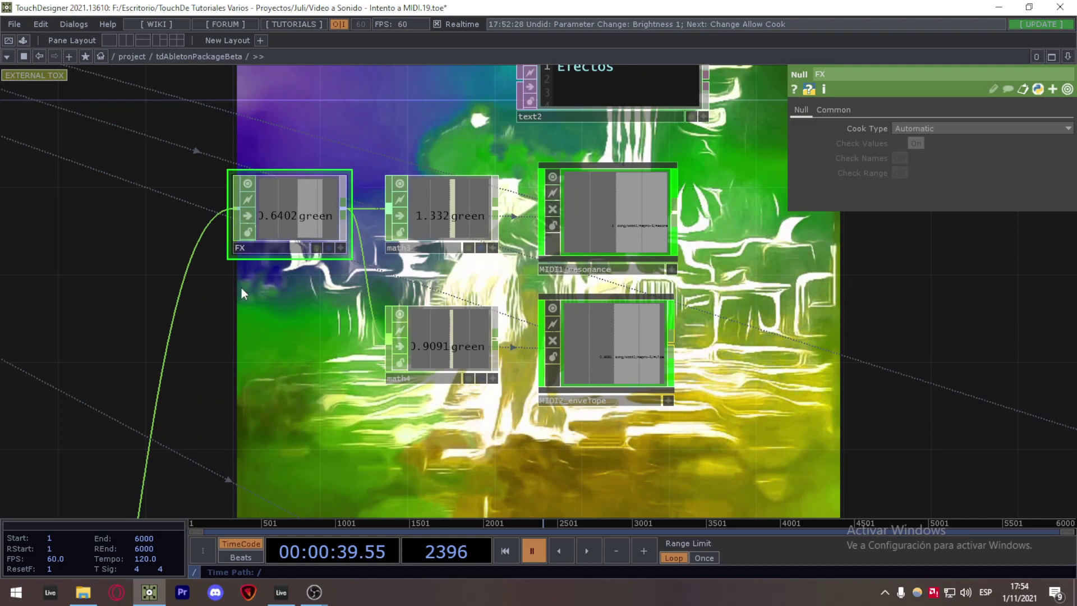
pyautogui.moveTo(289, 297); pyautogui.dragTo(206, 299)
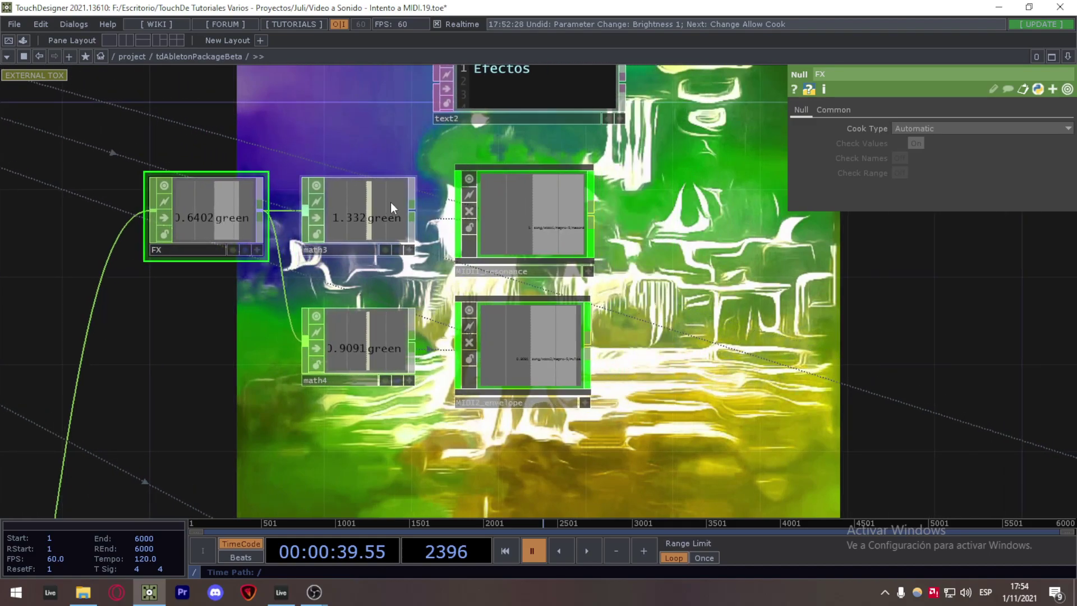
# Inspect the parameters of math3 and of the MIDI1_resonance and MIDI2_envelope Ableton Parameter components.
pyautogui.click(362, 227)
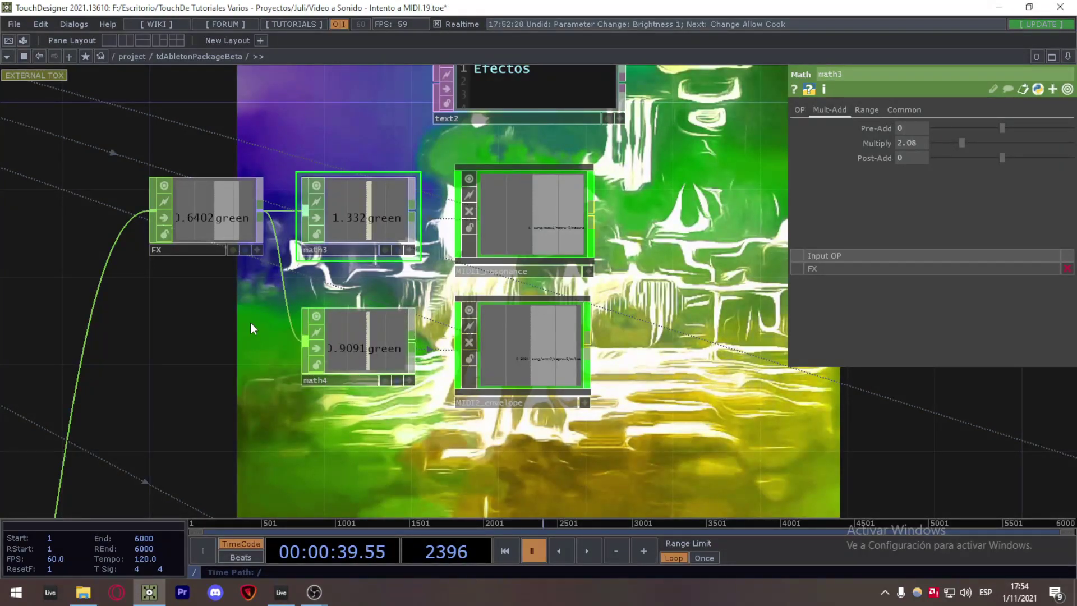
pyautogui.moveTo(251, 324); pyautogui.dragTo(186, 323)
pyautogui.click(442, 250)
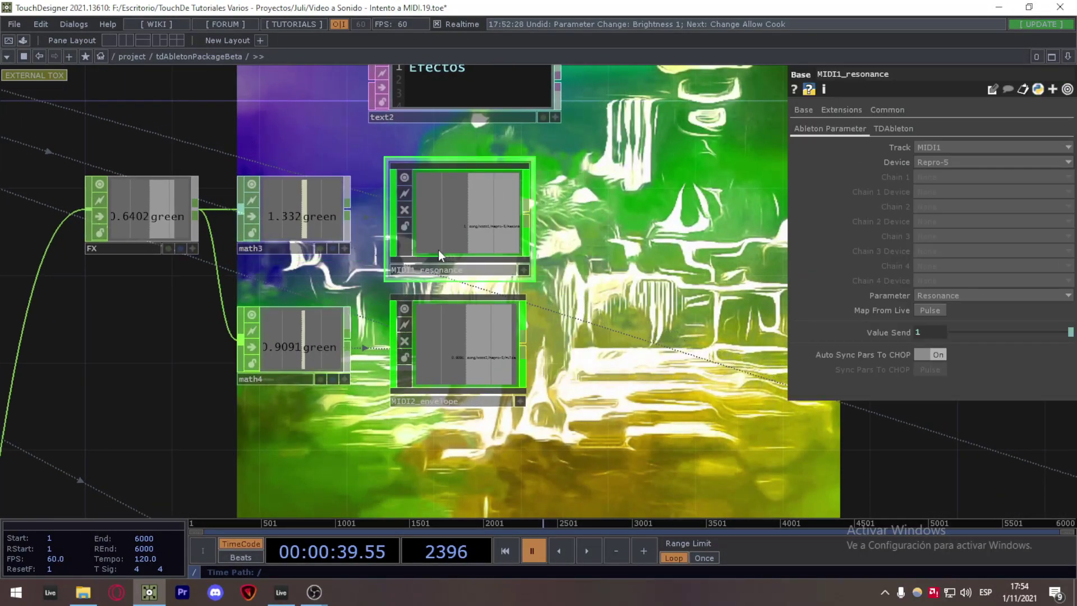
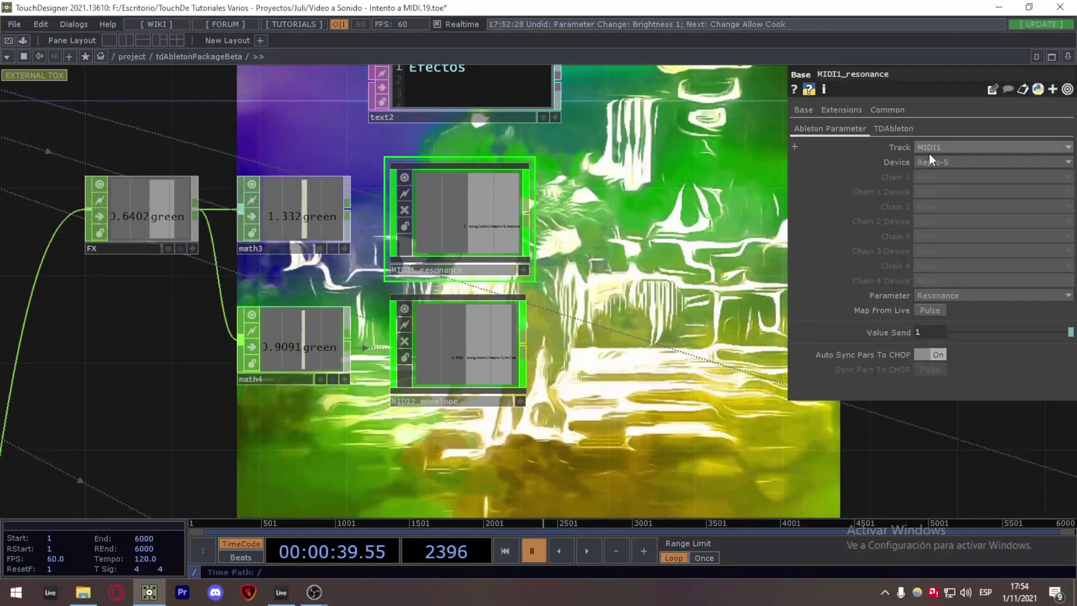
pyautogui.click(449, 348)
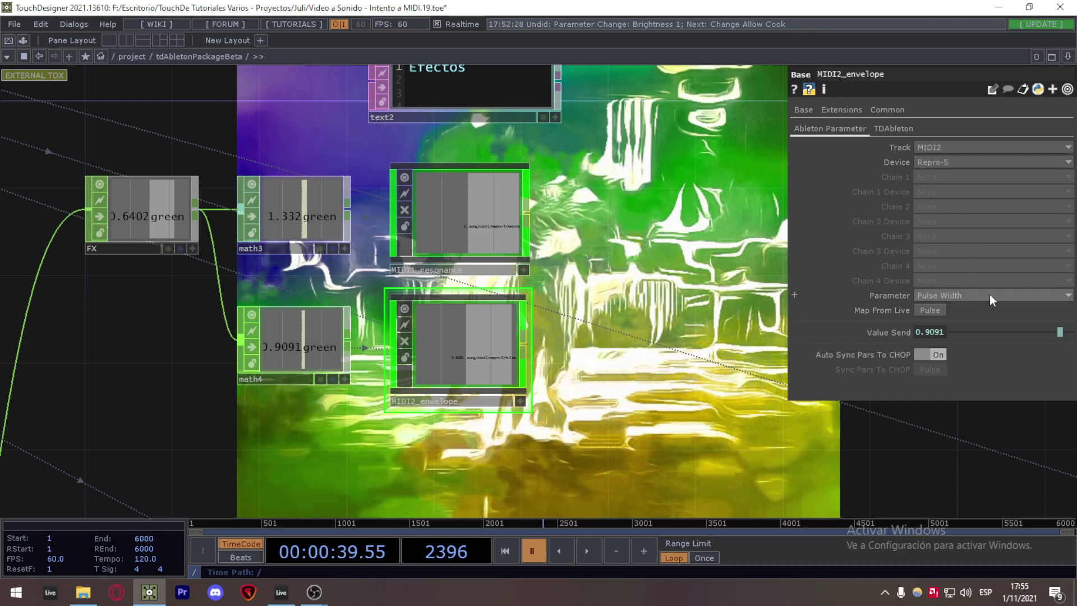
# Play the timeline, observe the Repro-5 parameters on MIDI1 and MIDI2 in Ableton Live, and pause playback back in TouchDesigner.
pyautogui.click(583, 549)
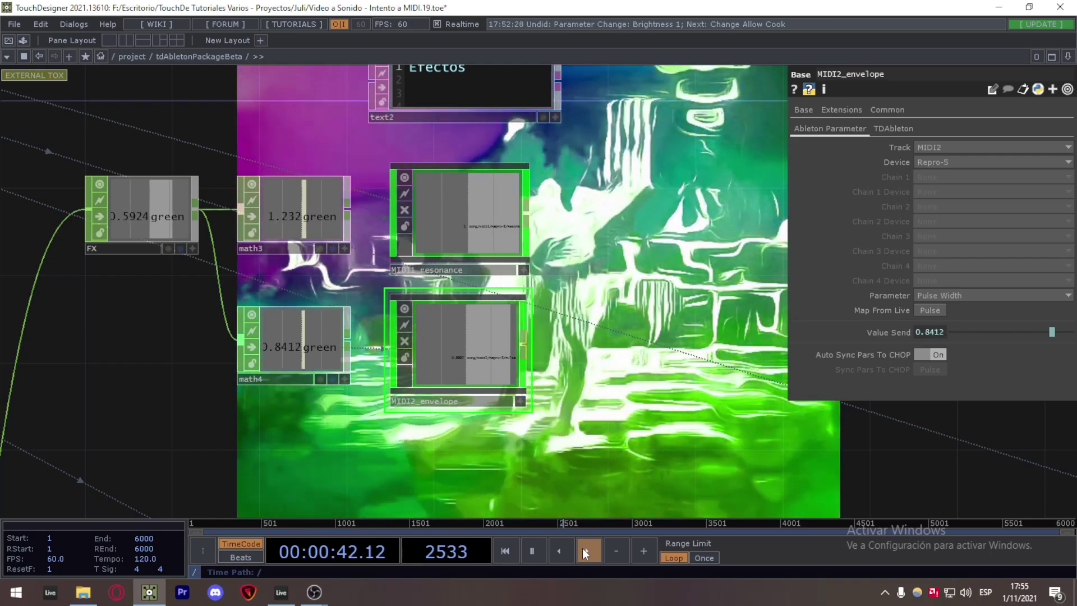
pyautogui.click(452, 219)
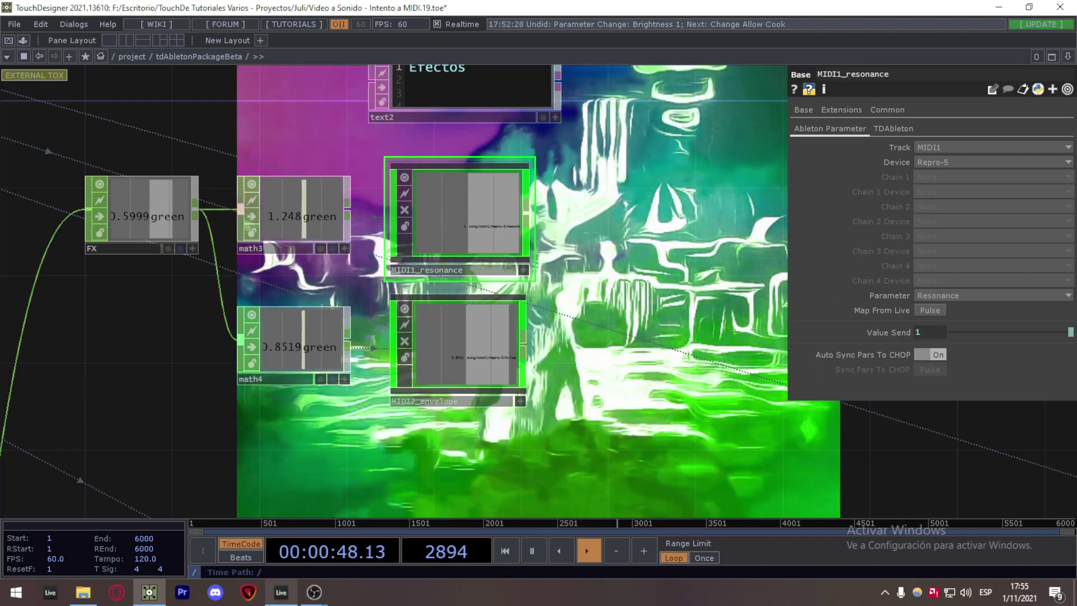
pyautogui.click(281, 592)
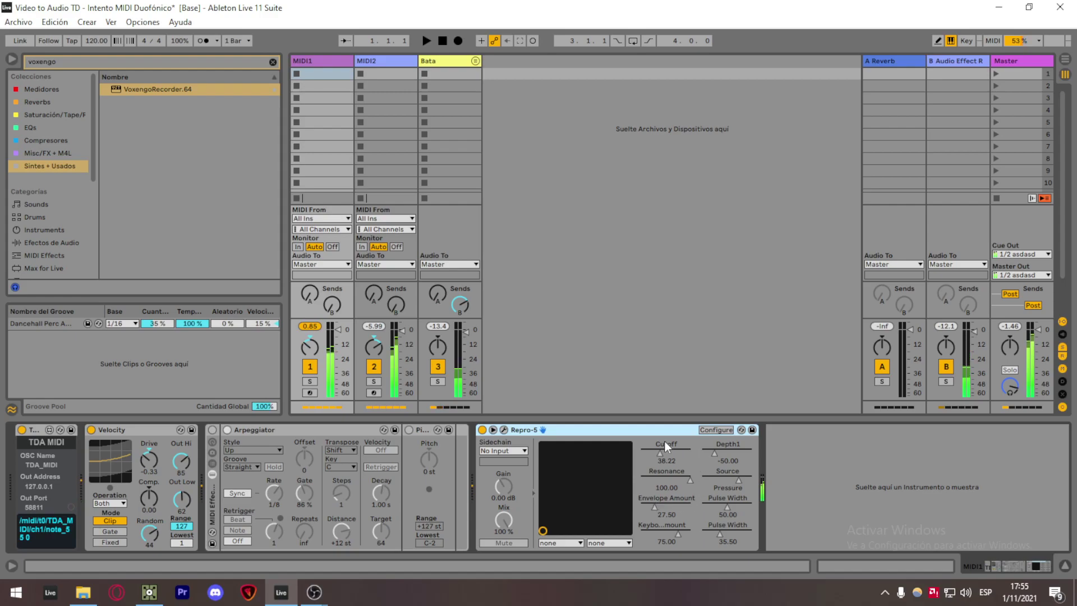
pyautogui.click(384, 73)
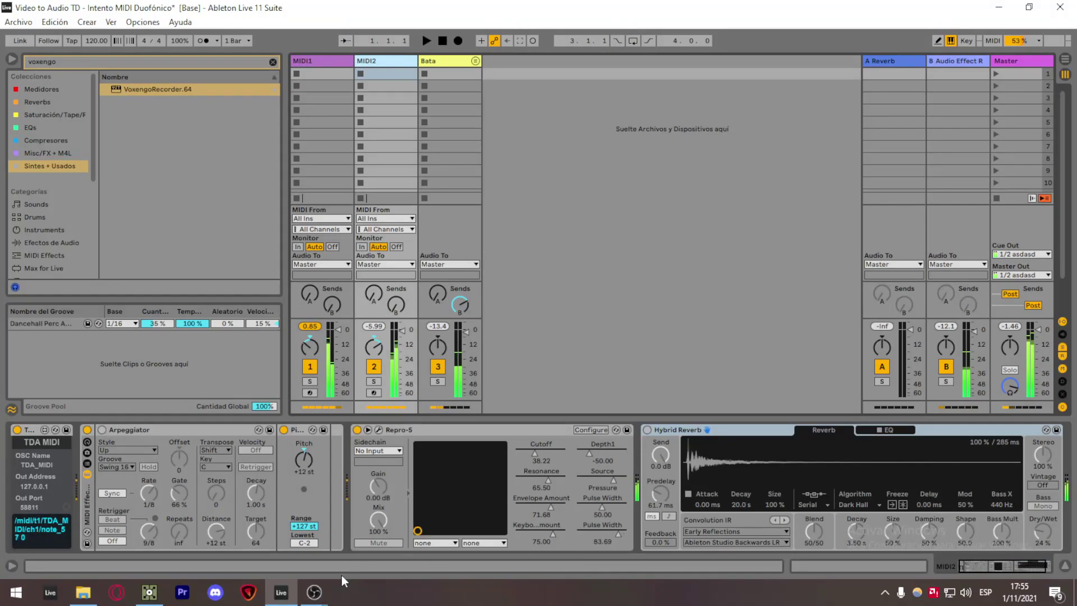
pyautogui.click(153, 598)
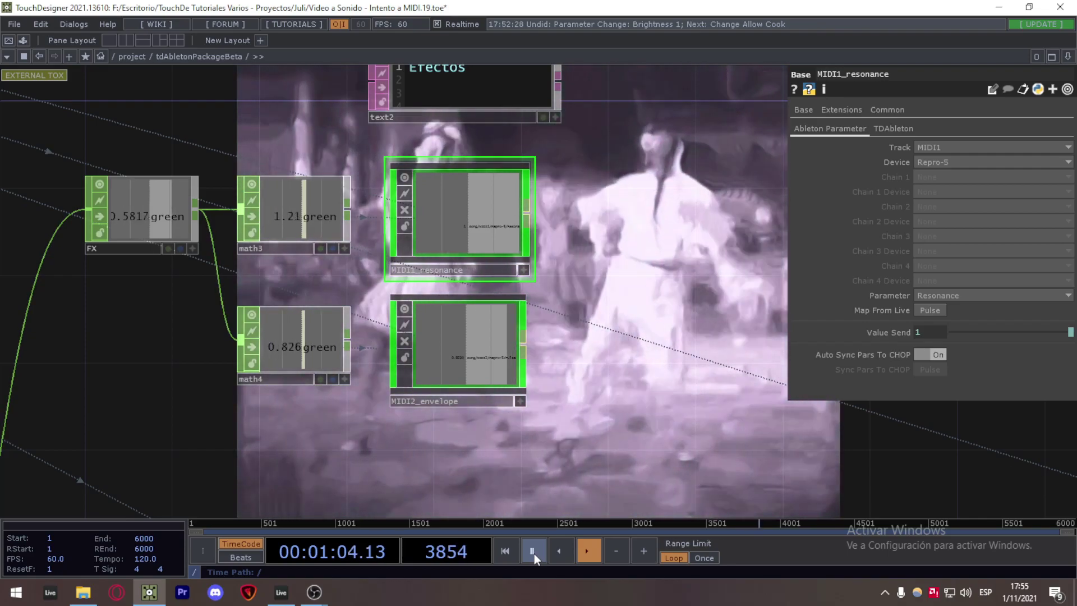
pyautogui.click(532, 551)
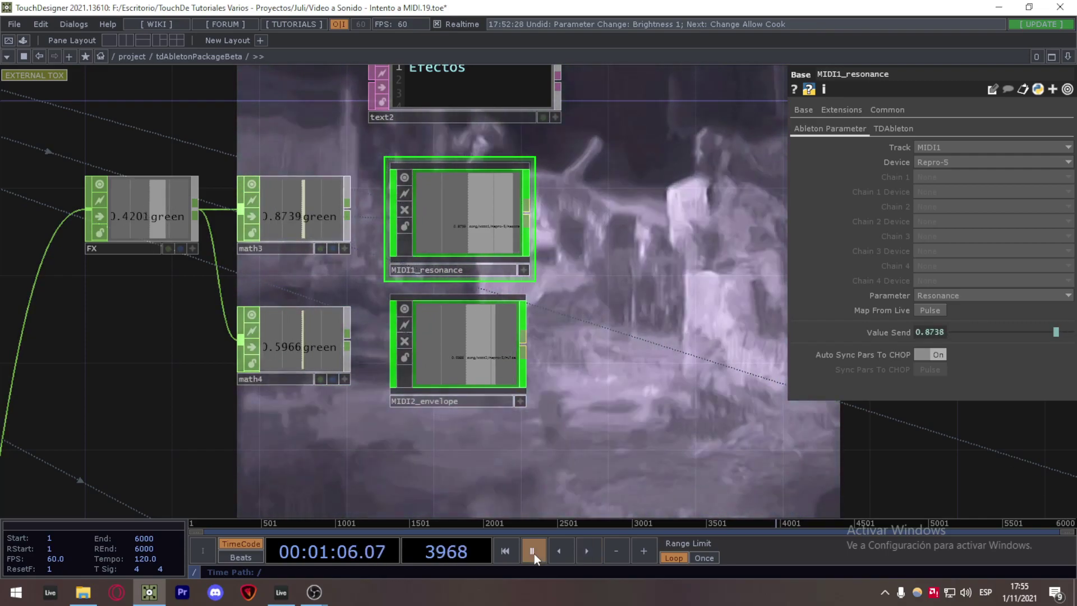
# Switch to Ableton Live, toggle the MIDI2 track's Arpeggiator on and off again, and return to the TouchDesigner effects section.
pyautogui.scroll(-5, 557, 460)
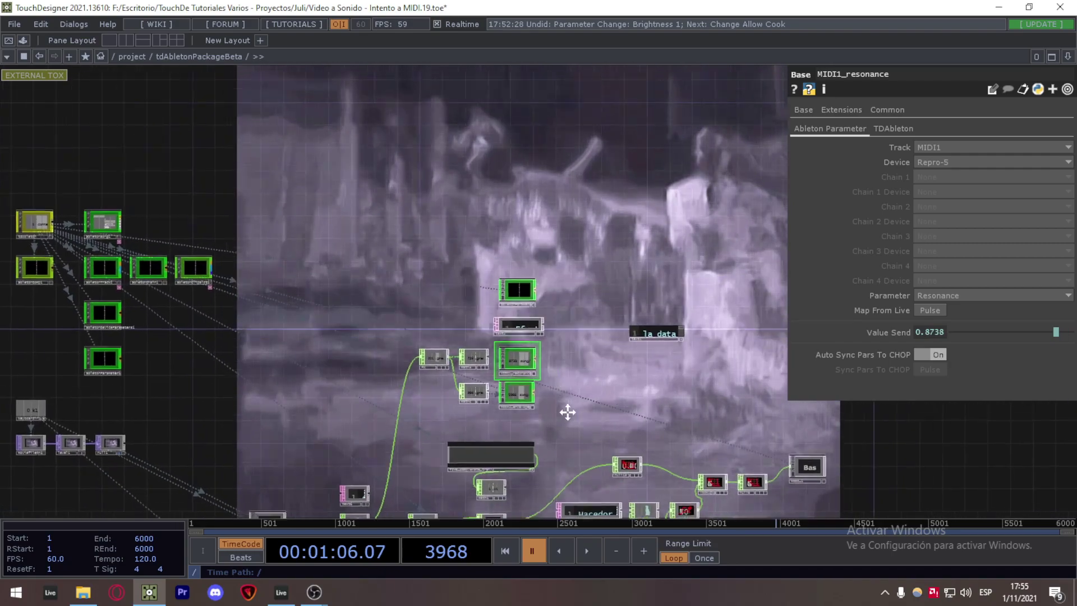
pyautogui.scroll(6, 569, 409)
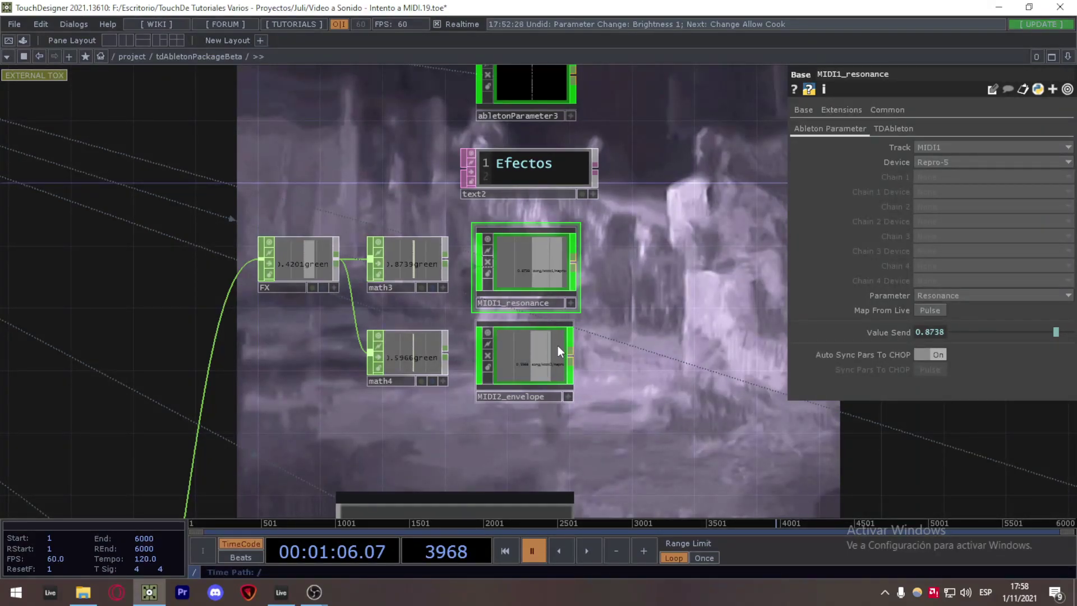
pyautogui.scroll(-2, 652, 379)
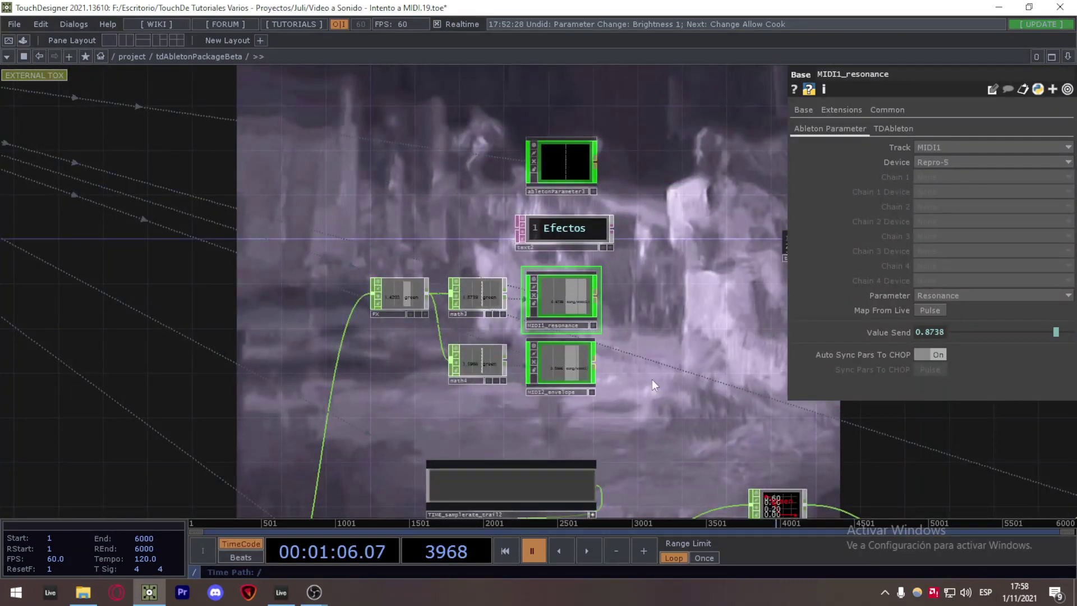
pyautogui.click(282, 589)
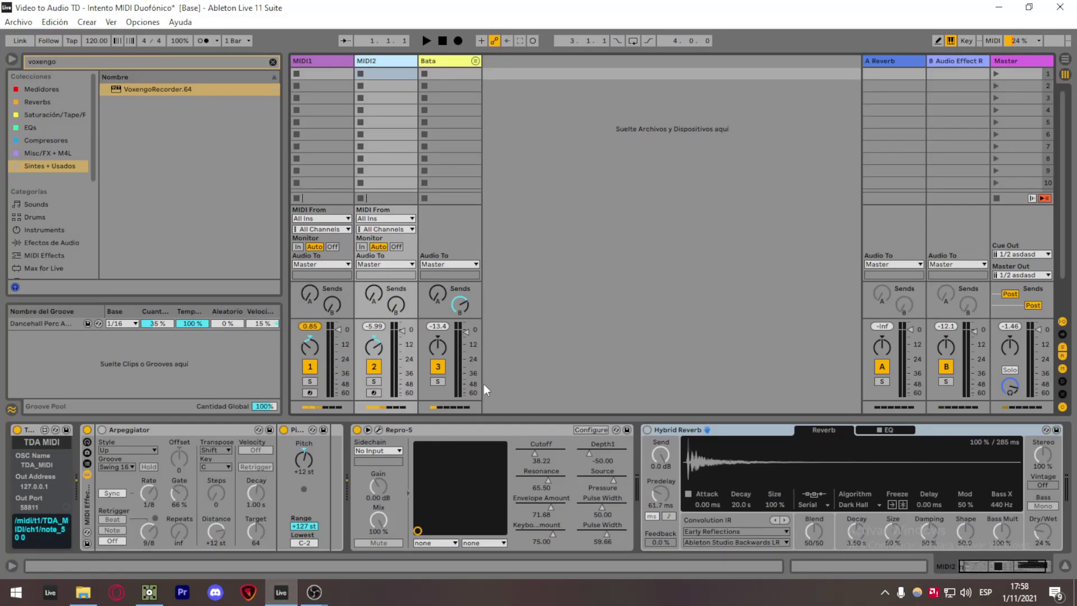
pyautogui.click(381, 61)
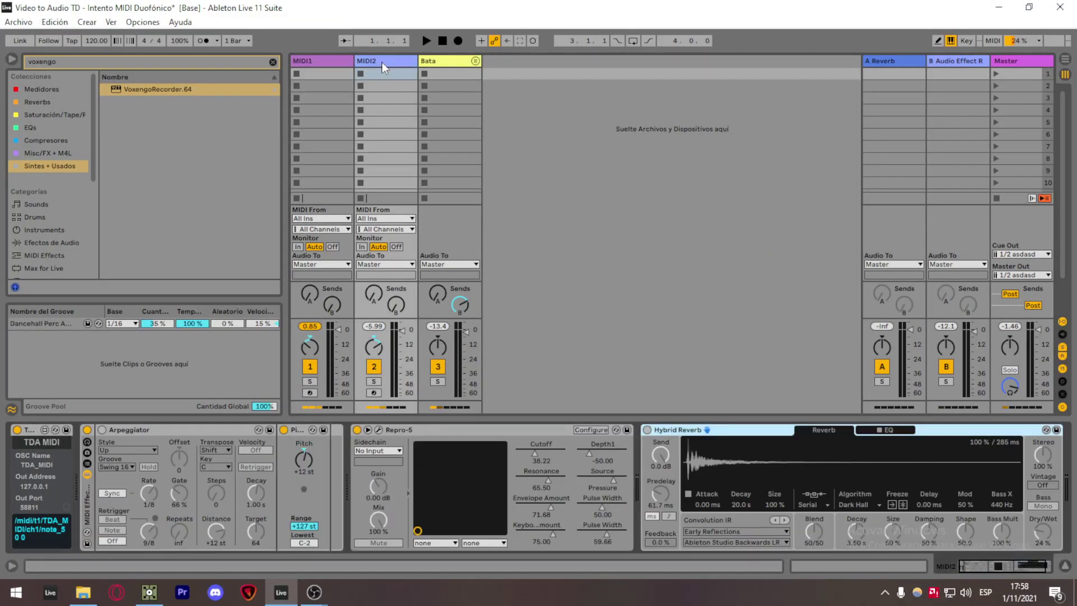
pyautogui.click(102, 429)
pyautogui.click(102, 429)
pyautogui.click(149, 591)
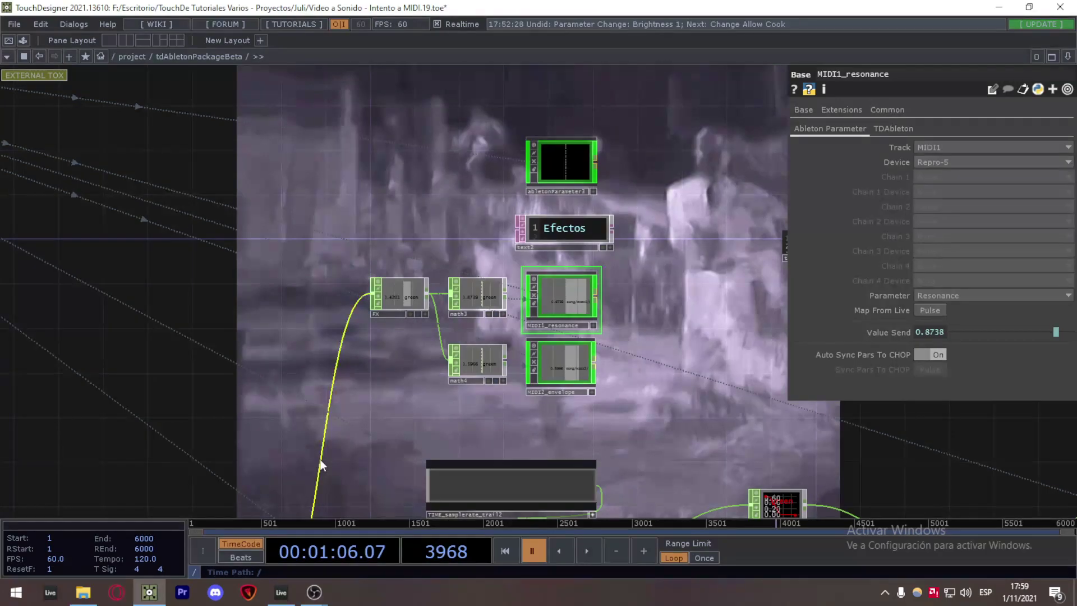
pyautogui.click(281, 591)
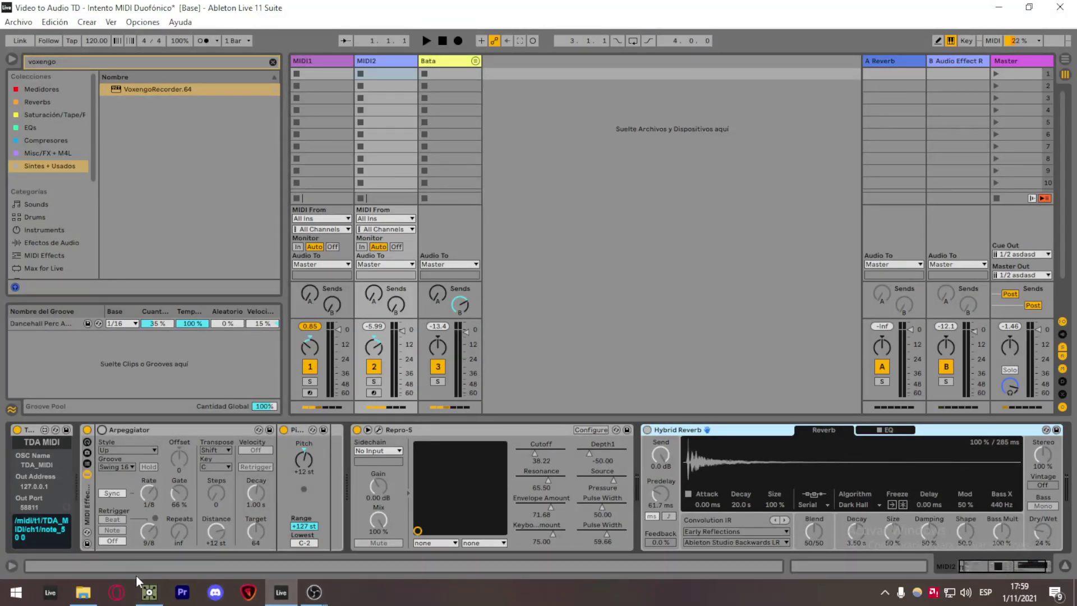
pyautogui.click(150, 595)
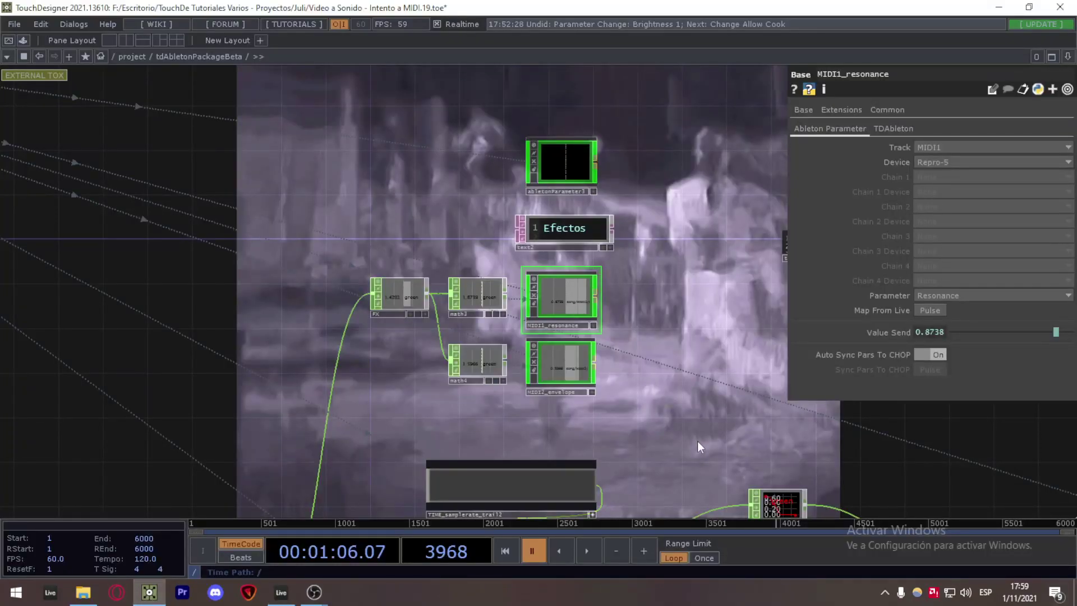
# Examine the note branches below the effects section, down to the Batas output container.
pyautogui.scroll(2, 668, 434)
pyautogui.scroll(-3, 641, 406)
pyautogui.moveTo(637, 402); pyautogui.dragTo(640, 46)
pyautogui.moveTo(556, 305); pyautogui.dragTo(430, 138)
pyautogui.moveTo(781, 402); pyautogui.dragTo(687, 311)
pyautogui.scroll(4, 725, 361)
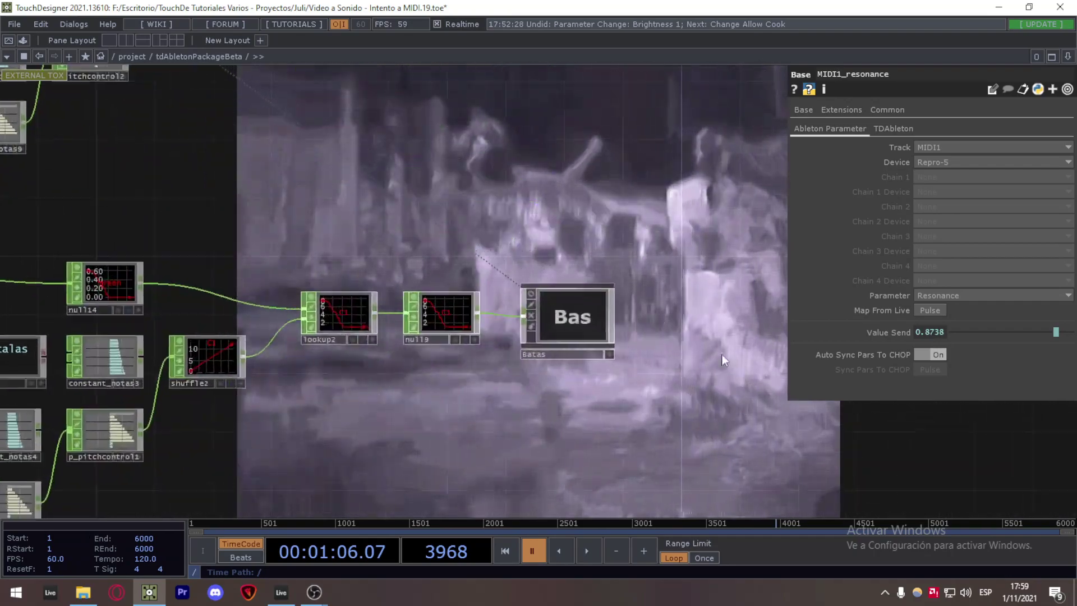
pyautogui.scroll(-8, 518, 310)
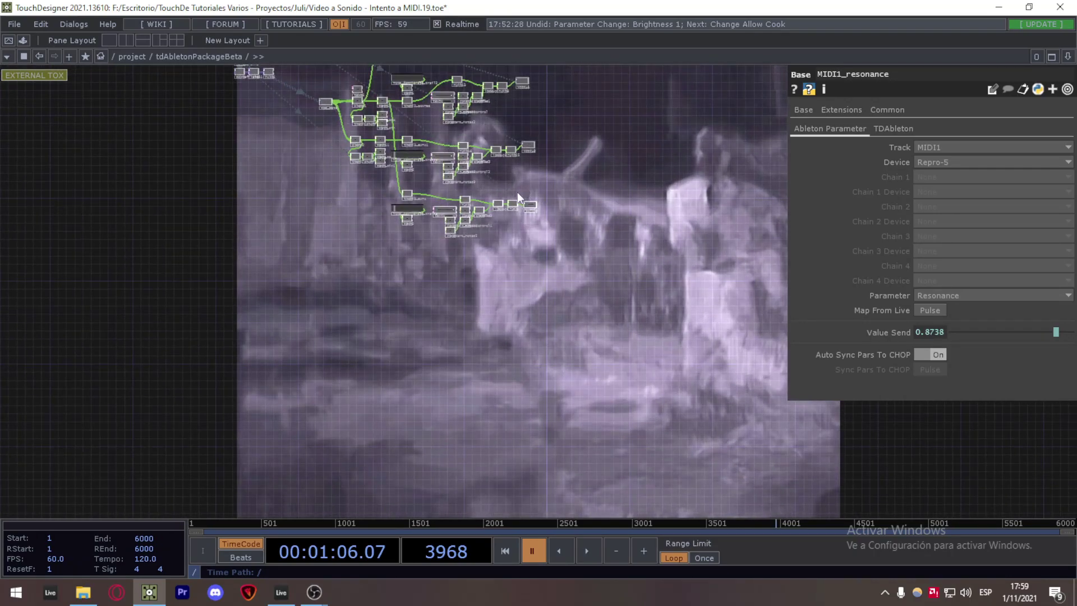
pyautogui.scroll(6, 534, 395)
pyautogui.moveTo(314, 591)
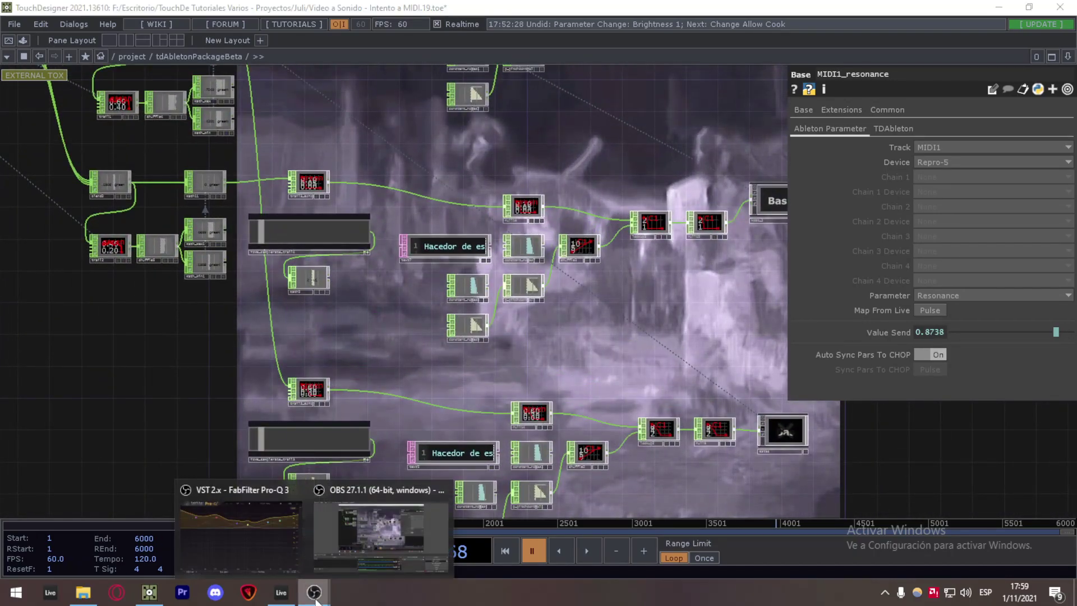
pyautogui.click(388, 550)
pyautogui.click(149, 592)
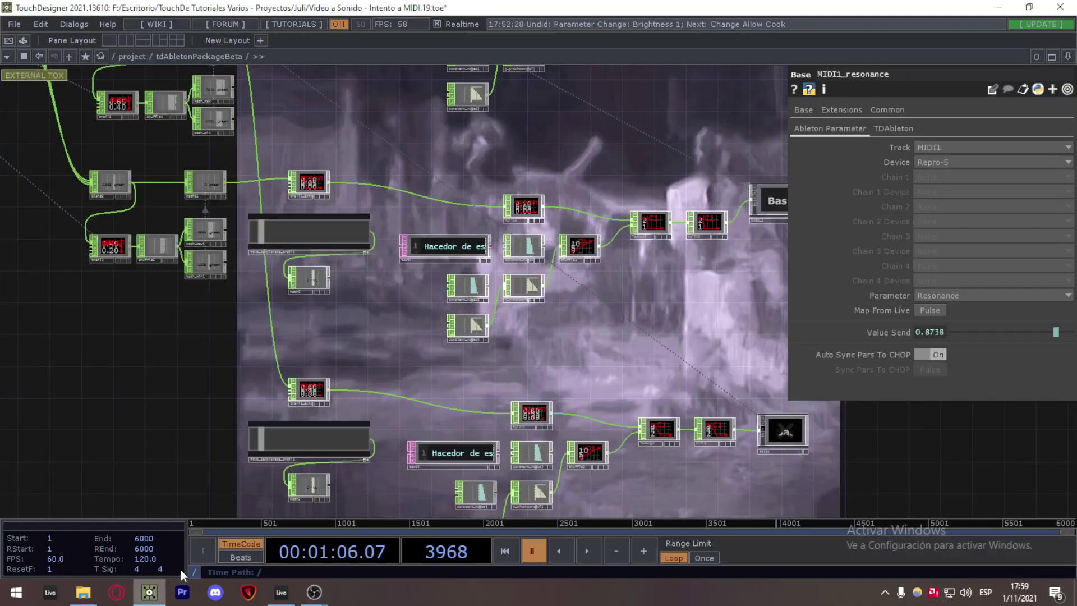
# Play the timeline with all three note branches in view.
pyautogui.moveTo(387, 142); pyautogui.dragTo(425, 234)
pyautogui.scroll(3, 419, 156)
pyautogui.moveTo(417, 155); pyautogui.dragTo(449, 218)
pyautogui.scroll(-6, 415, 174)
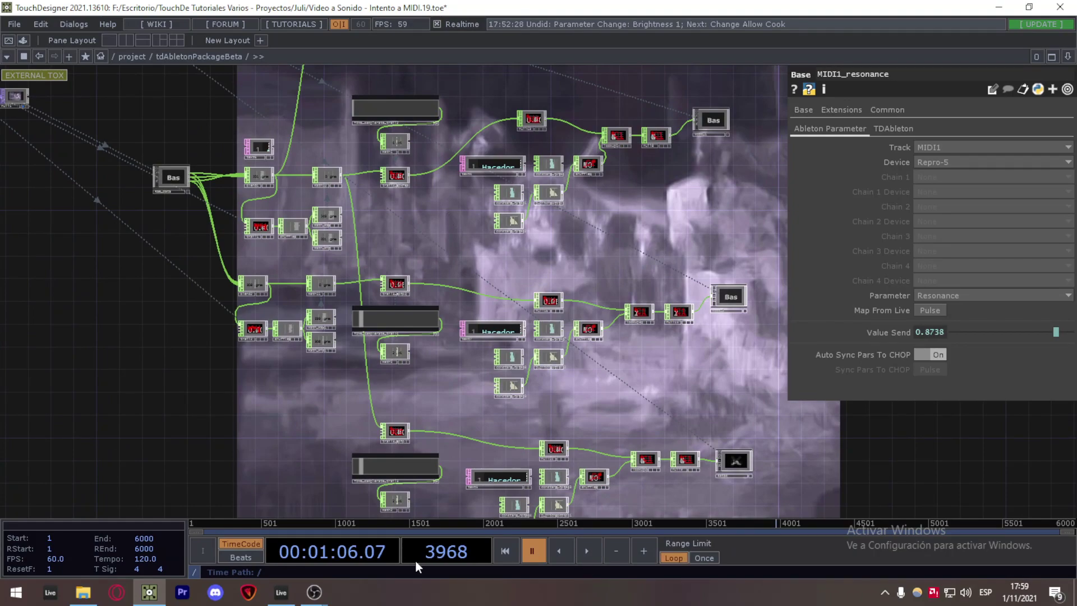
pyautogui.click(597, 550)
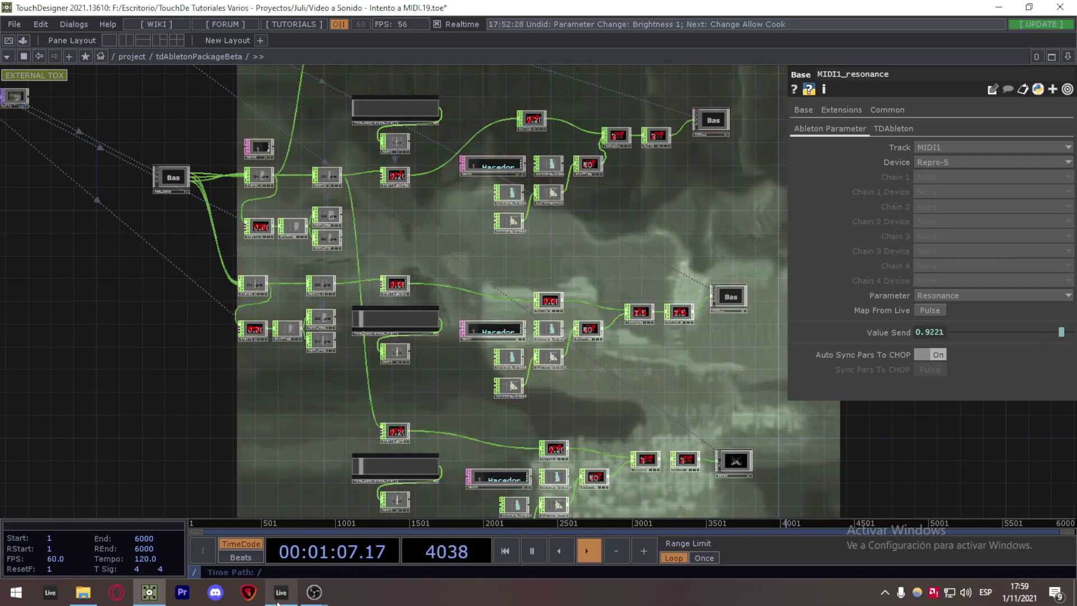
# Switch to Ableton Live and turn on the Arpeggiator on the MIDI2 track.
pyautogui.moveTo(279, 603)
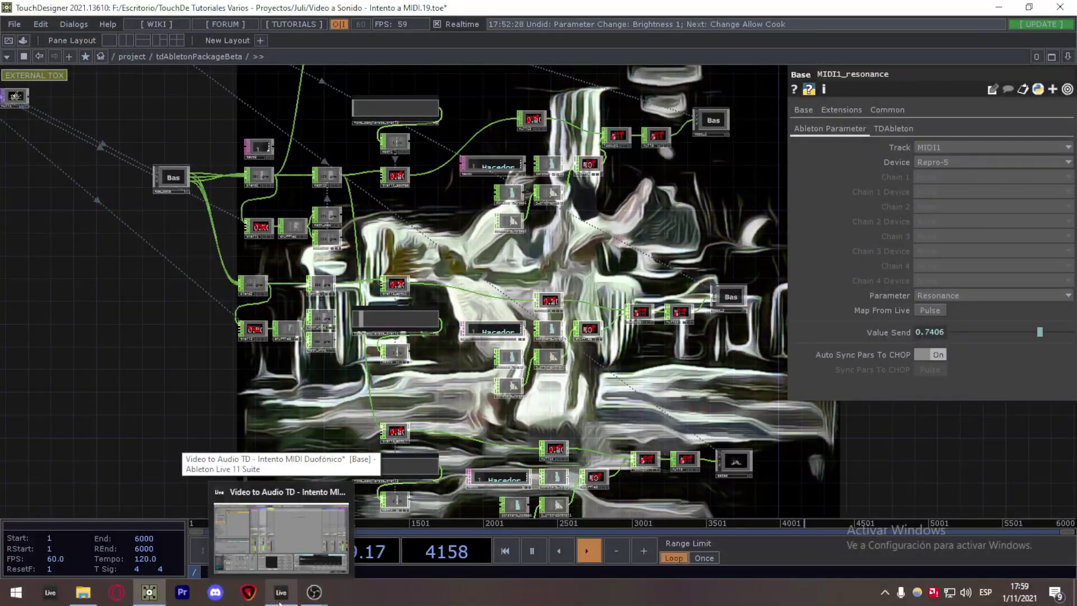
pyautogui.scroll(5, 314, 332)
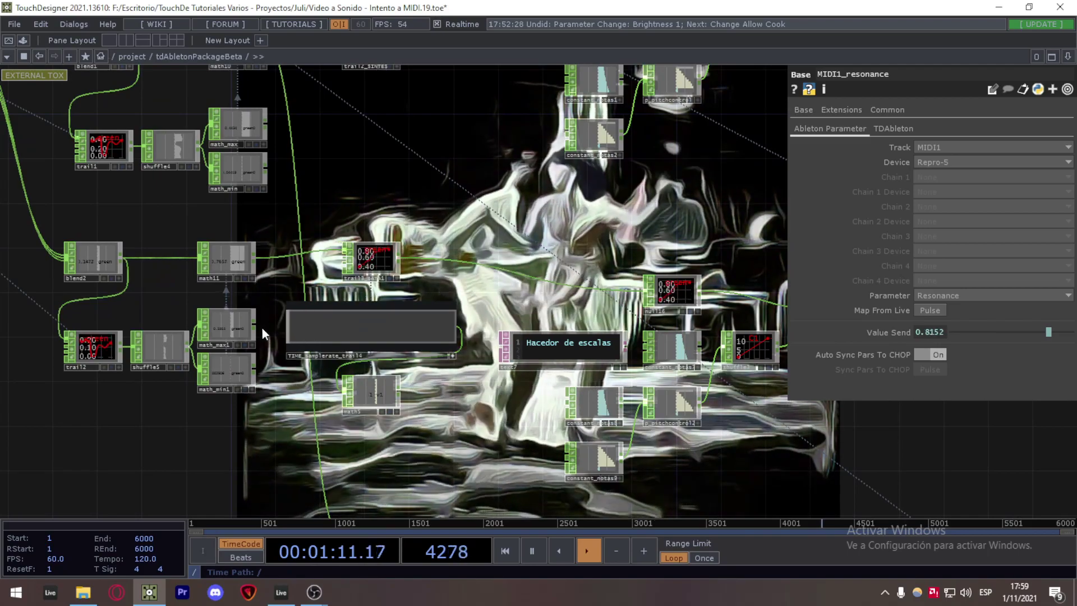
pyautogui.click(281, 592)
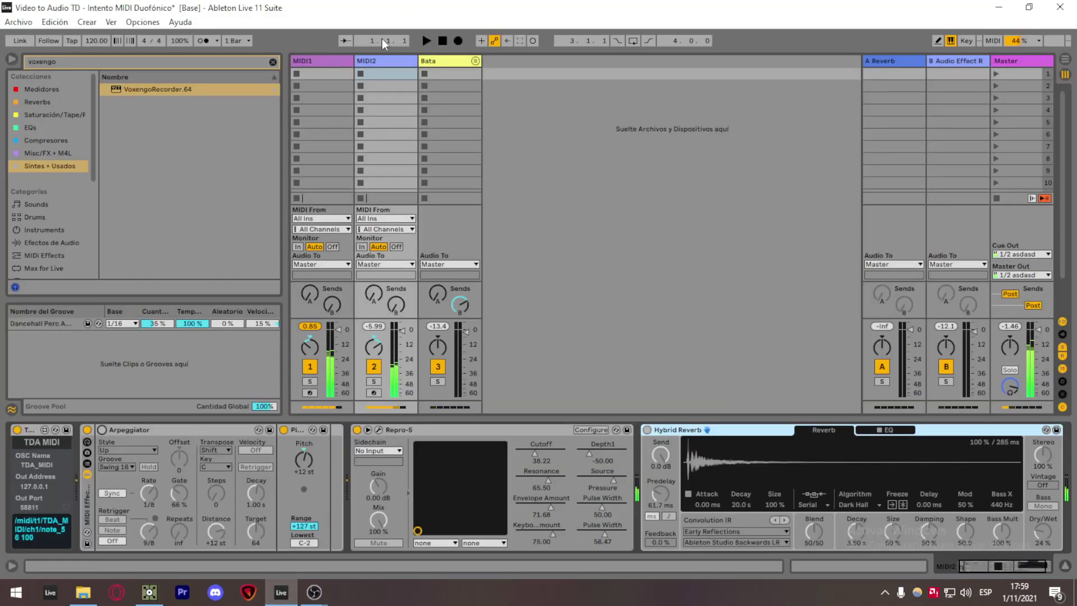
pyautogui.click(374, 73)
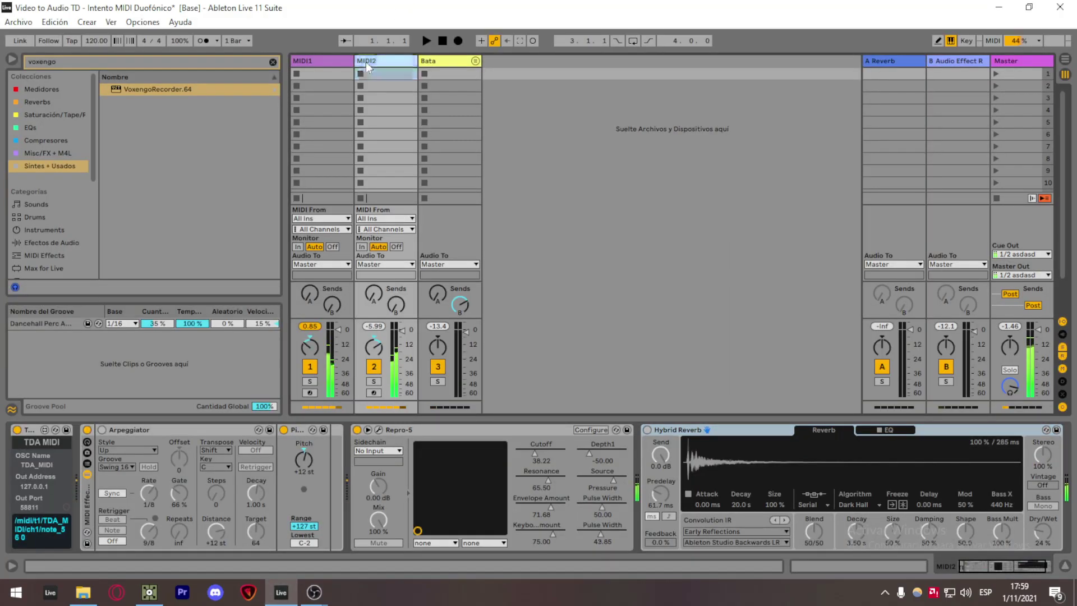
pyautogui.click(102, 430)
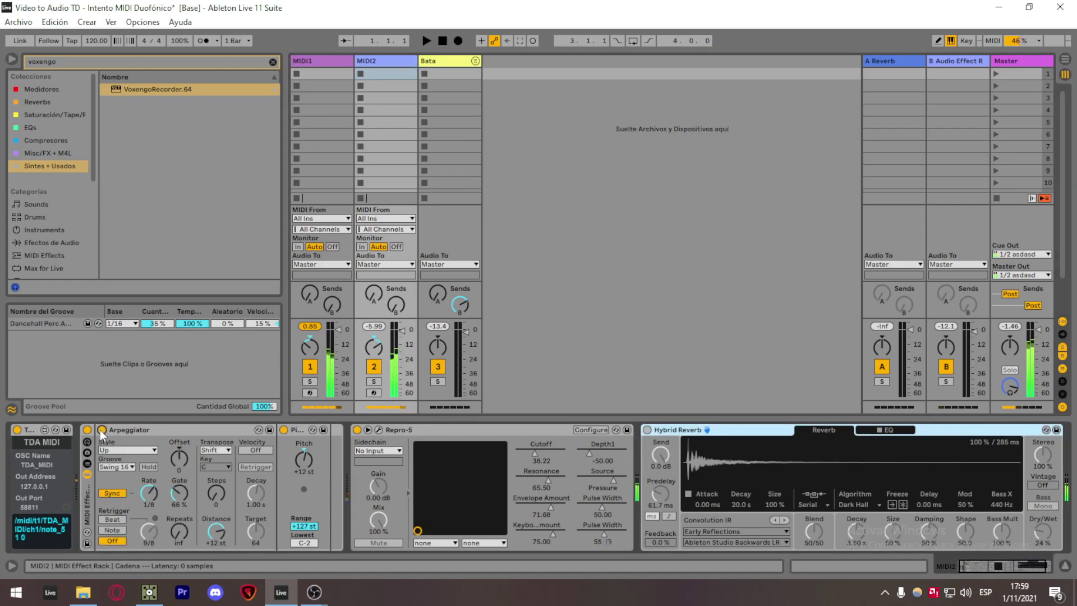
# Select the MIDI1 track and turn on its MIDI Effect Rack with the Arpeggiator.
pyautogui.click(318, 60)
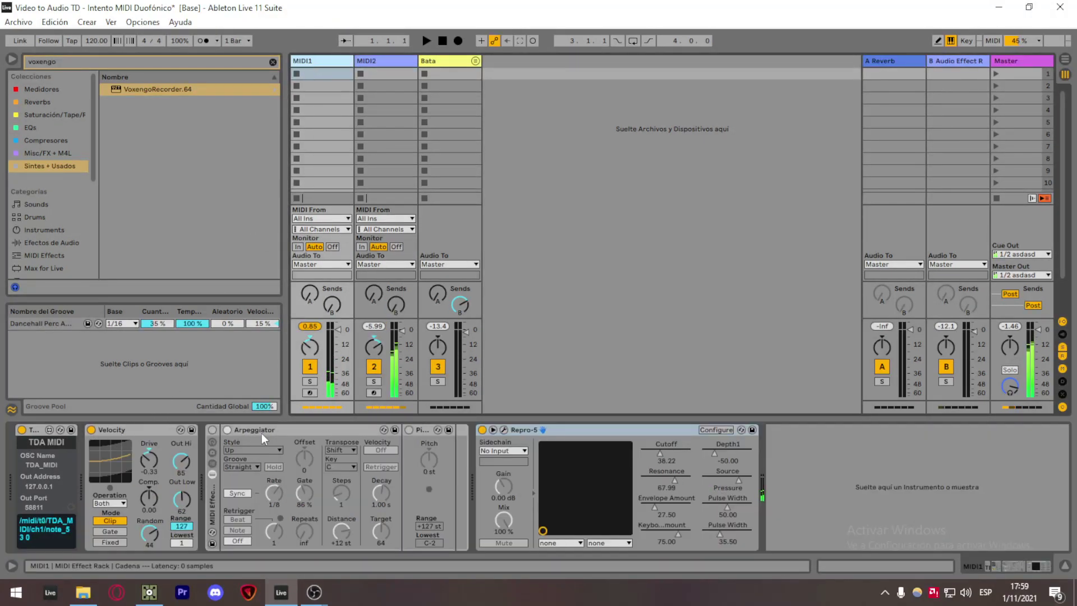
pyautogui.click(228, 430)
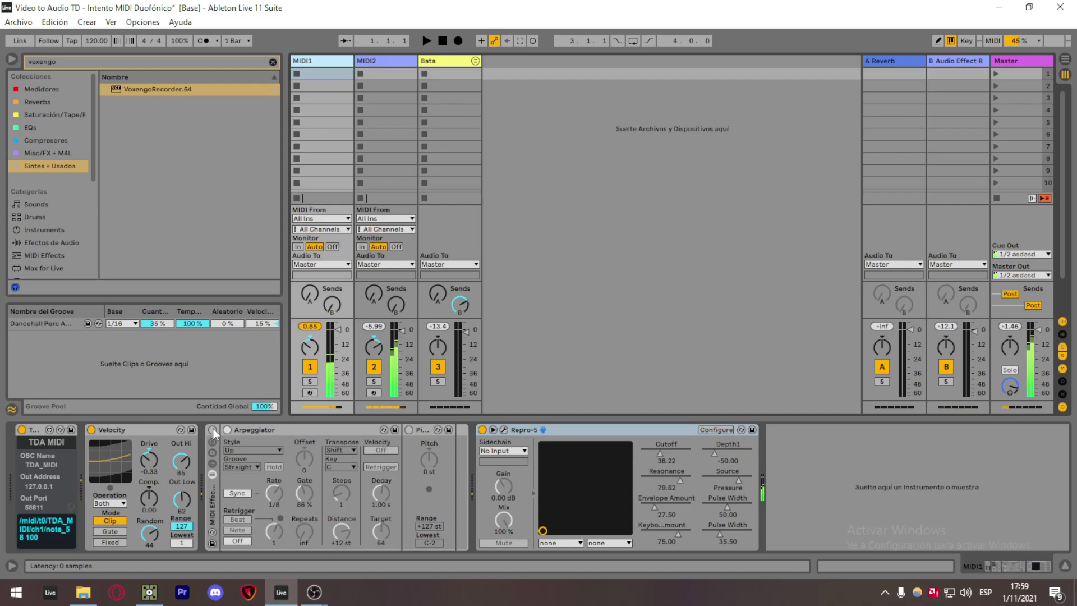
pyautogui.click(212, 430)
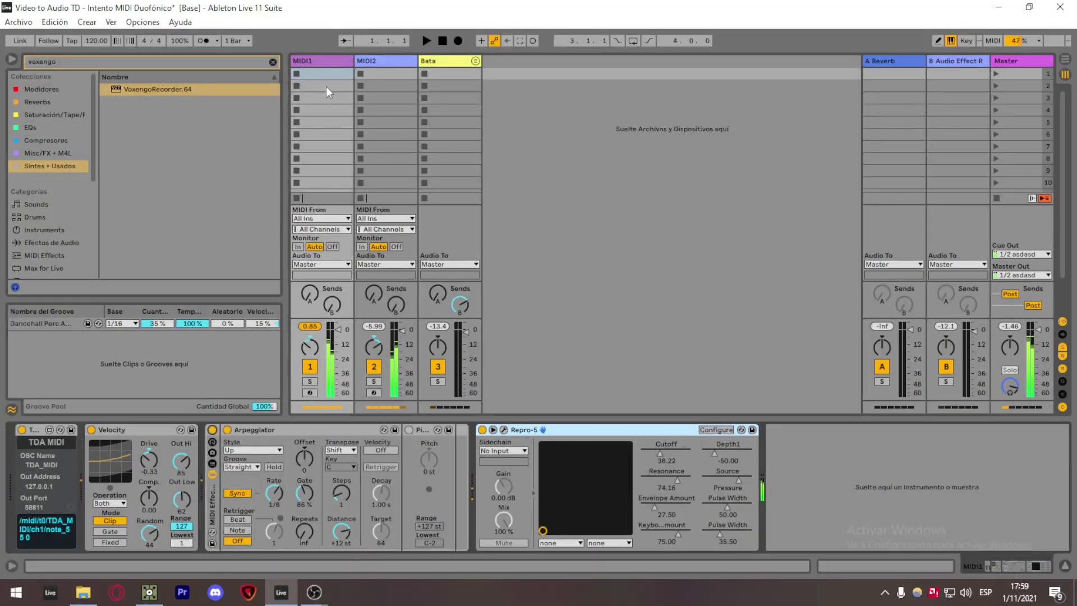
pyautogui.moveTo(92, 42); pyautogui.dragTo(91, 67)
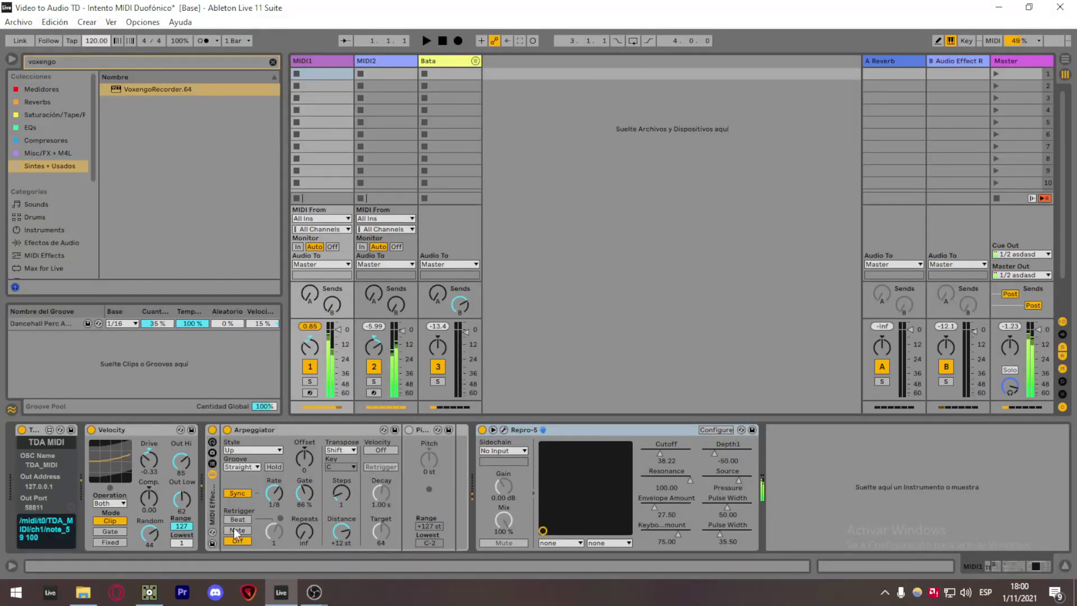
# Check the network in TouchDesigner, return to Ableton Live, and enable MIDI1's Pitch device at +7 st.
pyautogui.click(150, 597)
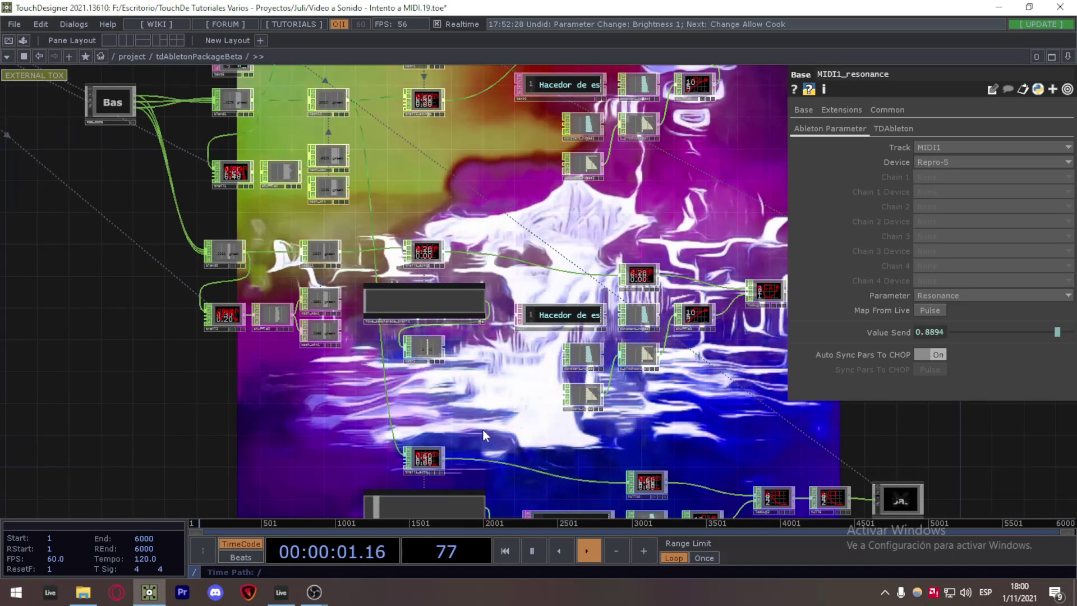
pyautogui.hotkey('alt', 'Tab')
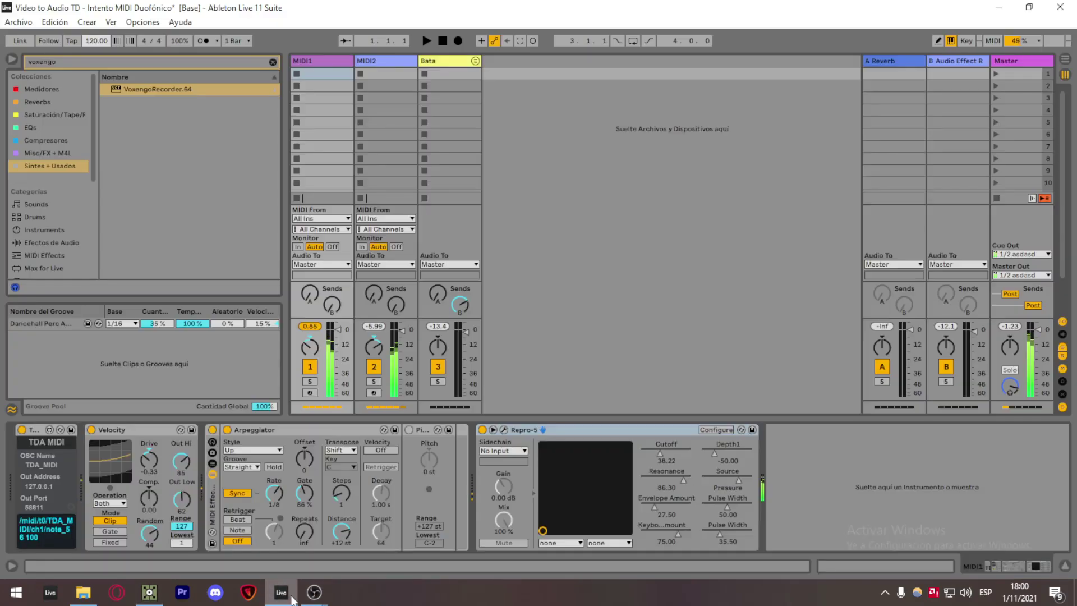
pyautogui.click(409, 430)
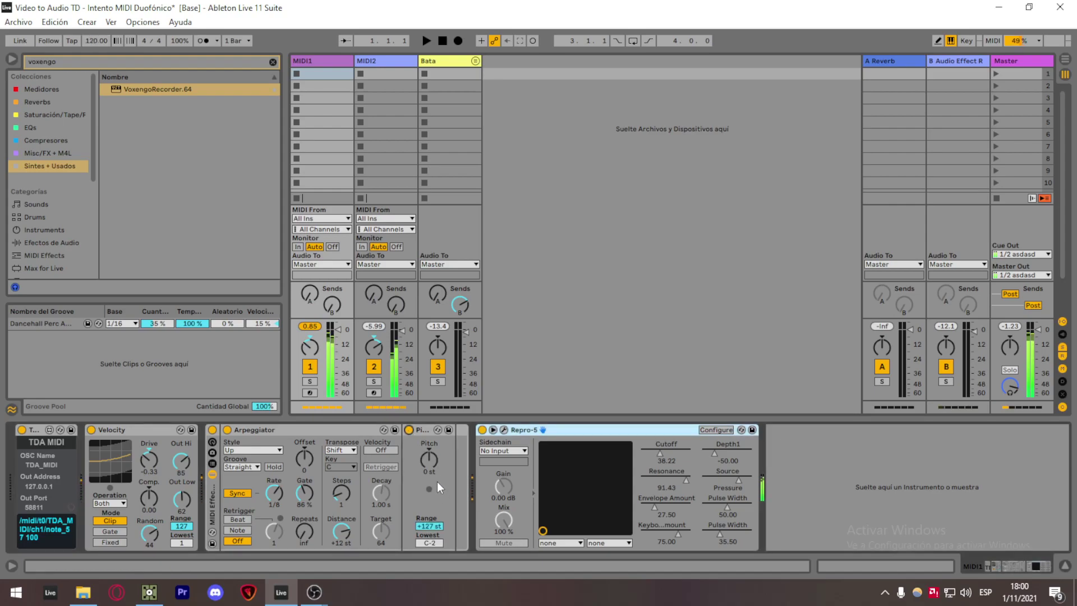
pyautogui.moveTo(430, 465); pyautogui.dragTo(430, 462)
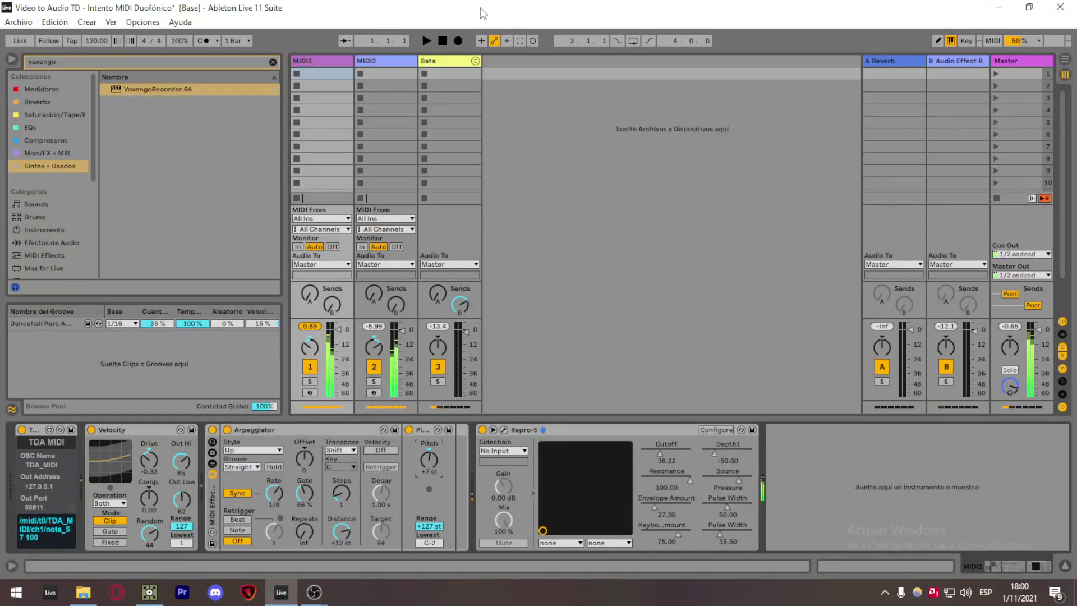
# Pause the timeline in TouchDesigner and switch to Ableton Live to view the MIDI2 and MIDI1 device chains.
pyautogui.click(151, 592)
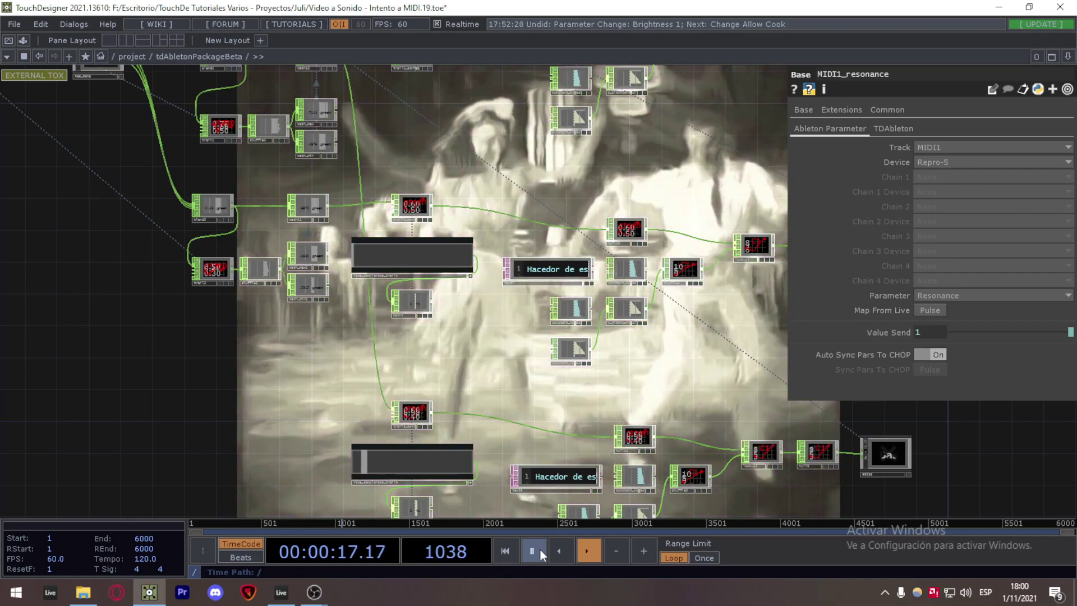
pyautogui.click(539, 547)
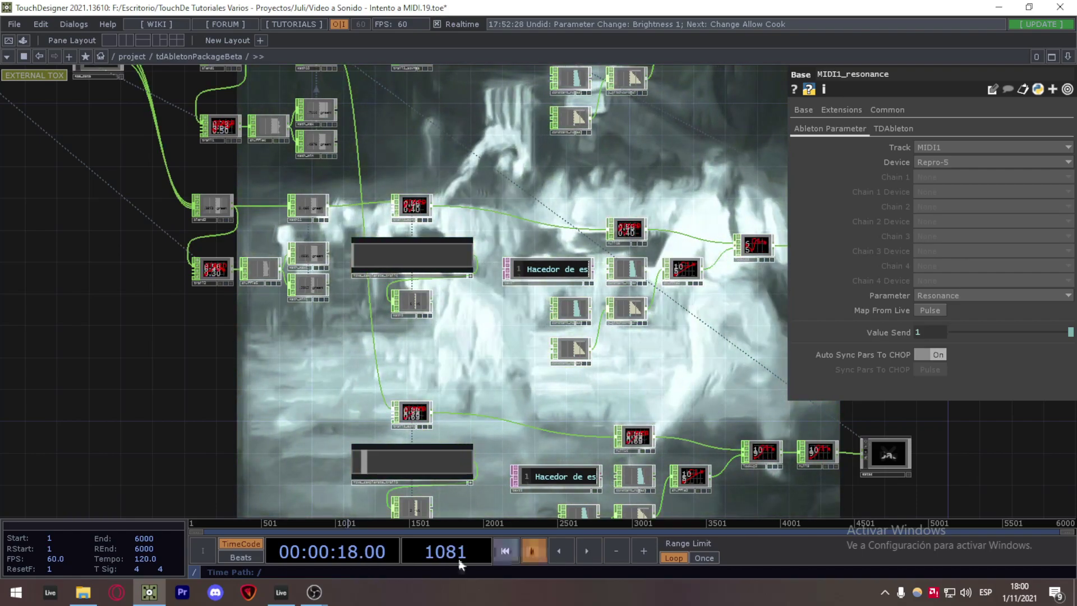
pyautogui.click(281, 592)
pyautogui.click(361, 60)
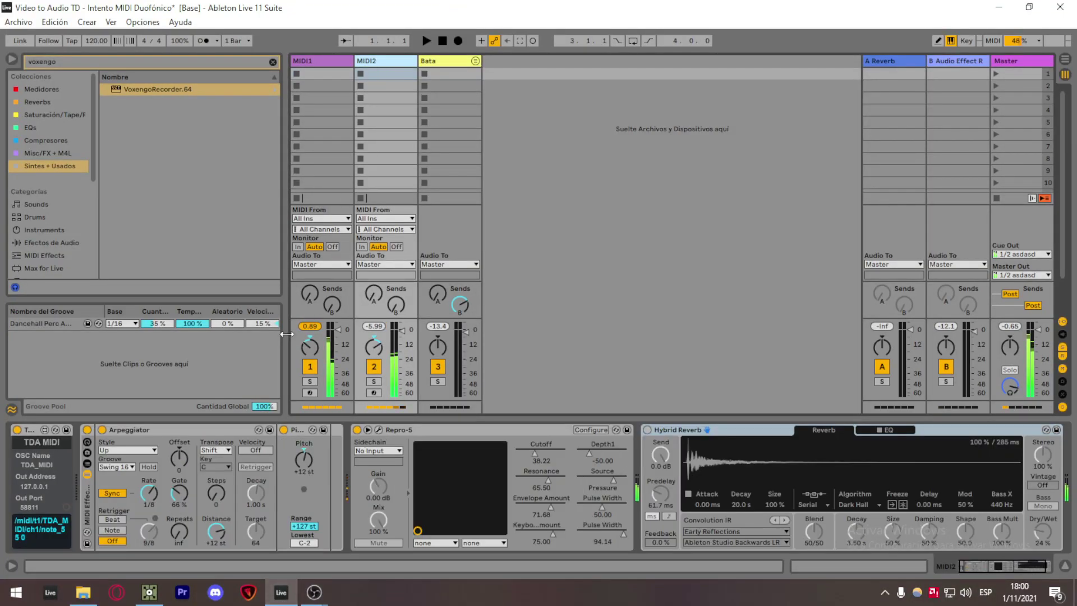
pyautogui.click(330, 61)
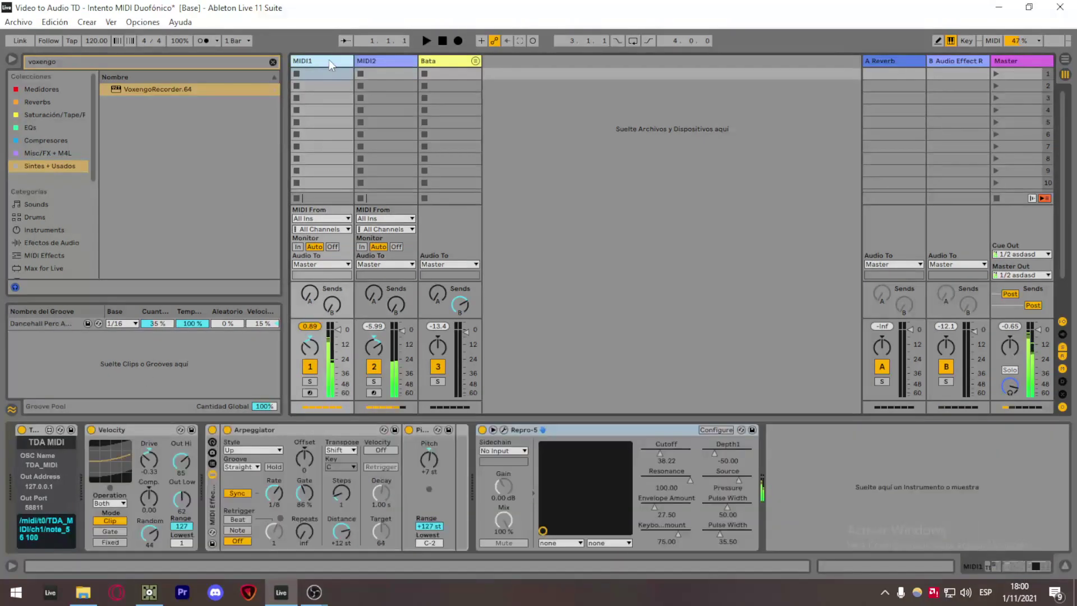
# In Ableton Live, list all MIDI Effects in the browser with the search cleared, and select the MIDI1 track's Velocity device.
pyautogui.click(155, 592)
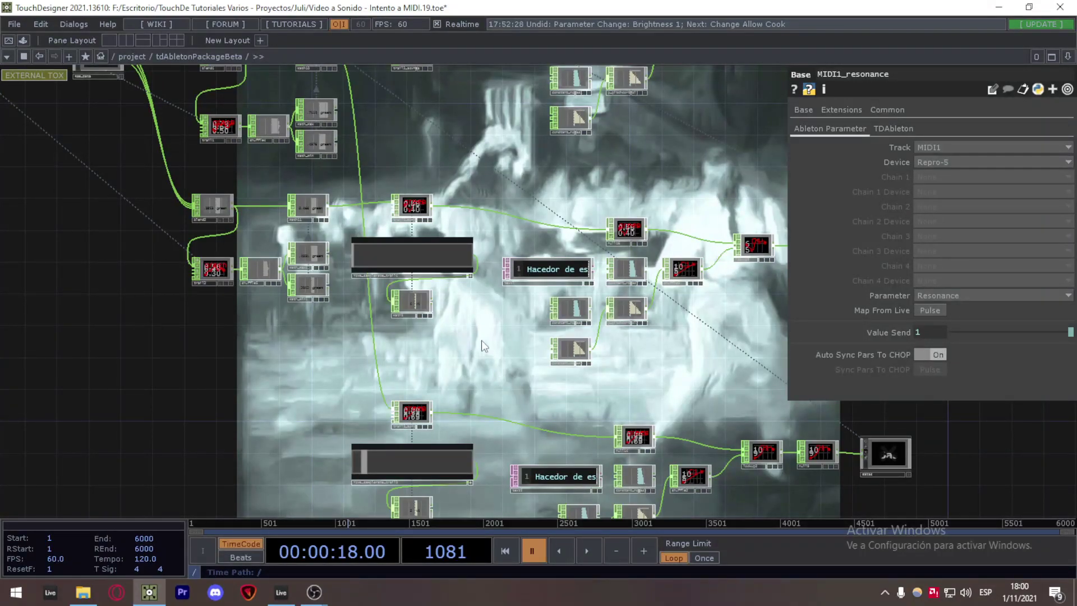
pyautogui.click(281, 592)
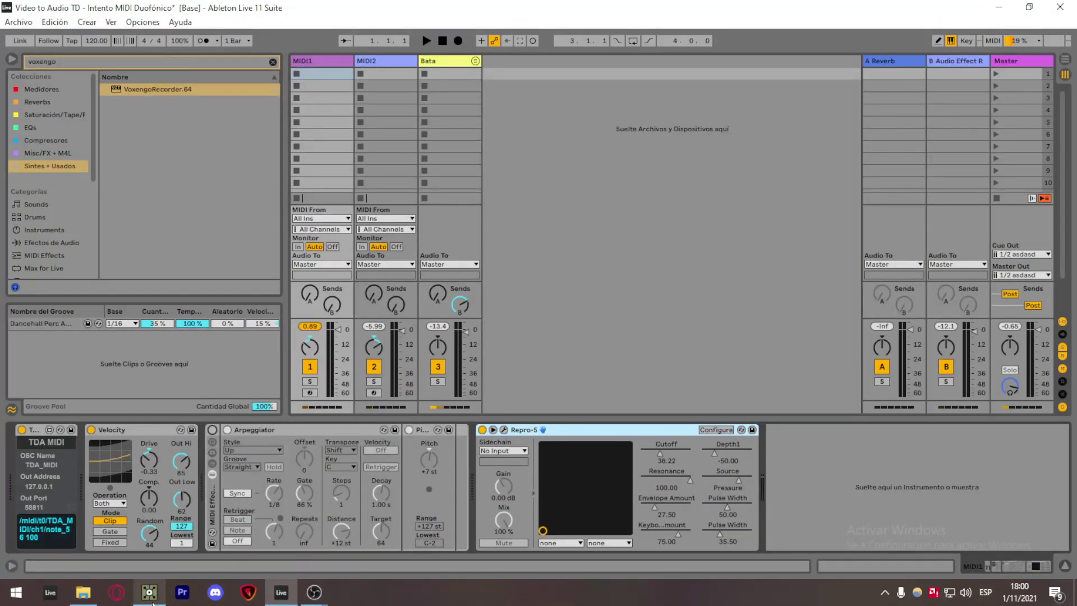
pyautogui.hotkey('alt', 'Tab')
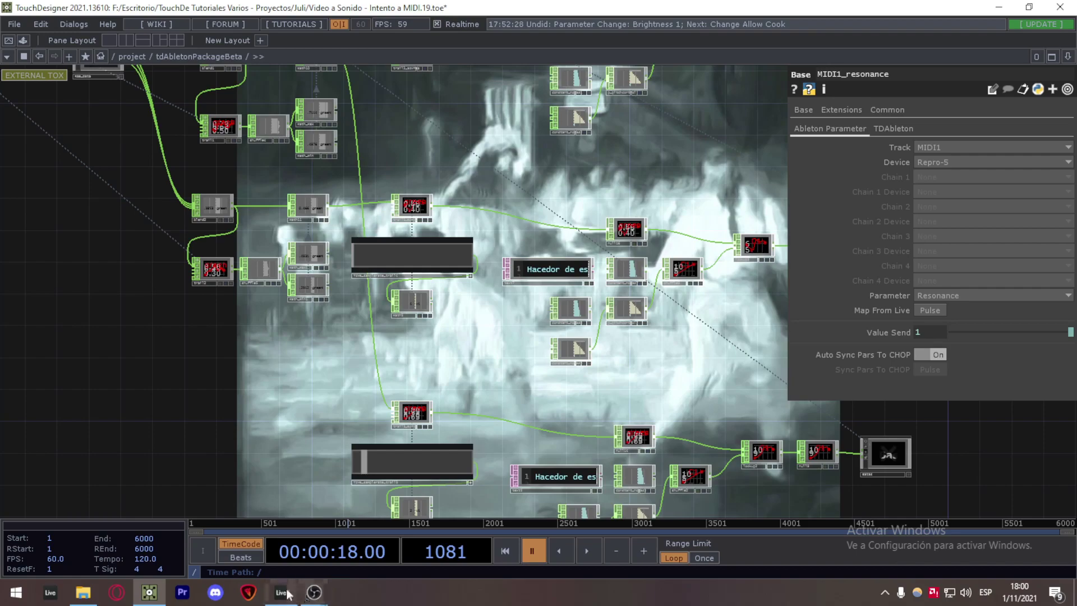
pyautogui.moveTo(286, 593)
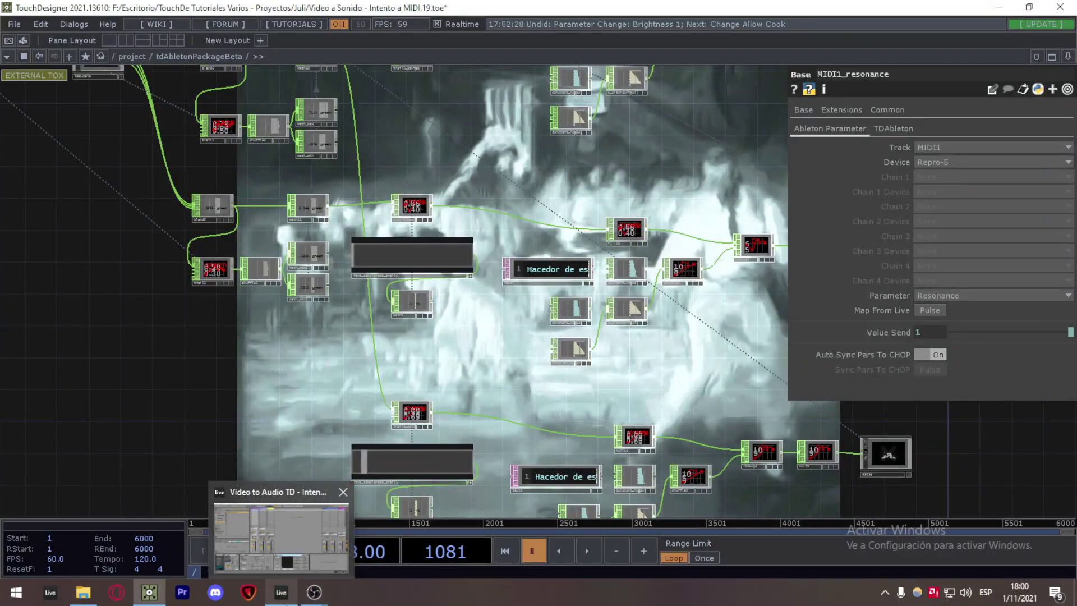
pyautogui.click(336, 519)
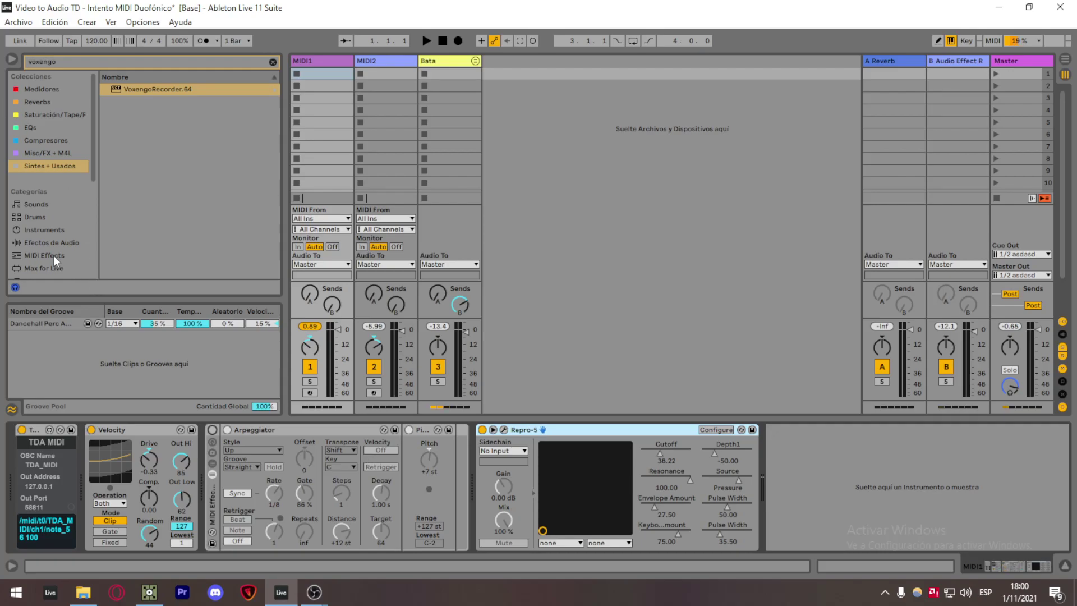
pyautogui.scroll(-2, 56, 231)
pyautogui.scroll(-1, 56, 231)
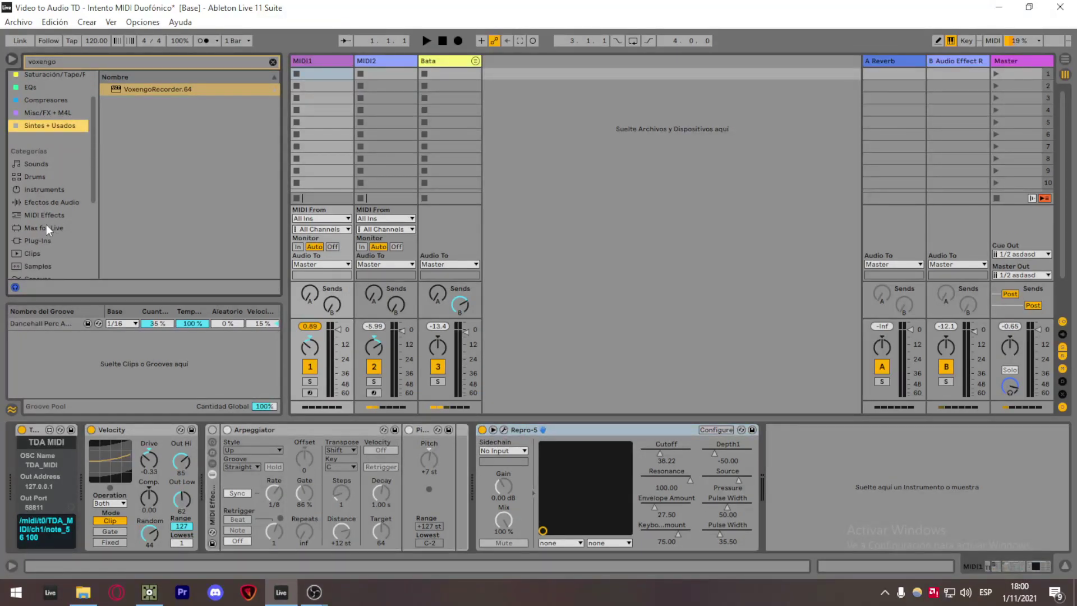
pyautogui.click(45, 215)
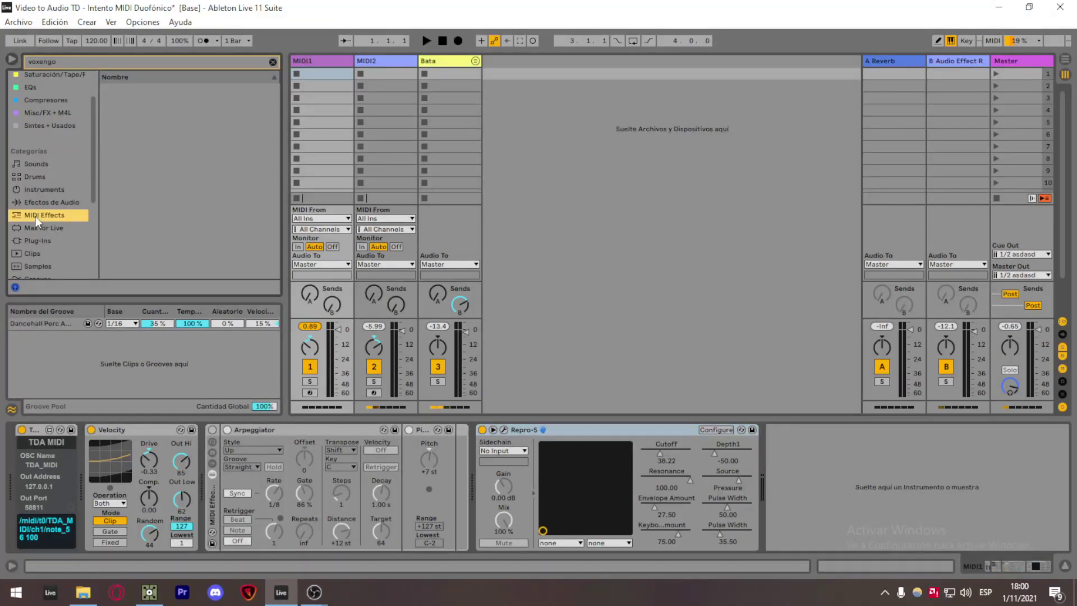
pyautogui.click(274, 63)
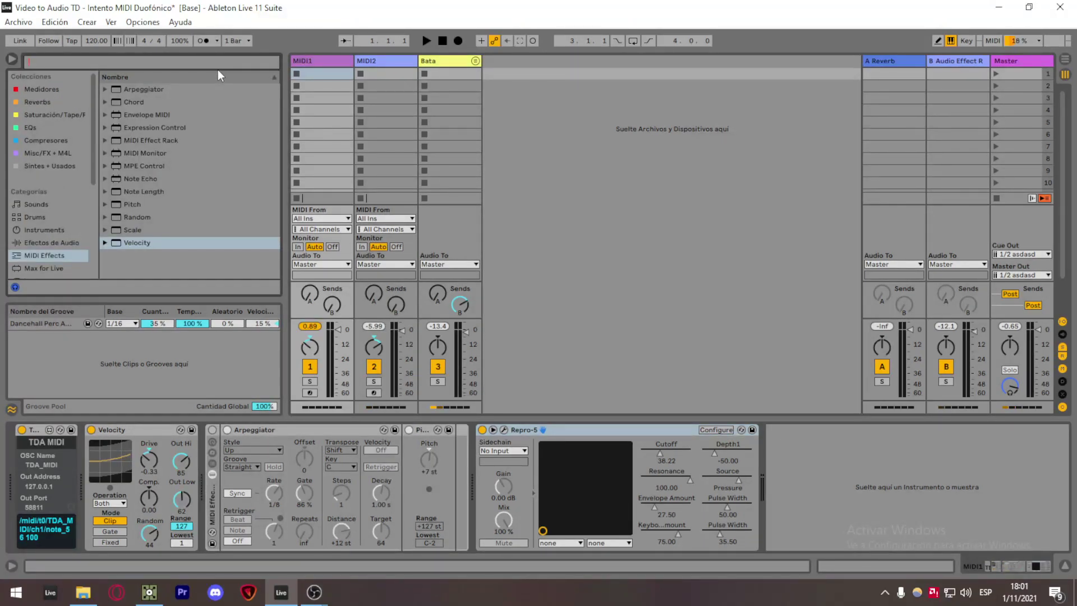
pyautogui.click(143, 432)
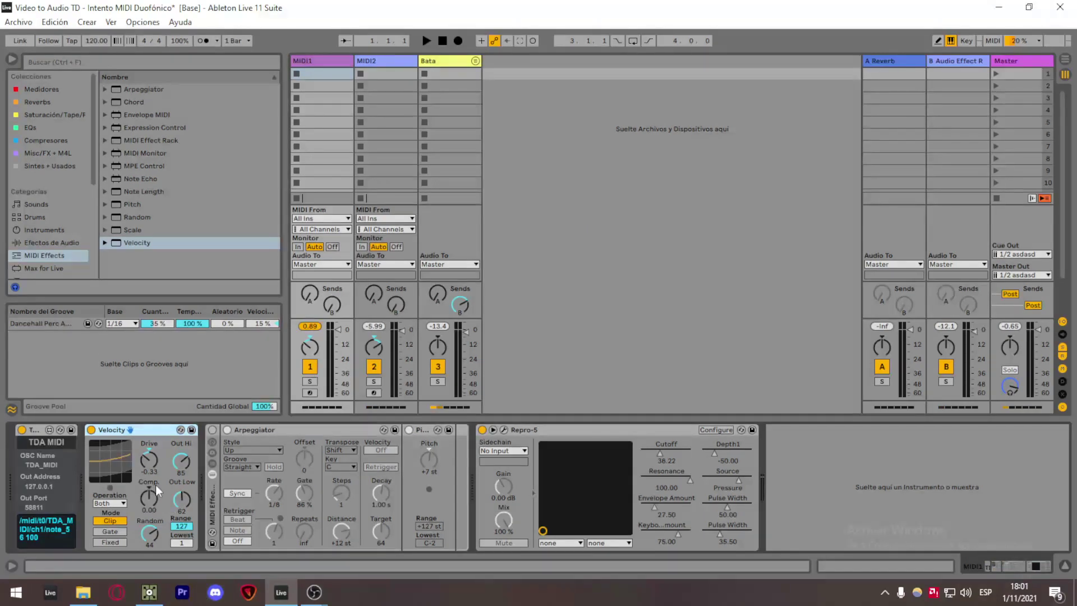
# Examine the note branches in TouchDesigner, checking the Master track's device chain in Ableton Live in between.
pyautogui.click(151, 589)
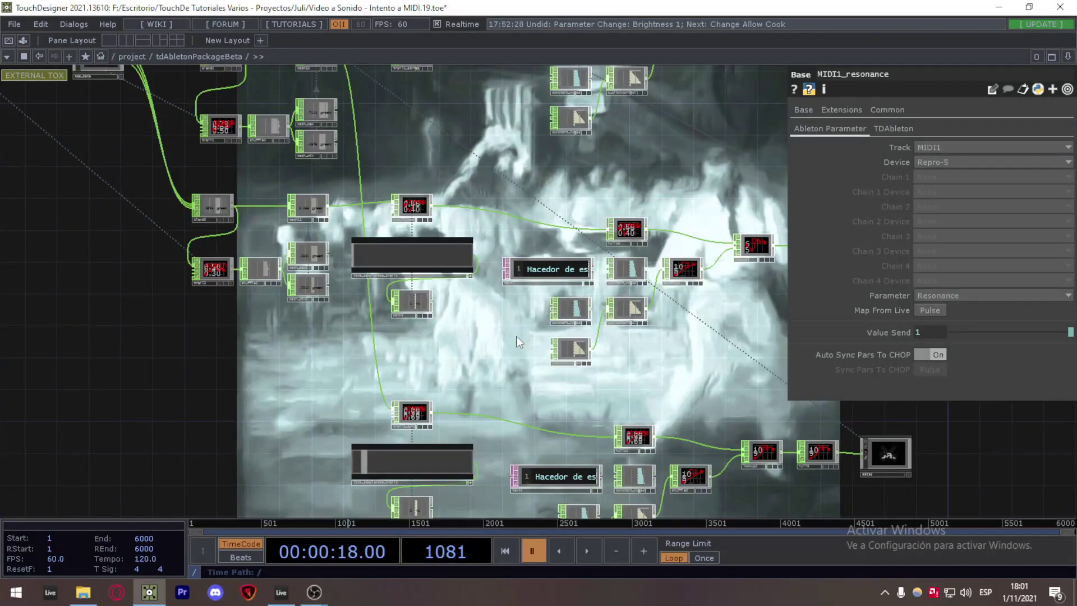
pyautogui.scroll(-5, 516, 335)
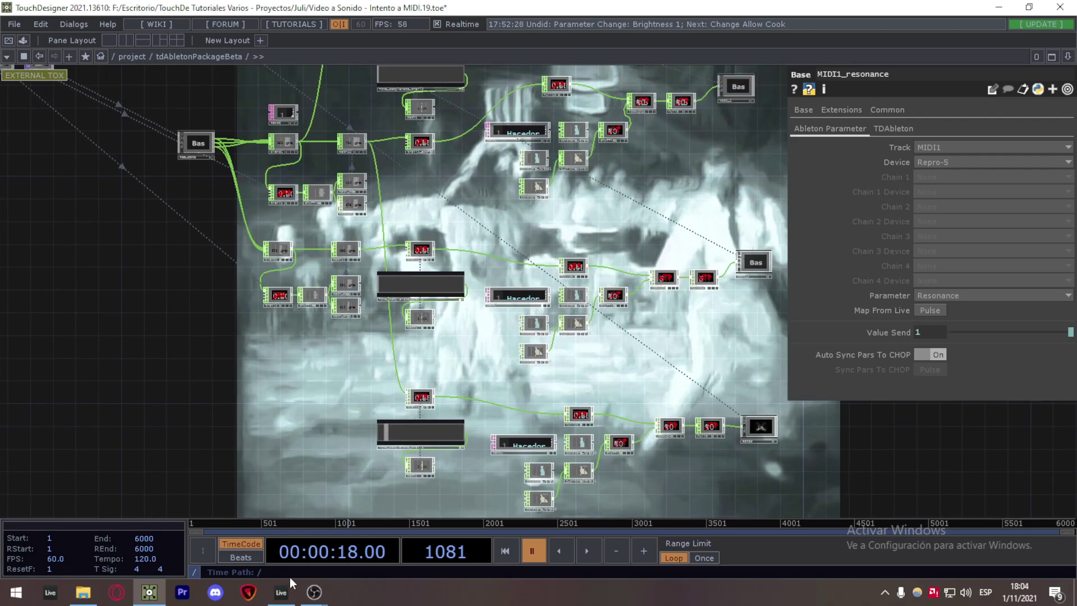
pyautogui.click(281, 592)
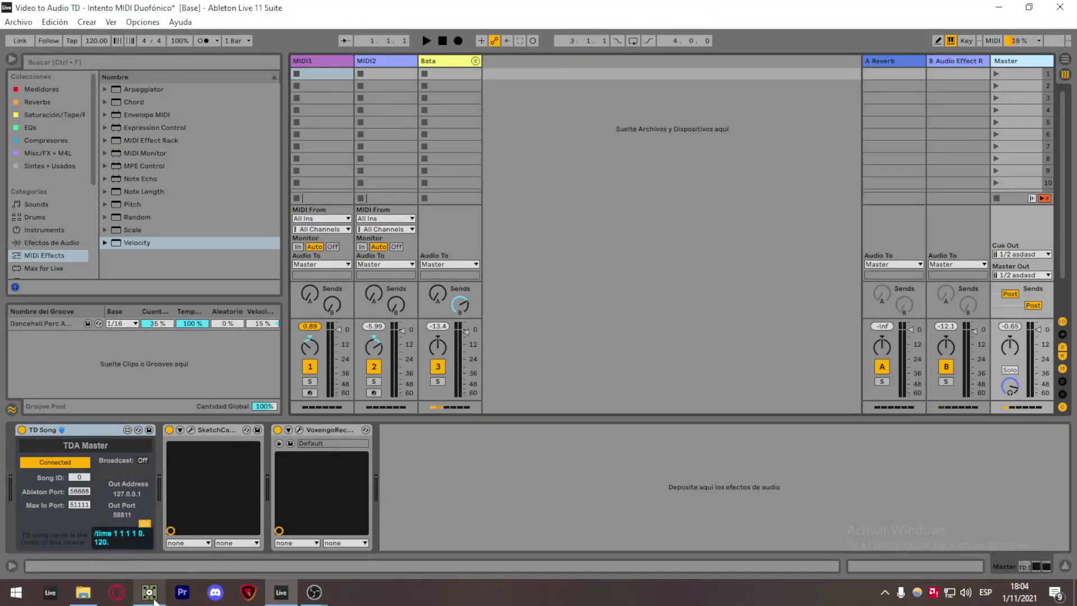
pyautogui.moveTo(154, 599)
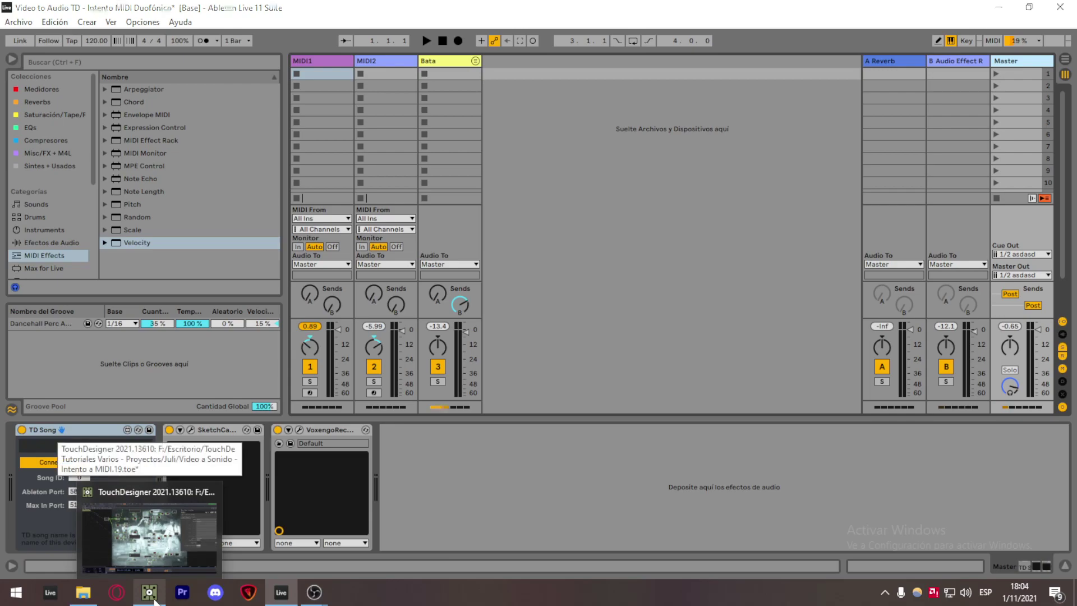
pyautogui.click(150, 595)
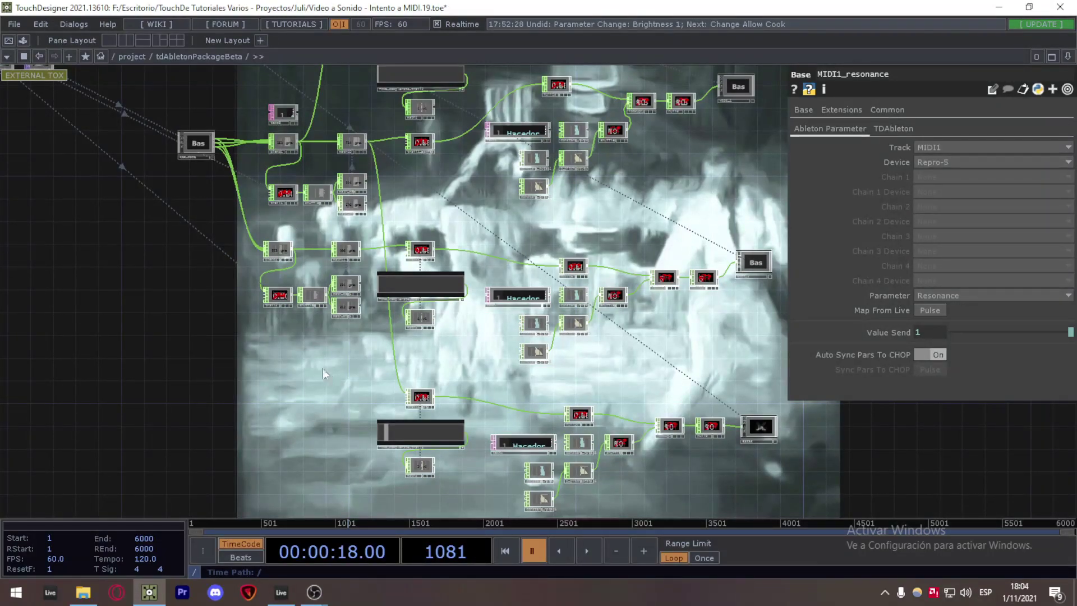
pyautogui.scroll(-1, 322, 368)
pyautogui.scroll(3, 322, 369)
pyautogui.scroll(-1, 321, 368)
pyautogui.scroll(-1, 322, 368)
pyautogui.scroll(3, 319, 367)
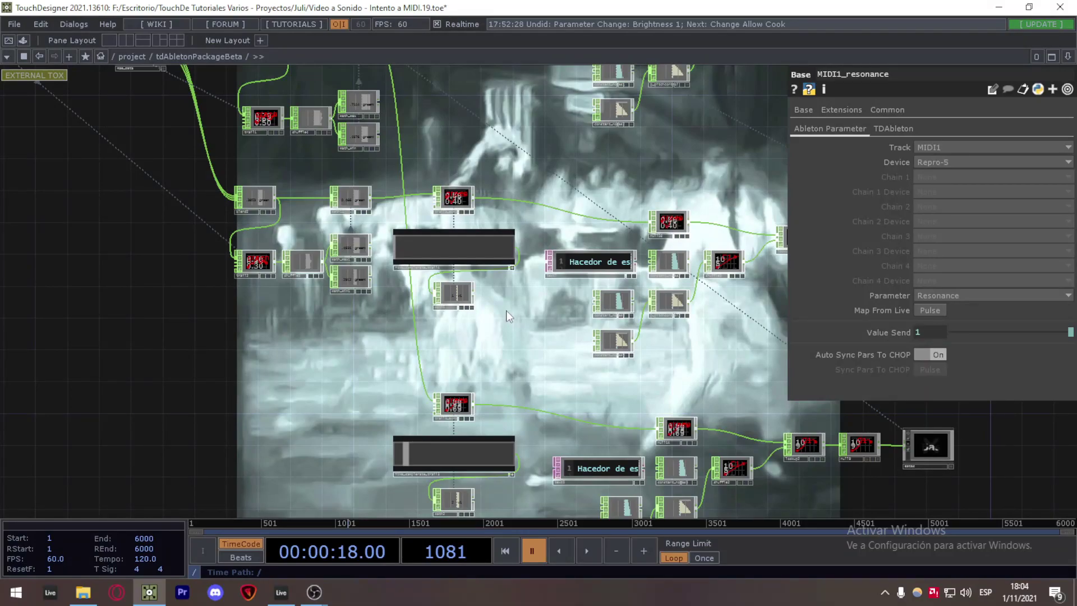
pyautogui.scroll(-5, 504, 313)
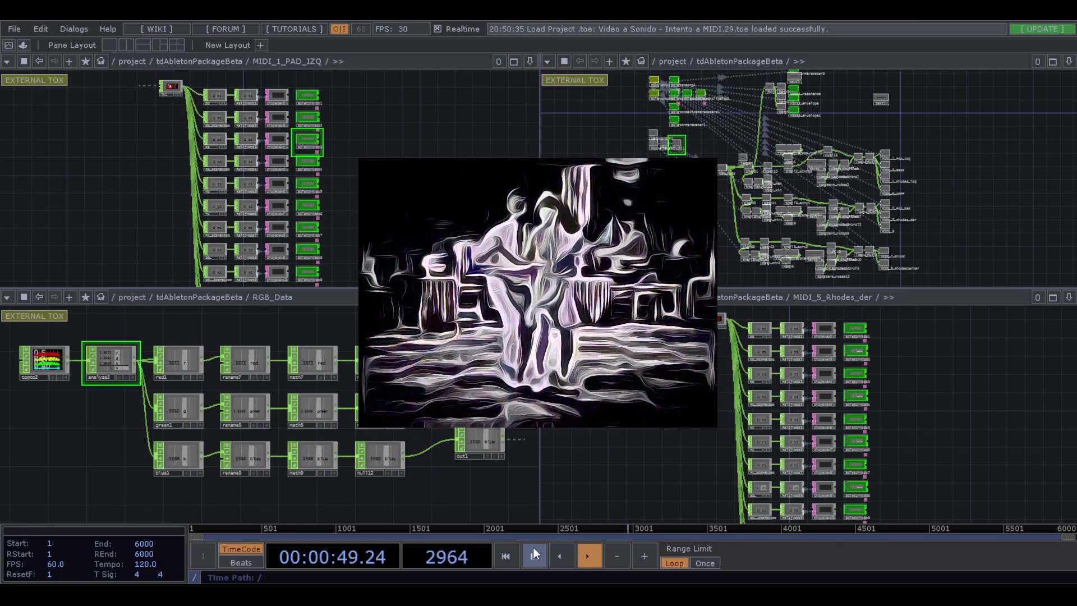
# Pause the timeline with the MIDI_1_PAD_IZQ, RGB_Data and MIDI_S_Rhodes_der networks in view.
pyautogui.click(532, 546)
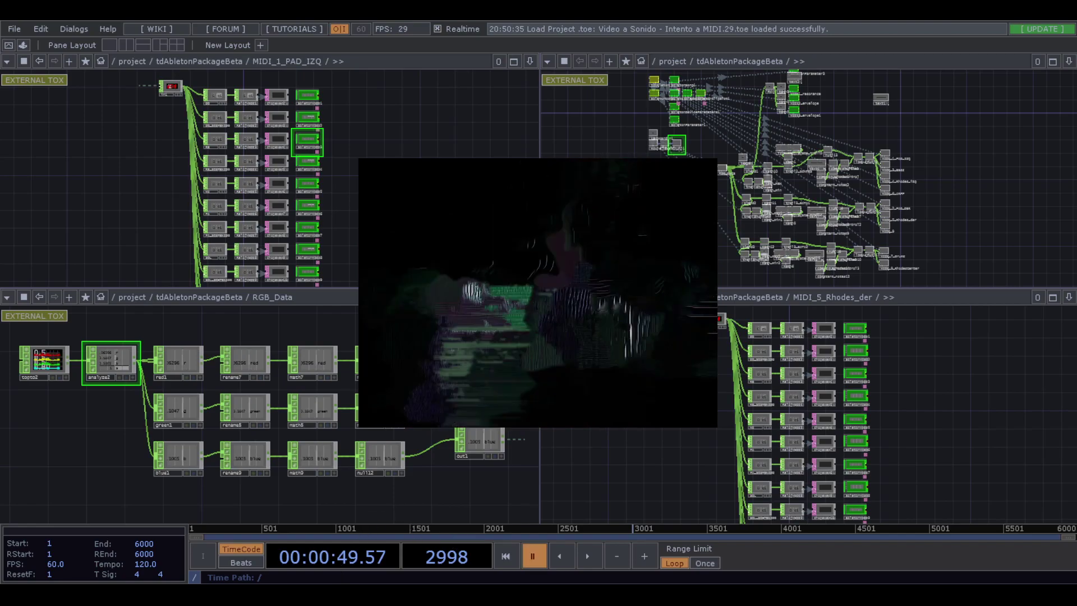